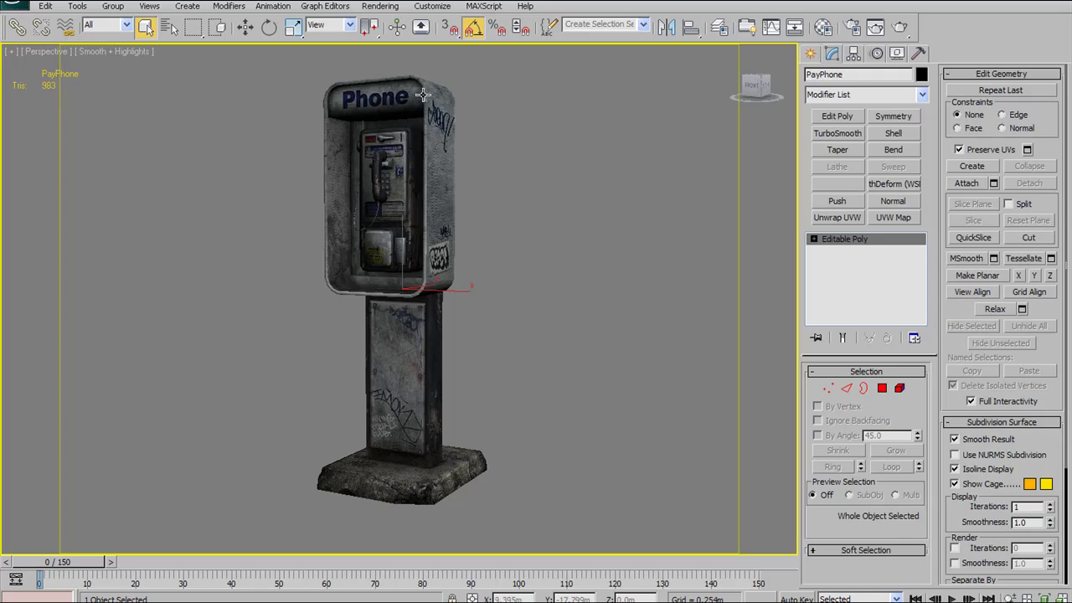
Step: Pan the perspective view slightly, then view the payphone through Camera01
{"action": "middle_click_drag", "start_coordinate": [404, 235], "coordinate": [407, 233]}
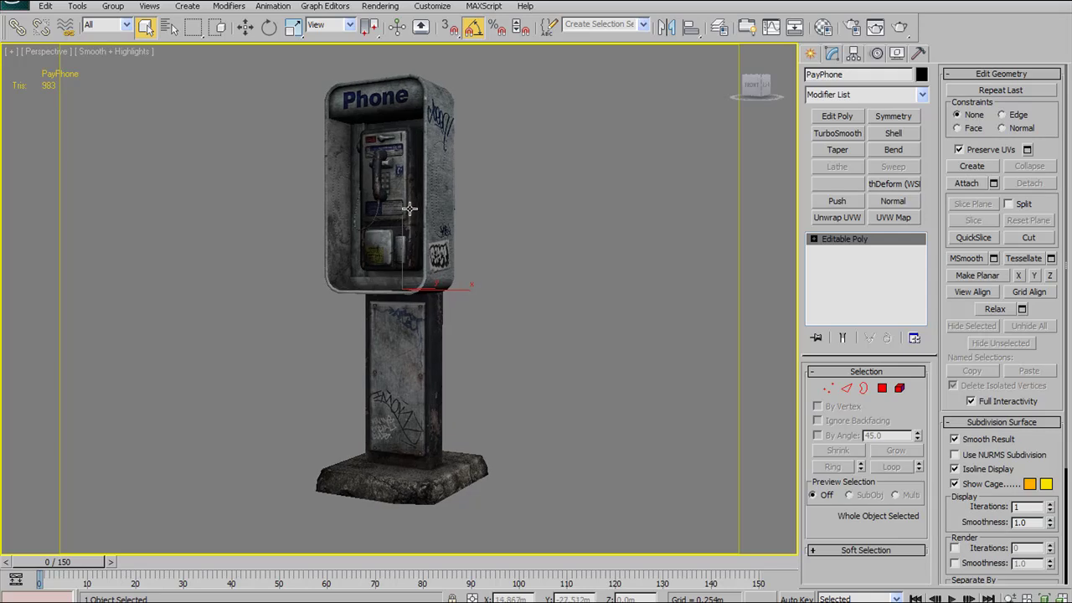
{"action": "key", "text": "ctrl+c"}
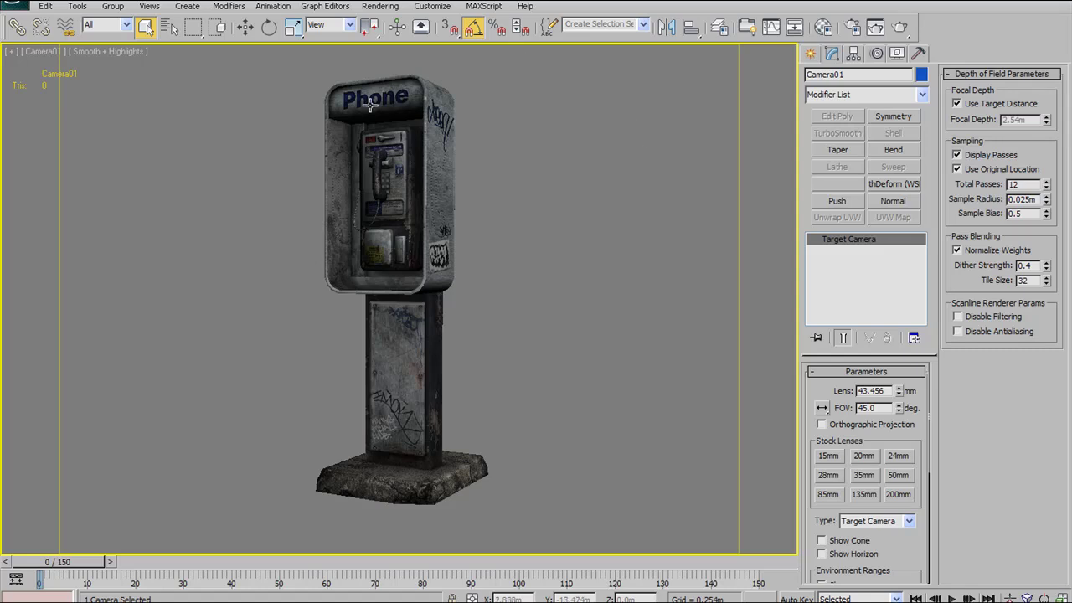
Step: Set the Render Setup output size to width 1080 and height 1920
{"action": "left_click", "coordinate": [852, 28]}
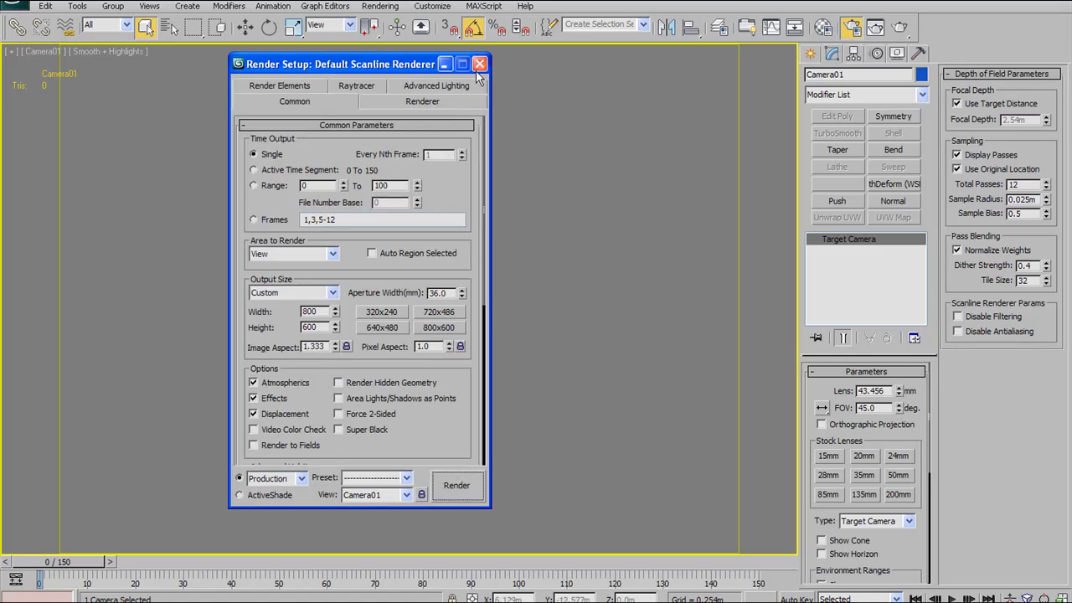
{"action": "left_click_drag", "start_coordinate": [417, 69], "coordinate": [633, 69]}
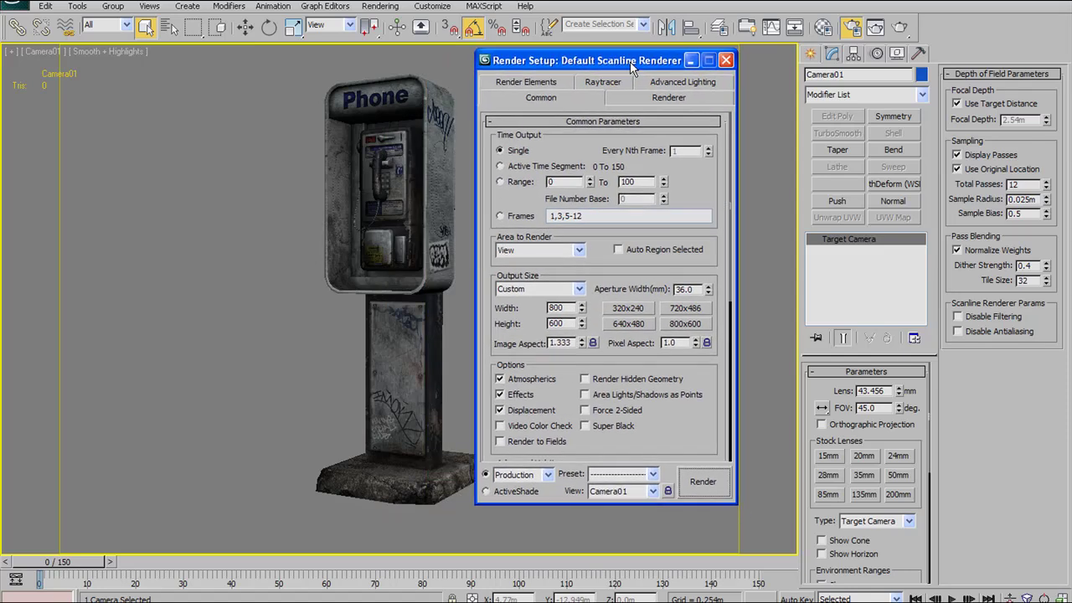
{"action": "left_click", "coordinate": [726, 61]}
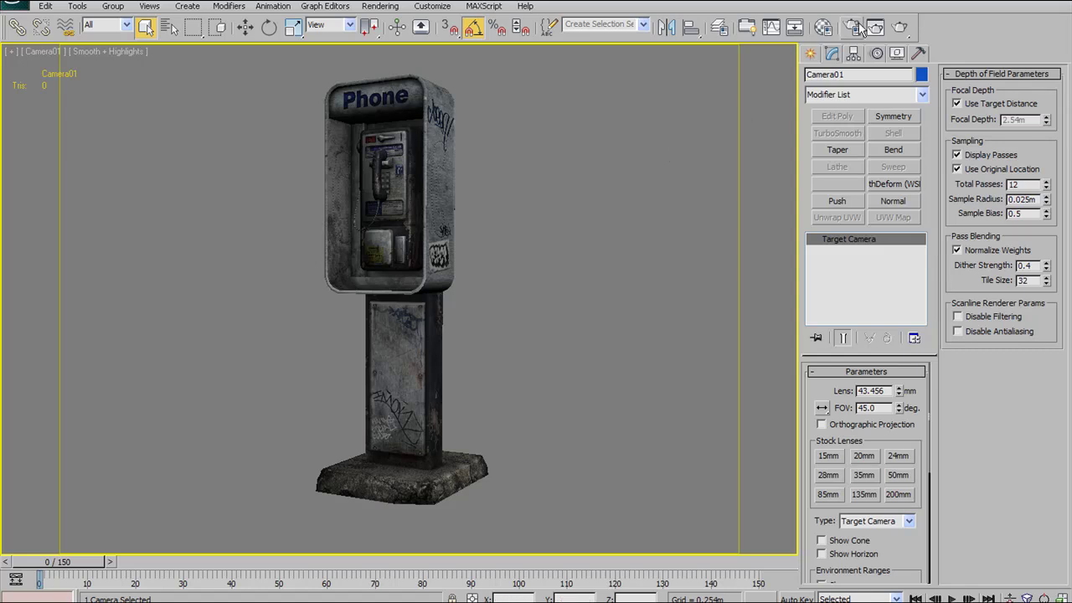
{"action": "left_click_drag", "start_coordinate": [563, 65], "coordinate": [708, 77]}
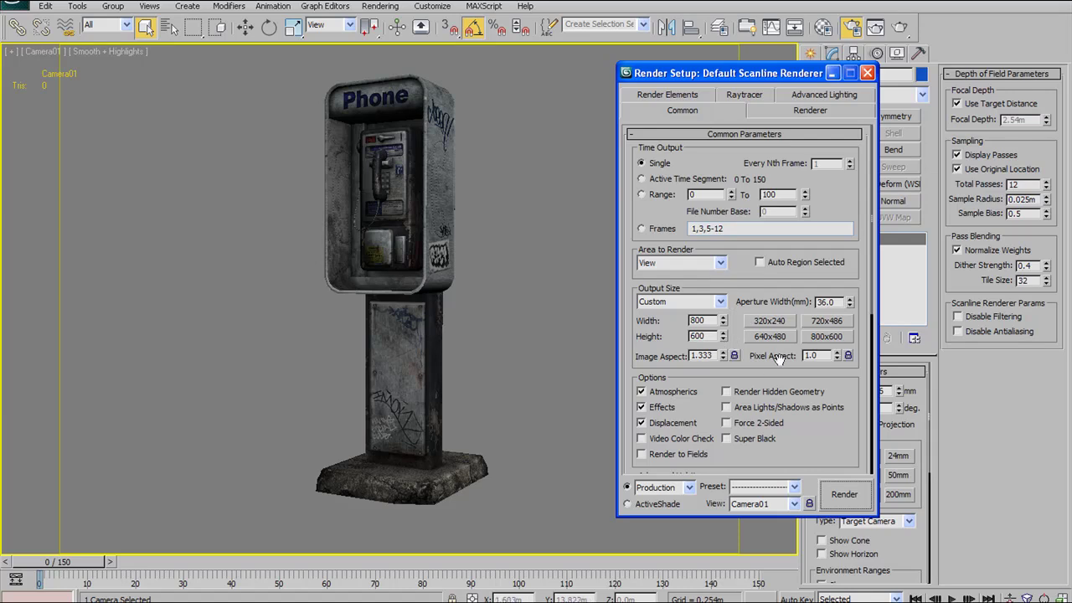
{"action": "double_click", "coordinate": [697, 321]}
{"action": "type", "text": "1080"}
{"action": "key", "text": "Tab"}
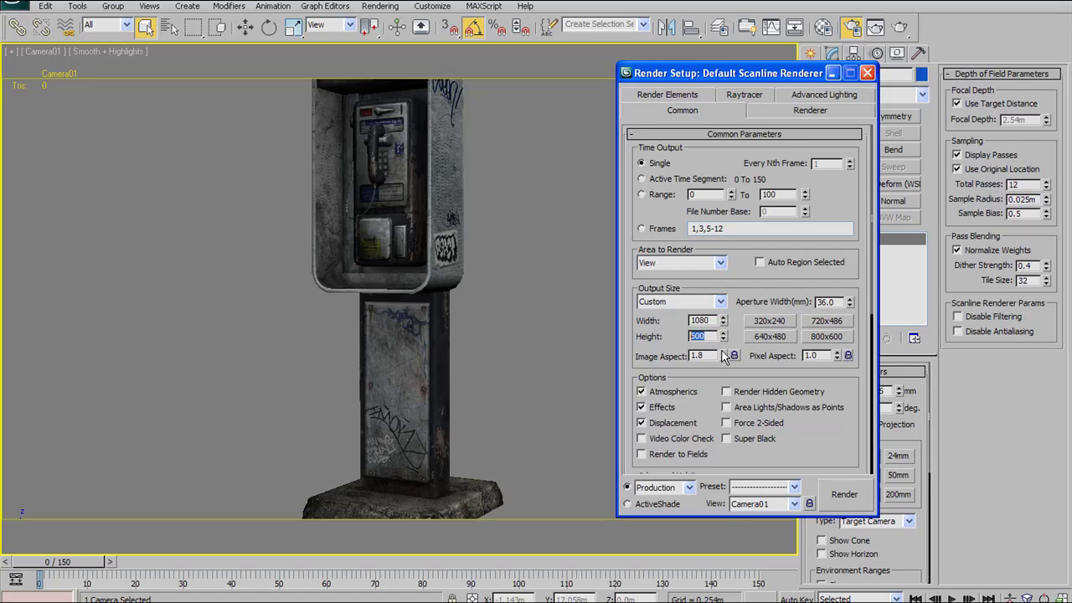
{"action": "type", "text": "1920"}
{"action": "key", "text": "Return"}
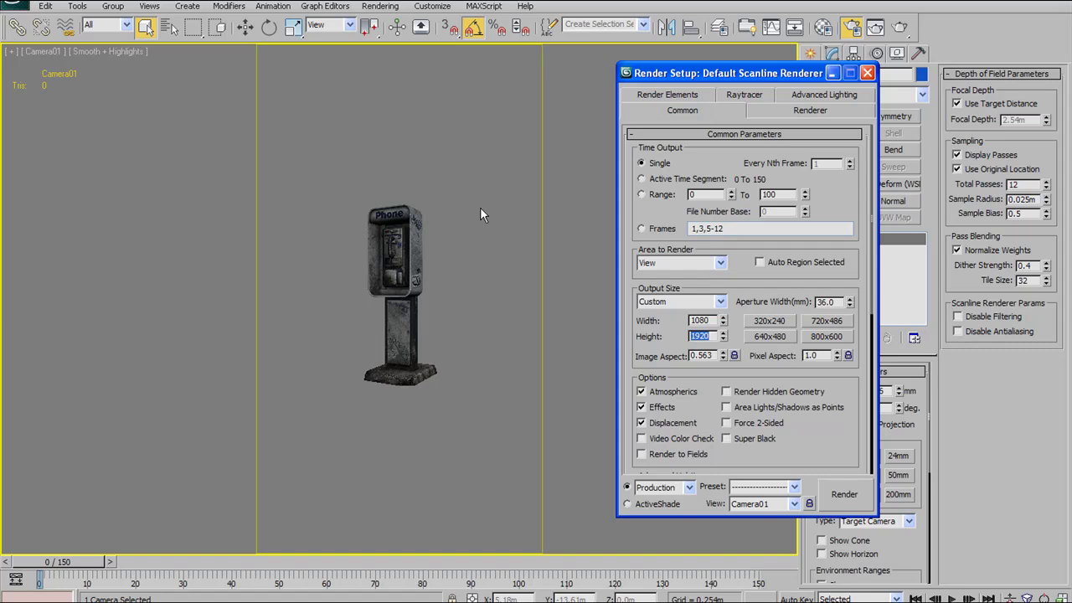
Step: Minimize Render Setup and return to the four-viewport layout
{"action": "left_click_drag", "start_coordinate": [838, 76], "coordinate": [767, 75]}
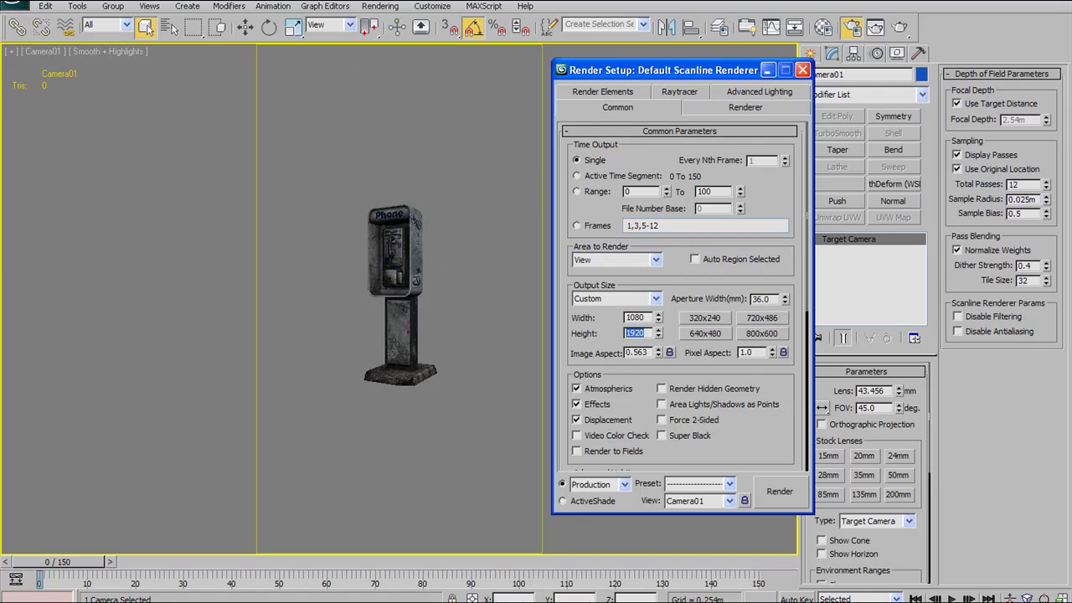
{"action": "left_click", "coordinate": [767, 70]}
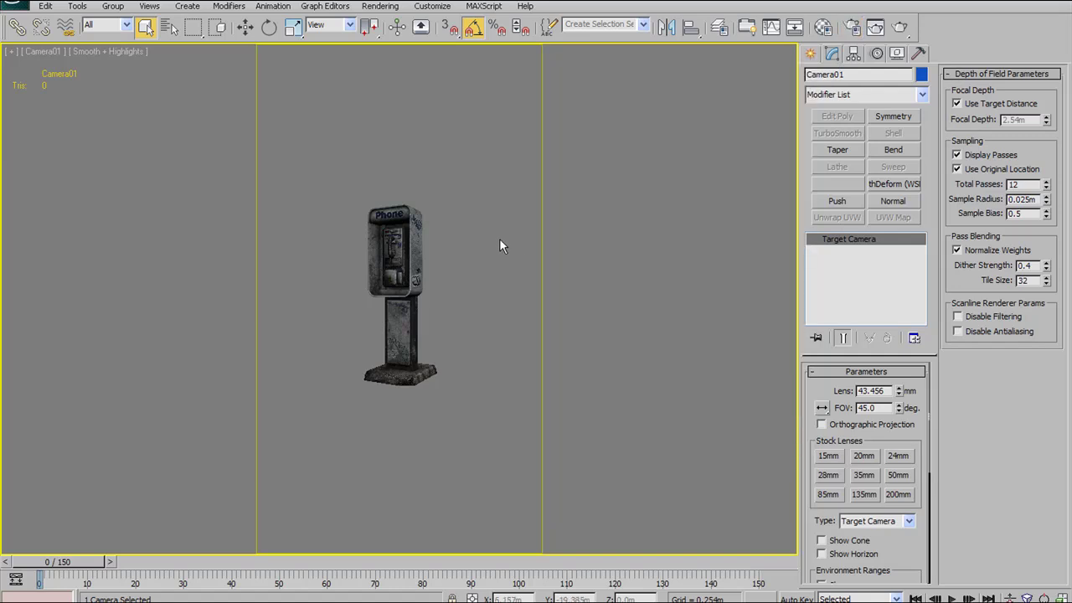
{"action": "key", "text": "alt+w"}
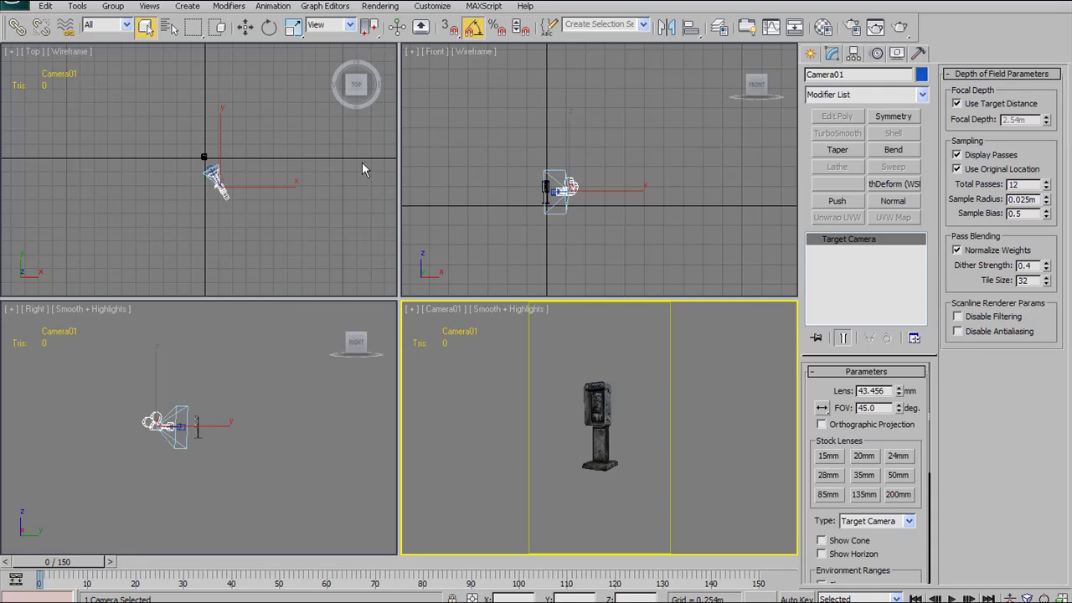
Step: Select Camera01 and move it closer to the payphone in the Top view
{"action": "scroll", "coordinate": [239, 201], "scroll_direction": "up", "scroll_amount": 5}
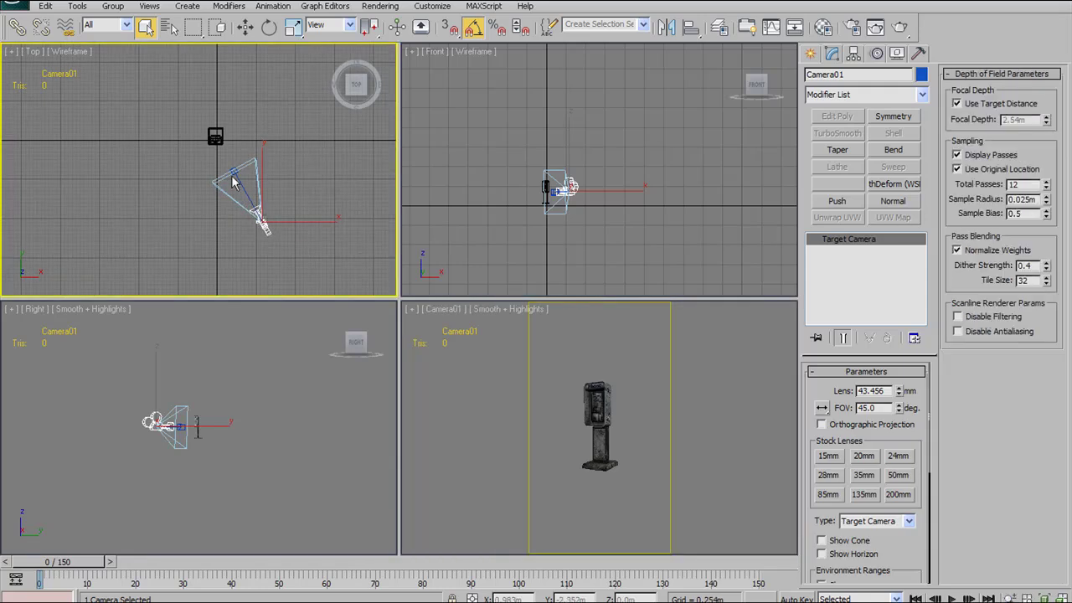
{"action": "left_click", "coordinate": [245, 186]}
{"action": "left_click", "coordinate": [244, 28]}
{"action": "left_click_drag", "start_coordinate": [265, 180], "coordinate": [241, 137]}
Step: Maximize the Camera01 viewport and pan so the payphone sits higher
{"action": "right_click", "coordinate": [637, 350]}
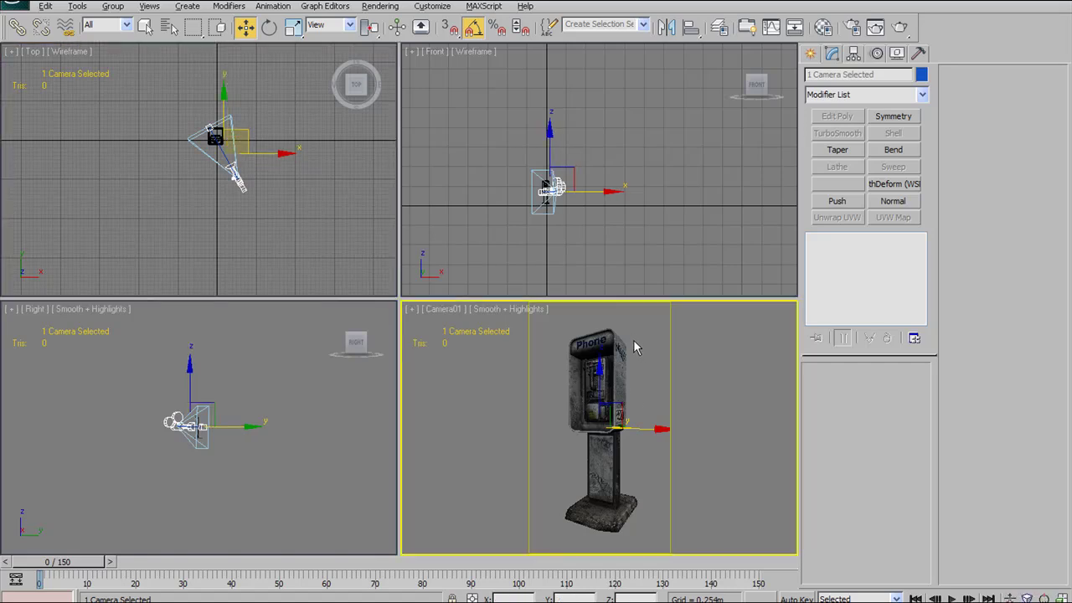
{"action": "key", "text": "alt+w"}
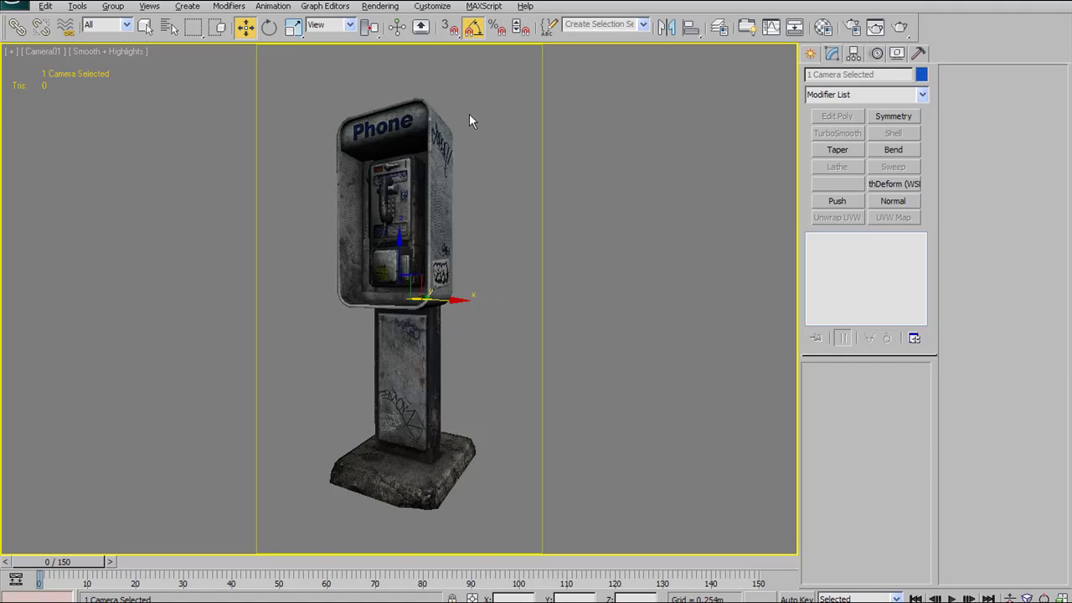
{"action": "middle_click_drag", "start_coordinate": [433, 186], "coordinate": [432, 182]}
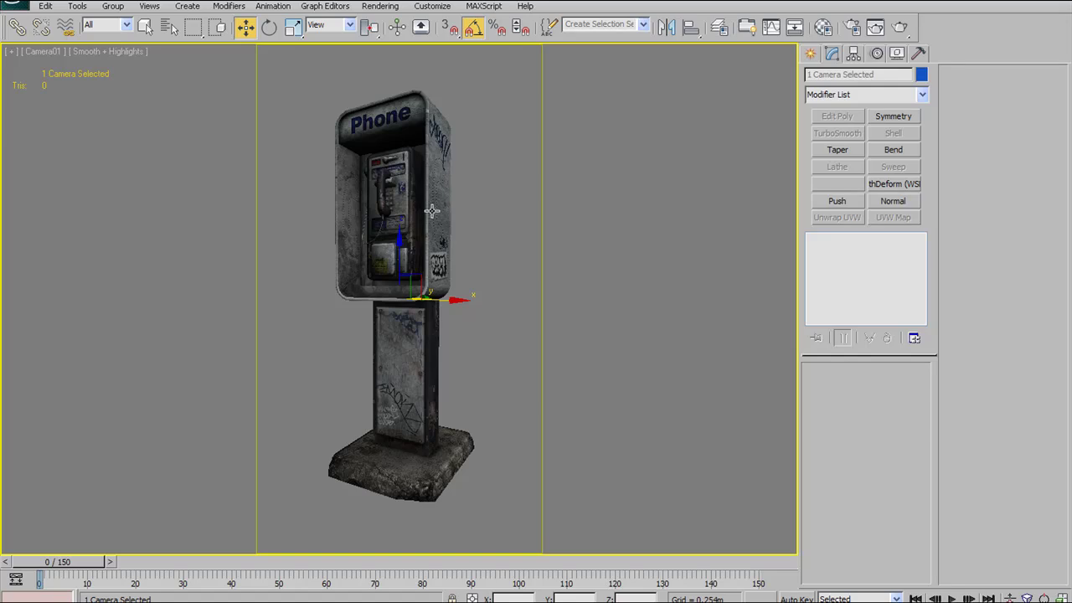
Step: Close Render Setup and exit isolation so the payphone reappears in four views
{"action": "left_click", "coordinate": [851, 27]}
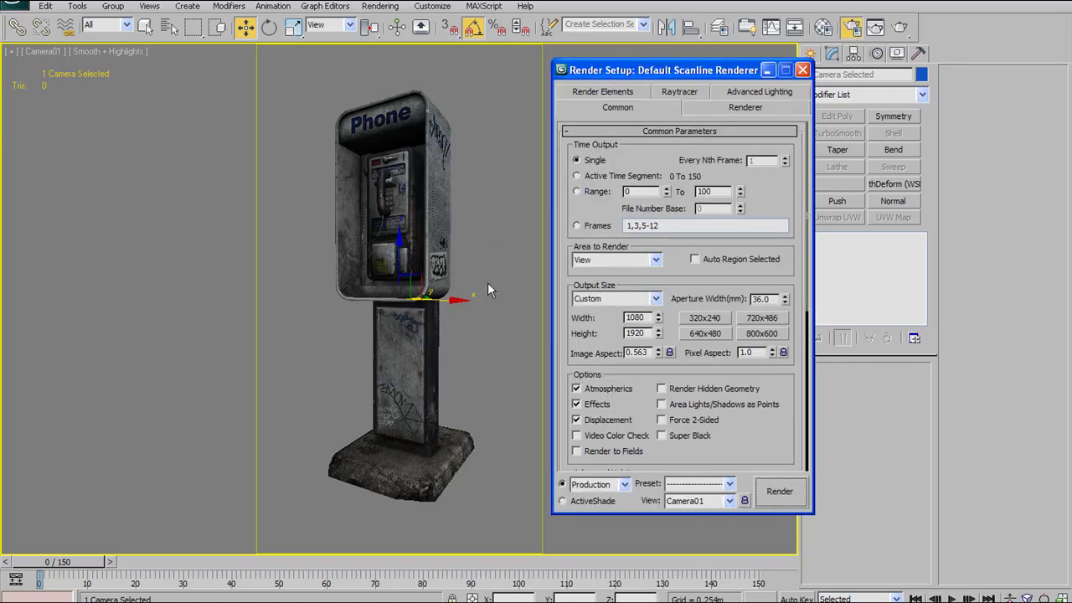
{"action": "left_click", "coordinate": [803, 69]}
{"action": "key", "text": "alt+q"}
{"action": "key", "text": "alt+w"}
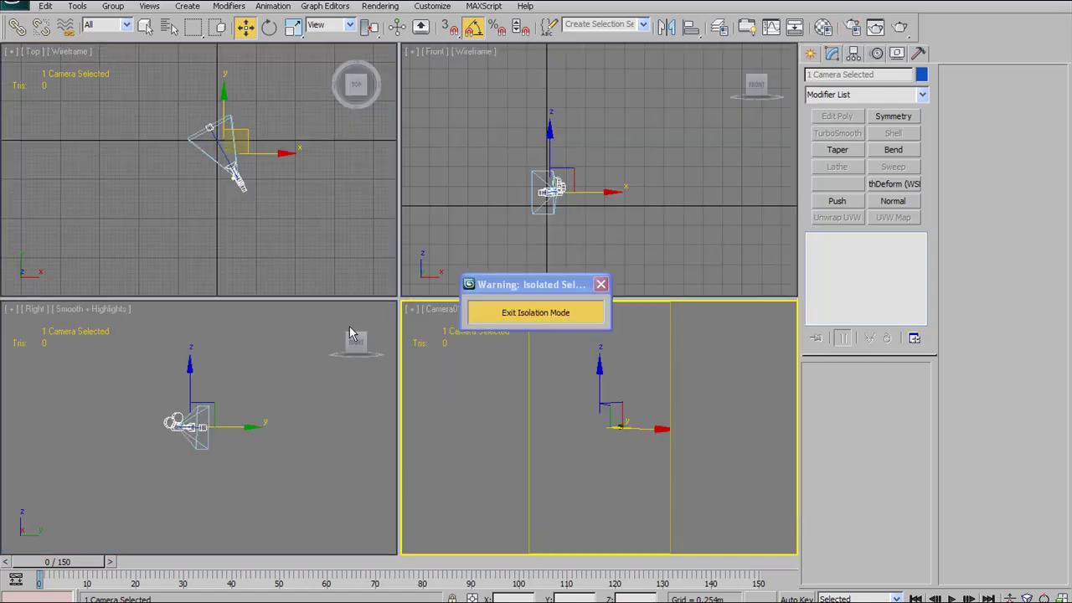
{"action": "left_click", "coordinate": [600, 283]}
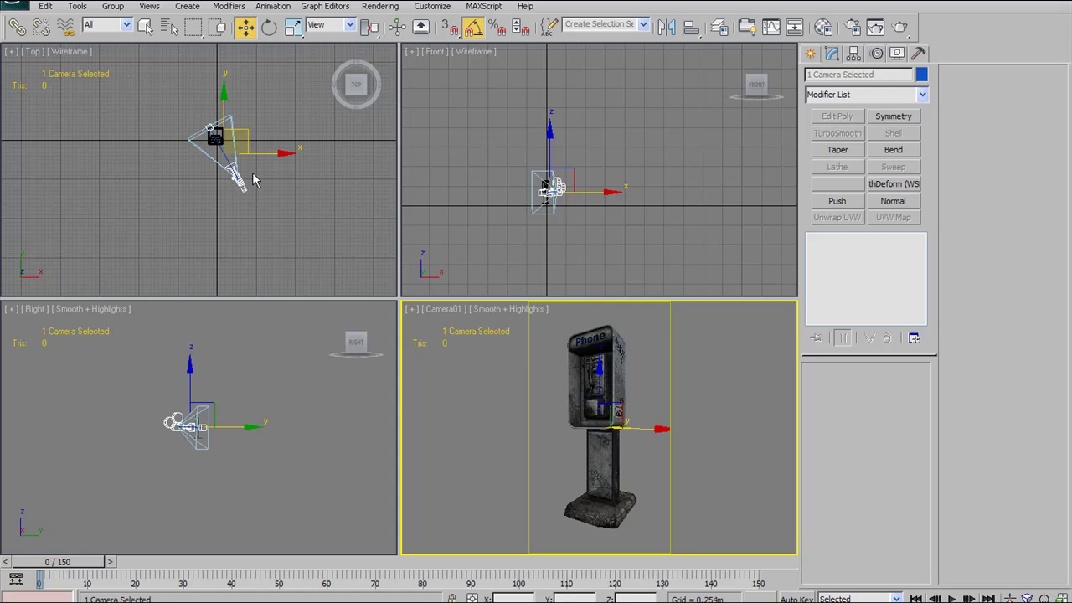
Step: Zoom the Top view, nudge Camera01 toward the payphone, and maximize the camera view
{"action": "scroll", "coordinate": [249, 168], "scroll_direction": "up", "scroll_amount": 4}
{"action": "scroll", "coordinate": [256, 161], "scroll_direction": "up", "scroll_amount": 3}
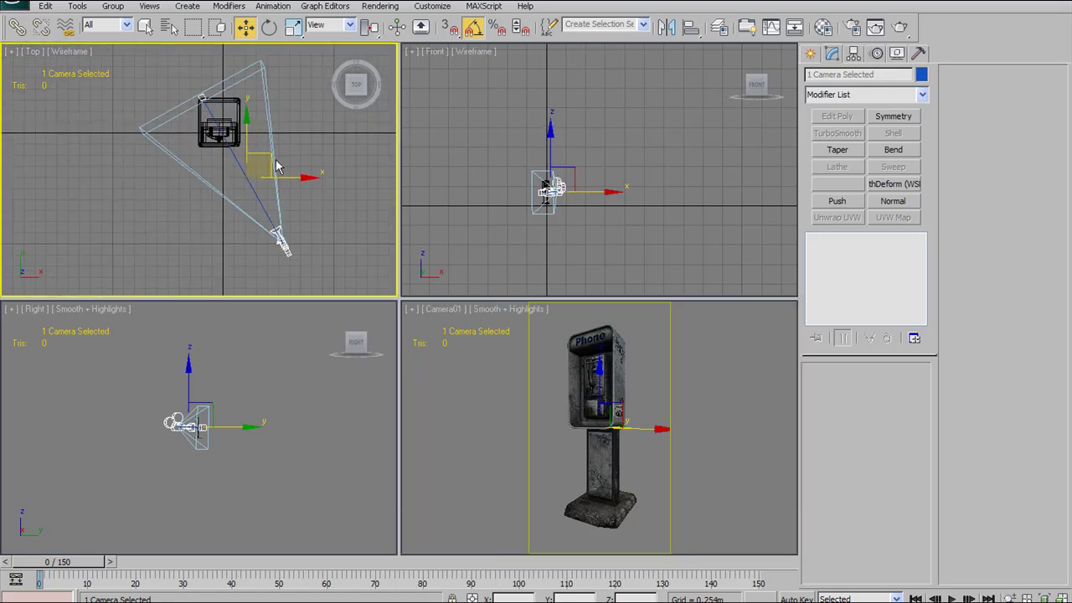
{"action": "left_click_drag", "start_coordinate": [270, 160], "coordinate": [267, 159]}
{"action": "right_click", "coordinate": [656, 330]}
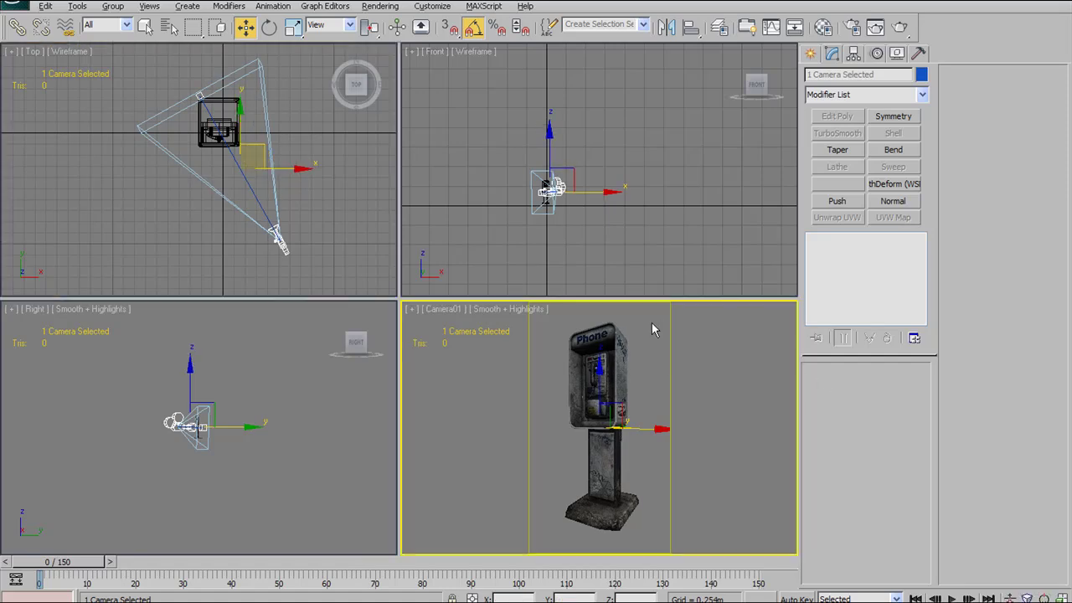
{"action": "key", "text": "alt+w"}
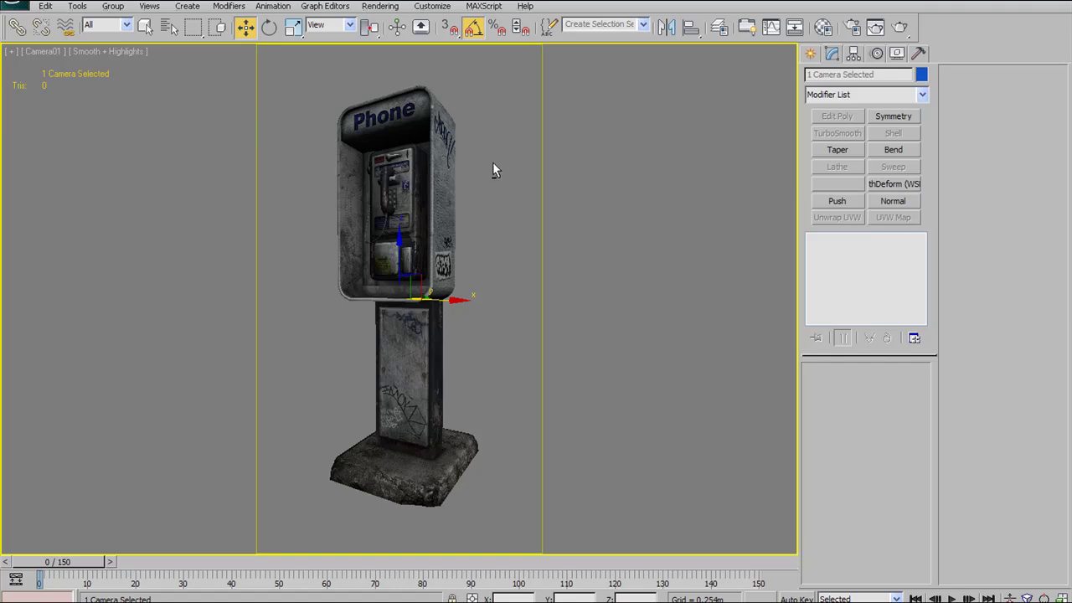
Step: Restore four viewports, recentre Camera01 in the Top view, and open the Create panel
{"action": "key", "text": "alt+w"}
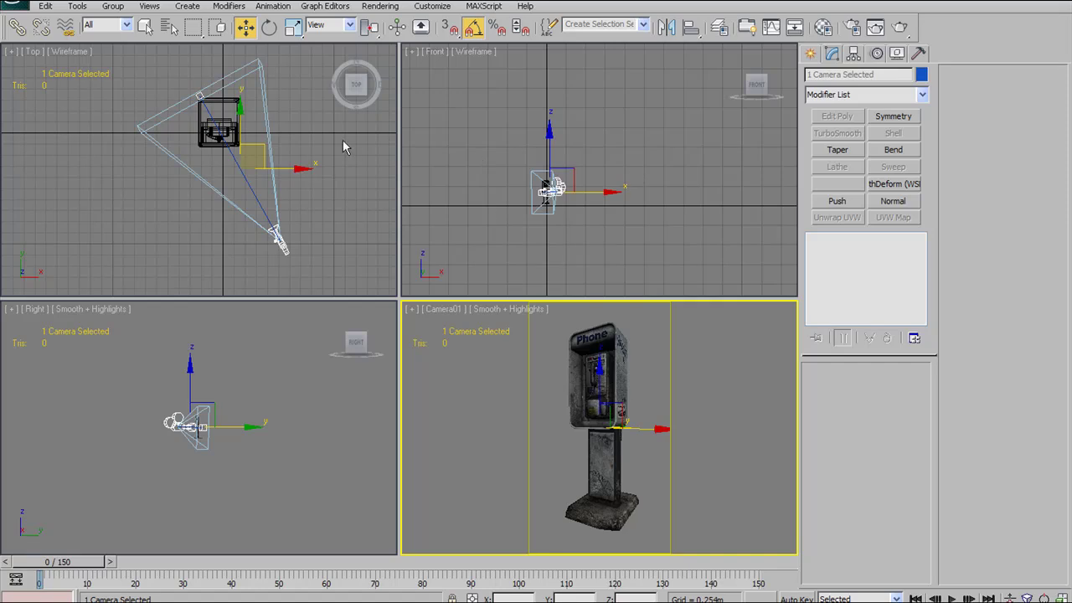
{"action": "left_click", "coordinate": [281, 119]}
{"action": "middle_click_drag", "start_coordinate": [280, 118], "coordinate": [272, 116]}
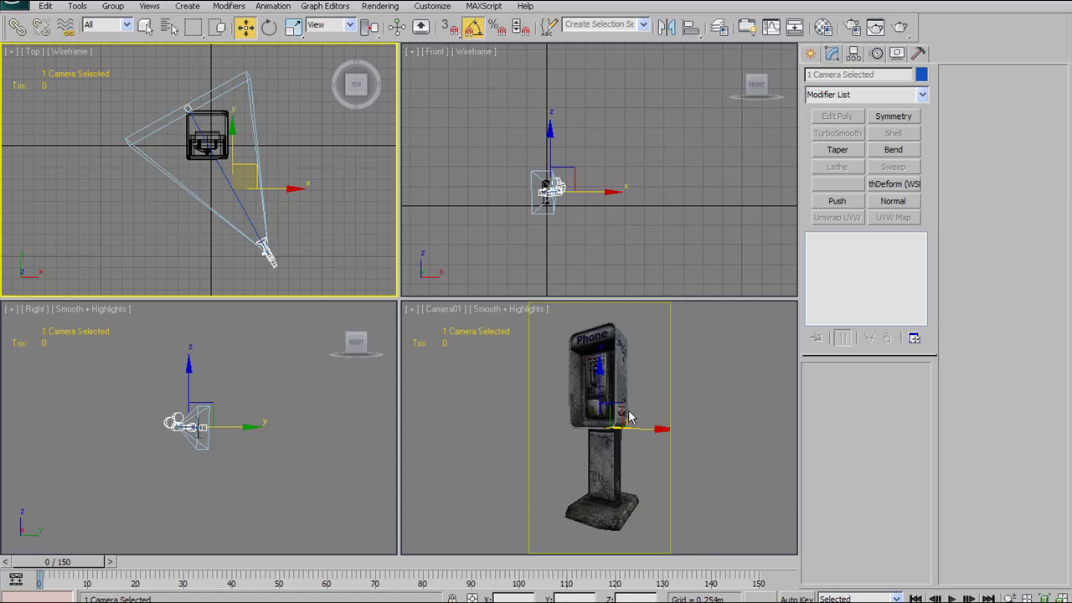
{"action": "middle_click_drag", "start_coordinate": [292, 144], "coordinate": [293, 157]}
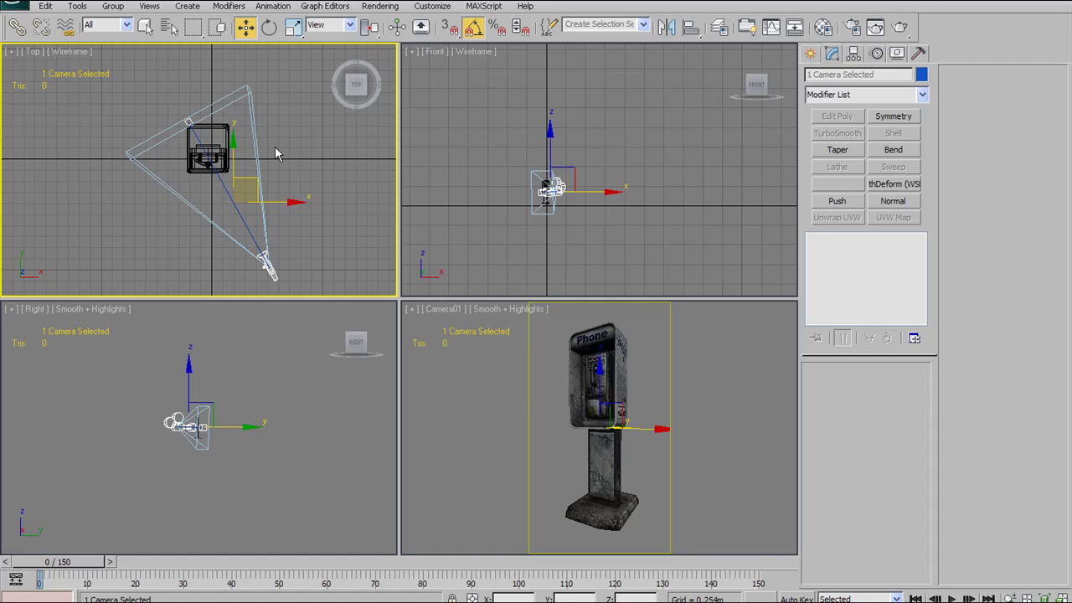
{"action": "scroll", "coordinate": [277, 147], "scroll_direction": "down", "scroll_amount": 3}
{"action": "middle_click_drag", "start_coordinate": [273, 134], "coordinate": [233, 144]}
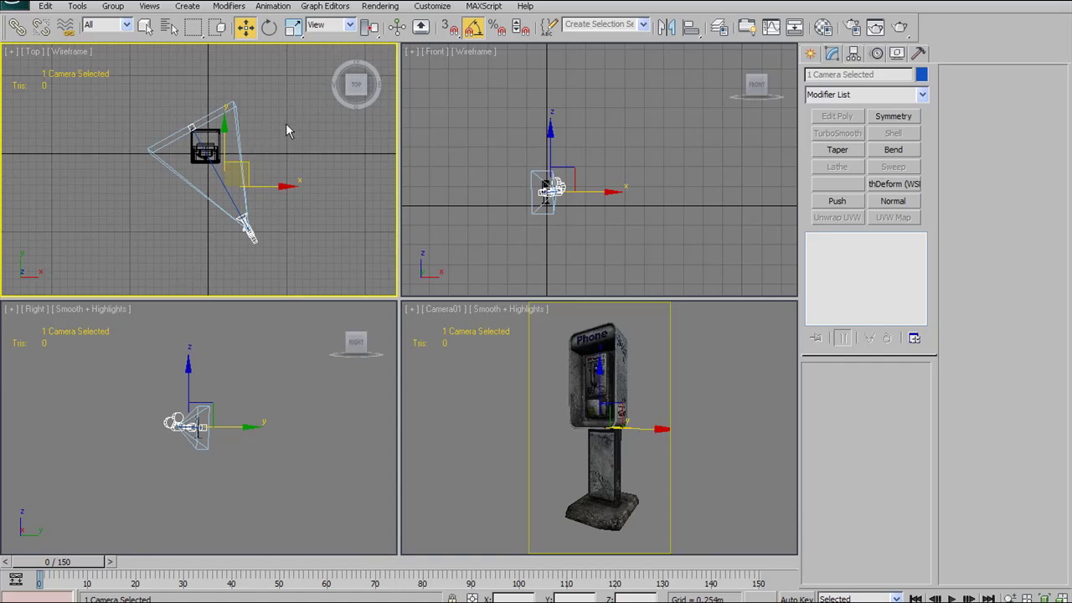
{"action": "mouse_move", "coordinate": [263, 141]}
{"action": "middle_mouse_down"}
{"action": "mouse_move", "coordinate": [273, 136]}
{"action": "mouse_move", "coordinate": [264, 142]}
{"action": "middle_mouse_up"}
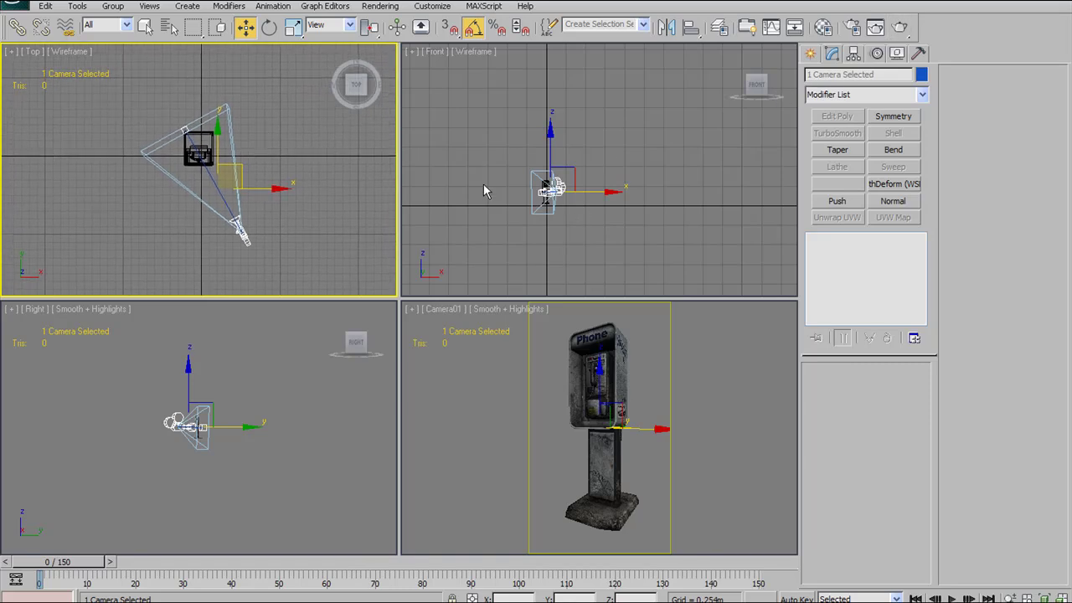
{"action": "left_click", "coordinate": [810, 53]}
Step: Clear the selection and pick Target Direct from the Standard lights
{"action": "left_click", "coordinate": [264, 140]}
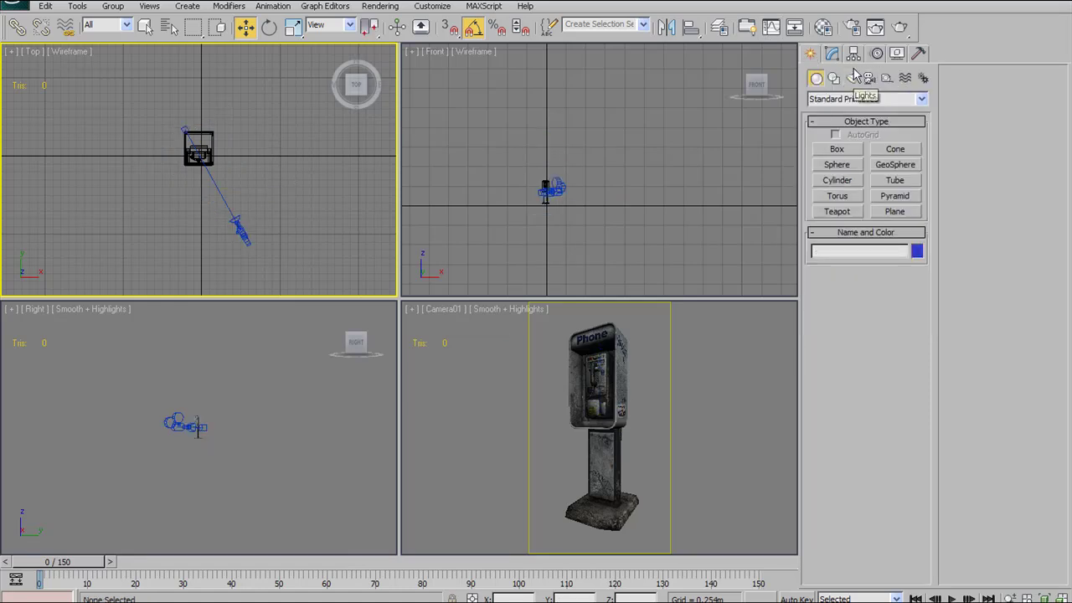
{"action": "left_click", "coordinate": [854, 78]}
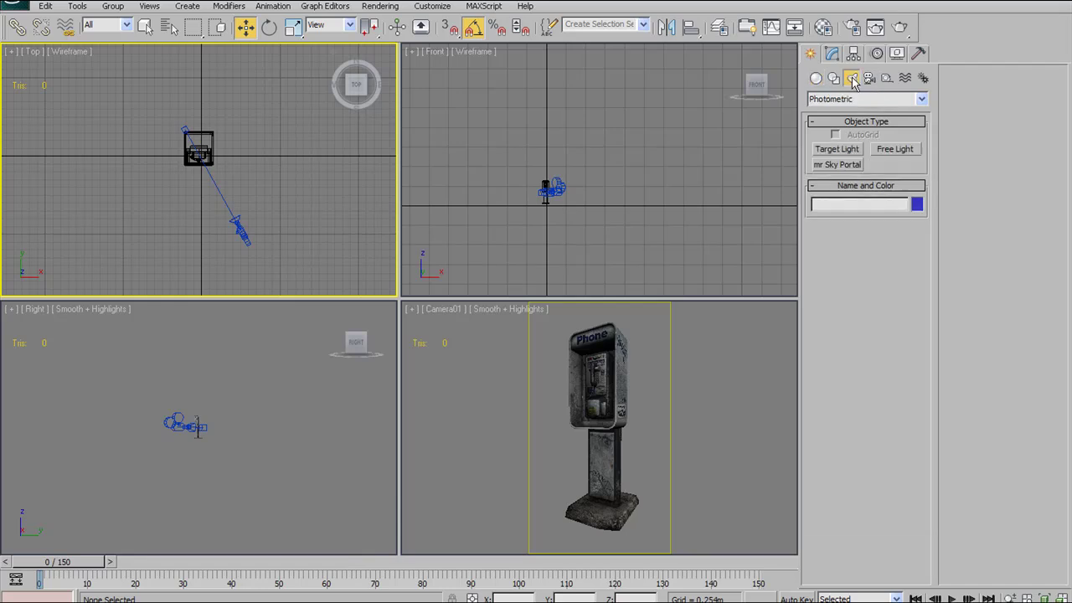
{"action": "left_click", "coordinate": [921, 100]}
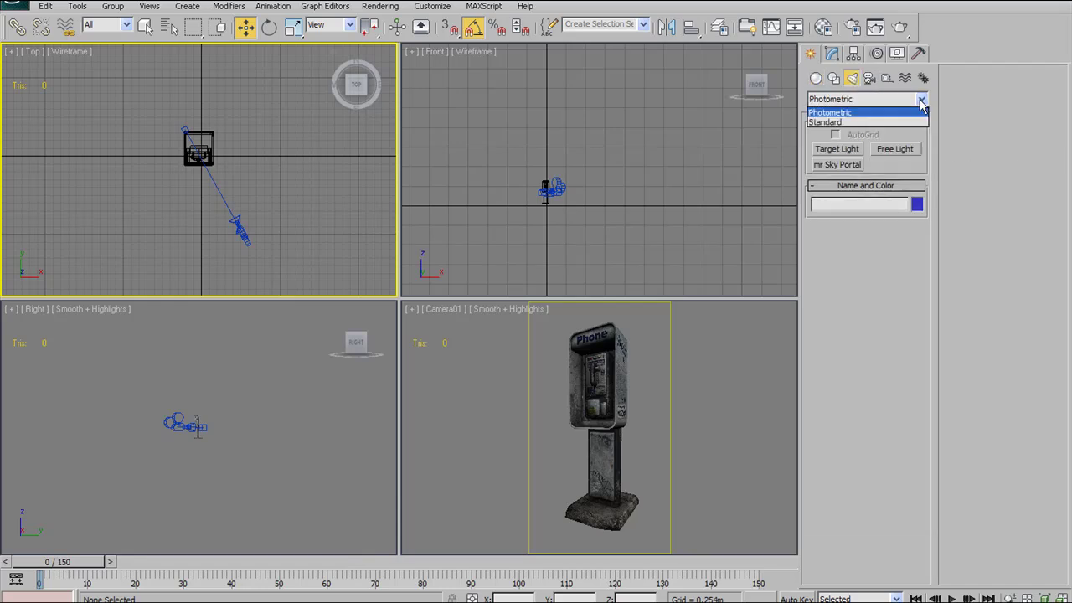
{"action": "left_click", "coordinate": [921, 100]}
{"action": "left_click", "coordinate": [922, 99]}
{"action": "left_click", "coordinate": [907, 122]}
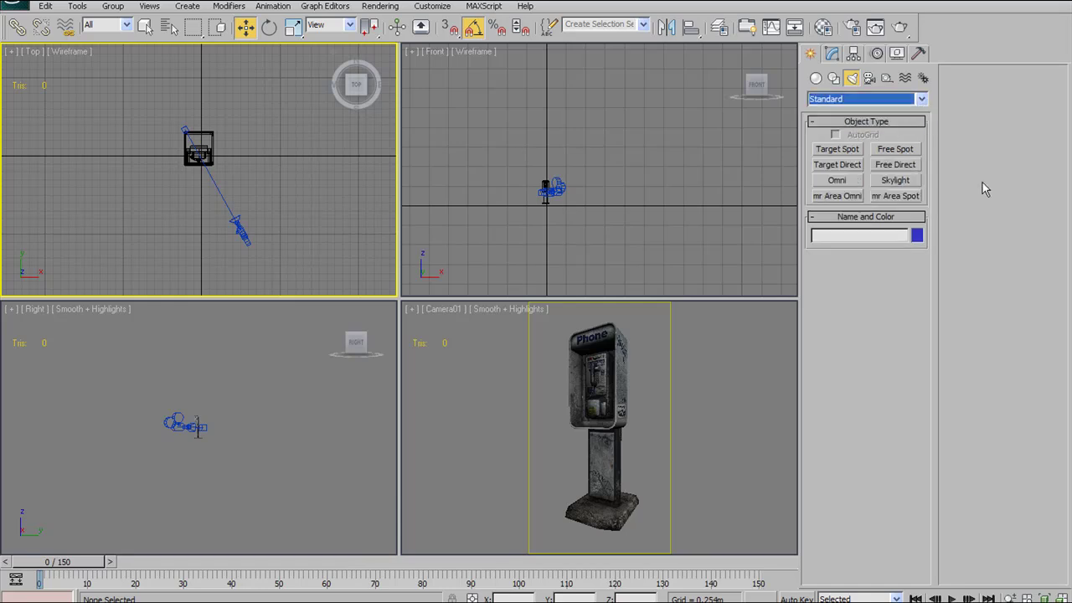
{"action": "left_click", "coordinate": [844, 166]}
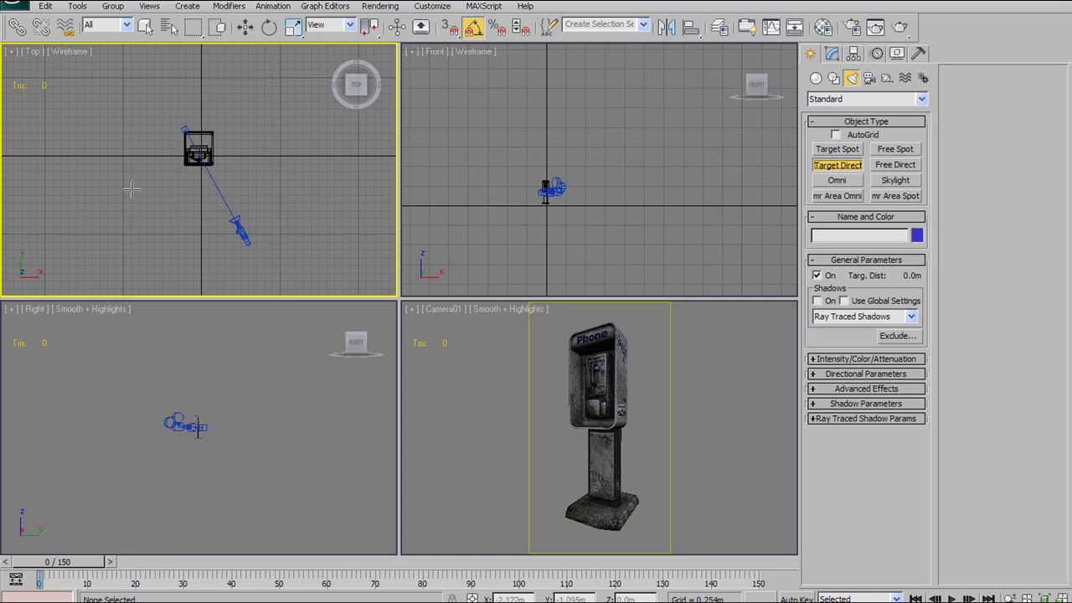
Step: Drag in the Top view to place Direct01, then select its target
{"action": "left_click_drag", "start_coordinate": [86, 231], "coordinate": [201, 156]}
{"action": "left_click", "coordinate": [244, 27]}
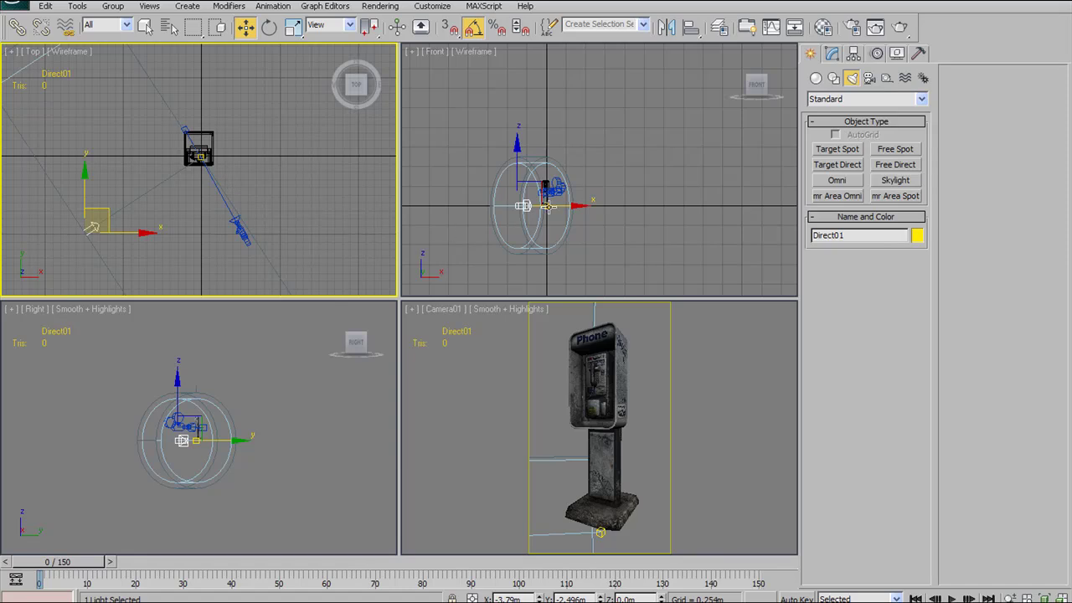
{"action": "left_click", "coordinate": [546, 207]}
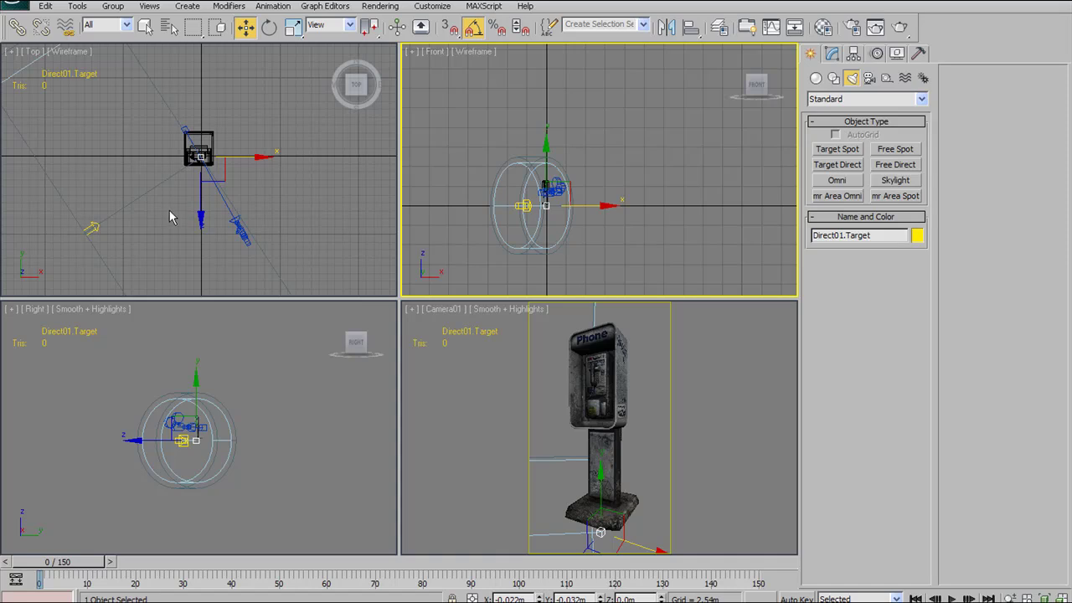
Step: Select Direct01 and move it down-left in the Top view
{"action": "left_click", "coordinate": [92, 227]}
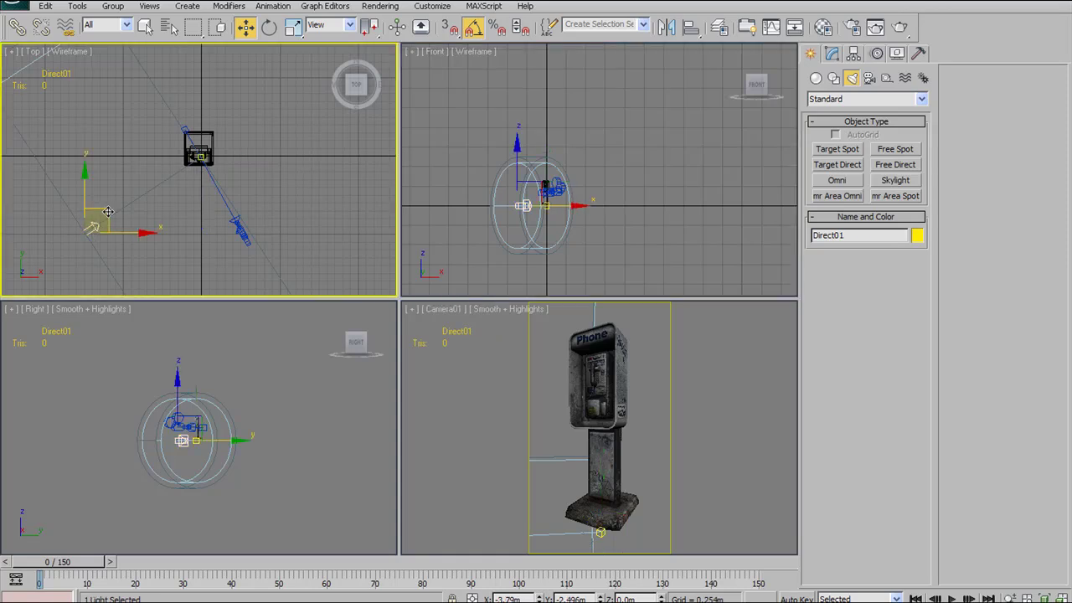
{"action": "scroll", "coordinate": [147, 205], "scroll_direction": "down", "scroll_amount": 4}
{"action": "scroll", "coordinate": [143, 204], "scroll_direction": "up", "scroll_amount": 3}
{"action": "middle_click_drag", "start_coordinate": [194, 167], "coordinate": [165, 183]}
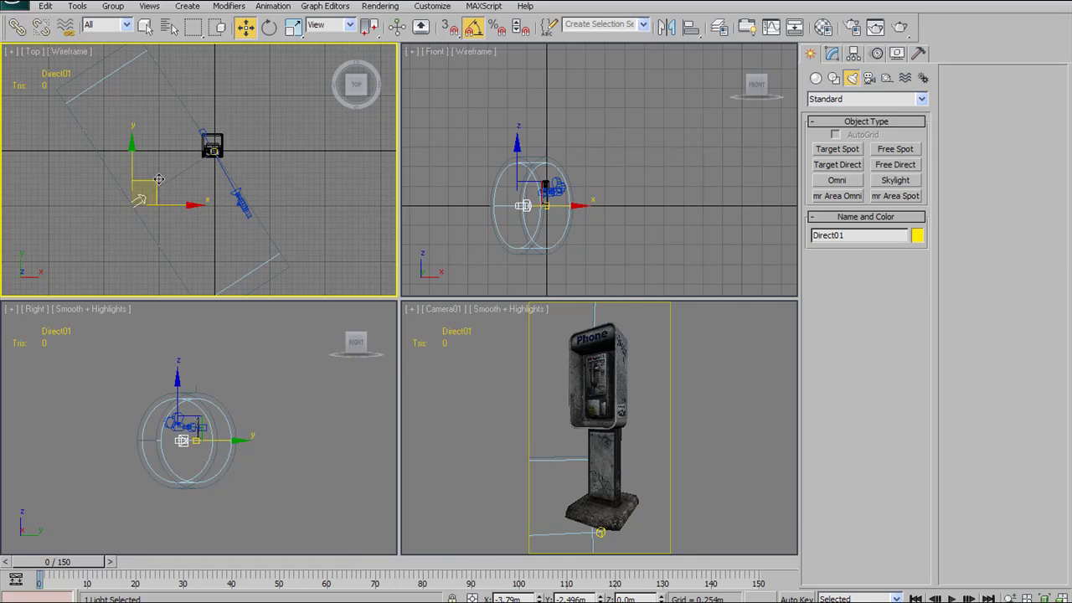
{"action": "scroll", "coordinate": [171, 180], "scroll_direction": "up", "scroll_amount": 4}
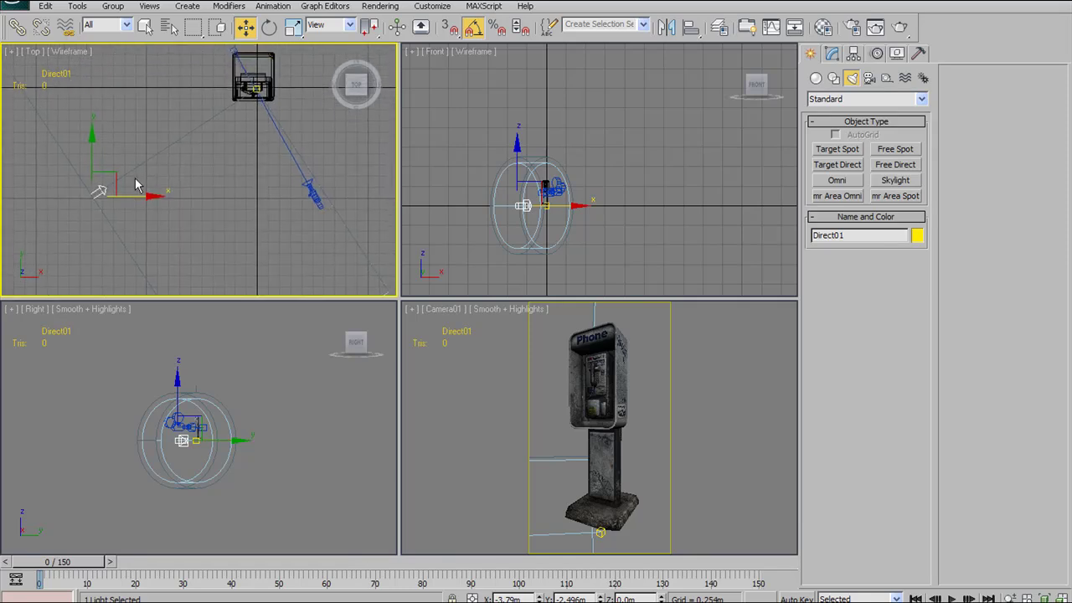
{"action": "left_click_drag", "start_coordinate": [115, 182], "coordinate": [109, 236]}
{"action": "scroll", "coordinate": [113, 228], "scroll_direction": "down", "scroll_amount": 4}
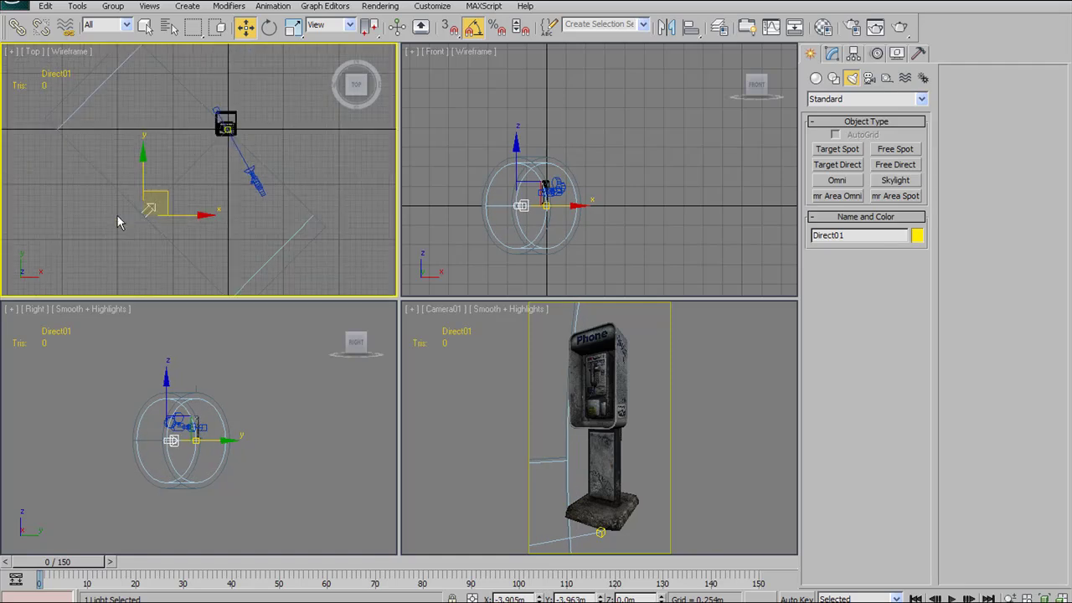
{"action": "left_click_drag", "start_coordinate": [156, 191], "coordinate": [138, 222]}
Step: Shift Direct01 further left and along its Y axis
{"action": "scroll", "coordinate": [144, 224], "scroll_direction": "down", "scroll_amount": 2}
{"action": "scroll", "coordinate": [138, 222], "scroll_direction": "down", "scroll_amount": 2}
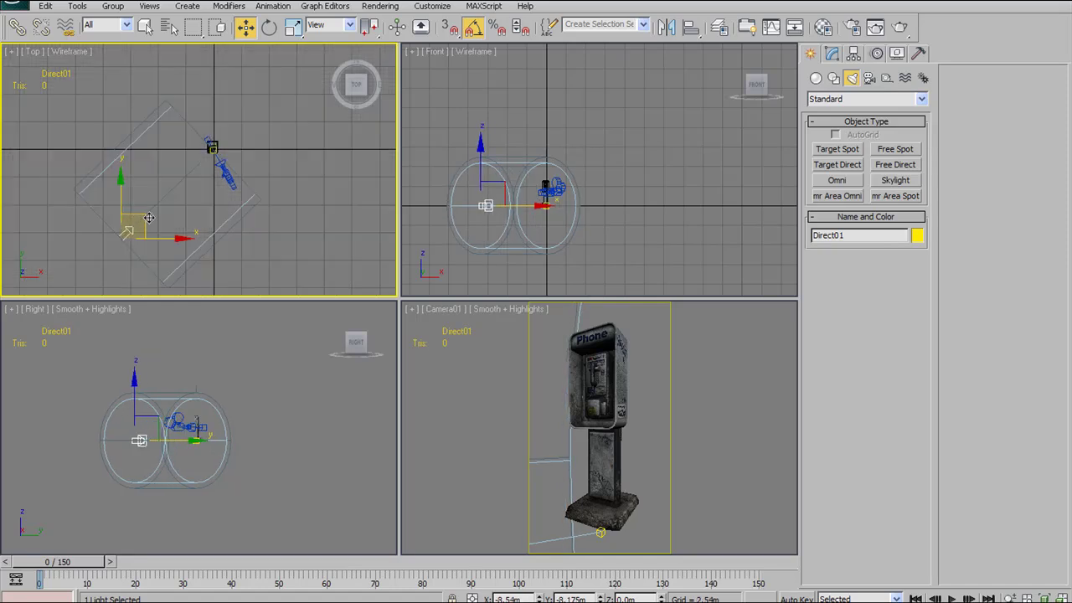
{"action": "left_click_drag", "start_coordinate": [146, 219], "coordinate": [121, 218]}
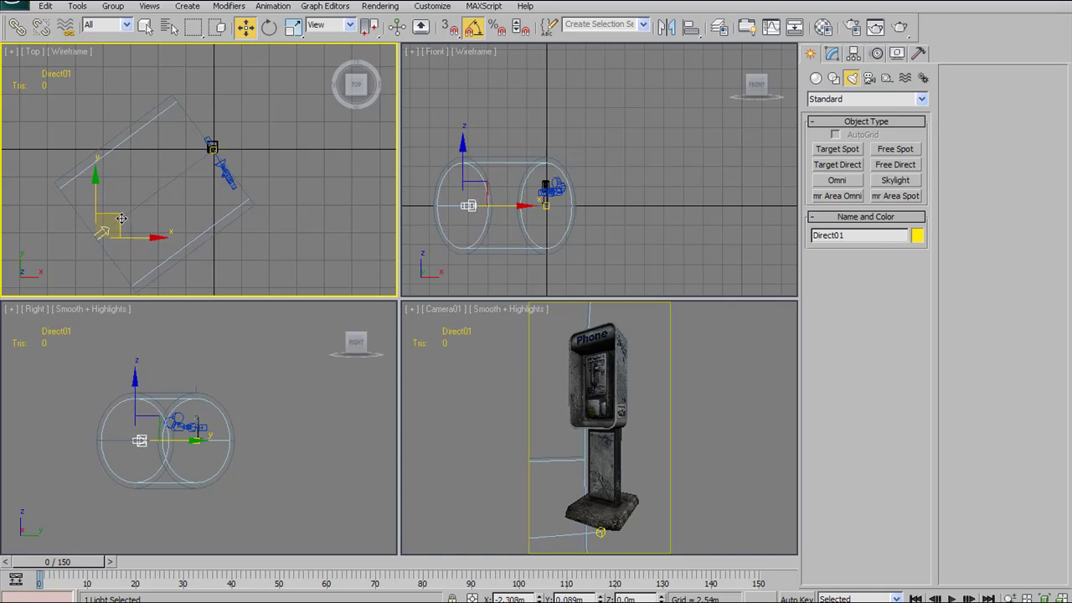
{"action": "left_click_drag", "start_coordinate": [122, 218], "coordinate": [119, 219]}
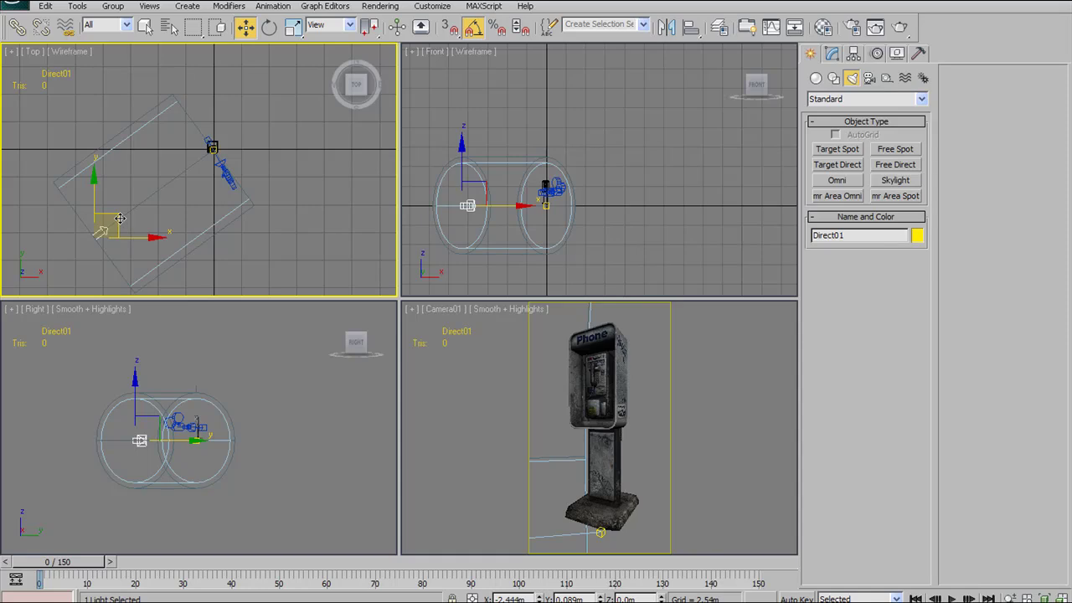
{"action": "left_click_drag", "start_coordinate": [94, 193], "coordinate": [96, 221]}
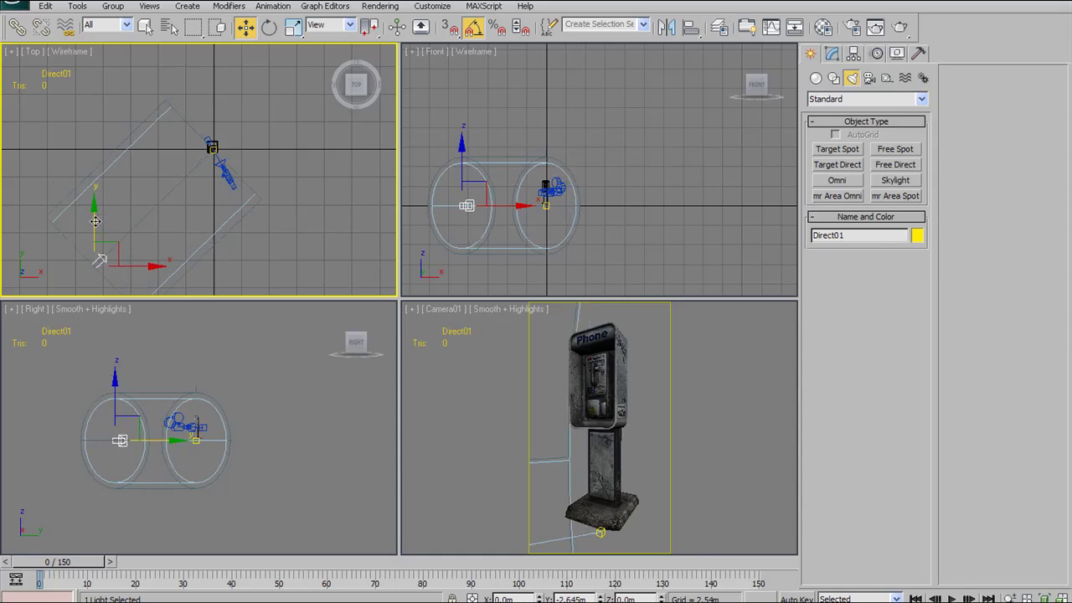
{"action": "scroll", "coordinate": [201, 194], "scroll_direction": "up", "scroll_amount": 1}
{"action": "scroll", "coordinate": [182, 209], "scroll_direction": "up", "scroll_amount": 1}
{"action": "scroll", "coordinate": [177, 203], "scroll_direction": "down", "scroll_amount": 2}
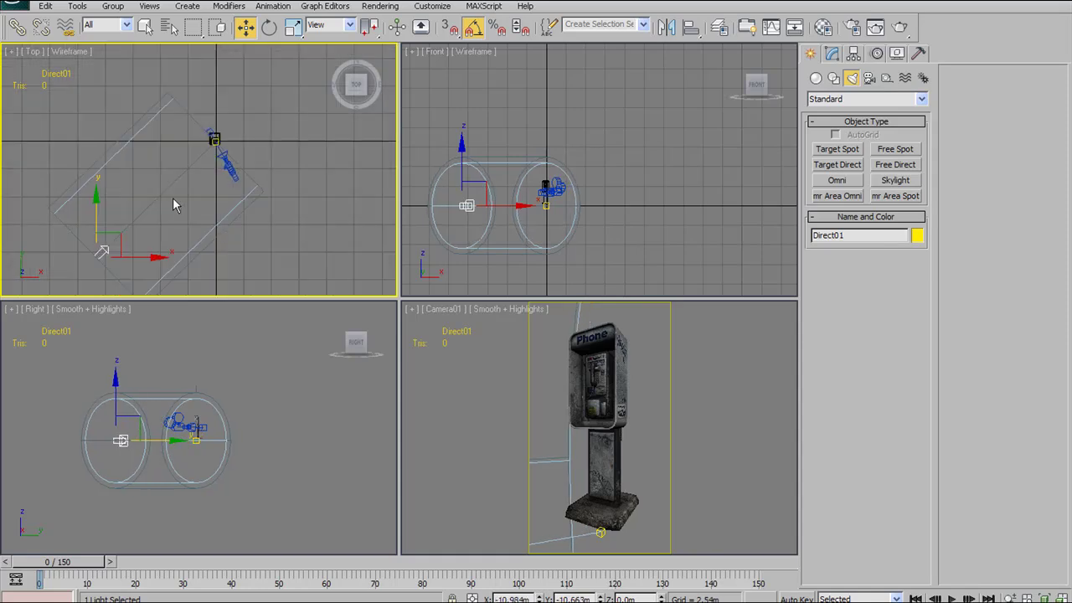
{"action": "scroll", "coordinate": [304, 411], "scroll_direction": "up", "scroll_amount": 5}
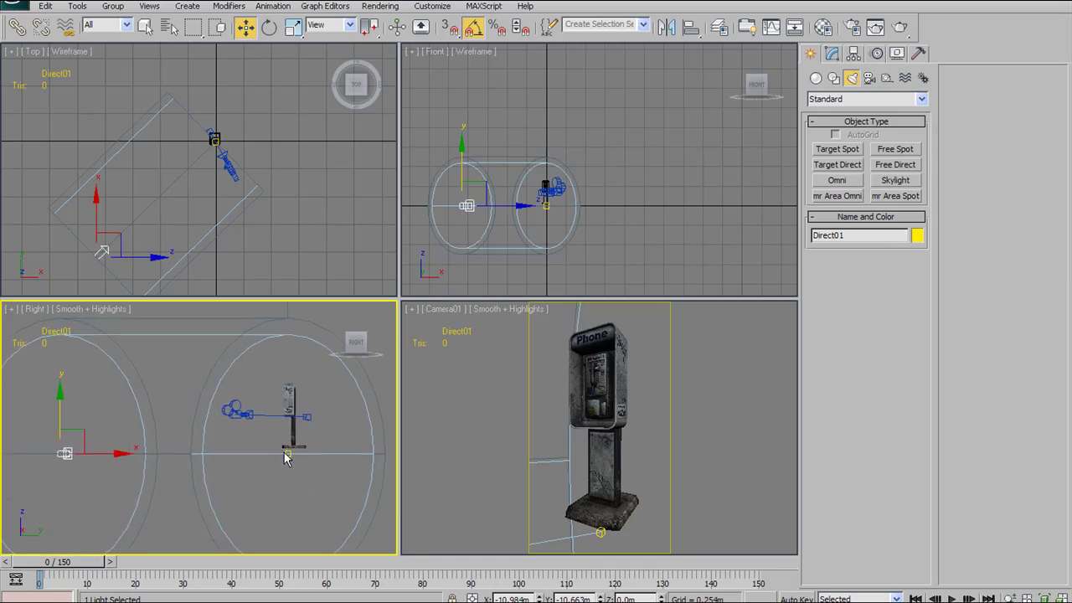
Step: Align Direct01.Target to the PayPhone's pivot point in X, Y and Z, then reselect Direct01
{"action": "left_click", "coordinate": [286, 452]}
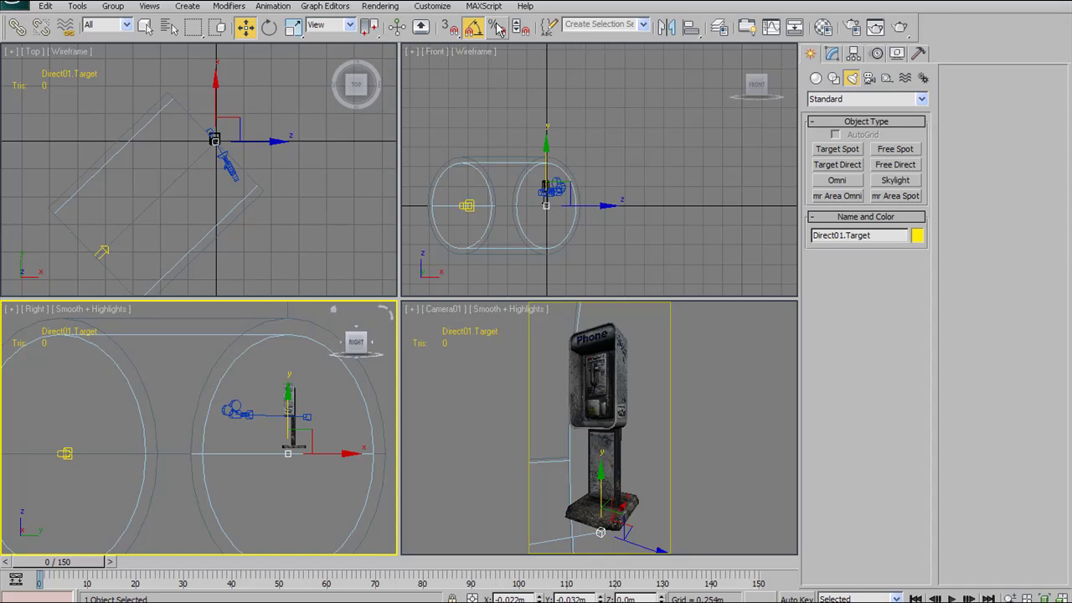
{"action": "left_click", "coordinate": [691, 27]}
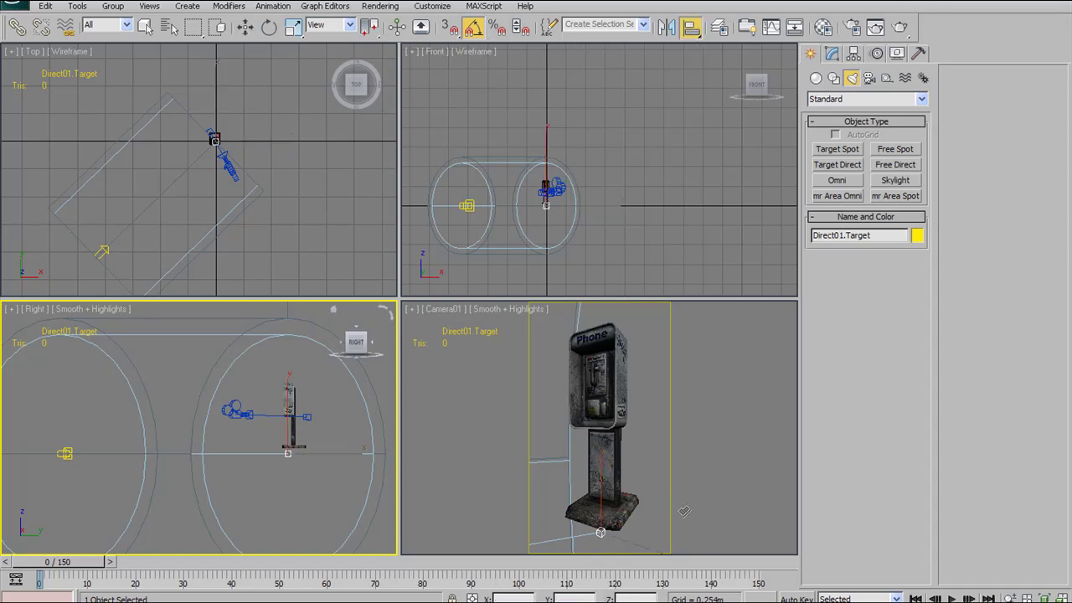
{"action": "left_click", "coordinate": [293, 409]}
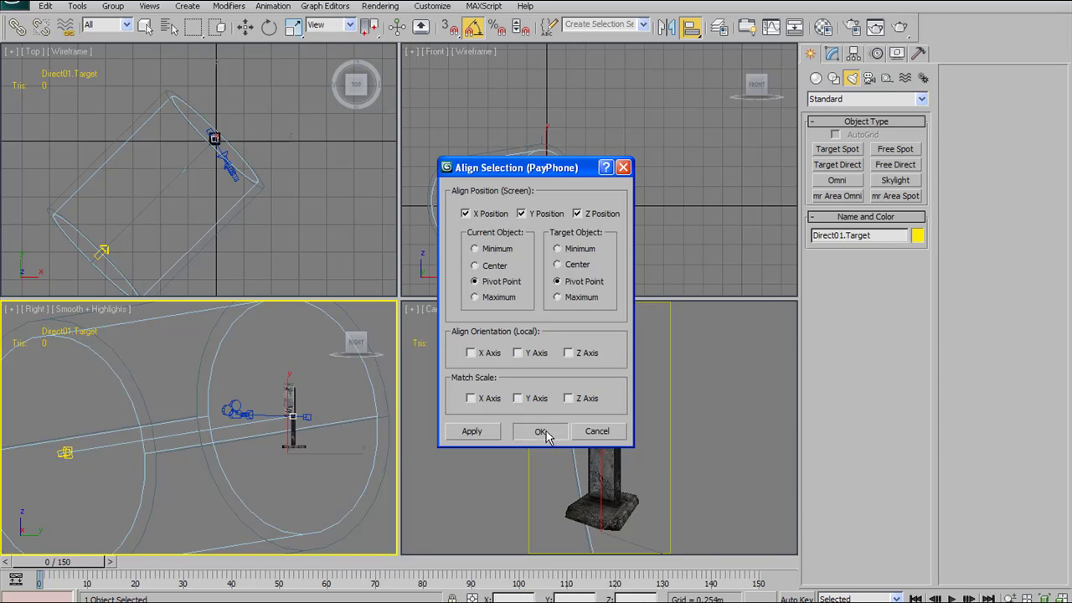
{"action": "left_click", "coordinate": [546, 432]}
{"action": "left_click", "coordinate": [65, 451]}
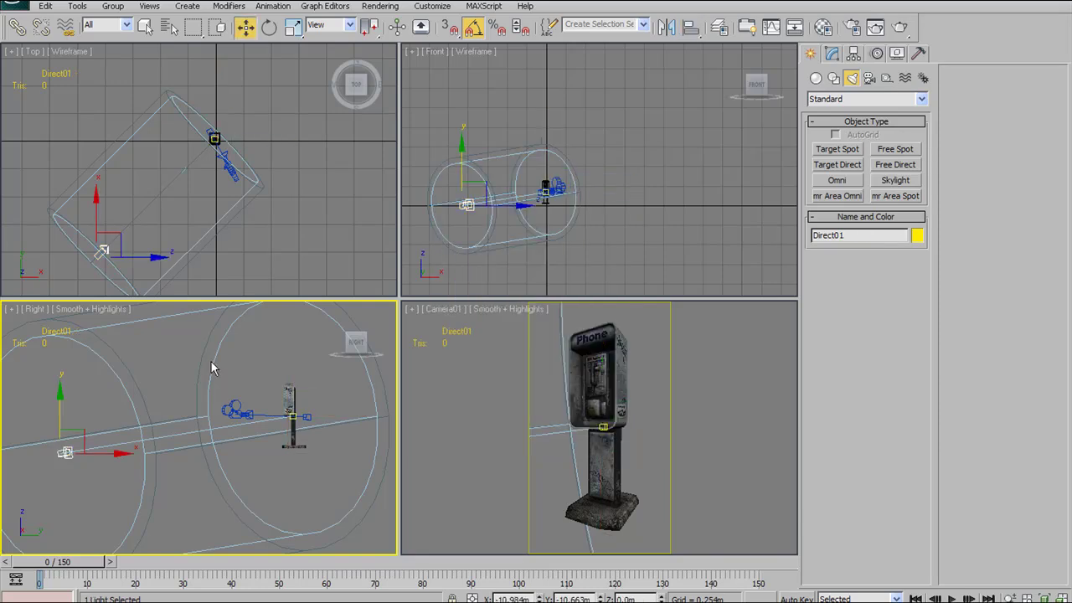
{"action": "scroll", "coordinate": [219, 371], "scroll_direction": "down", "scroll_amount": 3}
Step: Raise Direct01 high above the payphone in the Right viewport
{"action": "middle_click_drag", "start_coordinate": [184, 385], "coordinate": [201, 407]}
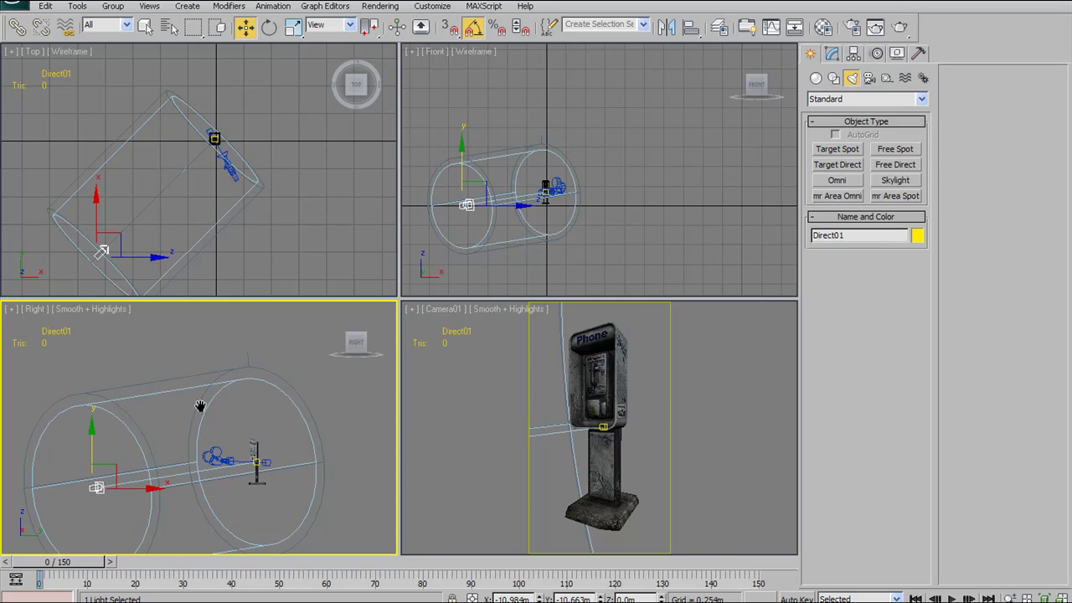
{"action": "left_click_drag", "start_coordinate": [92, 439], "coordinate": [116, 316]}
{"action": "middle_click_drag", "start_coordinate": [122, 398], "coordinate": [129, 433]}
{"action": "left_click_drag", "start_coordinate": [115, 345], "coordinate": [133, 305]}
Step: Nudge Direct01 slightly along Y in the Top view
{"action": "middle_click_drag", "start_coordinate": [244, 216], "coordinate": [281, 197]}
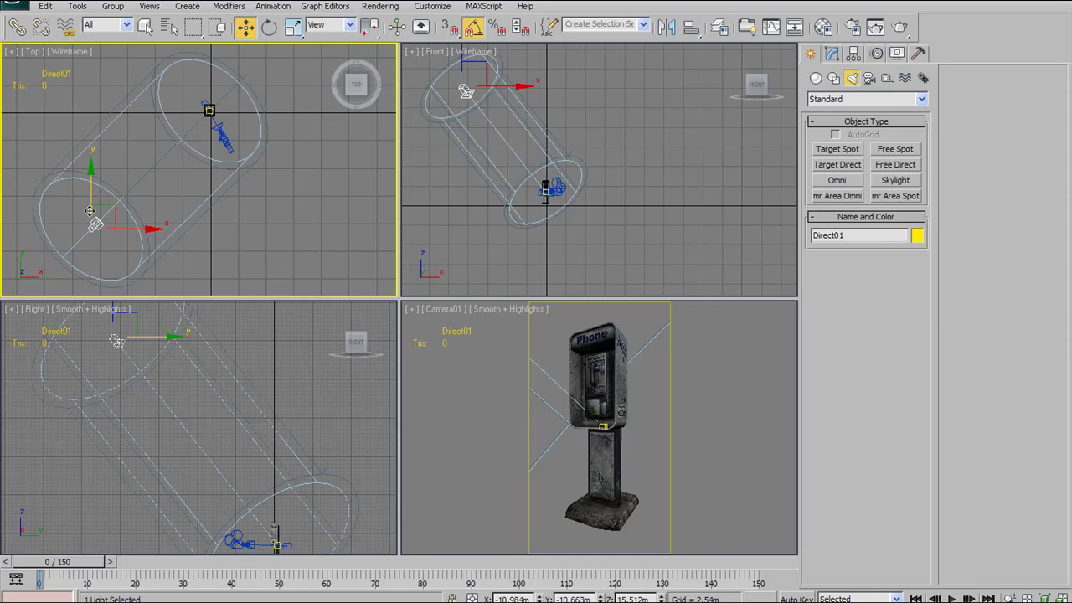
{"action": "left_click_drag", "start_coordinate": [92, 201], "coordinate": [92, 224]}
{"action": "middle_click", "coordinate": [210, 426]}
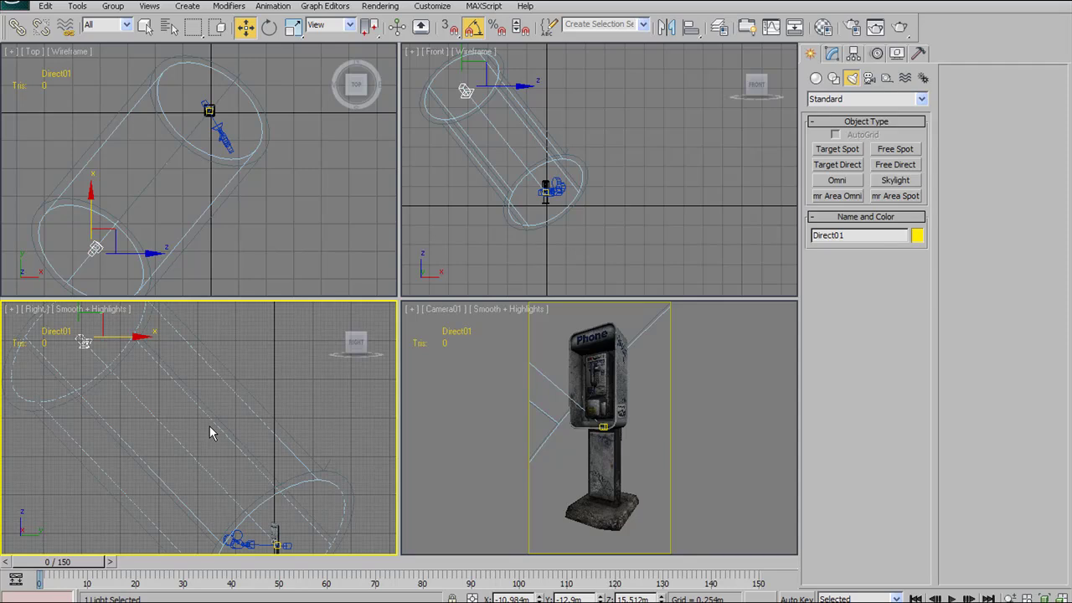
{"action": "scroll", "coordinate": [209, 425], "scroll_direction": "down", "scroll_amount": 2}
{"action": "middle_click", "coordinate": [543, 354]}
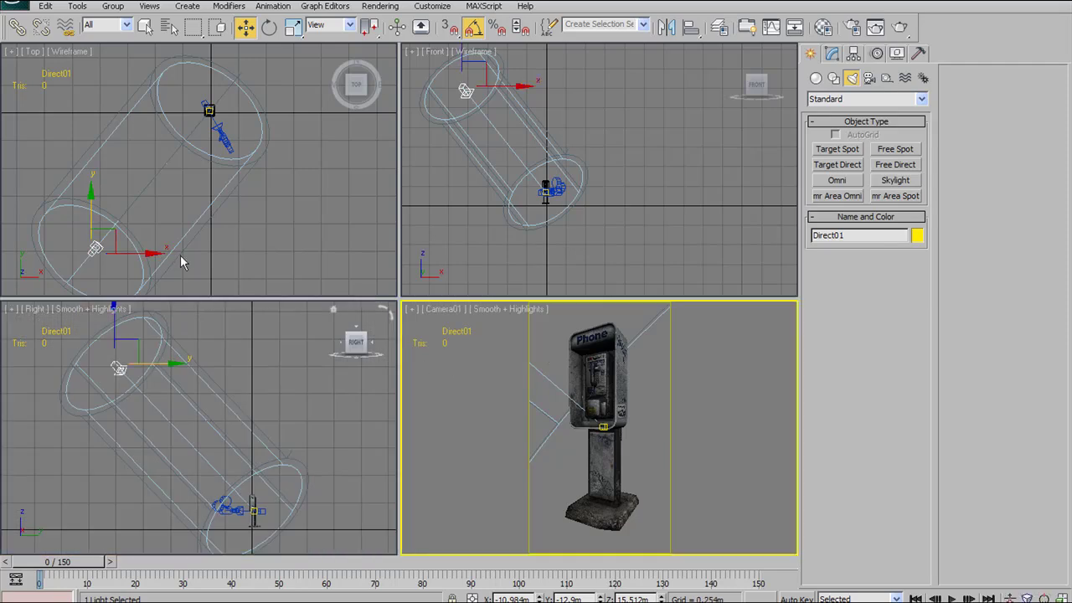
{"action": "middle_click", "coordinate": [95, 249]}
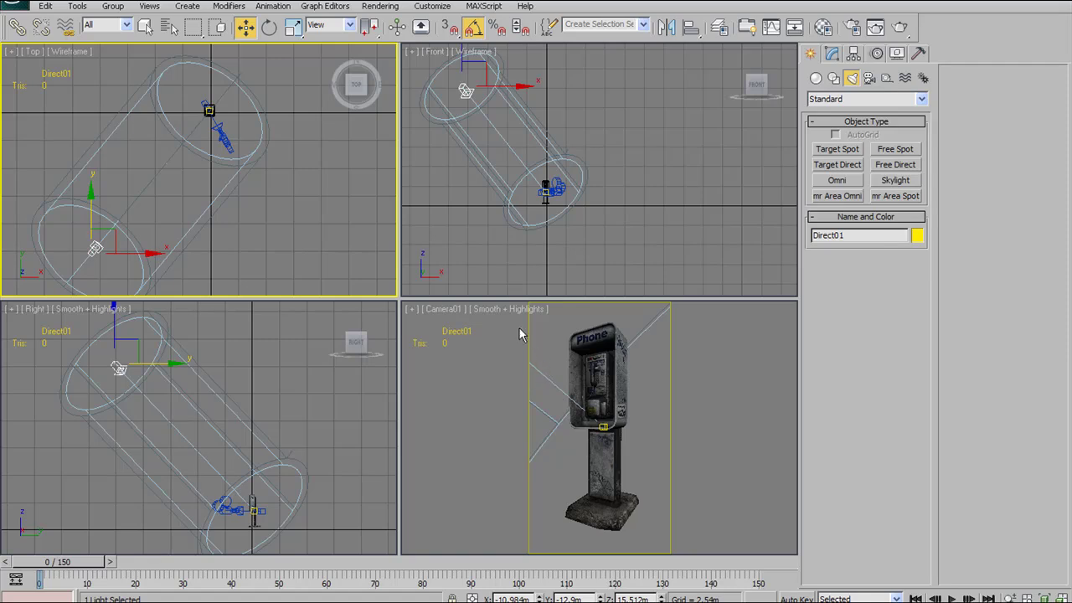
Step: Switch on Direct01 shadows using Ray Traced Shadows in the Modify panel
{"action": "left_click", "coordinate": [833, 55]}
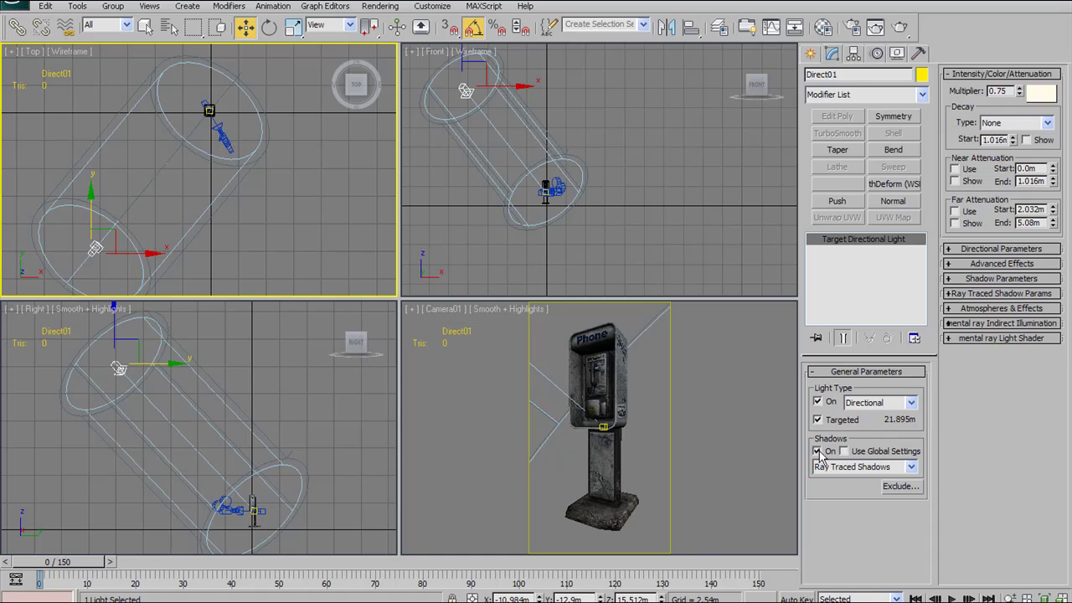
{"action": "left_click", "coordinate": [911, 466]}
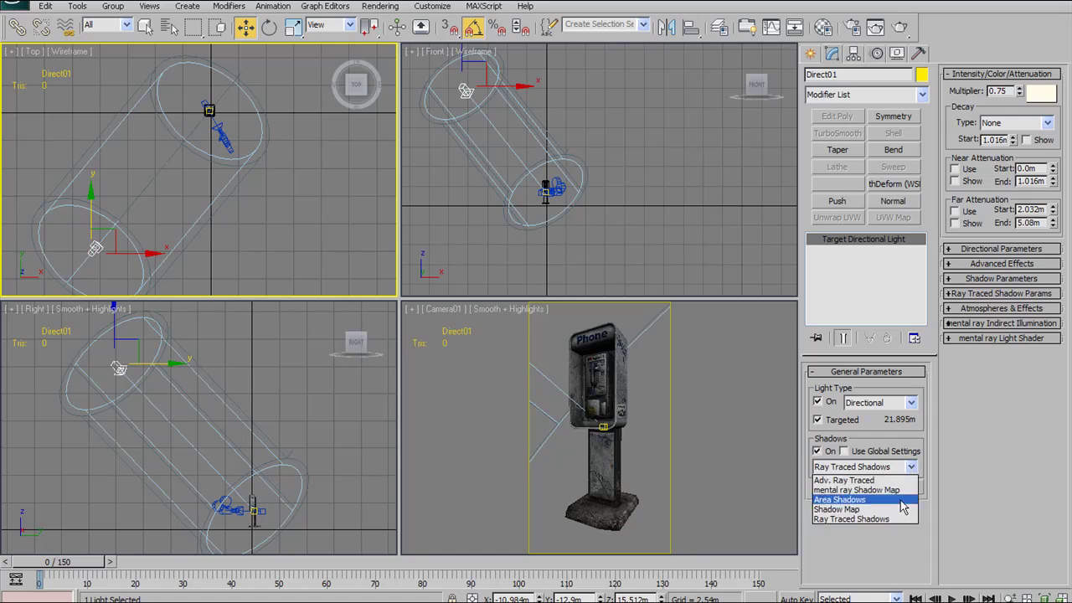
{"action": "left_click", "coordinate": [850, 519]}
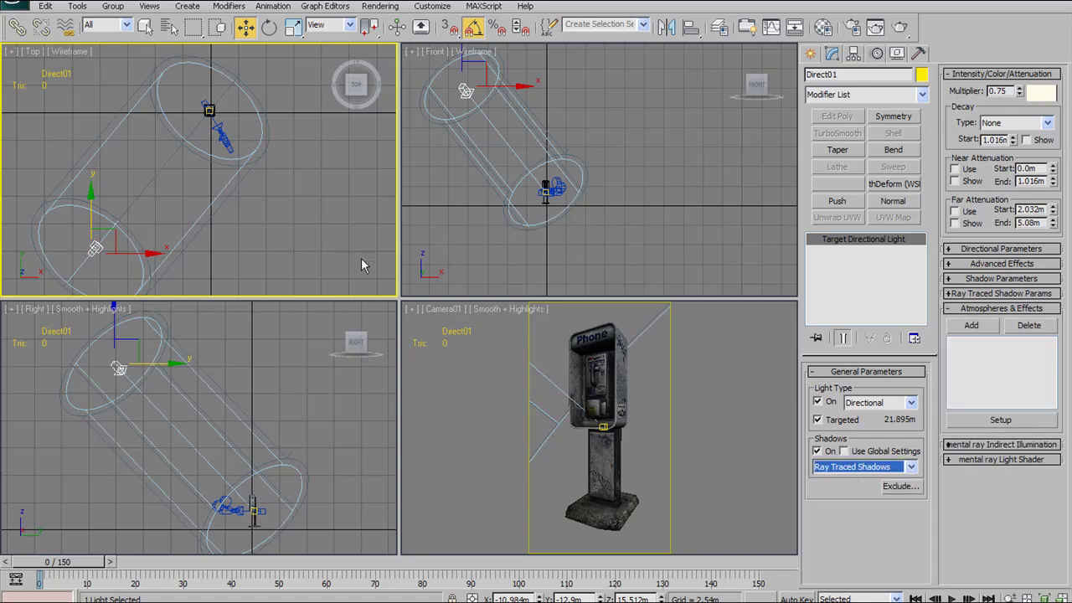
{"action": "left_click", "coordinate": [911, 467]}
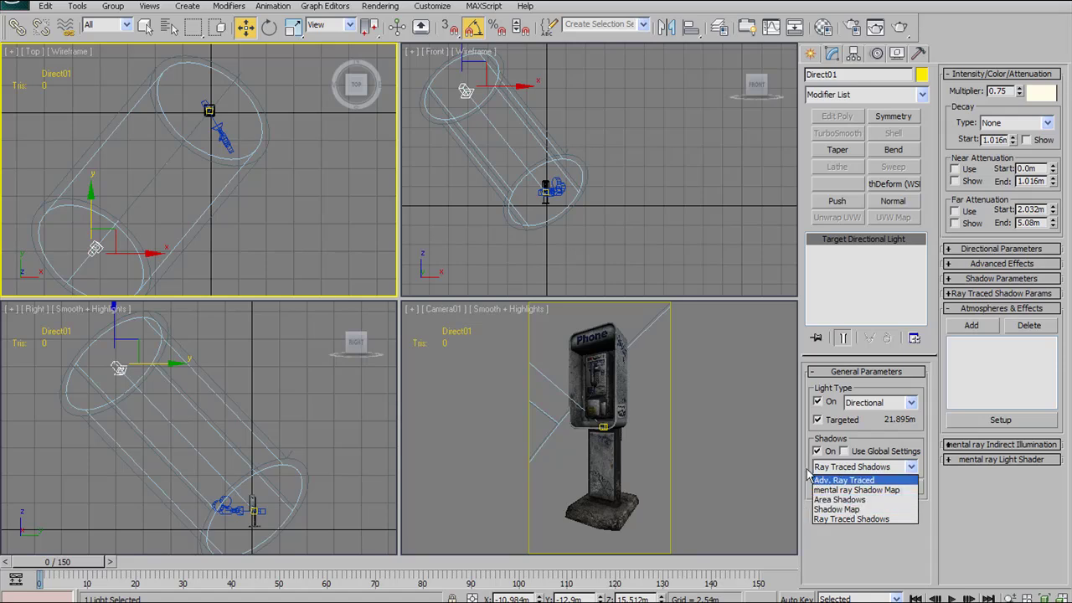
{"action": "left_click", "coordinate": [850, 519]}
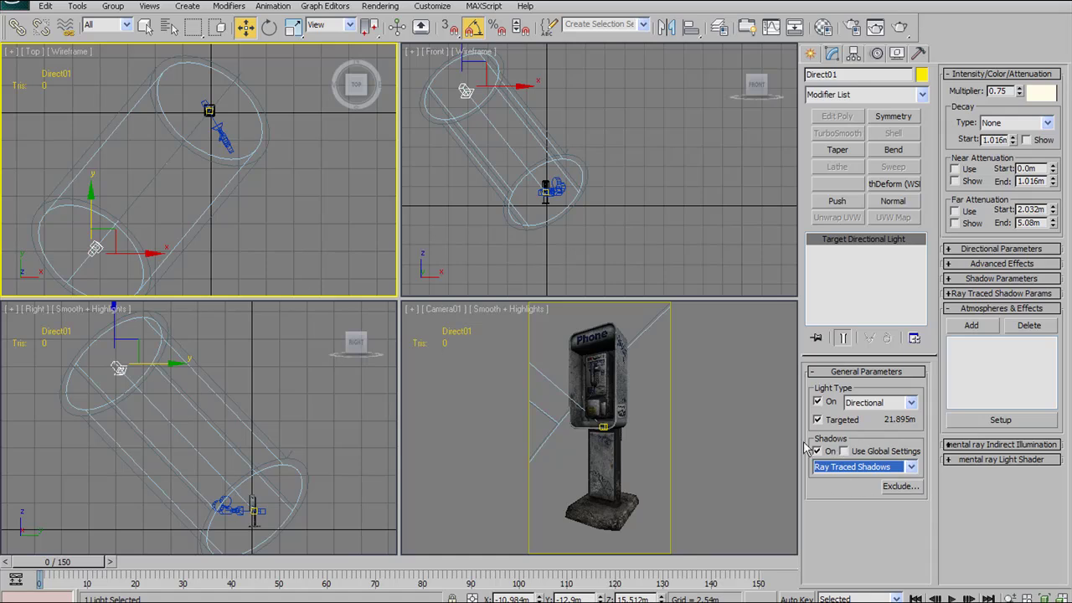
{"action": "left_click", "coordinate": [485, 328]}
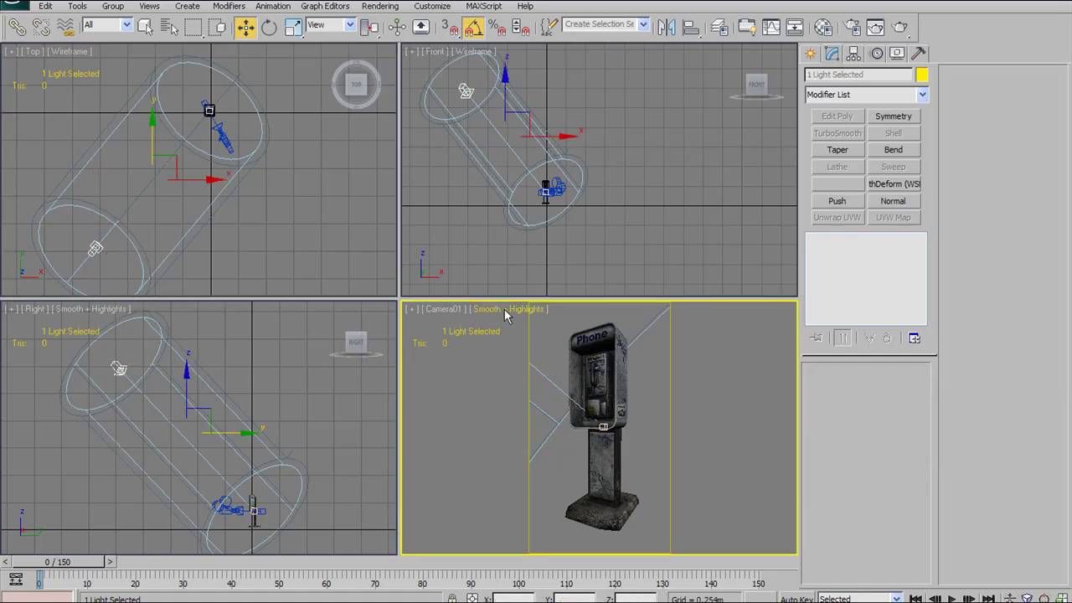
Step: Light the camera view with scene lights and enable hardware shading
{"action": "left_click", "coordinate": [505, 310]}
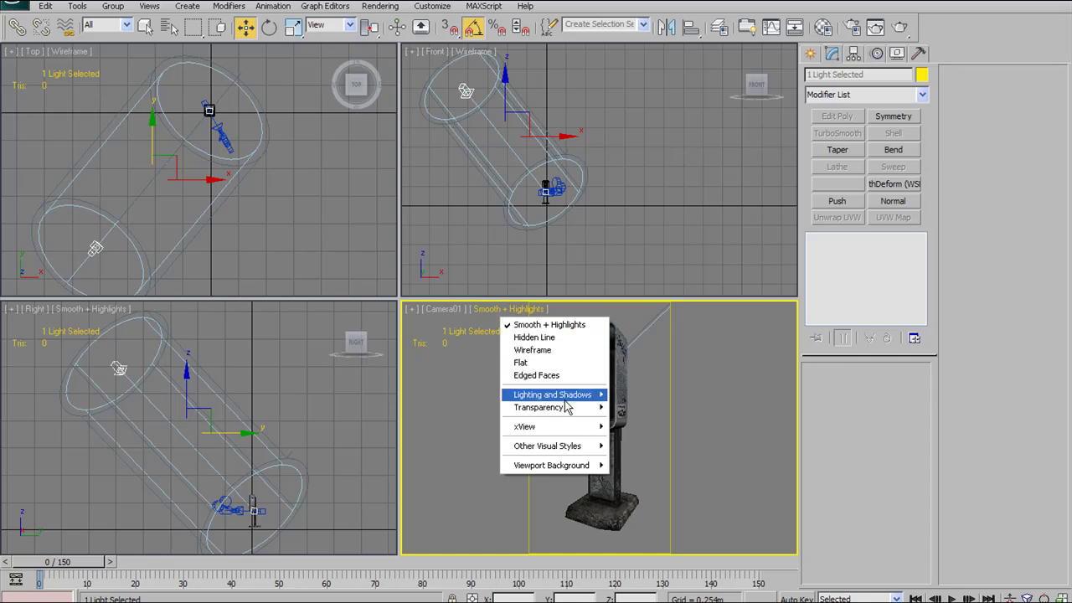
{"action": "mouse_move", "coordinate": [564, 399]}
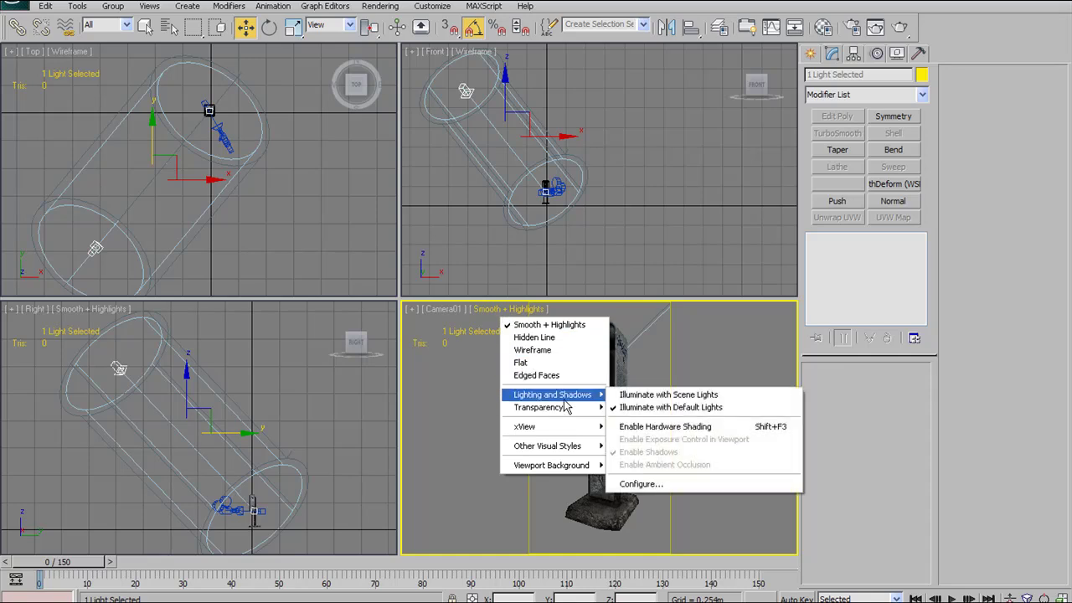
{"action": "left_click", "coordinate": [667, 398]}
{"action": "left_click", "coordinate": [509, 310]}
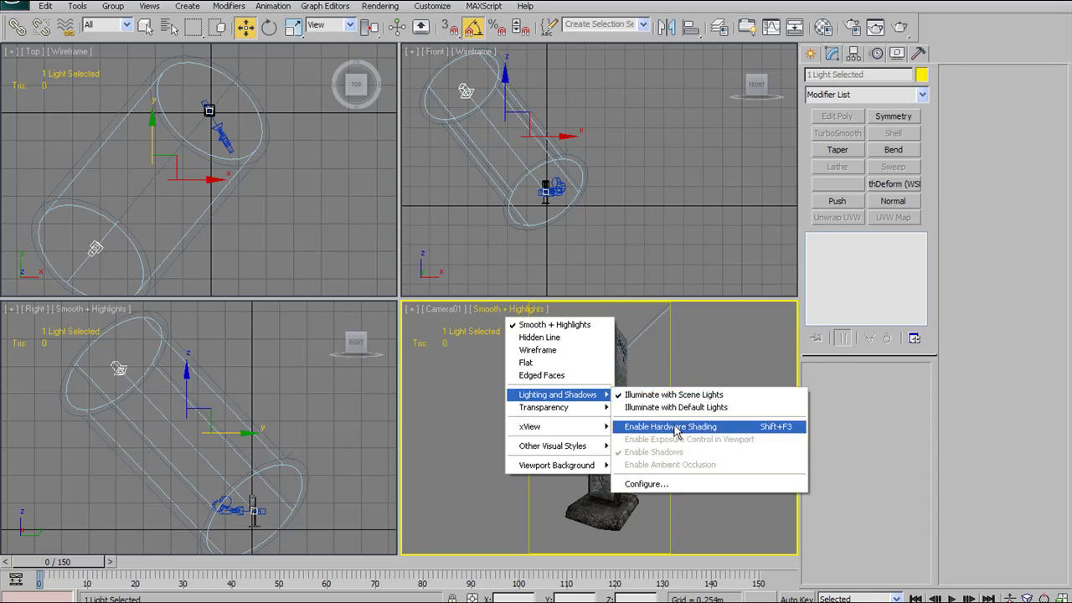
{"action": "left_click", "coordinate": [673, 429]}
Step: Dismiss the display menu and select the Direct01 light in the Top view
{"action": "left_click", "coordinate": [536, 310]}
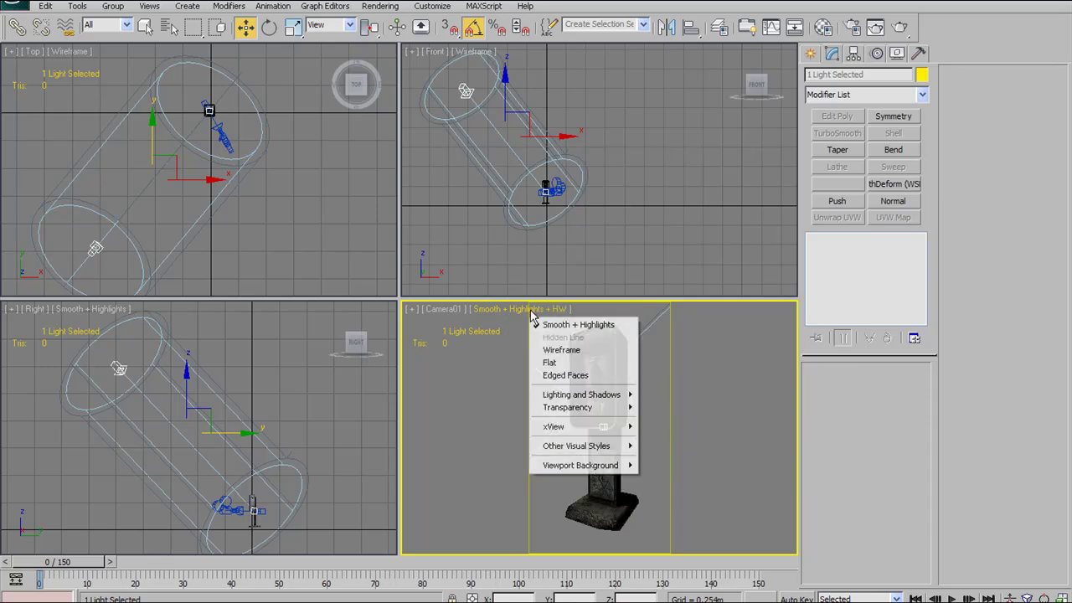
{"action": "mouse_move", "coordinate": [596, 396]}
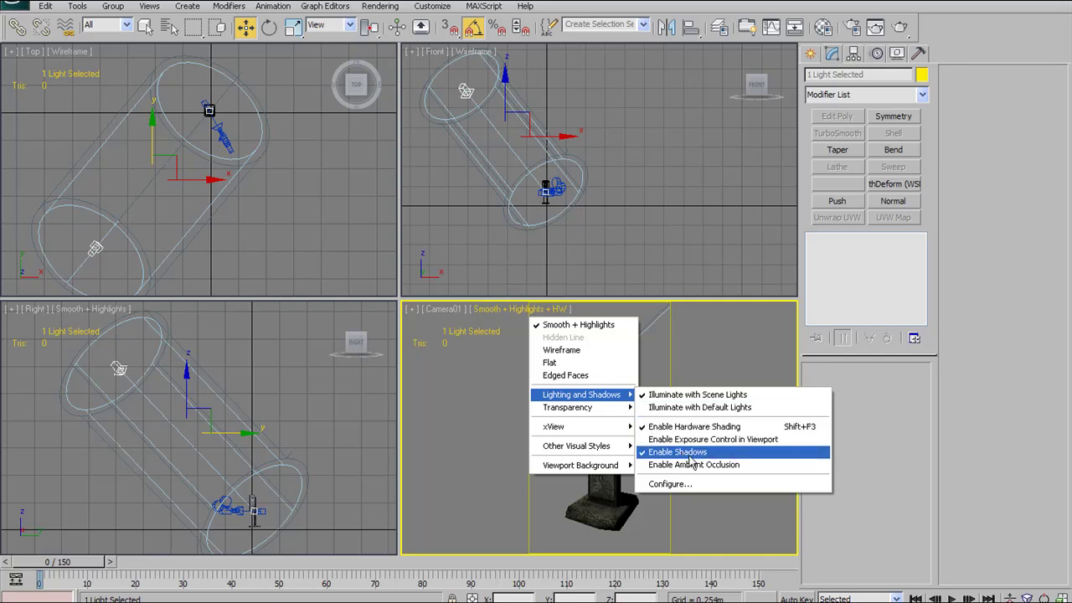
{"action": "left_click", "coordinate": [512, 426]}
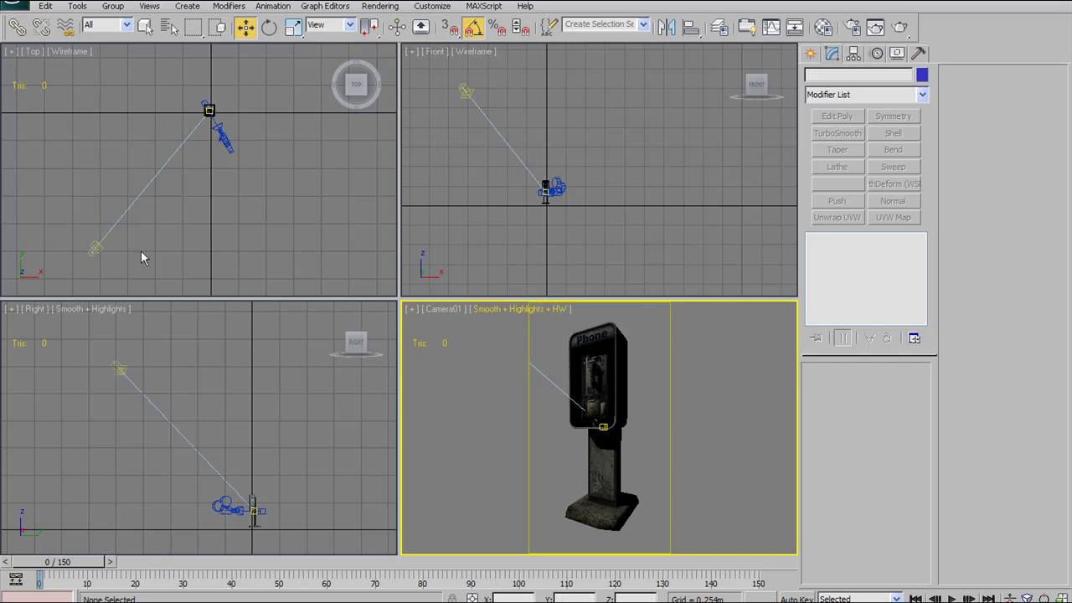
{"action": "left_click", "coordinate": [99, 249]}
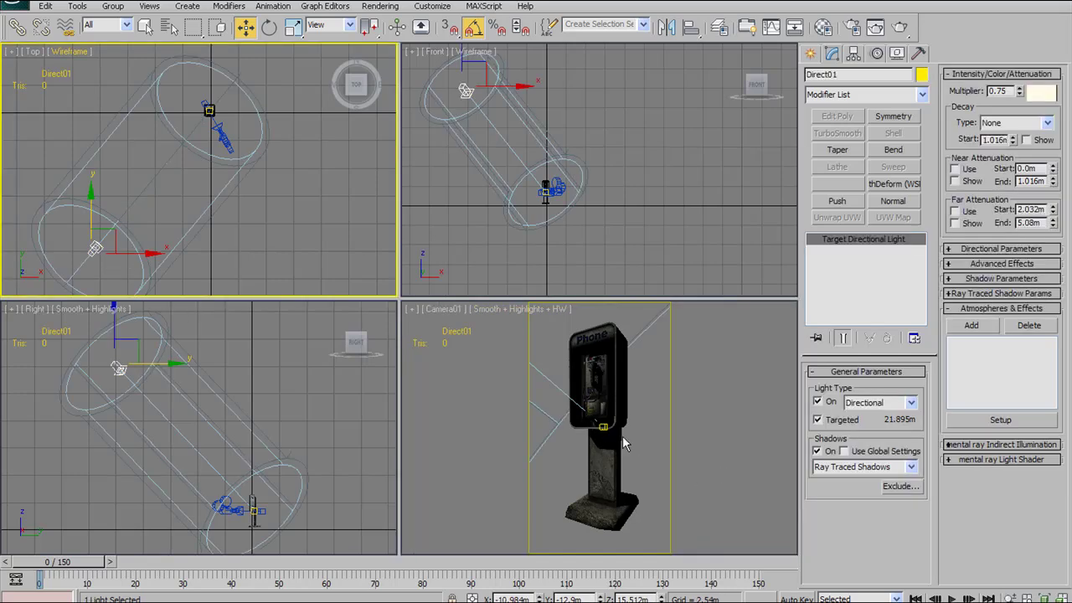
{"action": "key", "text": "alt+w"}
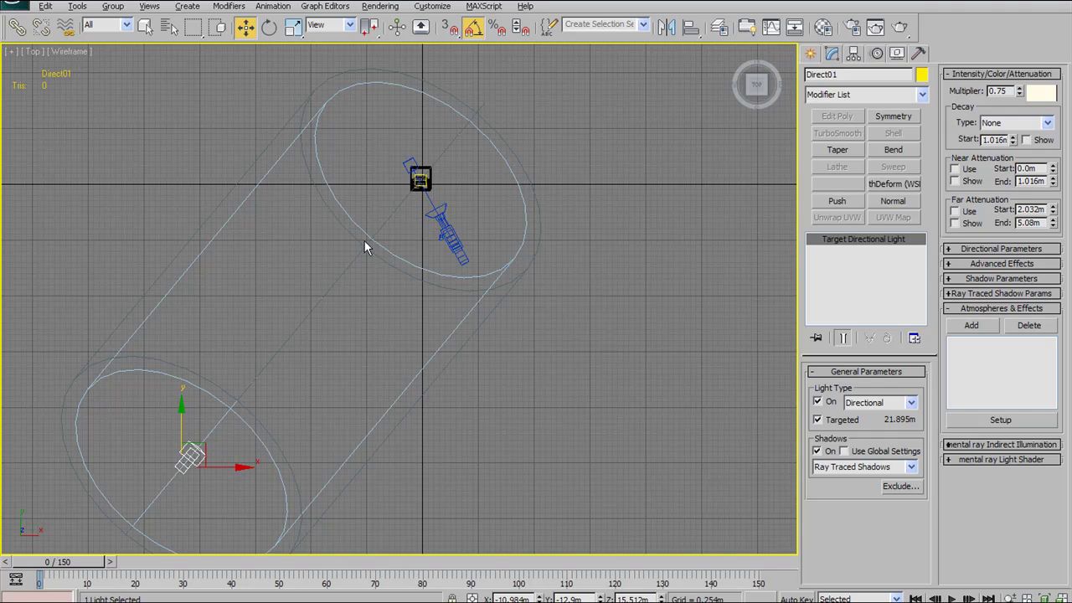
{"action": "key", "text": "alt+w"}
{"action": "right_click", "coordinate": [500, 364]}
{"action": "key", "text": "alt+w"}
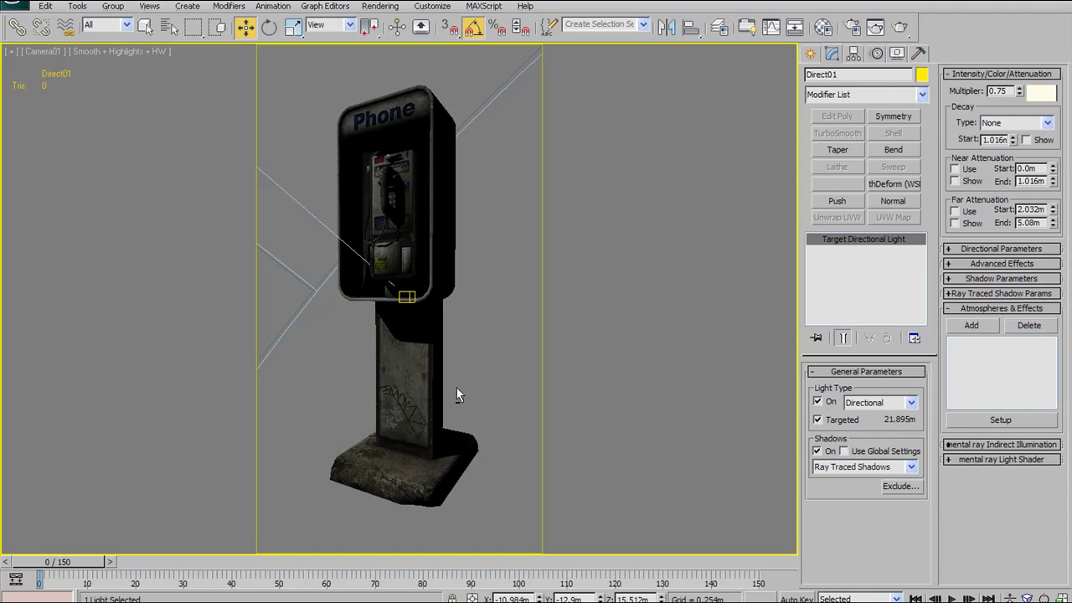
{"action": "key", "text": "alt+w"}
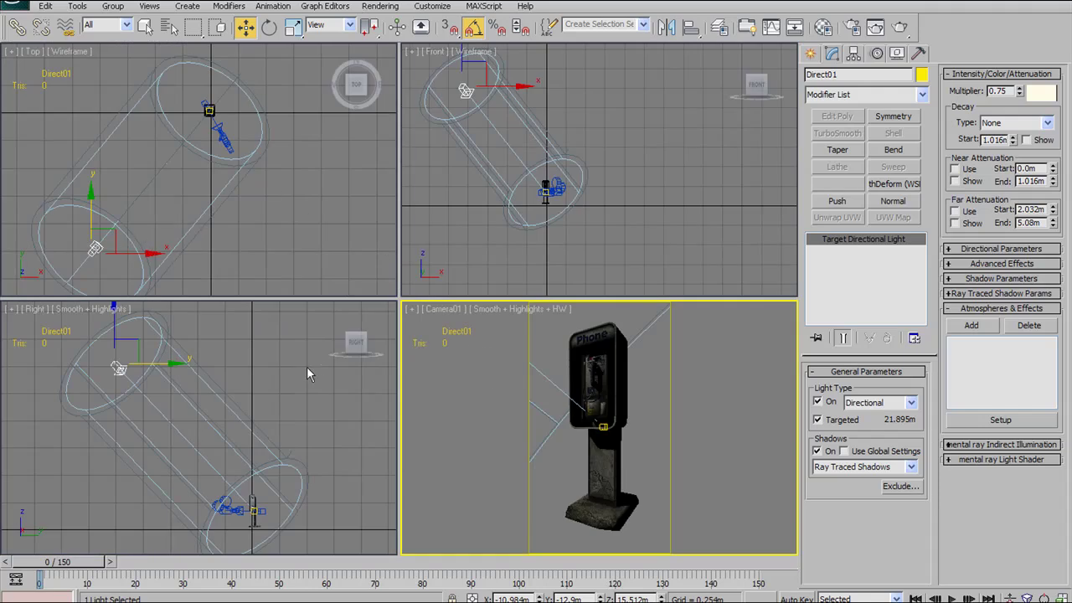
Step: Select the directional light Direct01 in the Top viewport
{"action": "left_click", "coordinate": [94, 249]}
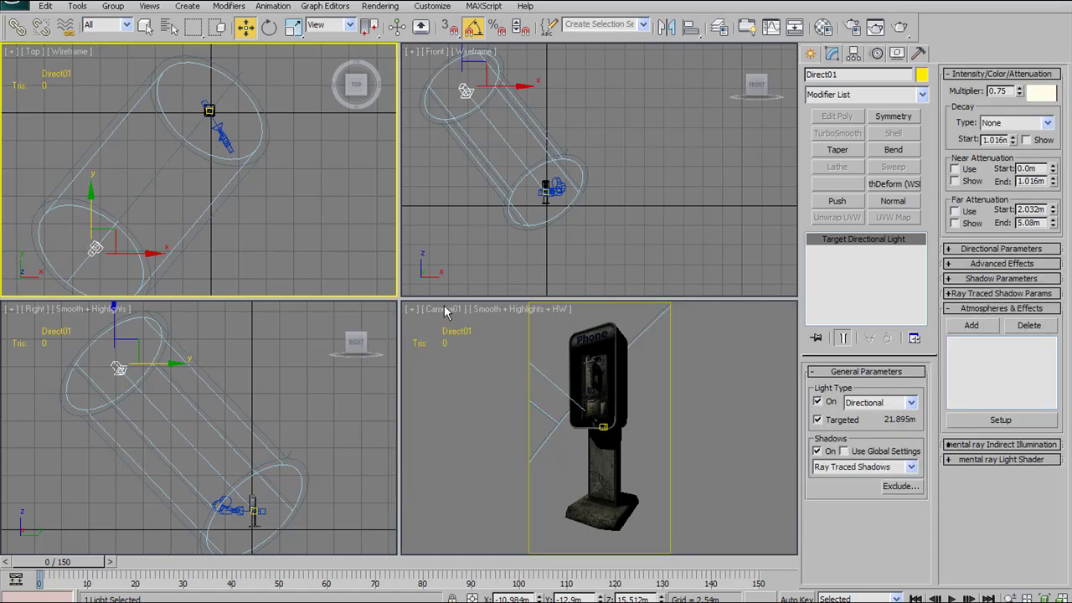
{"action": "left_click", "coordinate": [516, 310]}
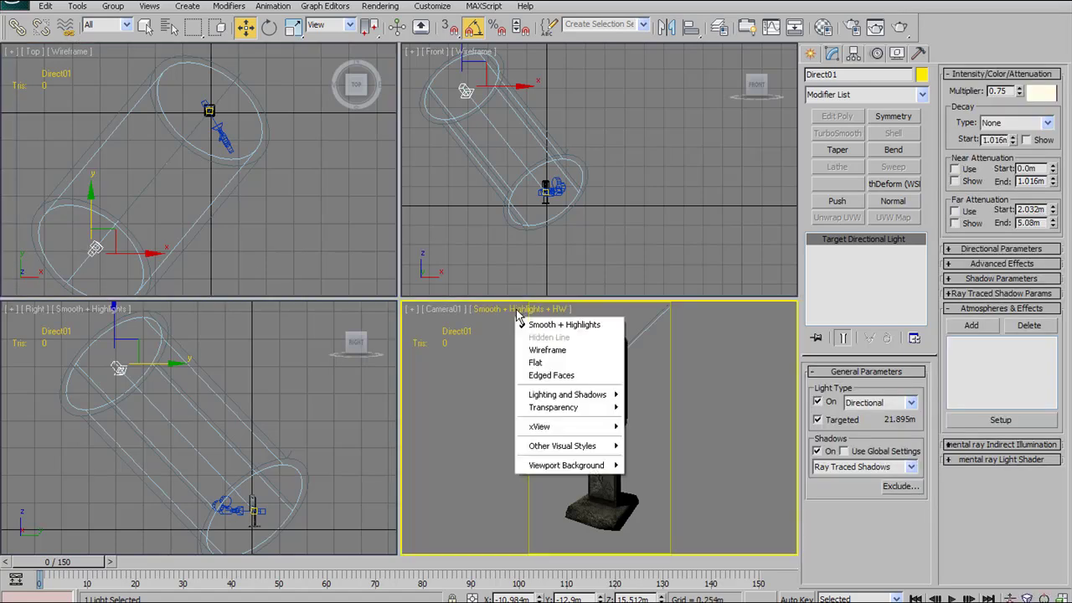
{"action": "mouse_move", "coordinate": [583, 402]}
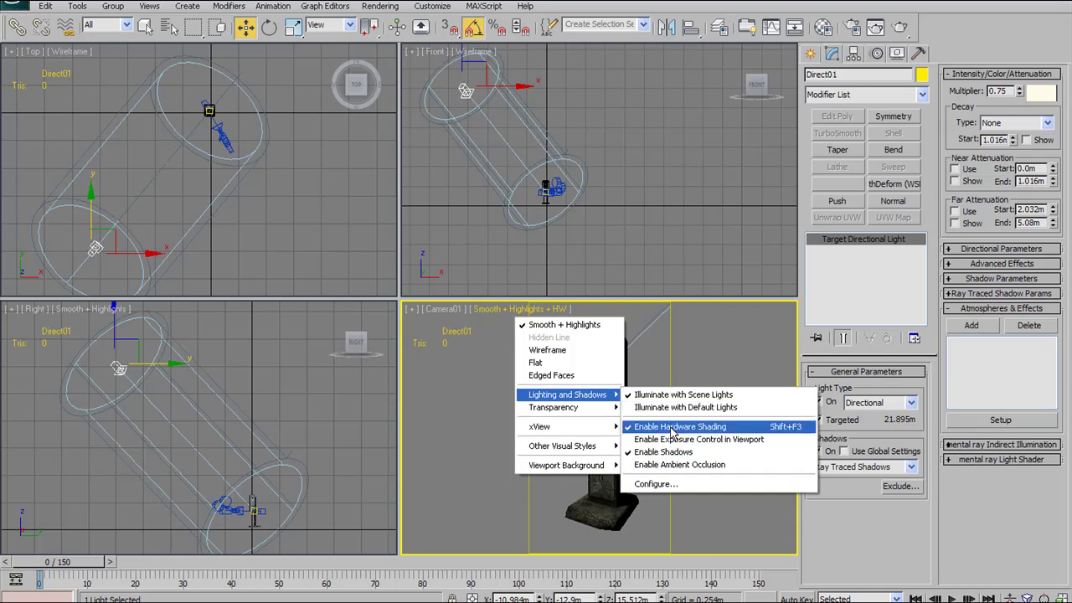
{"action": "left_click", "coordinate": [479, 366]}
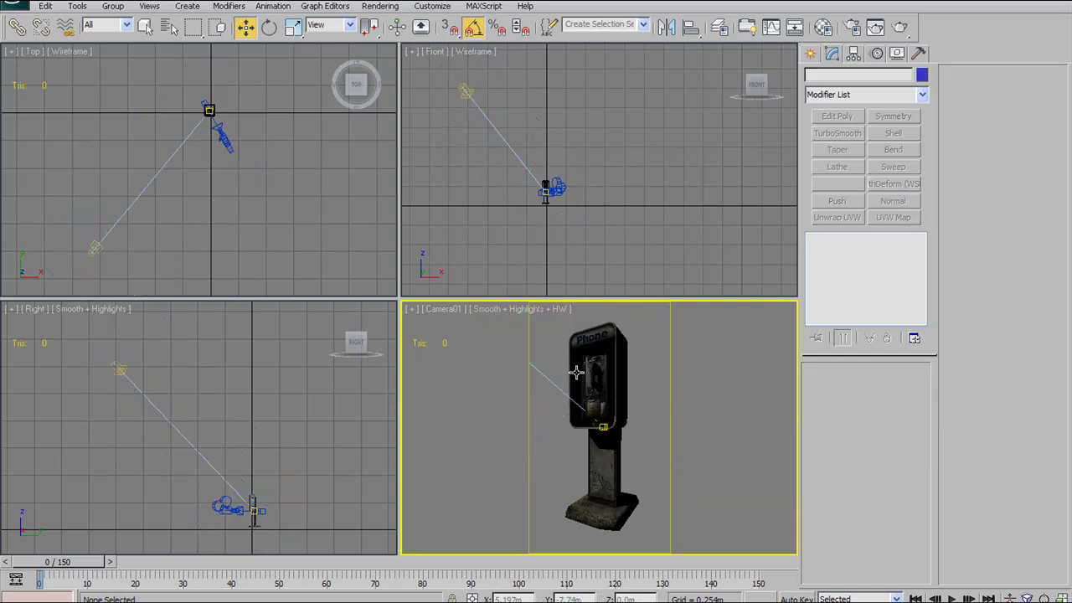
{"action": "left_click", "coordinate": [92, 246]}
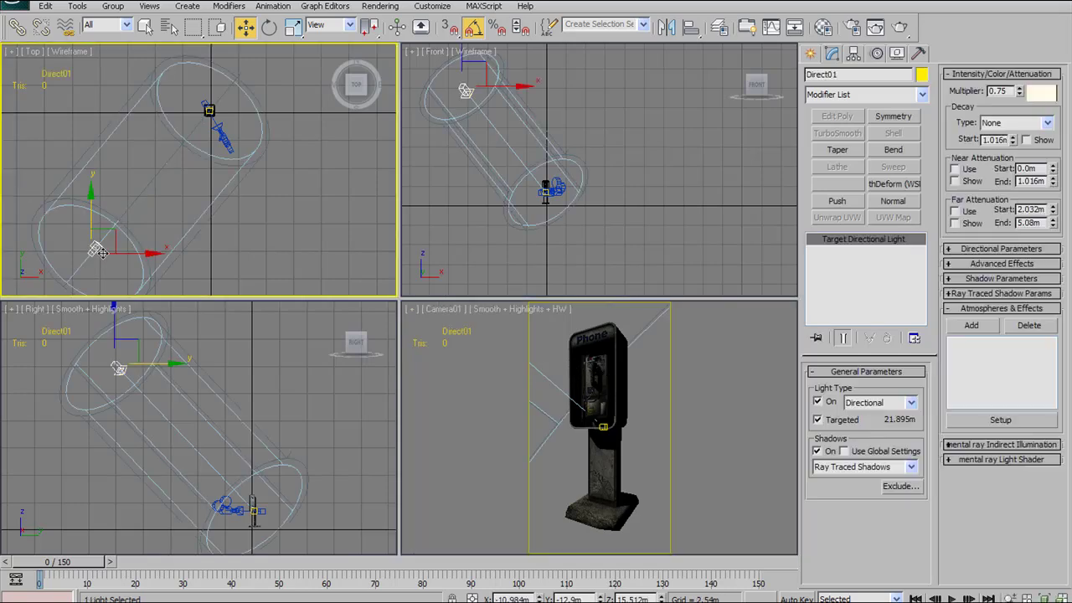
Step: Disable Enable Shadows in the Camera viewport's Lighting and Shadows menu, then reselect Direct01
{"action": "left_click", "coordinate": [544, 308]}
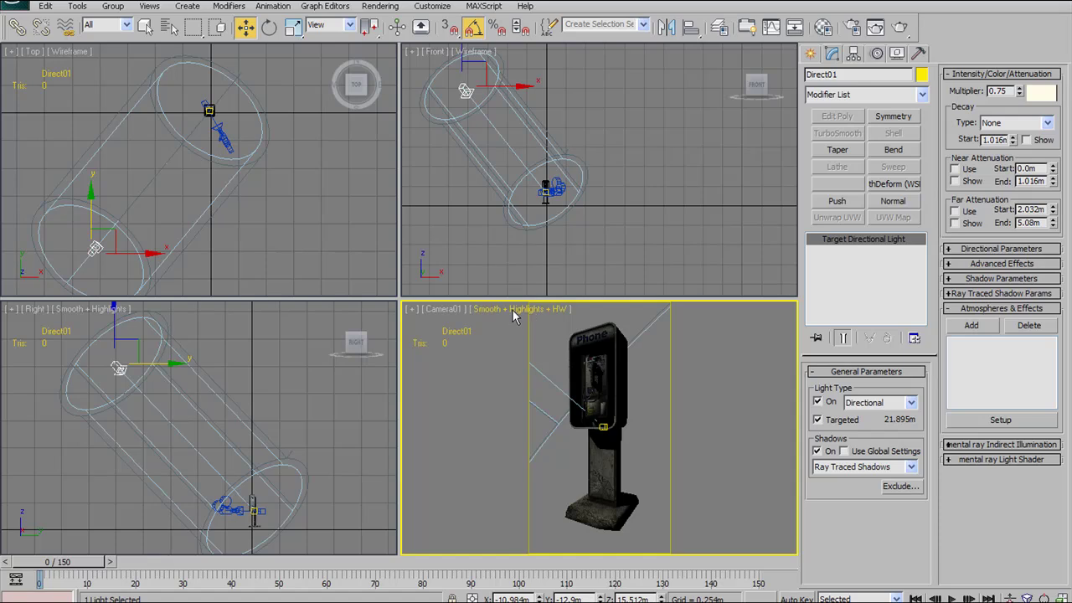
{"action": "left_click", "coordinate": [513, 309]}
{"action": "mouse_move", "coordinate": [574, 395]}
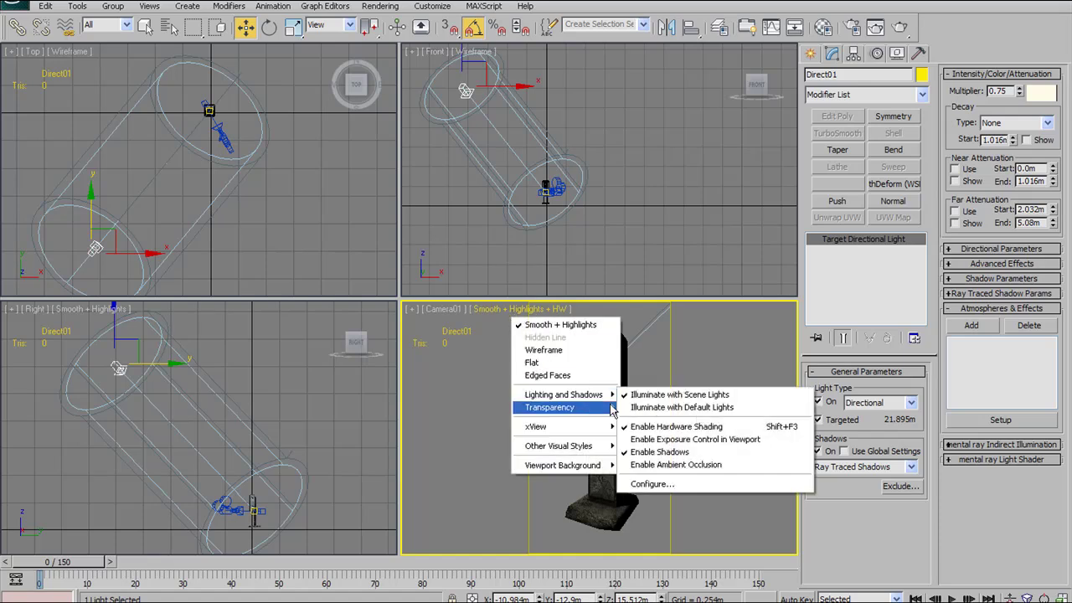
{"action": "left_click", "coordinate": [661, 452]}
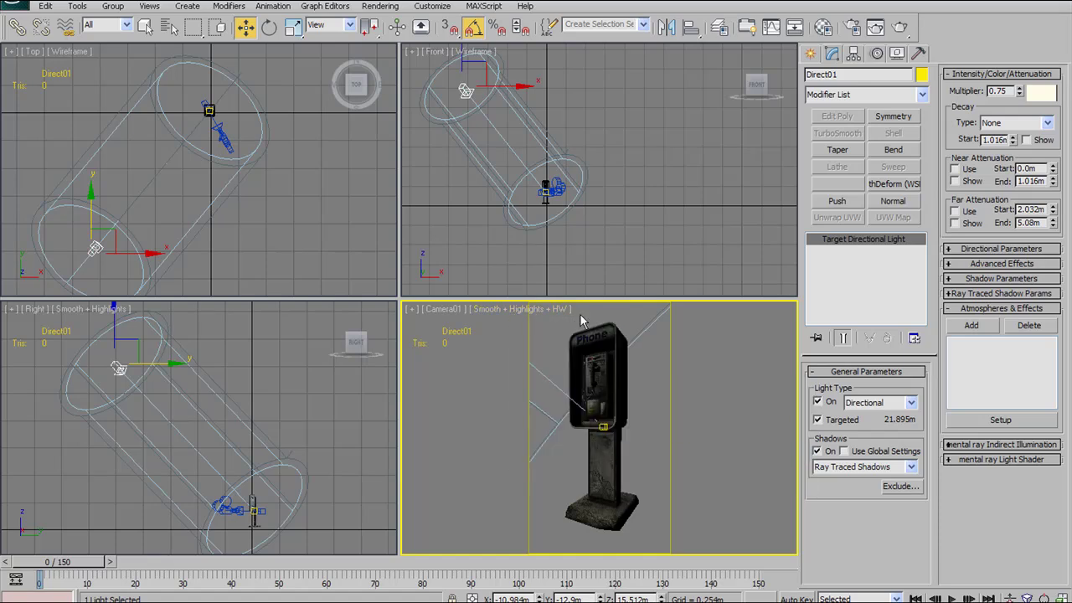
{"action": "left_click", "coordinate": [523, 309]}
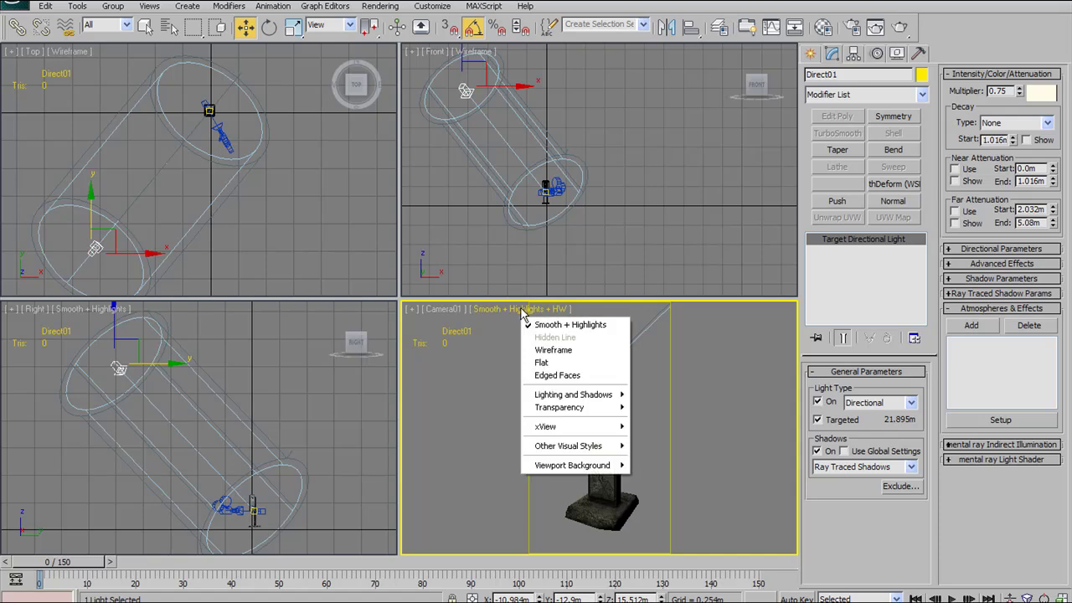
{"action": "left_click", "coordinate": [636, 466]}
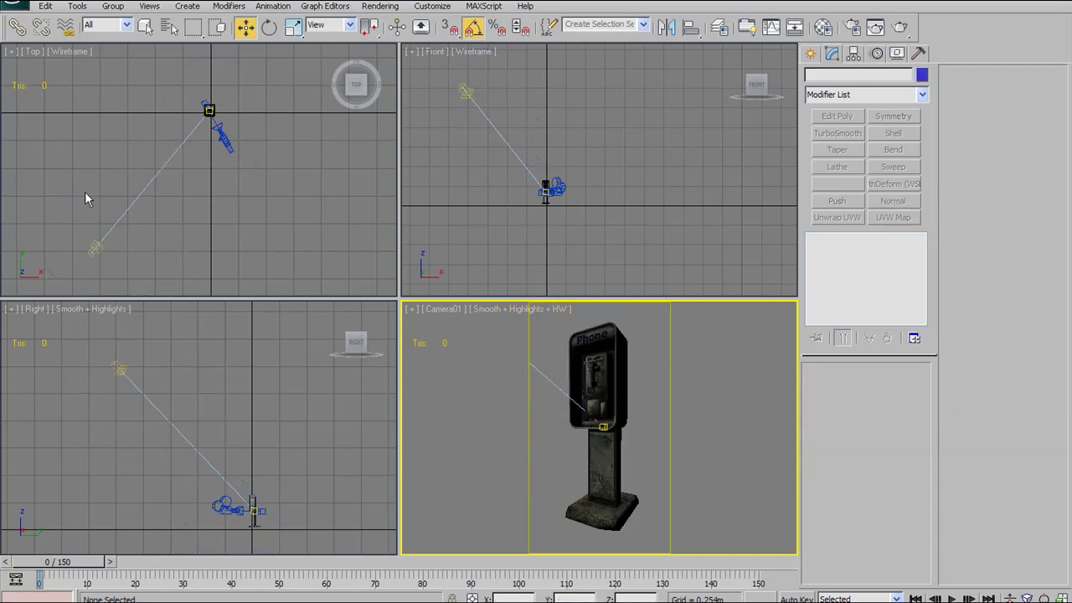
{"action": "right_click", "coordinate": [98, 248]}
{"action": "left_click", "coordinate": [97, 249]}
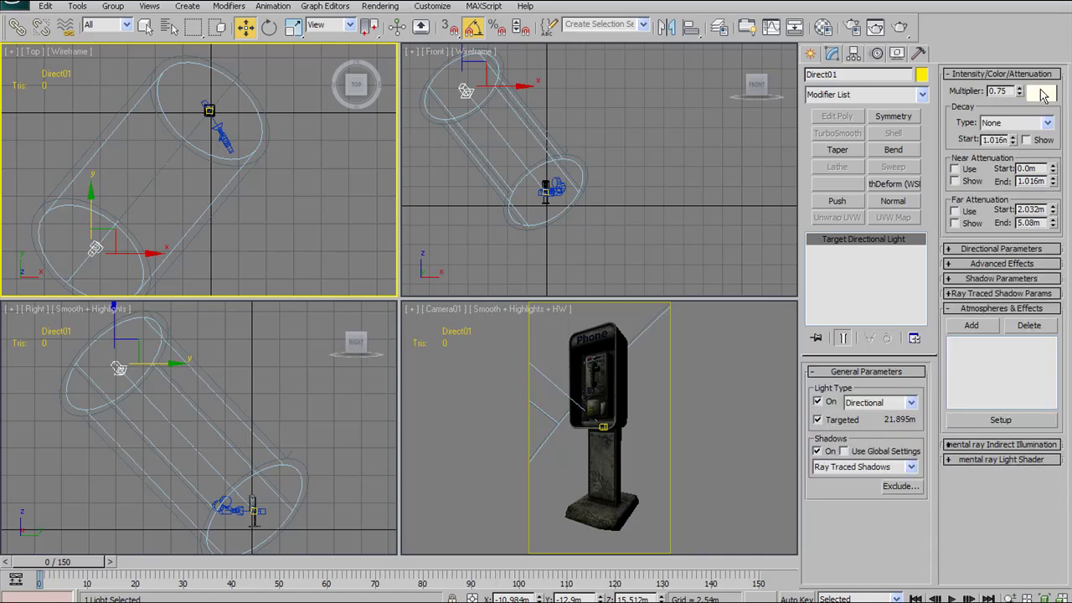
Step: Rename Direct01 to Key, warm its colour by lowering Whiteness, and raise Multiplier to 1.21
{"action": "left_click_drag", "start_coordinate": [858, 75], "coordinate": [763, 88]}
{"action": "type", "text": "Key"}
{"action": "left_click", "coordinate": [1035, 94]}
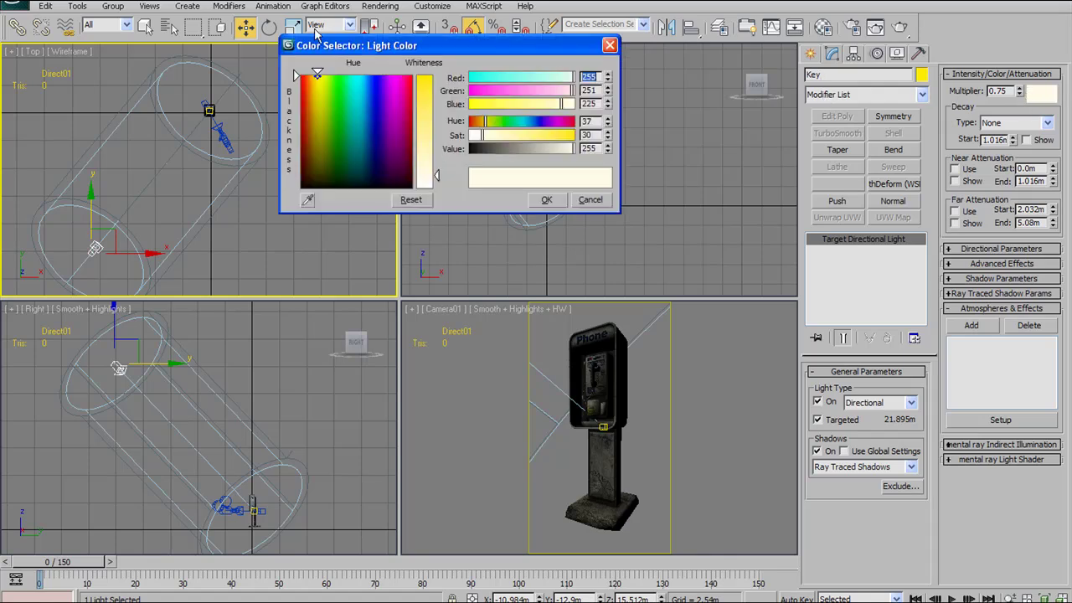
{"action": "left_click_drag", "start_coordinate": [439, 176], "coordinate": [437, 169]}
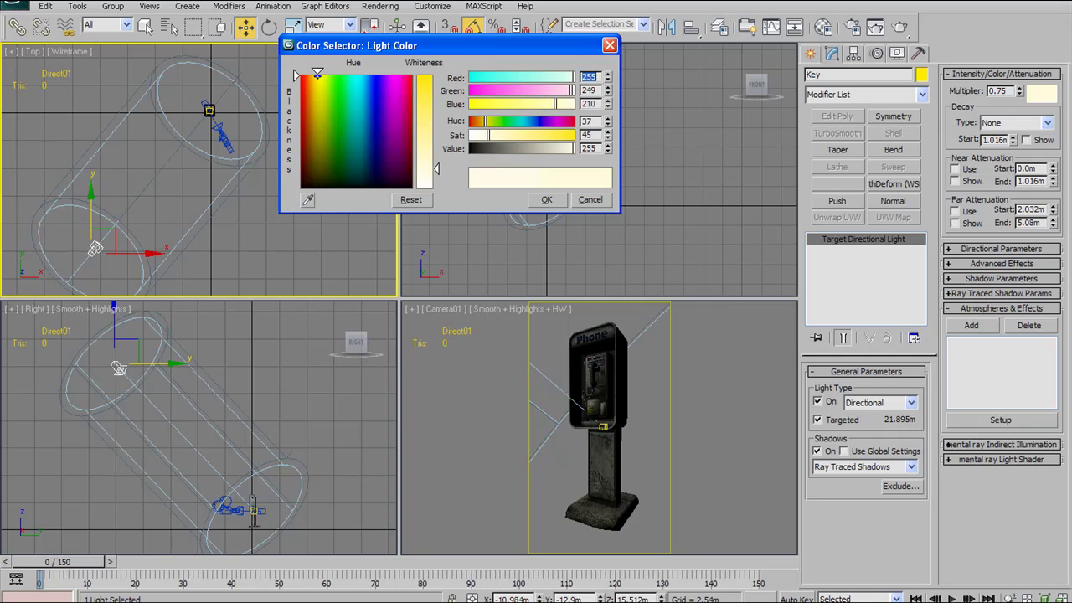
{"action": "left_click", "coordinate": [545, 204]}
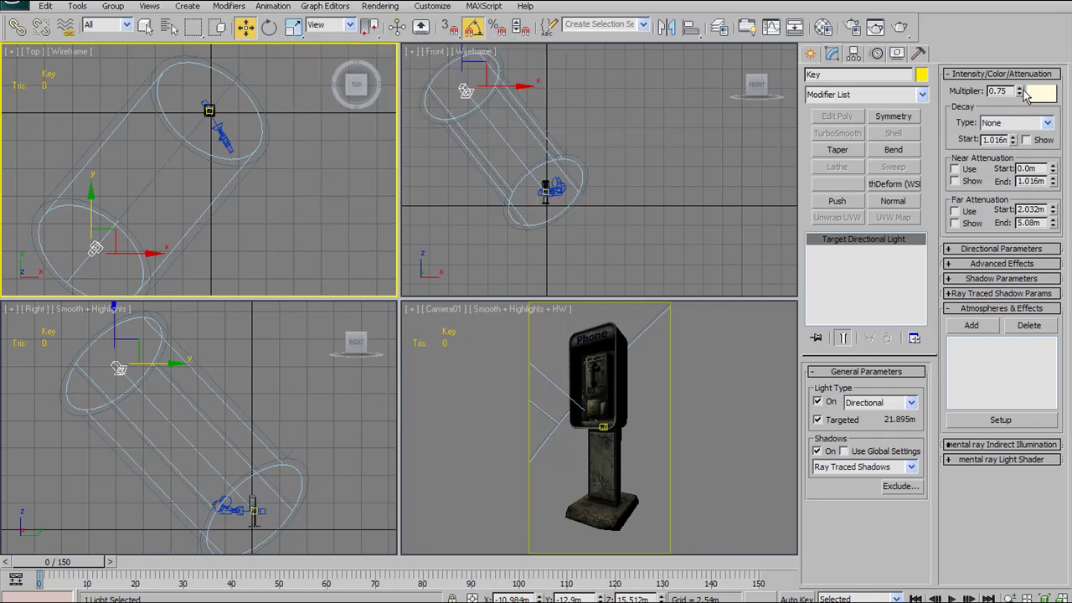
{"action": "left_click_drag", "start_coordinate": [1020, 93], "coordinate": [1029, 66]}
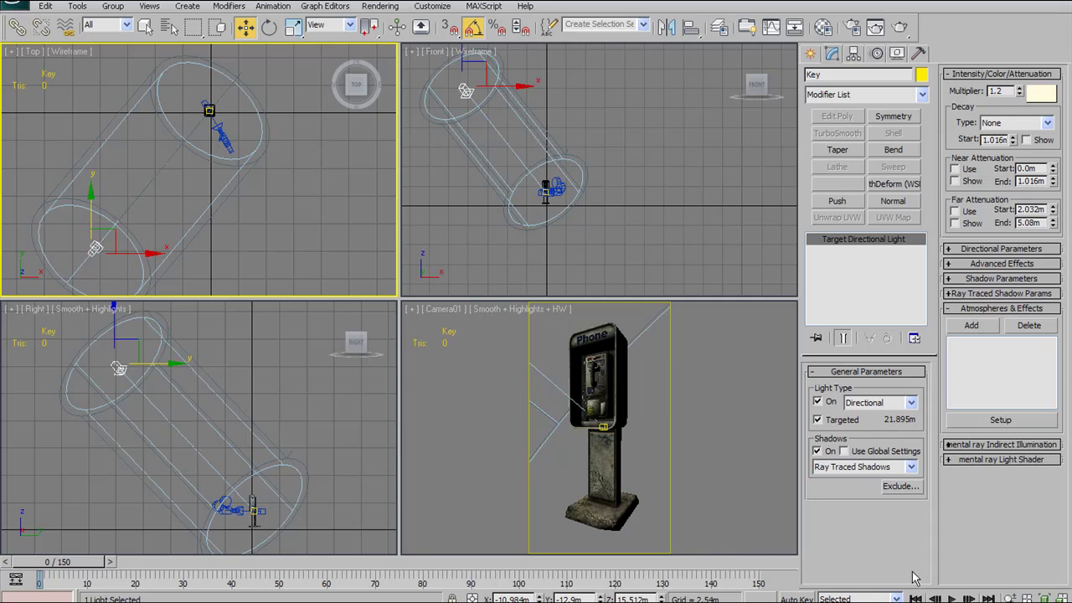
Step: Expand the Key light's Shadow Parameters rollout with the Camera viewport active
{"action": "left_click", "coordinate": [1010, 294]}
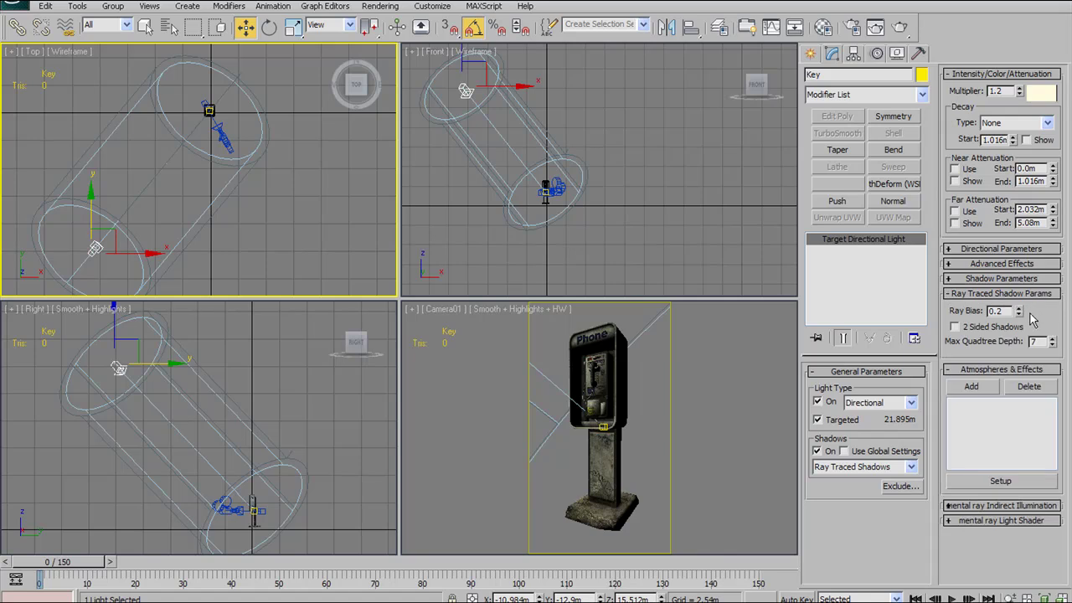
{"action": "left_click", "coordinate": [991, 294]}
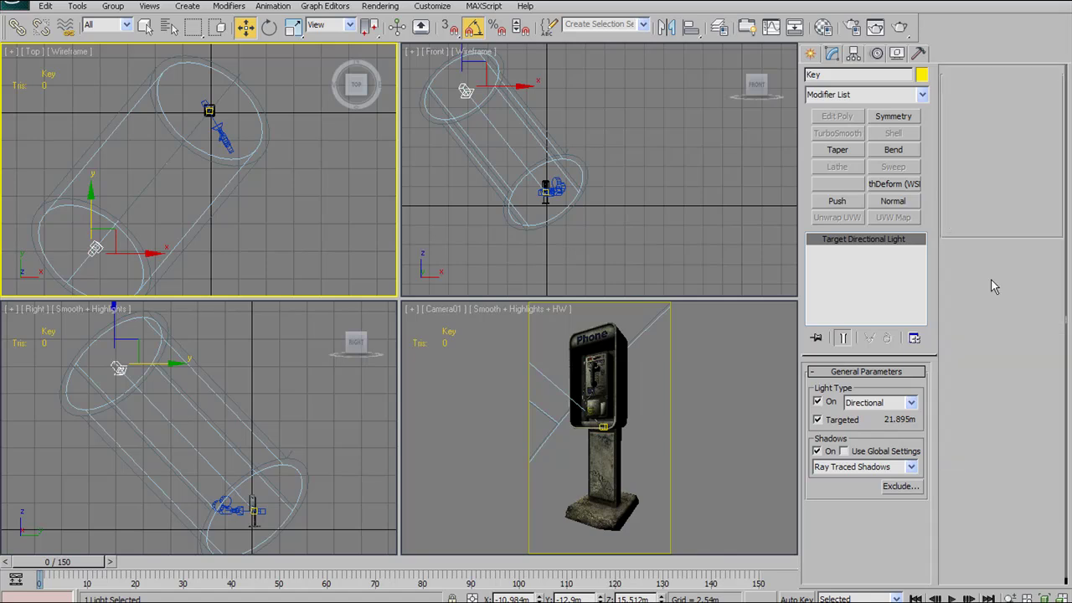
{"action": "left_click", "coordinate": [992, 279]}
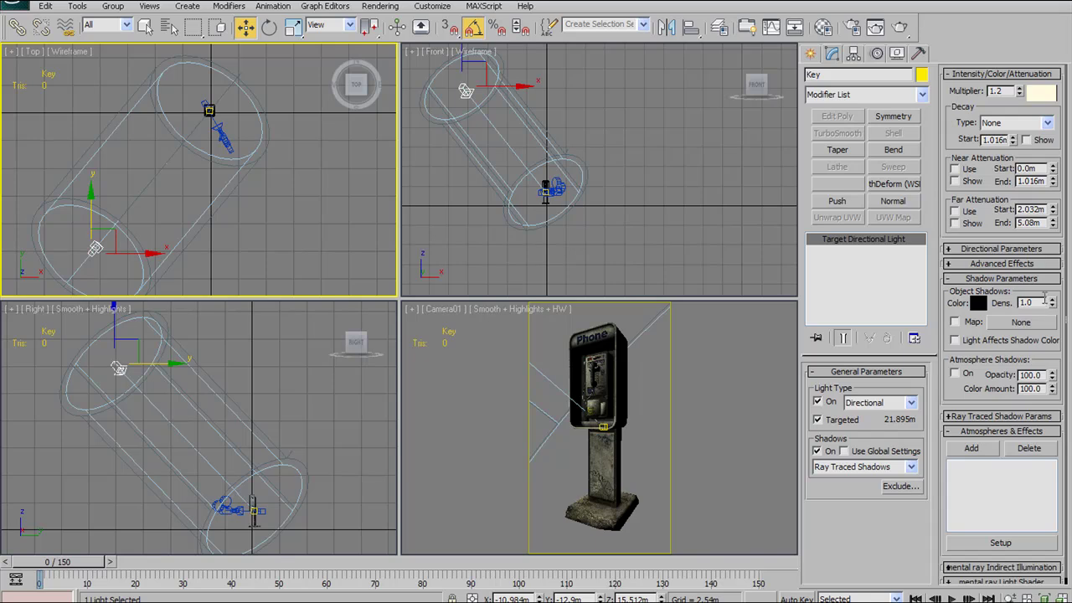
{"action": "right_click", "coordinate": [656, 402]}
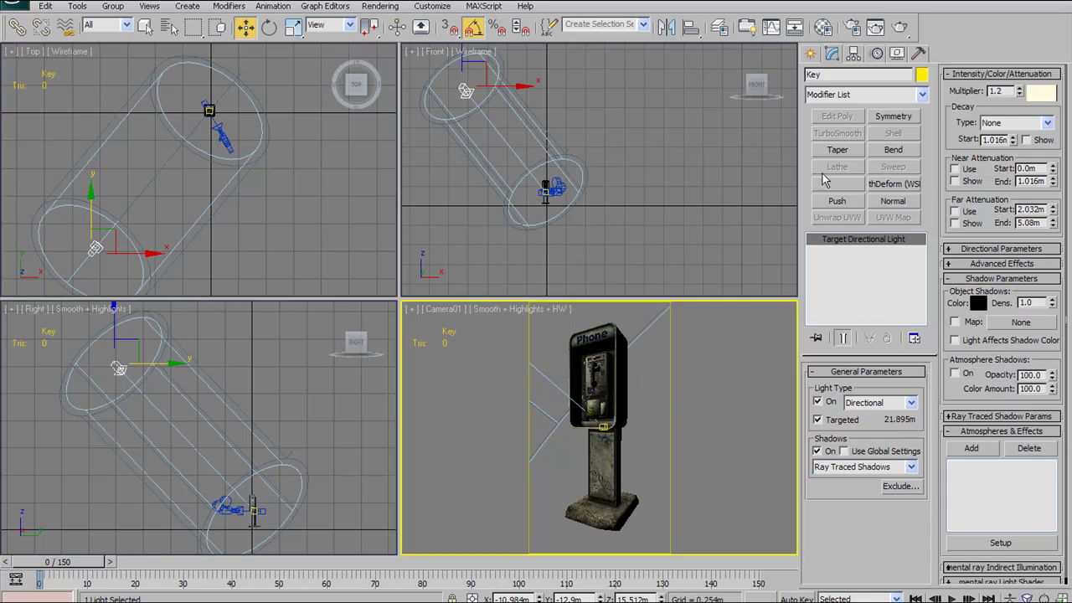
{"action": "left_click", "coordinate": [852, 31]}
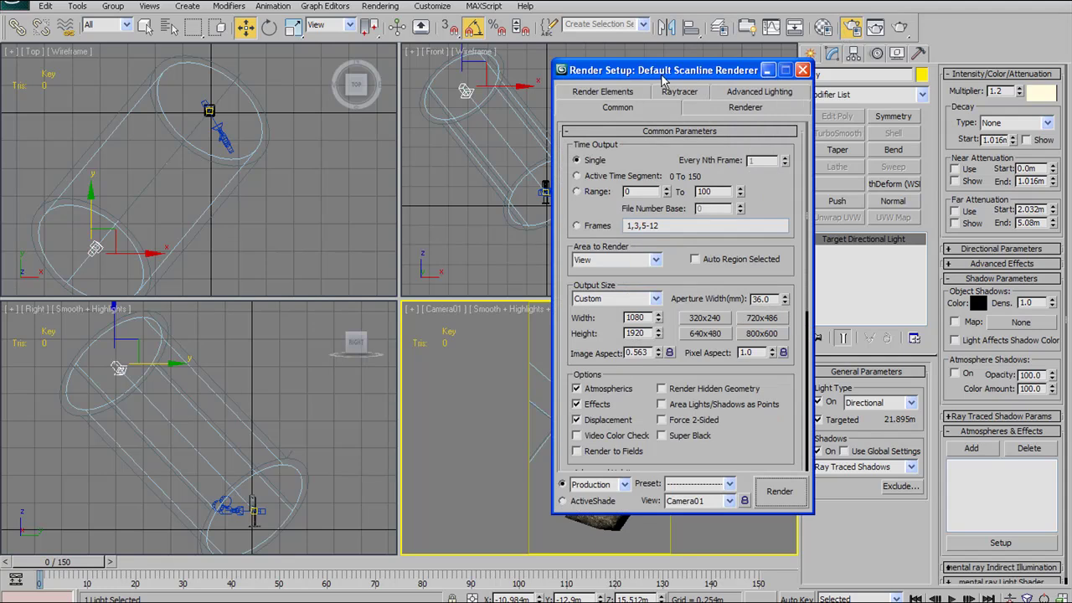
Step: Set the render output size to the HDTV (video) 490x270 preset and close Render Setup
{"action": "left_click_drag", "start_coordinate": [664, 78], "coordinate": [627, 45]}
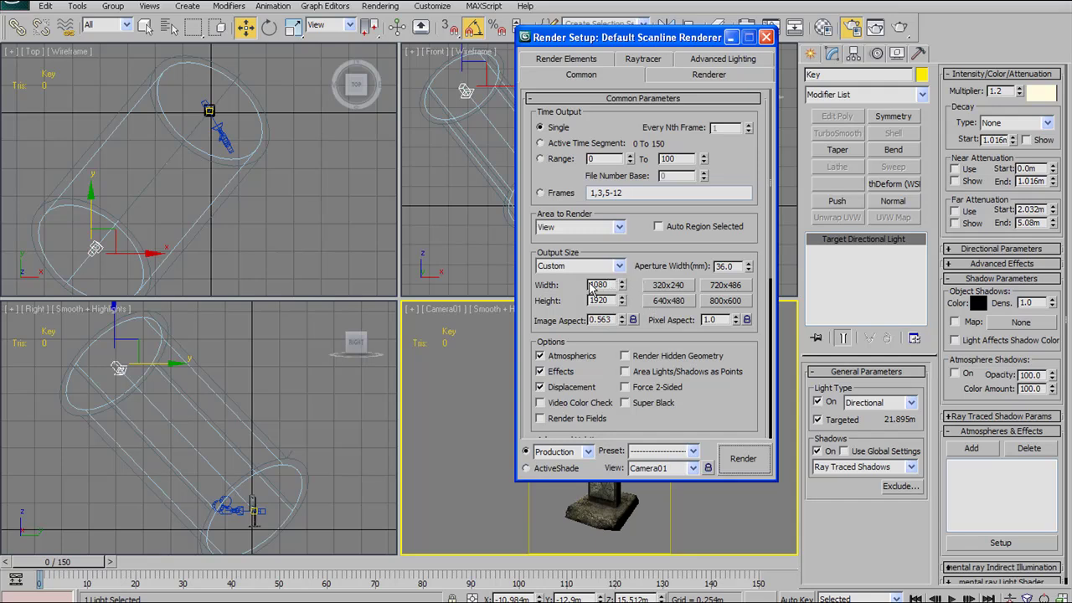
{"action": "left_click", "coordinate": [619, 266]}
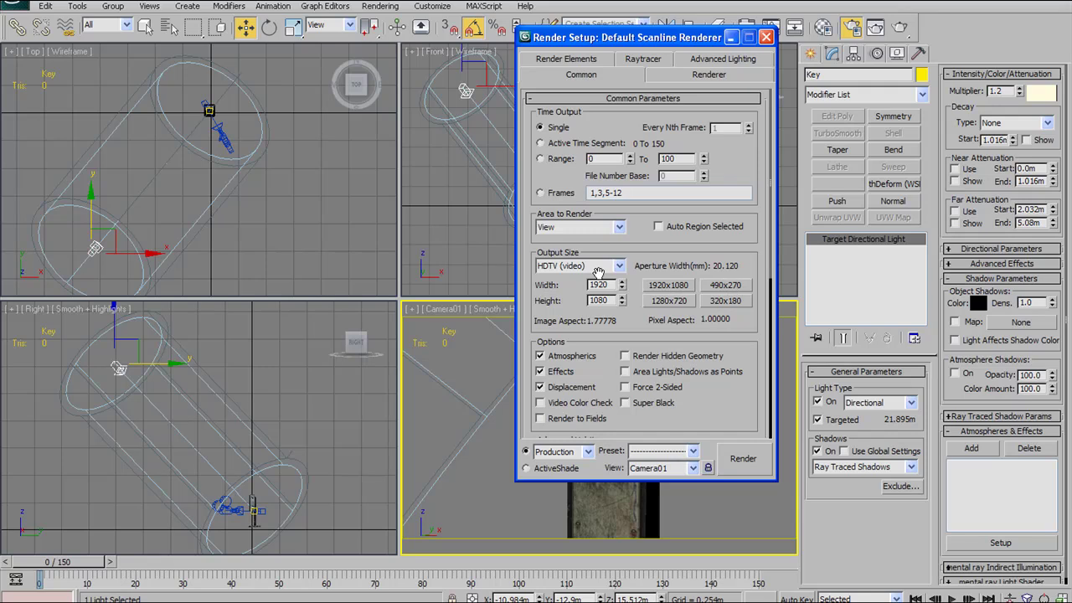
{"action": "left_click", "coordinate": [735, 286]}
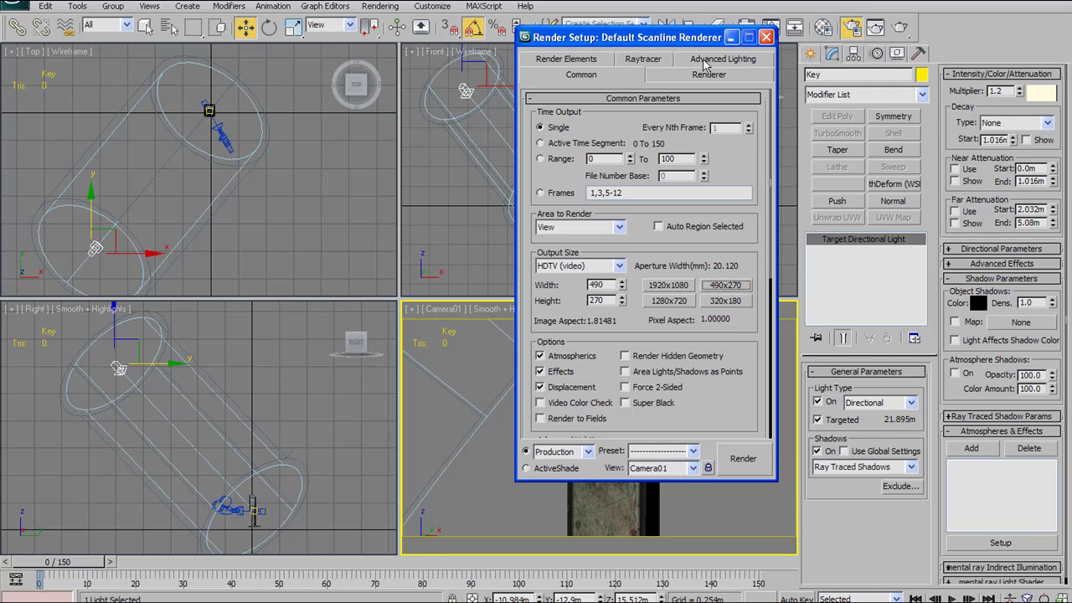
{"action": "left_click", "coordinate": [730, 38]}
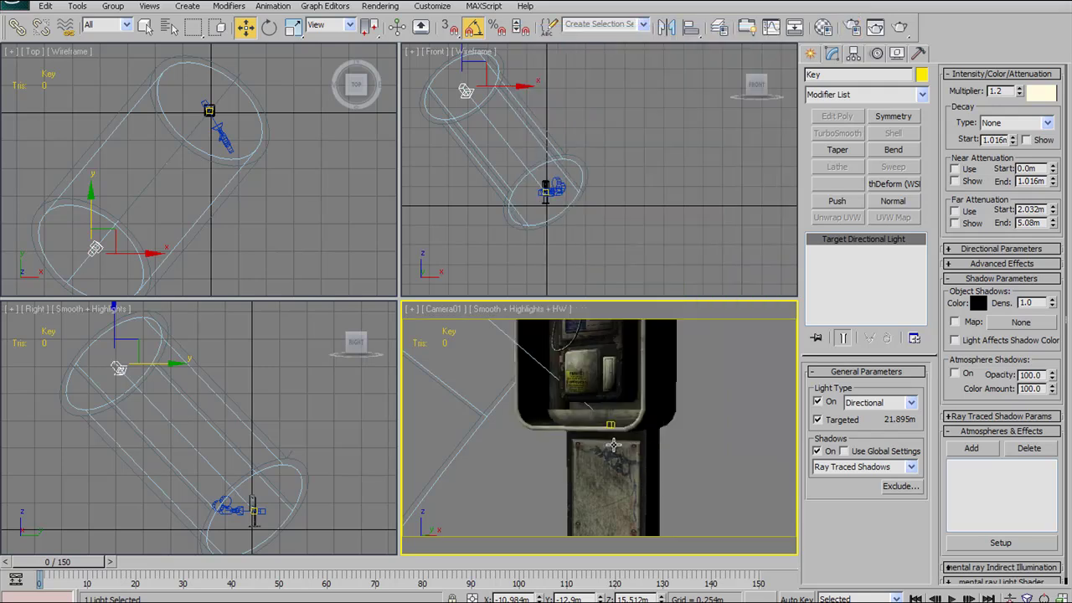
Step: Switch the camera view to Perspective and render a test frame of the payphone
{"action": "key", "text": "p"}
{"action": "scroll", "coordinate": [610, 440], "scroll_direction": "down", "scroll_amount": 4}
{"action": "scroll", "coordinate": [603, 426], "scroll_direction": "up", "scroll_amount": 2}
{"action": "middle_click_drag", "start_coordinate": [603, 425], "coordinate": [600, 428]}
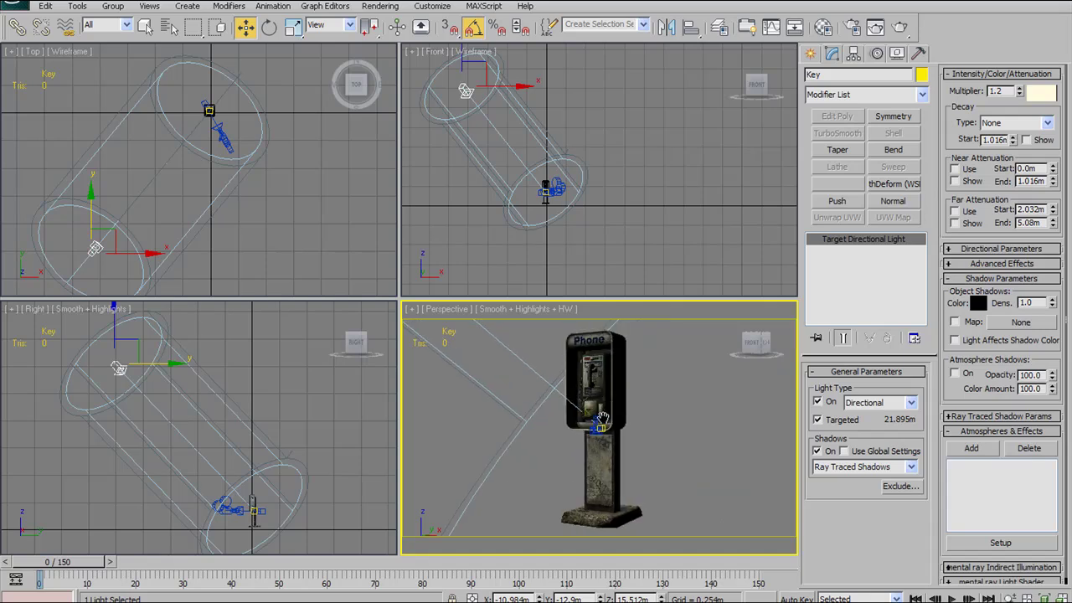
{"action": "left_click", "coordinate": [901, 31]}
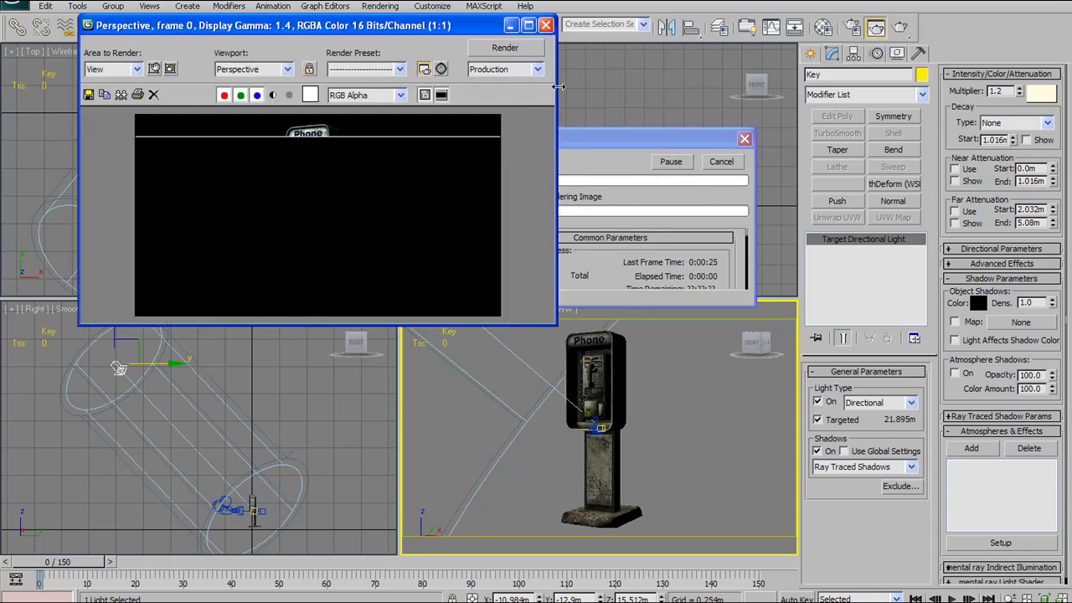
{"action": "left_click", "coordinate": [529, 25]}
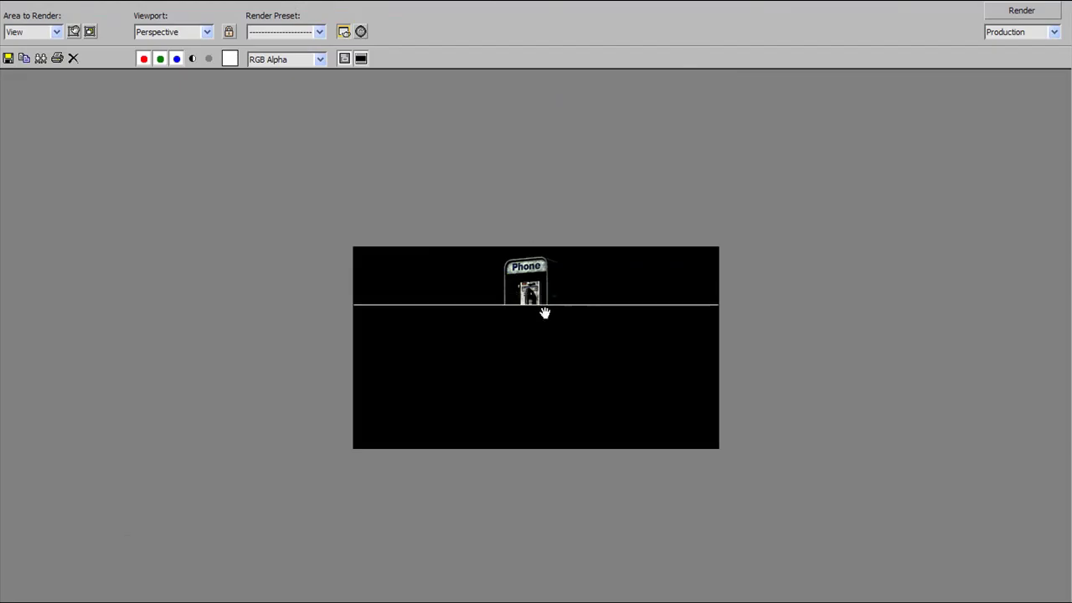
{"action": "scroll", "coordinate": [545, 310], "scroll_direction": "up", "scroll_amount": 1}
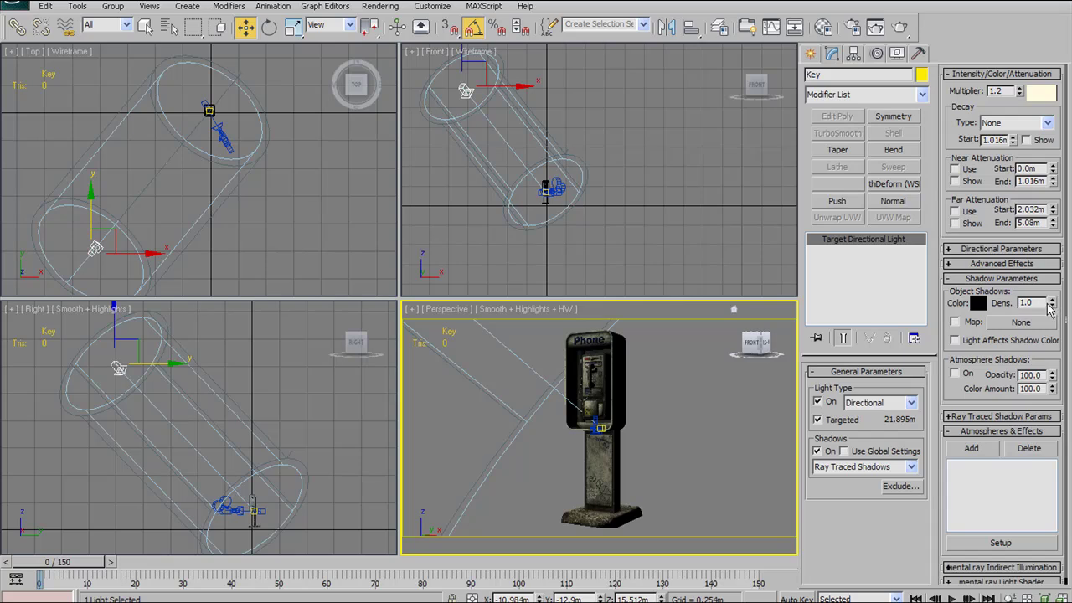
Step: Lower the Key light's shadow density to 0.75 and render the Perspective view again
{"action": "left_click_drag", "start_coordinate": [1049, 309], "coordinate": [1053, 316]}
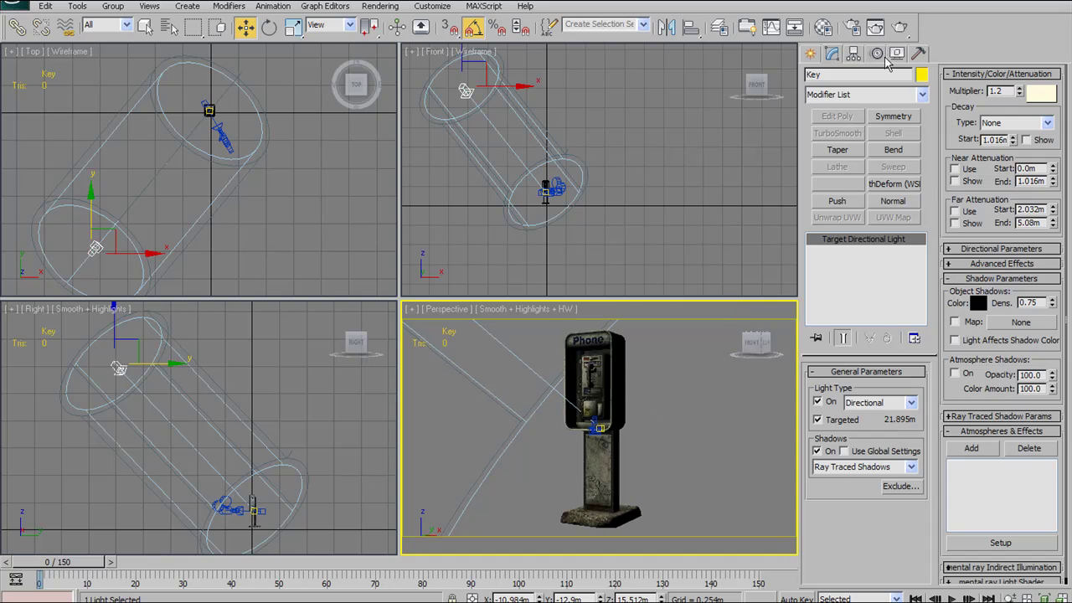
{"action": "left_click", "coordinate": [900, 27]}
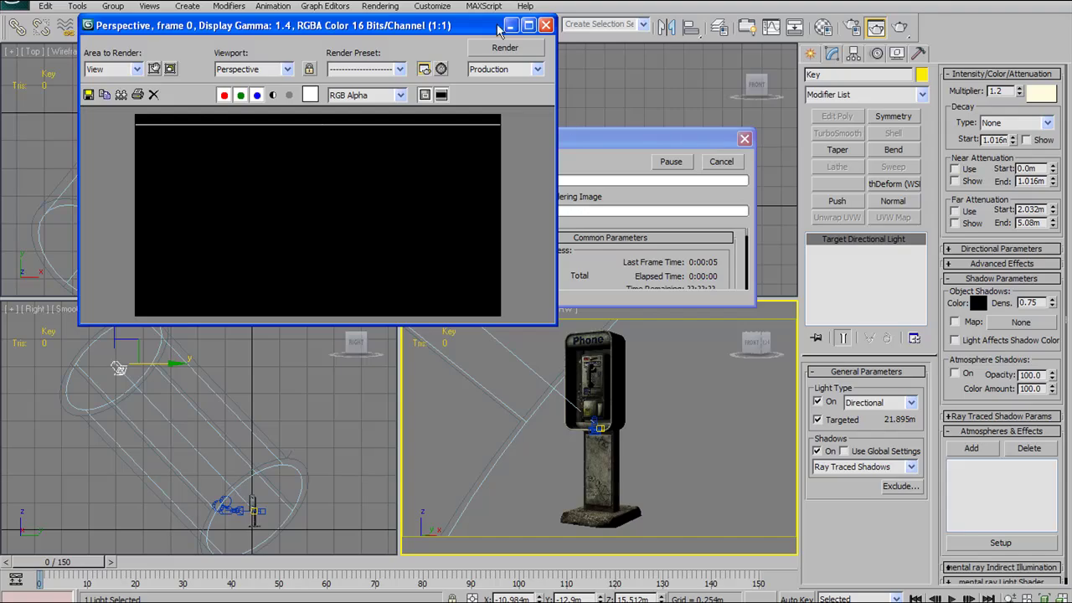
{"action": "left_click", "coordinate": [528, 26]}
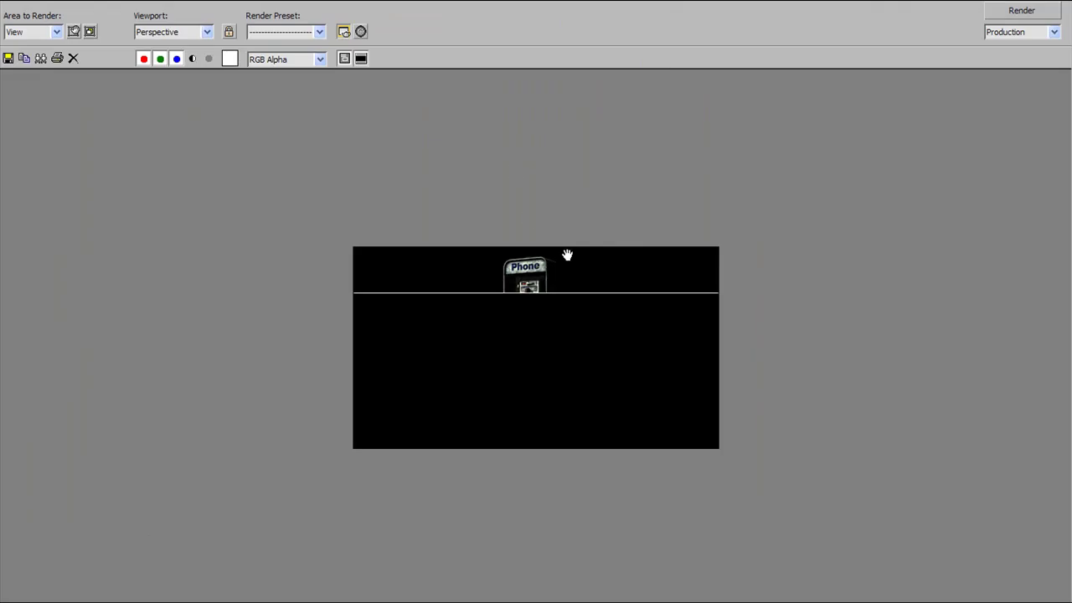
{"action": "scroll", "coordinate": [567, 256], "scroll_direction": "up", "scroll_amount": 1}
{"action": "scroll", "coordinate": [584, 256], "scroll_direction": "up", "scroll_amount": 2}
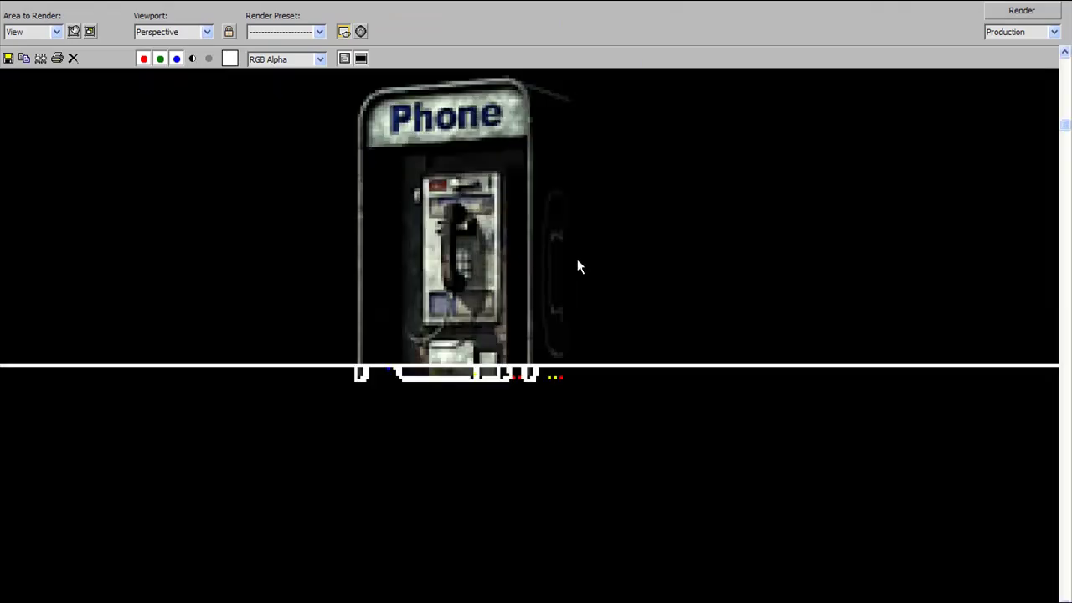
{"action": "scroll", "coordinate": [577, 266], "scroll_direction": "down", "scroll_amount": 3}
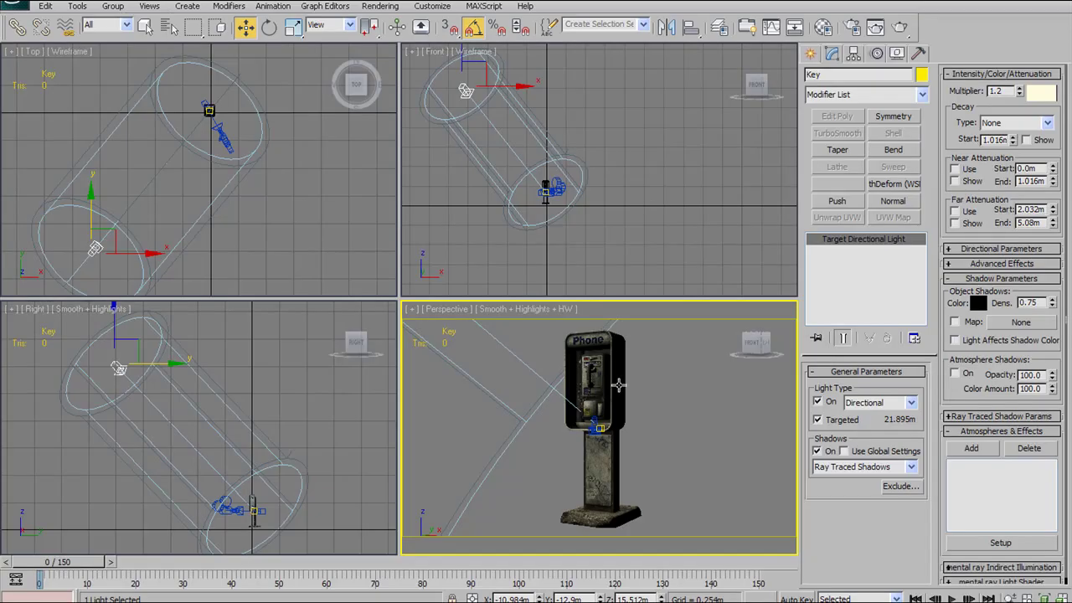
Step: Inspect the payphone render at 2:1 in the Rendered Frame Window, close it, and show Standard light types
{"action": "left_click", "coordinate": [876, 28]}
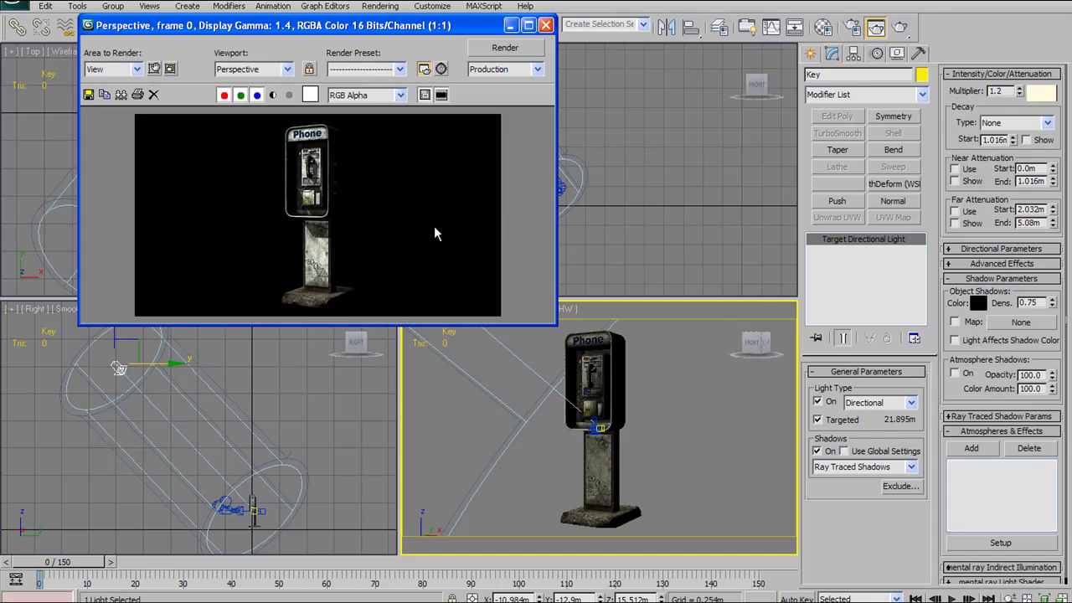
{"action": "left_click_drag", "start_coordinate": [553, 325], "coordinate": [775, 561]}
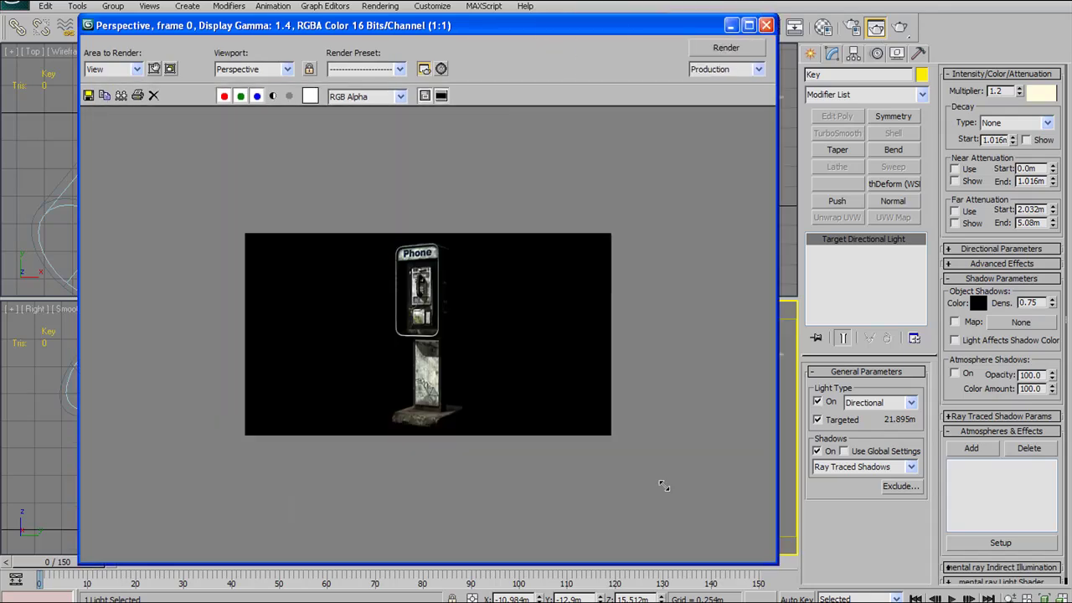
{"action": "scroll", "coordinate": [492, 415], "scroll_direction": "up", "scroll_amount": 1}
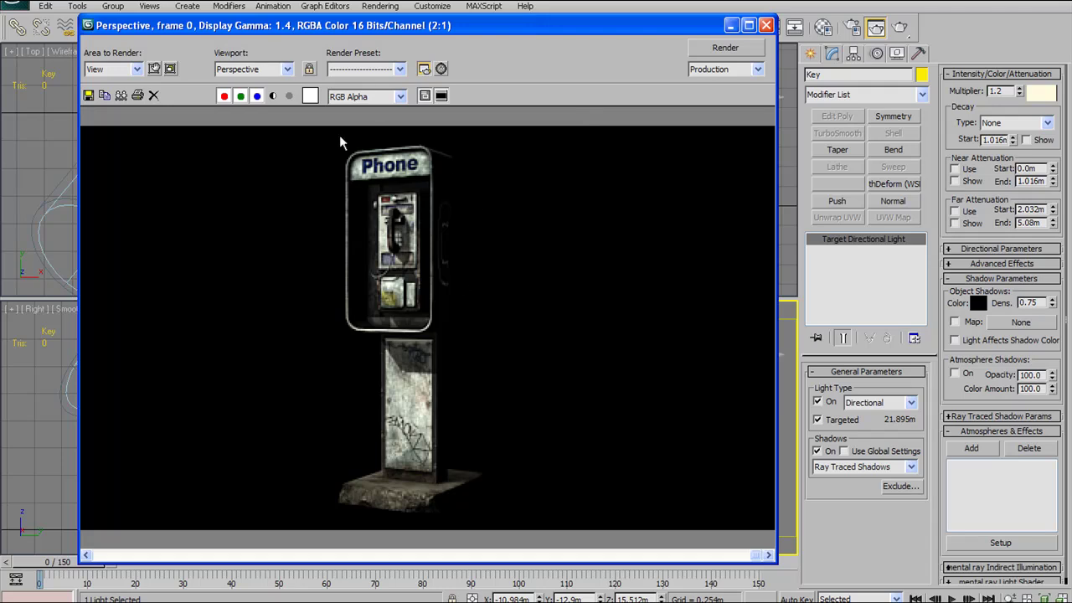
{"action": "left_click", "coordinate": [767, 26]}
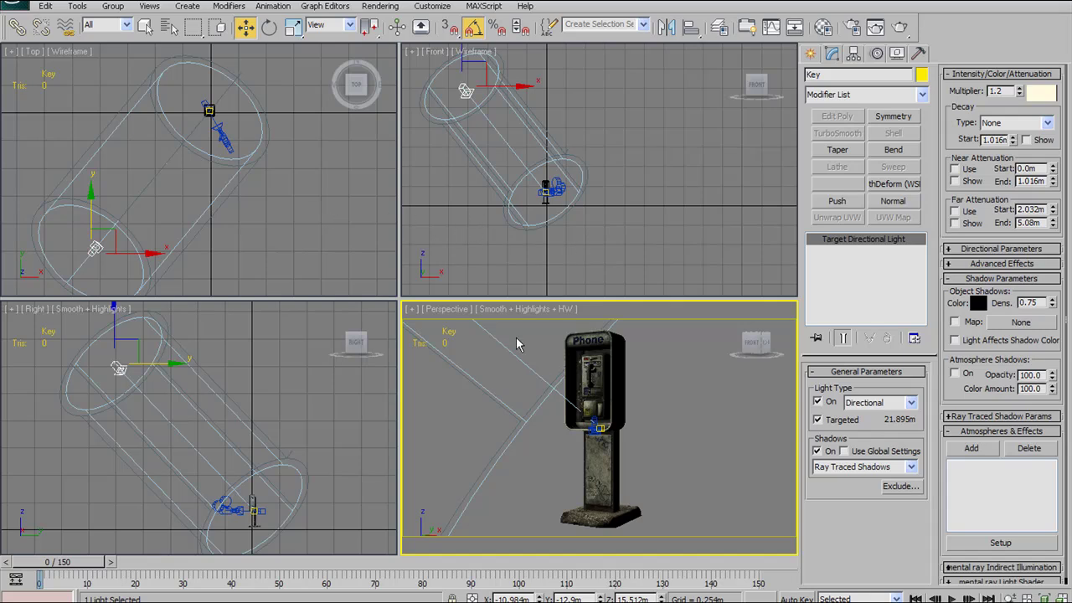
{"action": "left_click", "coordinate": [813, 53]}
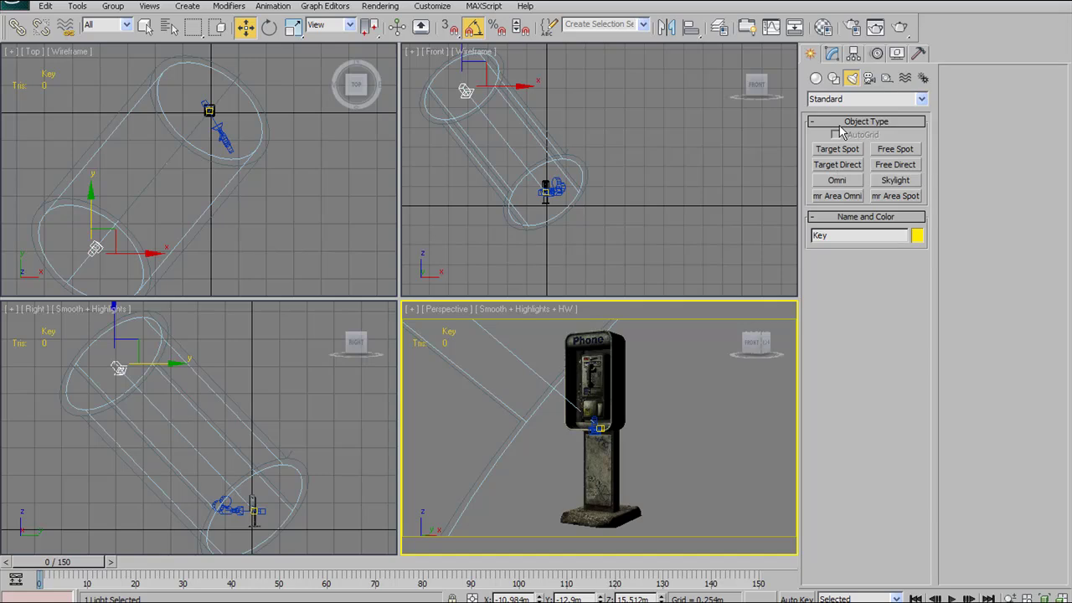
Step: Place an Omni light, Omni01, in the Top viewport beside the payphone
{"action": "left_click", "coordinate": [837, 181]}
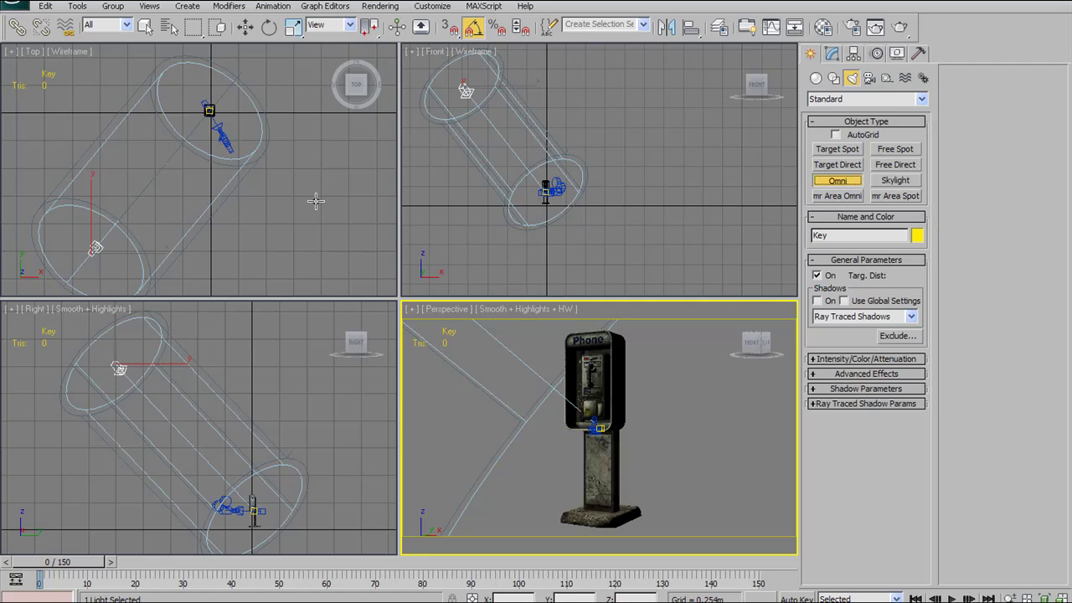
{"action": "right_click", "coordinate": [323, 169]}
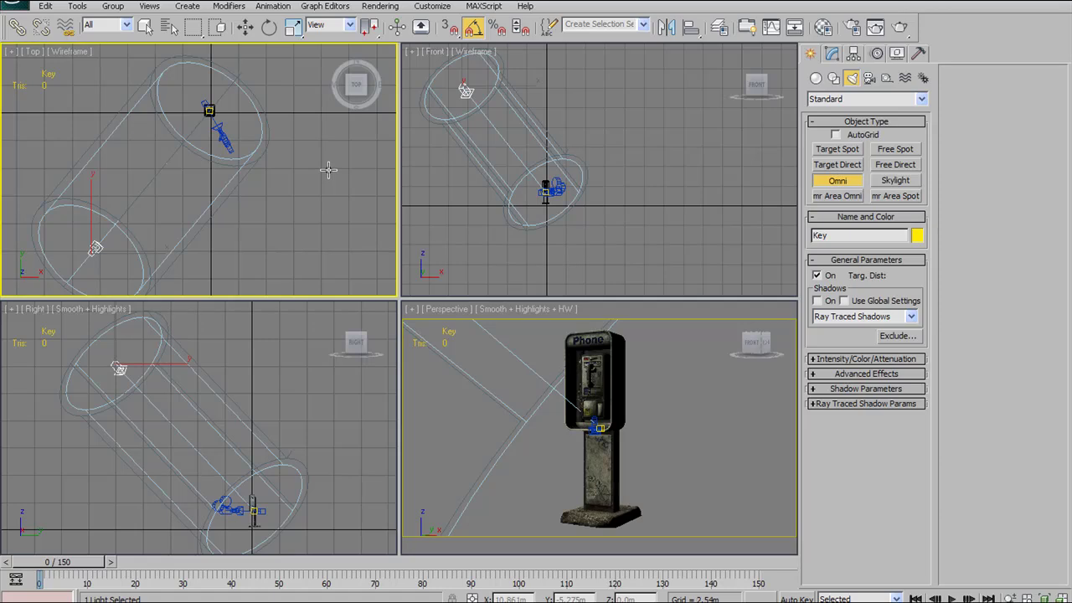
{"action": "scroll", "coordinate": [323, 169], "scroll_direction": "down", "scroll_amount": 2}
{"action": "scroll", "coordinate": [150, 224], "scroll_direction": "down", "scroll_amount": 1}
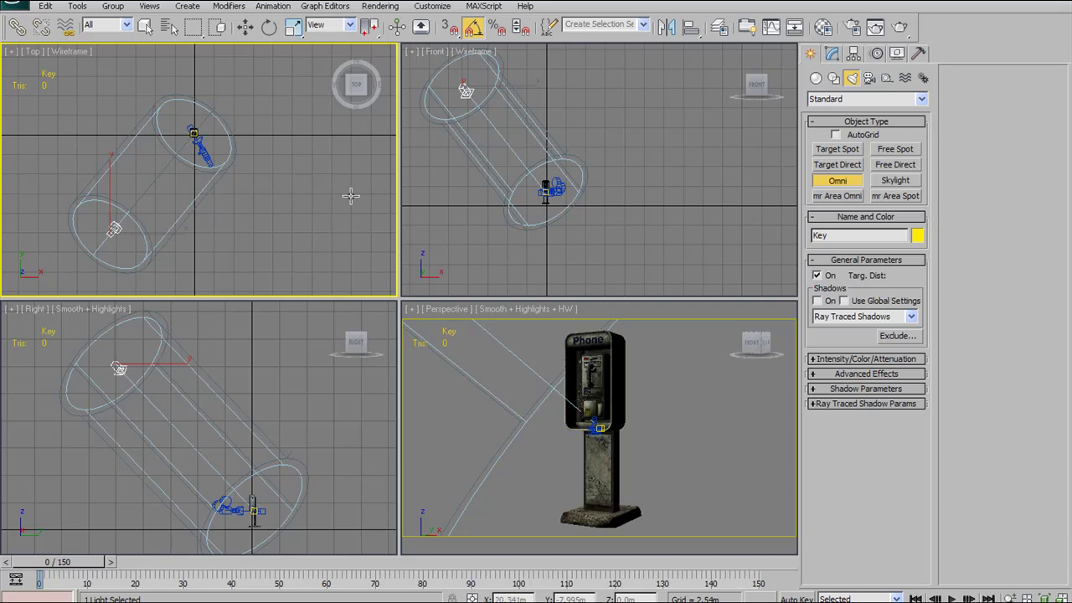
{"action": "left_click", "coordinate": [351, 196]}
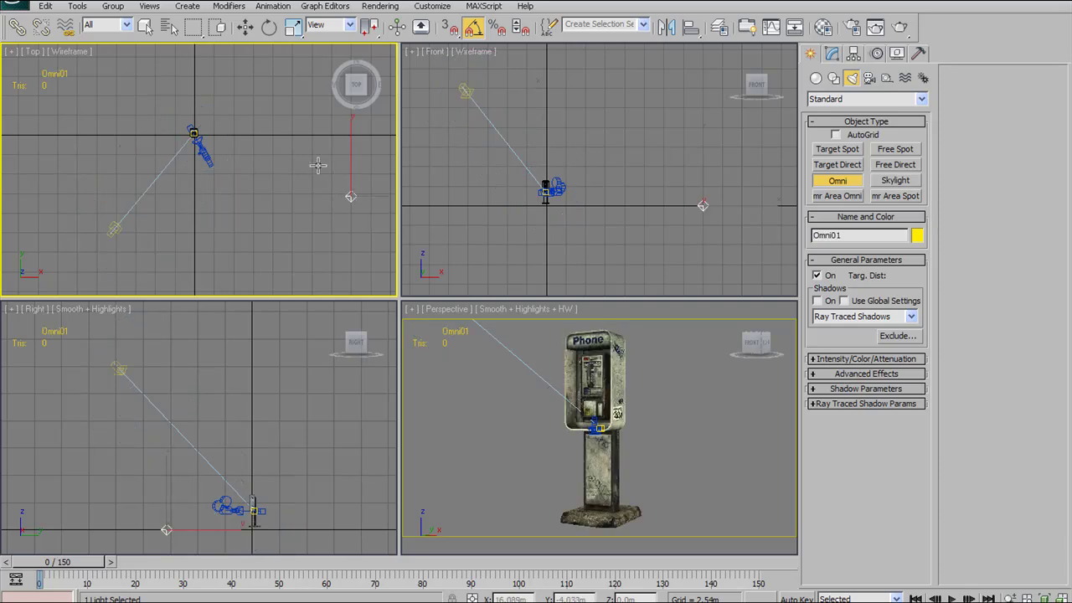
{"action": "left_click", "coordinate": [248, 29]}
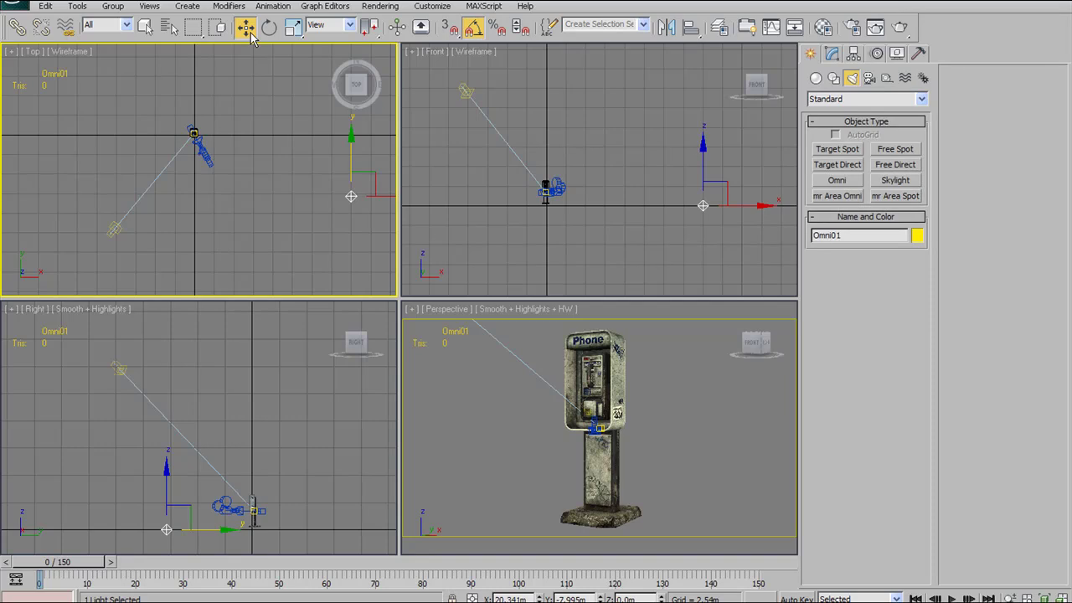
Step: Lower Omni01 to a height of -0.032m and orbit the Perspective view to check the lighting
{"action": "scroll", "coordinate": [657, 184], "scroll_direction": "up", "scroll_amount": 5}
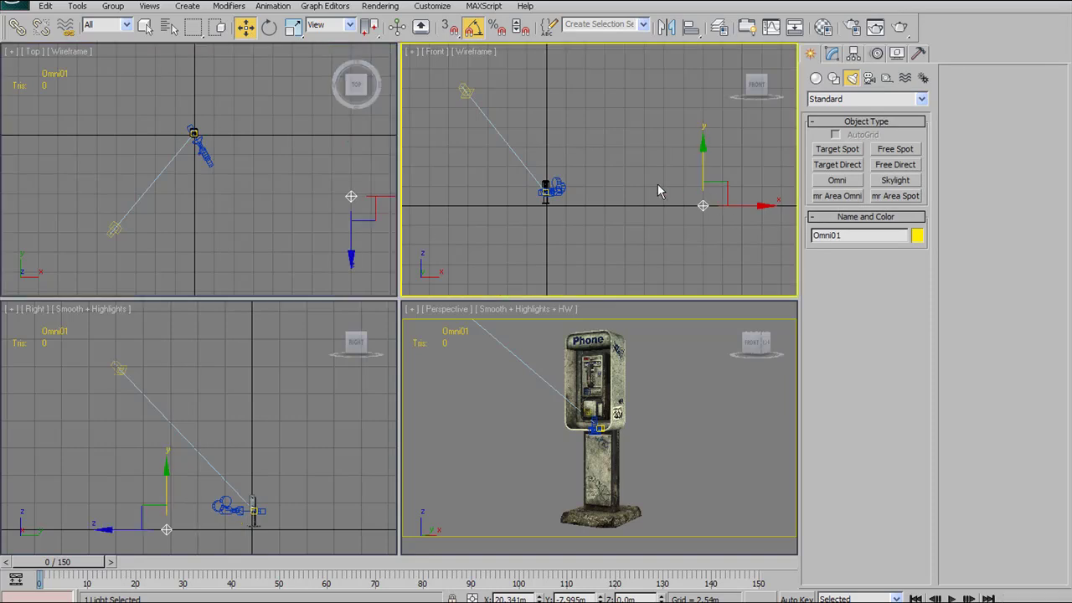
{"action": "mouse_move", "coordinate": [659, 222]}
{"action": "middle_mouse_down"}
{"action": "mouse_move", "coordinate": [630, 225]}
{"action": "mouse_move", "coordinate": [641, 218]}
{"action": "middle_mouse_up"}
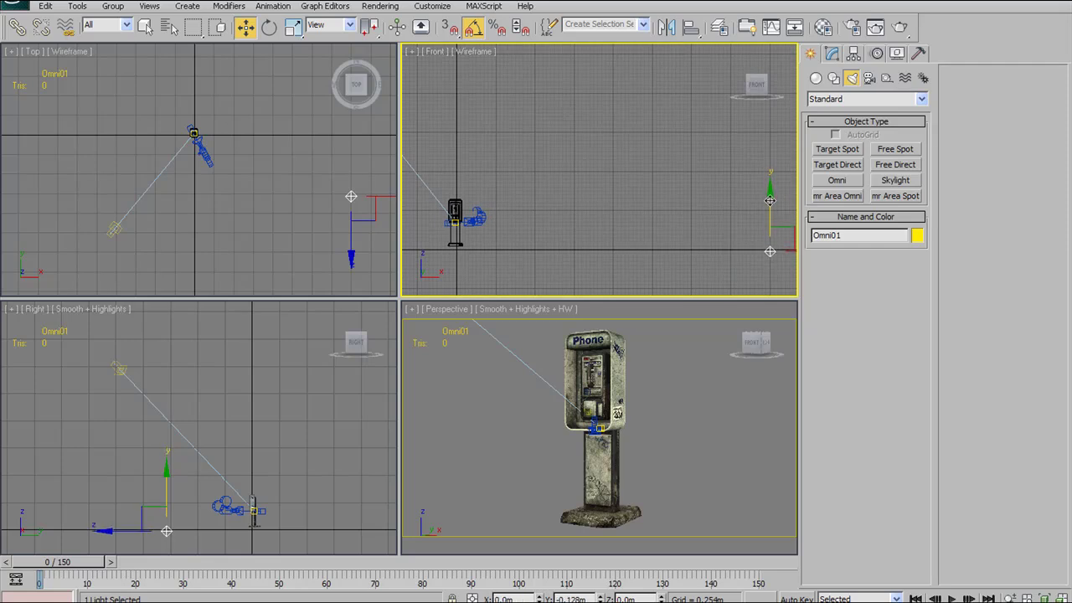
{"action": "left_click_drag", "start_coordinate": [768, 197], "coordinate": [769, 202]}
{"action": "right_click", "coordinate": [662, 489]}
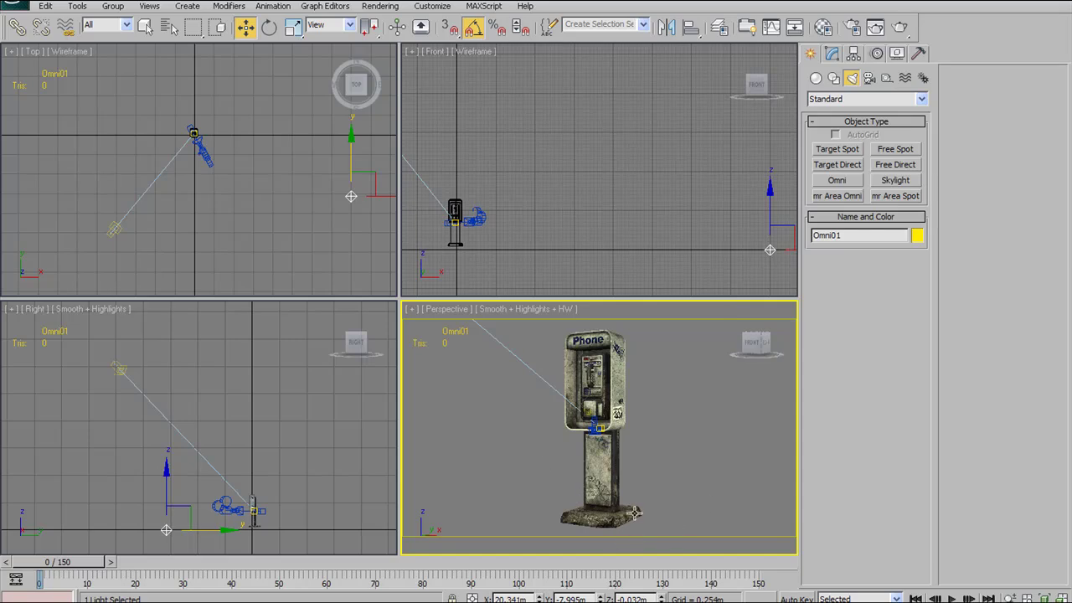
{"action": "mouse_move", "coordinate": [635, 509]}
{"action": "middle_mouse_down", "text": "alt"}
{"action": "mouse_move", "coordinate": [639, 447]}
{"action": "mouse_move", "coordinate": [630, 501]}
{"action": "middle_mouse_up", "text": "alt"}
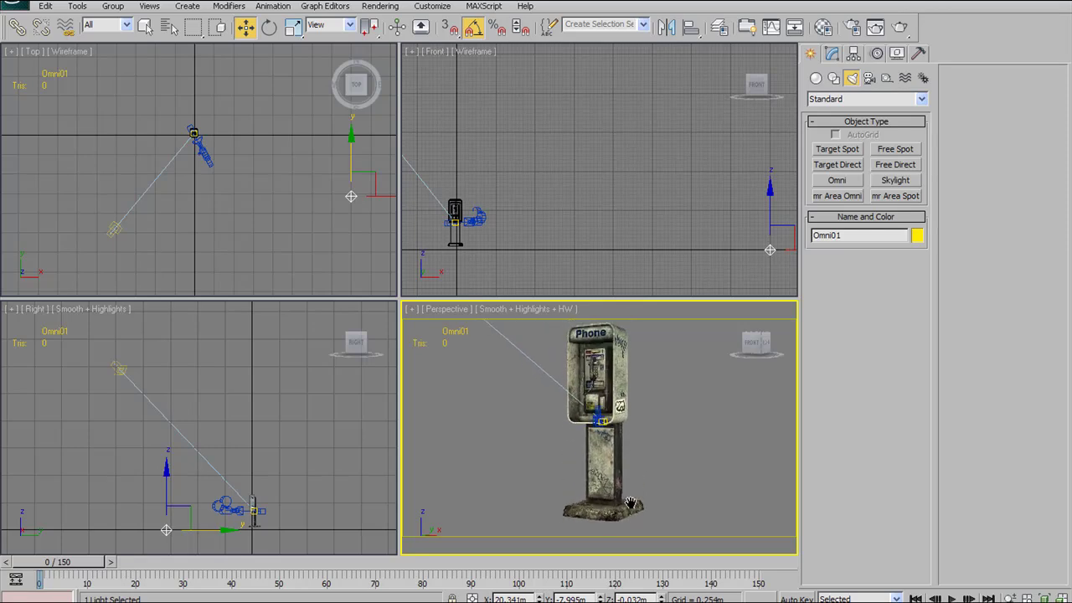
Step: Select the PayPhone model and lower it slightly in the Front view
{"action": "scroll", "coordinate": [526, 245], "scroll_direction": "up", "scroll_amount": 2}
{"action": "middle_click_drag", "start_coordinate": [526, 244], "coordinate": [673, 211]}
{"action": "scroll", "coordinate": [611, 224], "scroll_direction": "up", "scroll_amount": 4}
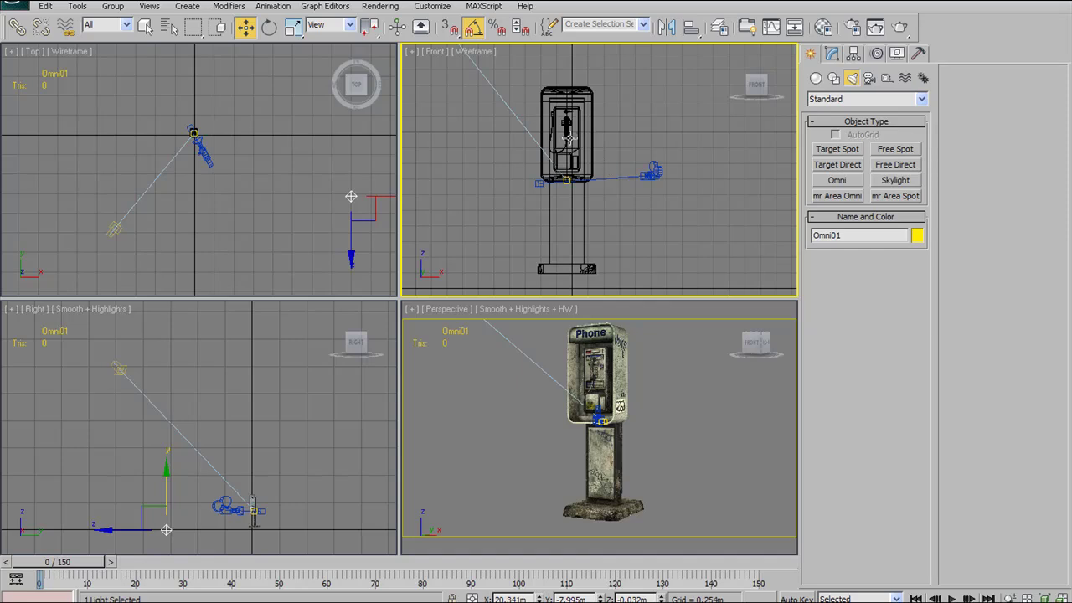
{"action": "left_click", "coordinate": [569, 139]}
{"action": "left_click_drag", "start_coordinate": [567, 146], "coordinate": [568, 161]}
{"action": "scroll", "coordinate": [637, 171], "scroll_direction": "down", "scroll_amount": 5}
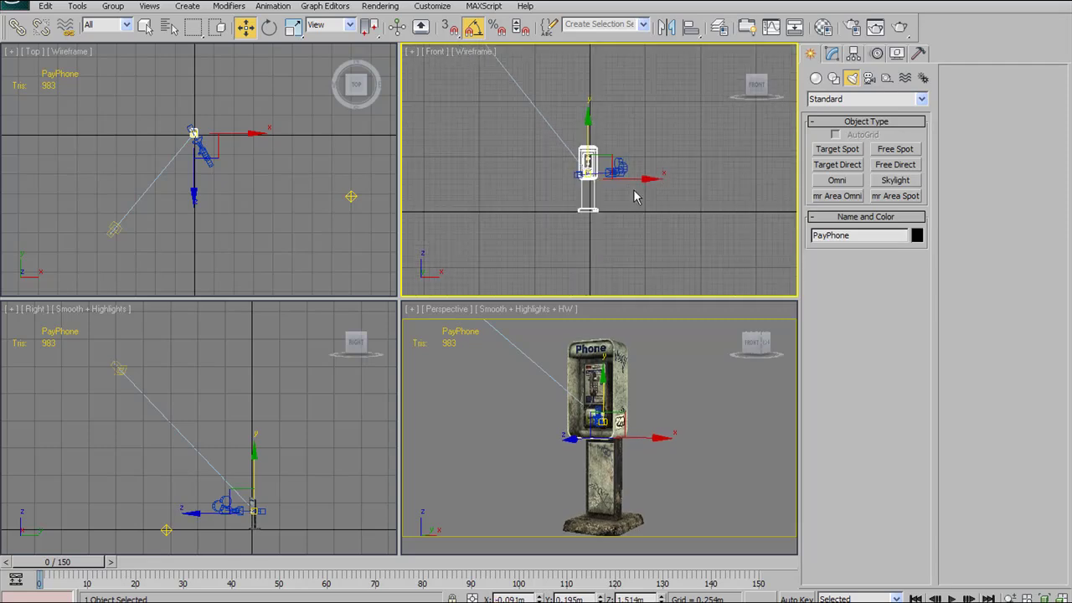
{"action": "scroll", "coordinate": [634, 196], "scroll_direction": "down", "scroll_amount": 4}
Step: Reselect Omni01 and inspect it with Isolate Selection and a maximized Perspective view, then restore four views
{"action": "left_click", "coordinate": [660, 207]}
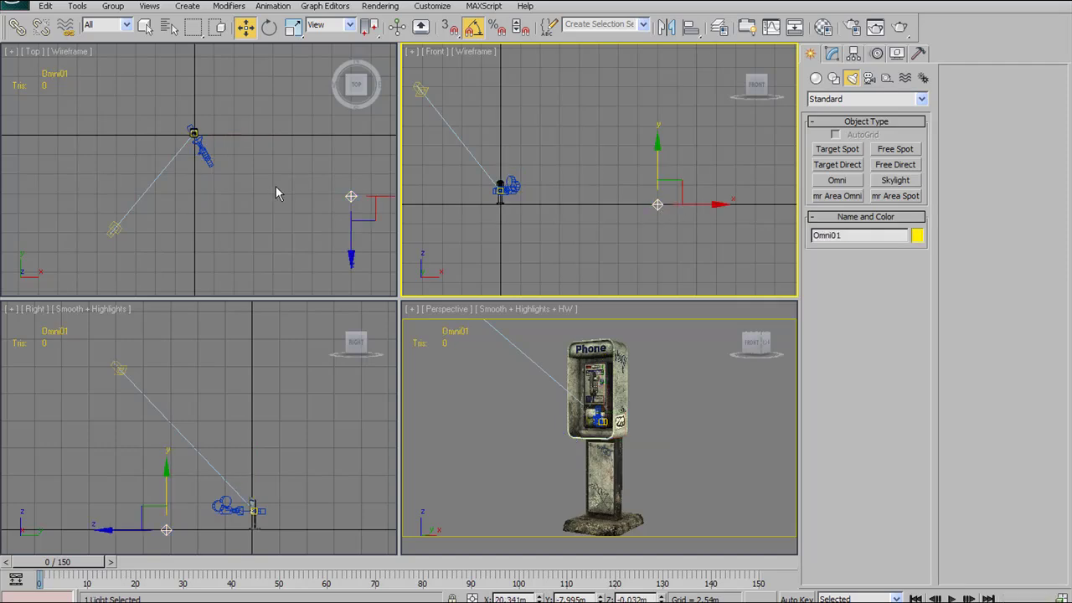
{"action": "middle_click_drag", "start_coordinate": [276, 185], "coordinate": [258, 196]}
{"action": "middle_click", "coordinate": [651, 411]}
{"action": "key", "text": "alt+q"}
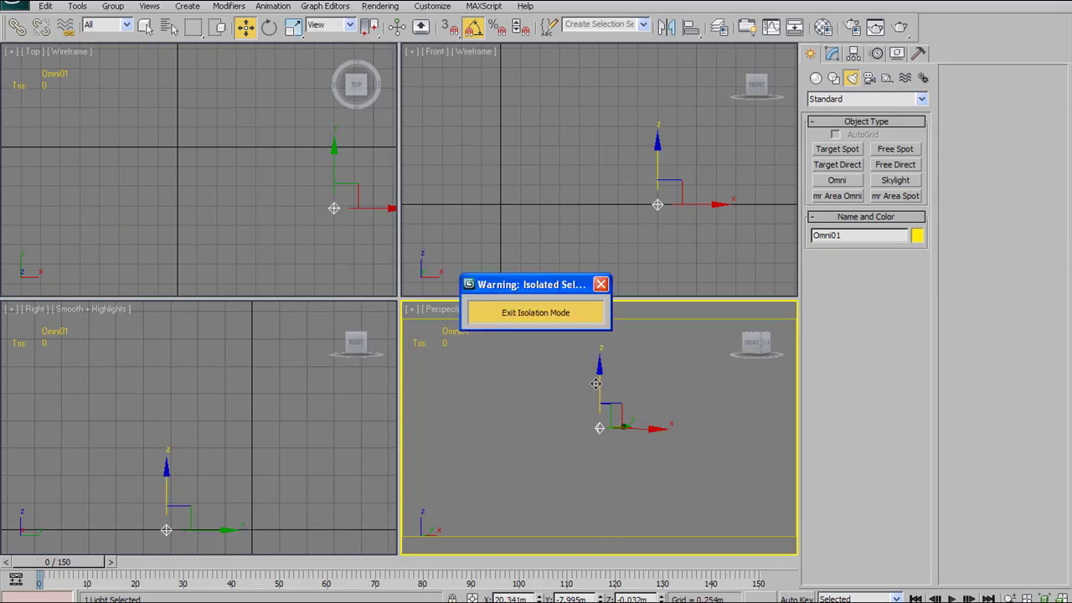
{"action": "left_click", "coordinate": [601, 284]}
{"action": "key", "text": "alt+w"}
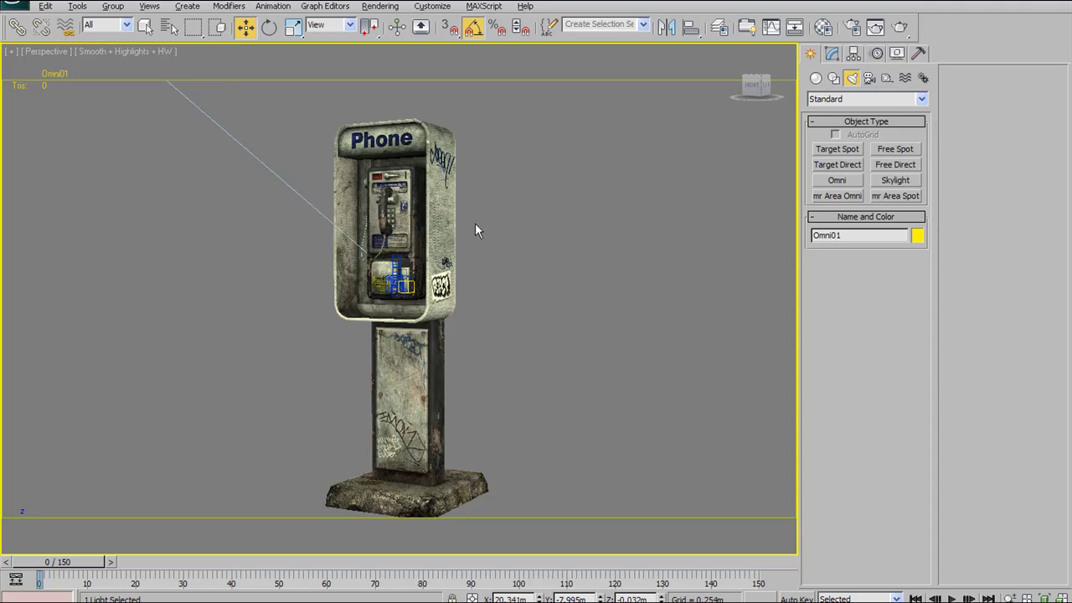
{"action": "mouse_move", "coordinate": [480, 281]}
{"action": "middle_mouse_down"}
{"action": "mouse_move", "coordinate": [528, 235]}
{"action": "mouse_move", "coordinate": [507, 310]}
{"action": "mouse_move", "coordinate": [481, 271]}
{"action": "middle_mouse_up"}
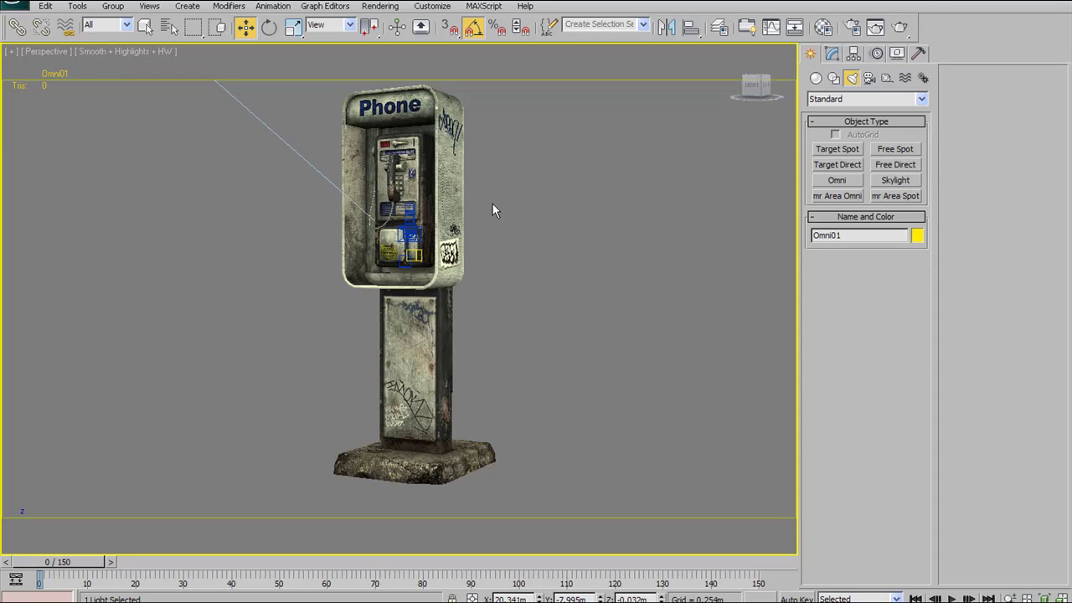
{"action": "key", "text": "alt+w"}
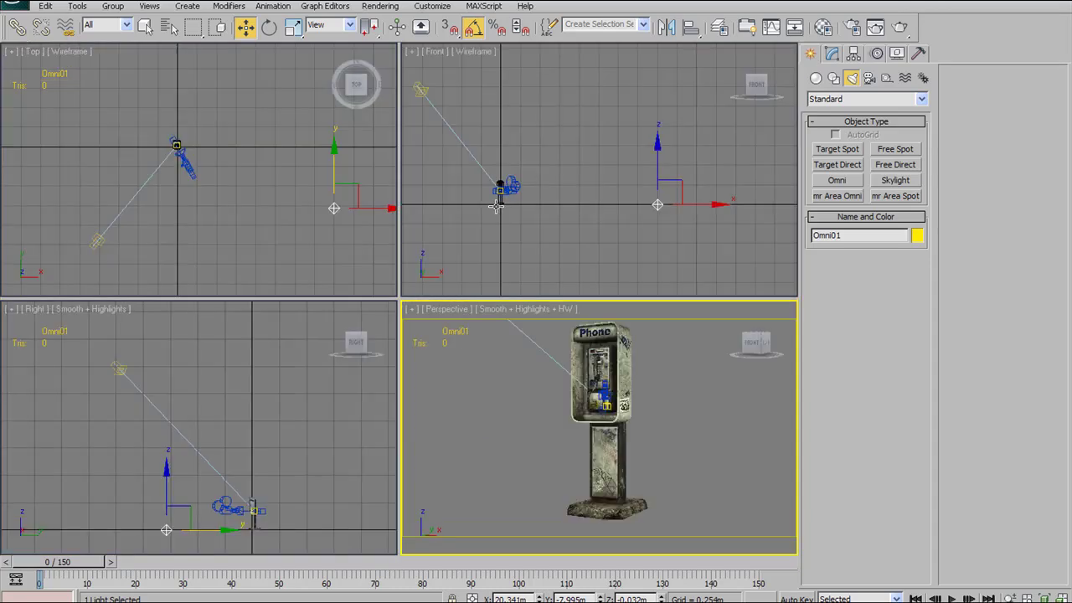
Step: Lower Omni01's Multiplier in the Modify panel from 1.2 to about 0.37
{"action": "left_click", "coordinate": [659, 206]}
{"action": "left_click", "coordinate": [832, 54]}
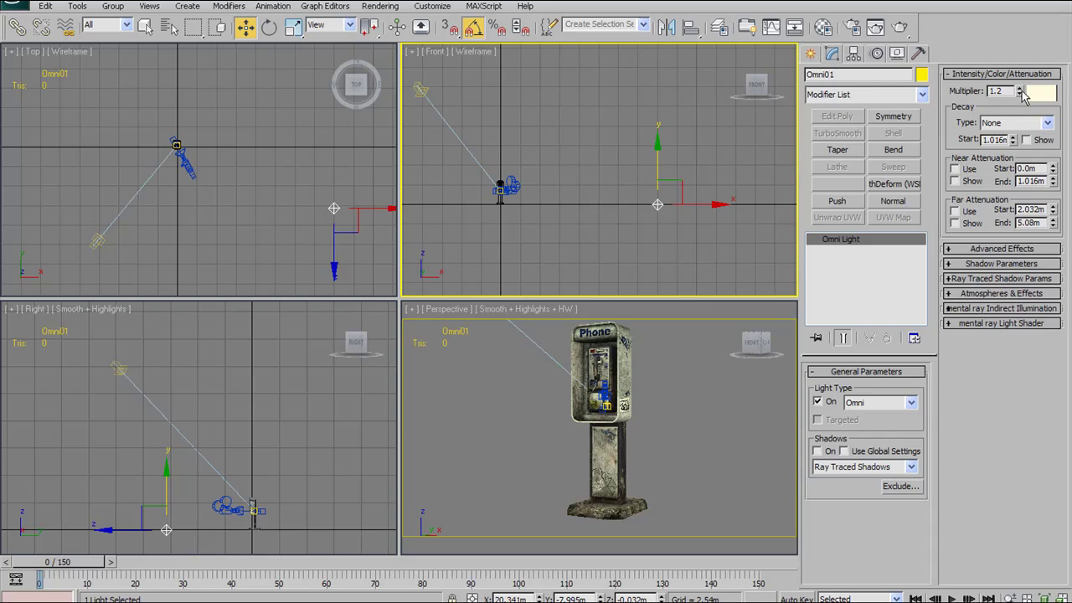
{"action": "left_click_drag", "start_coordinate": [1020, 92], "coordinate": [1007, 140]}
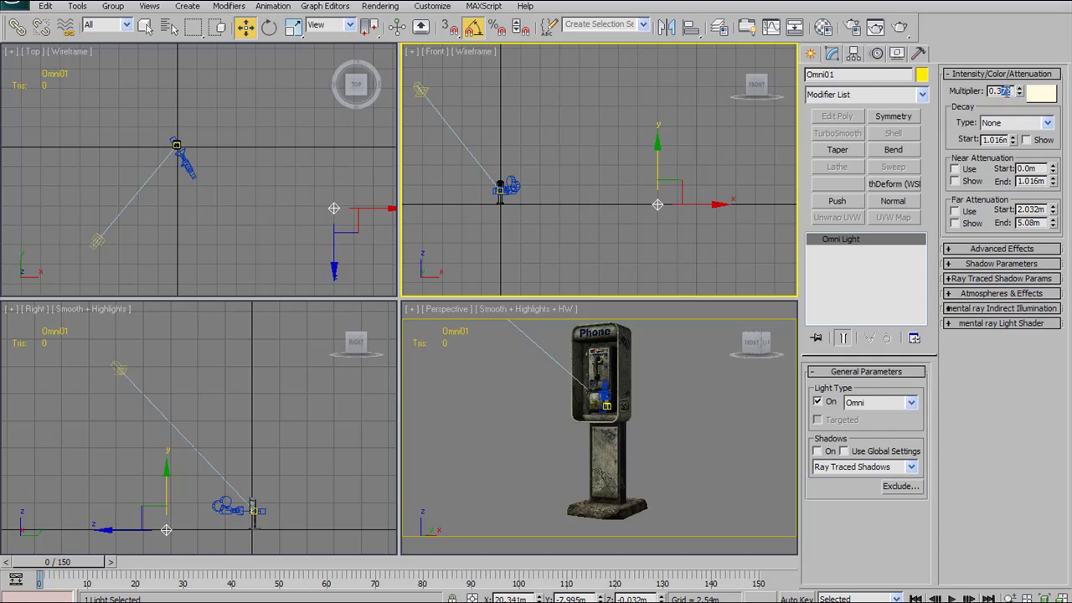
Step: Confirm the 0.35 multiplier and tint Omni01 a soft pale blue in the Color Selector
{"action": "key", "text": "Return"}
{"action": "left_click", "coordinate": [1043, 94]}
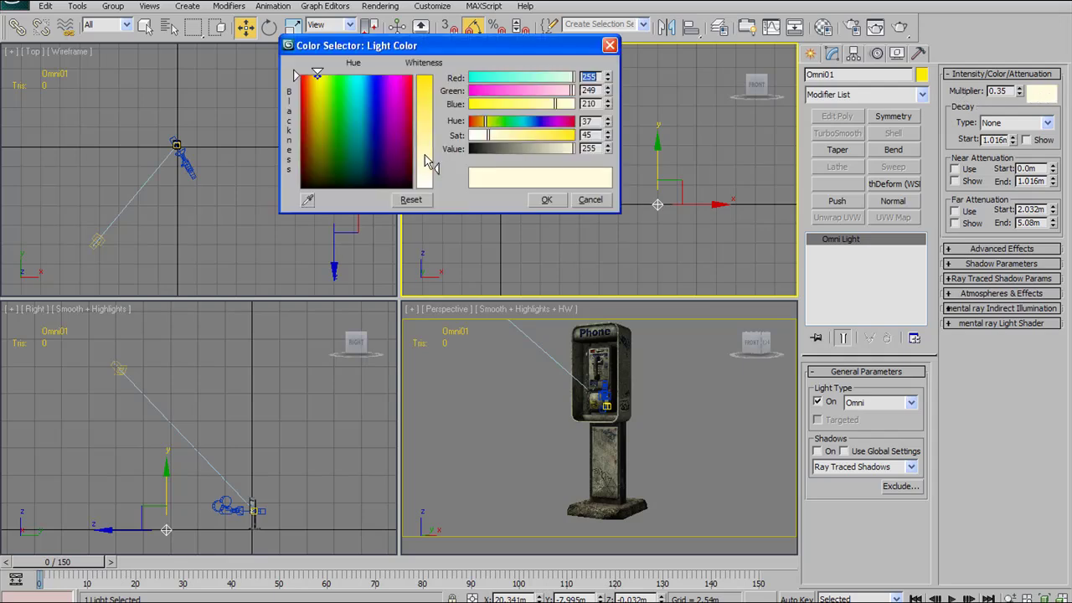
{"action": "mouse_move", "coordinate": [376, 139]}
{"action": "left_mouse_down"}
{"action": "mouse_move", "coordinate": [358, 144]}
{"action": "mouse_move", "coordinate": [363, 160]}
{"action": "left_mouse_up"}
{"action": "left_click_drag", "start_coordinate": [439, 173], "coordinate": [436, 132]}
{"action": "left_click_drag", "start_coordinate": [368, 160], "coordinate": [436, 127]}
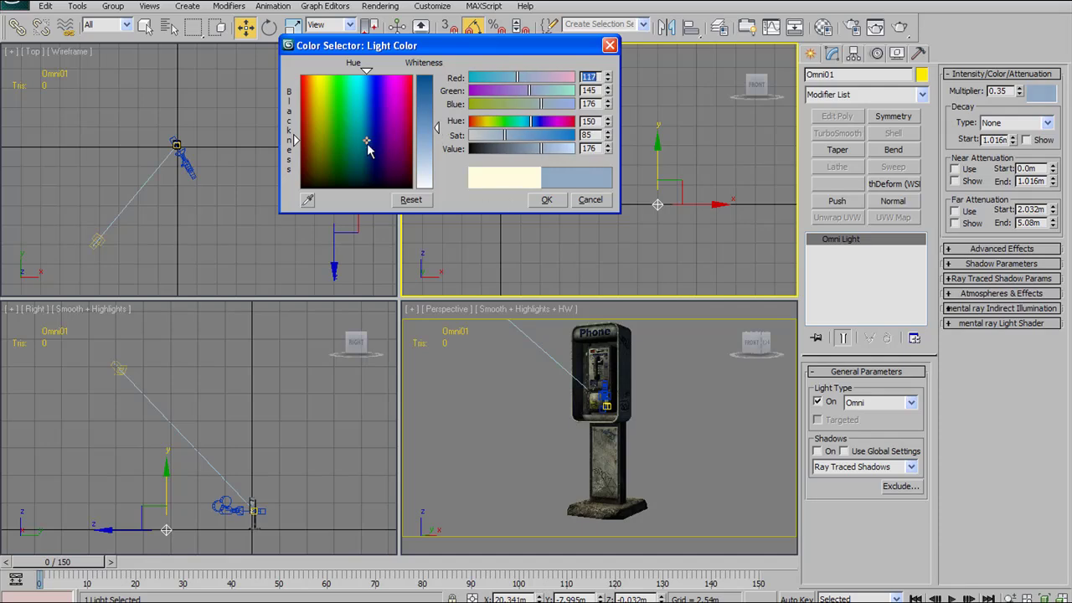
{"action": "left_click", "coordinate": [546, 200]}
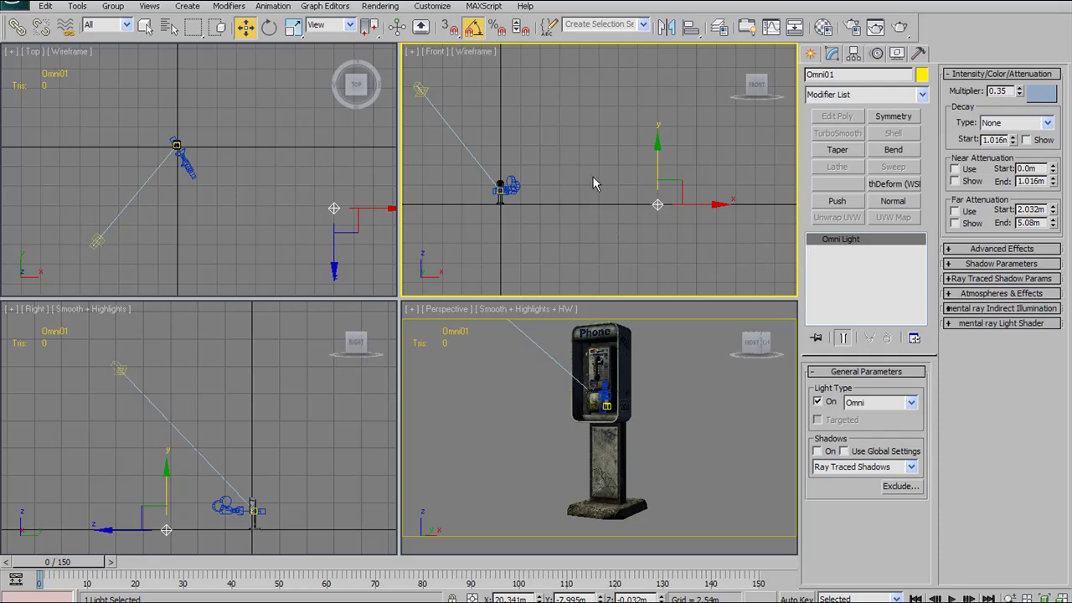
Step: Save the payphone scene under the next incremented version file name
{"action": "scroll", "coordinate": [585, 174], "scroll_direction": "up", "scroll_amount": 1}
{"action": "scroll", "coordinate": [531, 205], "scroll_direction": "up", "scroll_amount": 1}
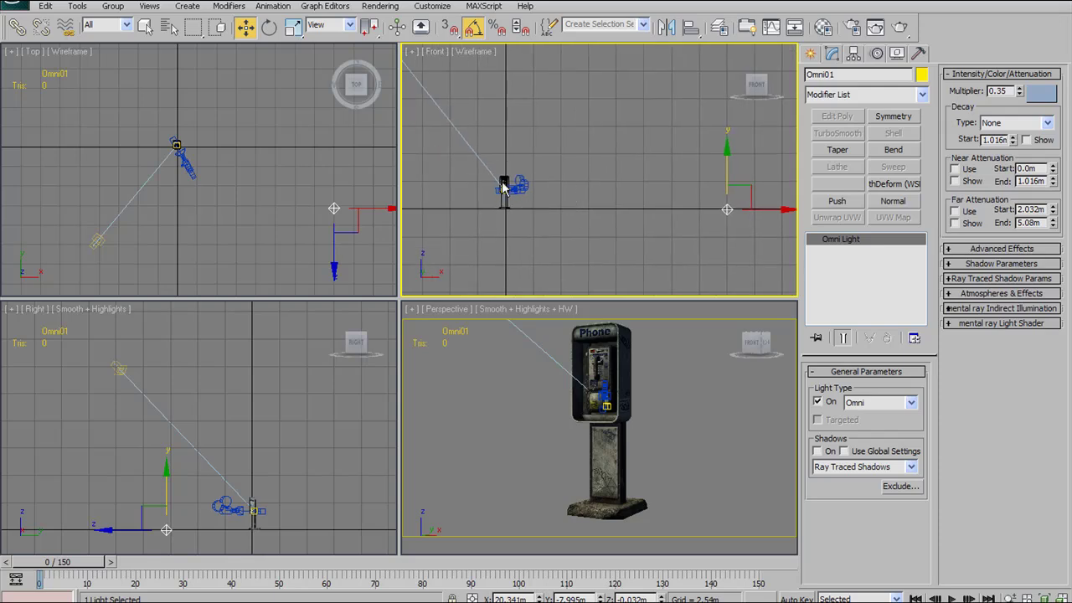
{"action": "middle_click_drag", "start_coordinate": [277, 158], "coordinate": [274, 165]}
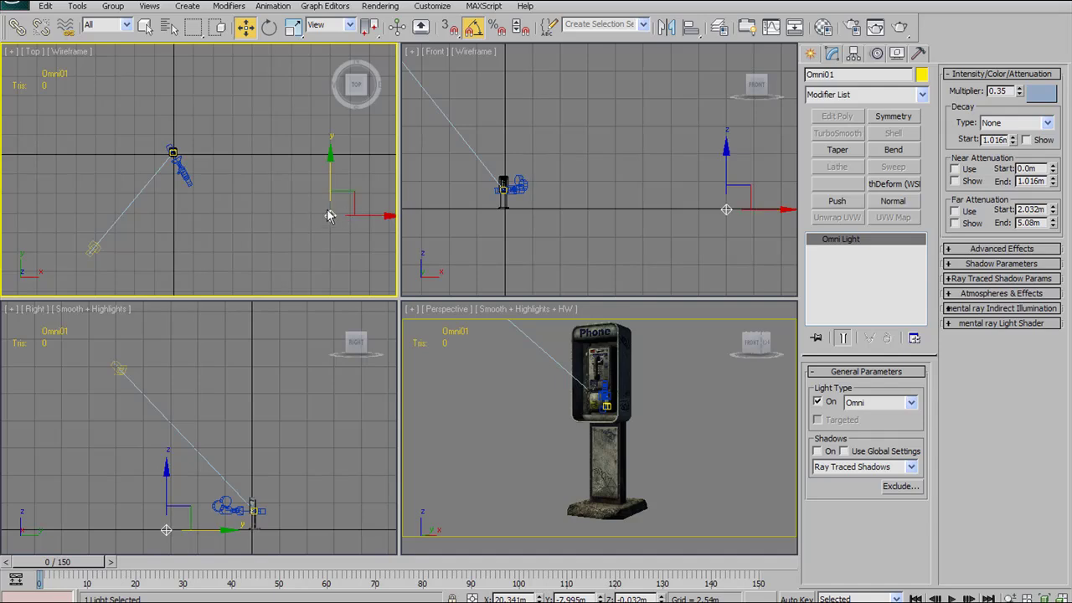
{"action": "middle_click_drag", "start_coordinate": [343, 189], "coordinate": [343, 210]}
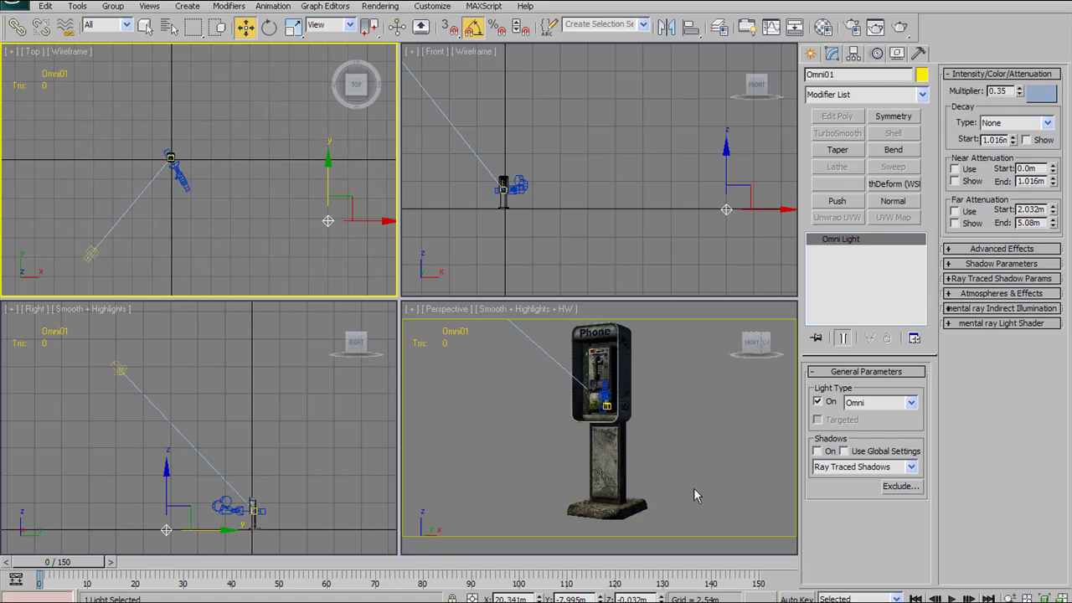
{"action": "middle_click_drag", "start_coordinate": [251, 190], "coordinate": [193, 167]}
{"action": "middle_click_drag", "start_coordinate": [271, 200], "coordinate": [286, 210]}
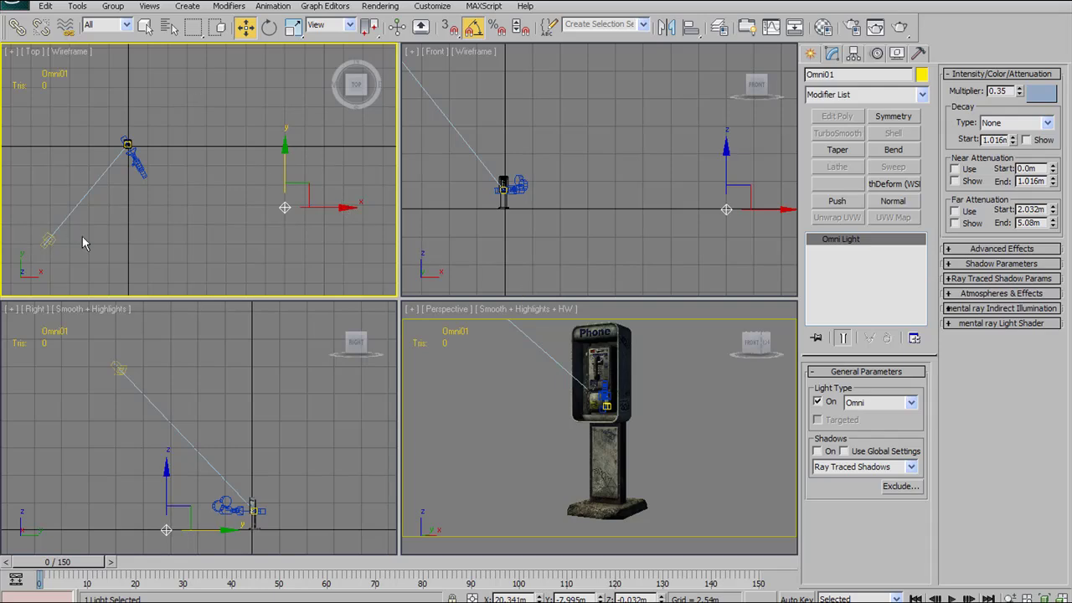
{"action": "middle_click_drag", "start_coordinate": [283, 184], "coordinate": [312, 187]}
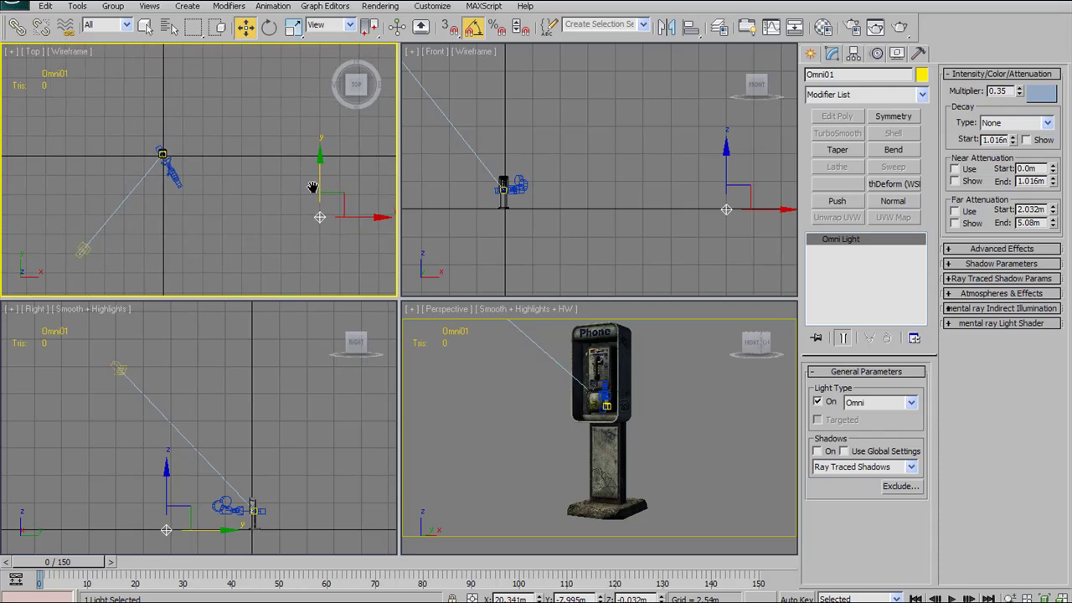
{"action": "left_click", "coordinate": [17, 10]}
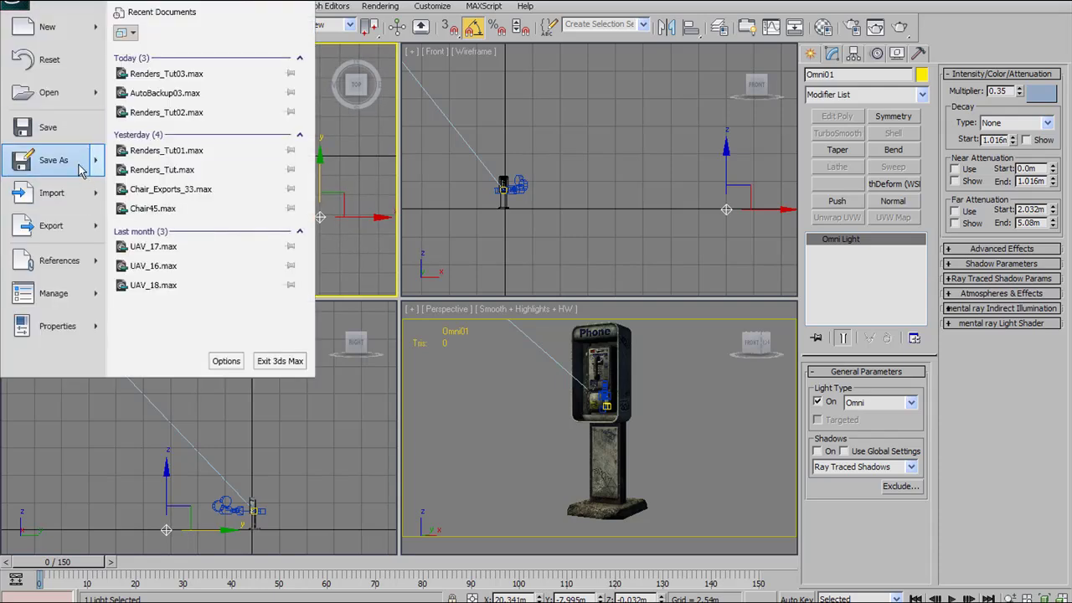
{"action": "left_click", "coordinate": [81, 170]}
{"action": "left_click", "coordinate": [343, 170]}
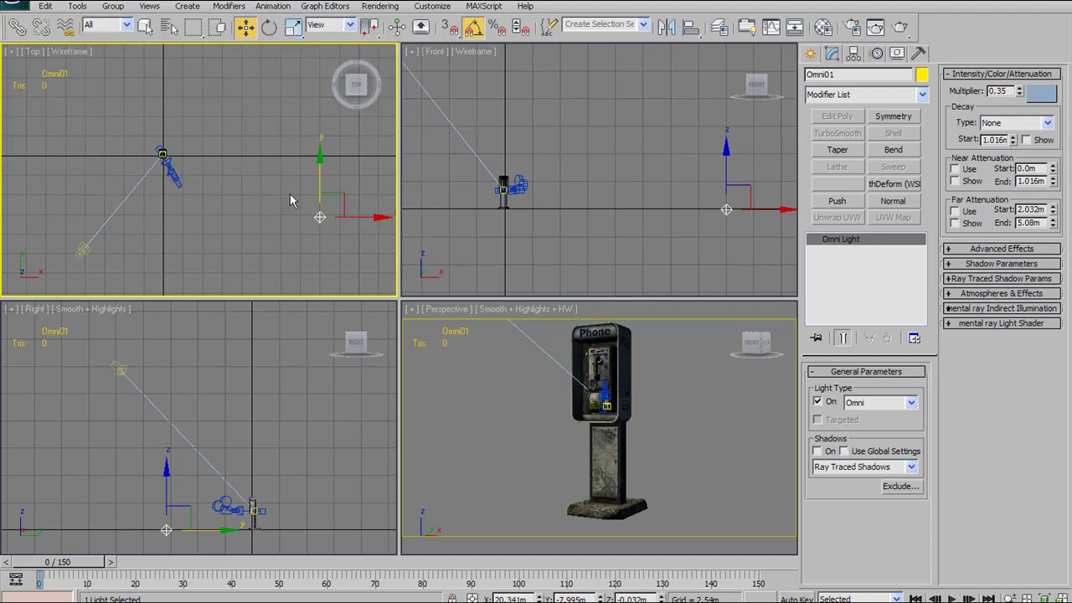
Step: Pan the Top view and make the Perspective view active
{"action": "middle_click_drag", "start_coordinate": [244, 193], "coordinate": [241, 190]}
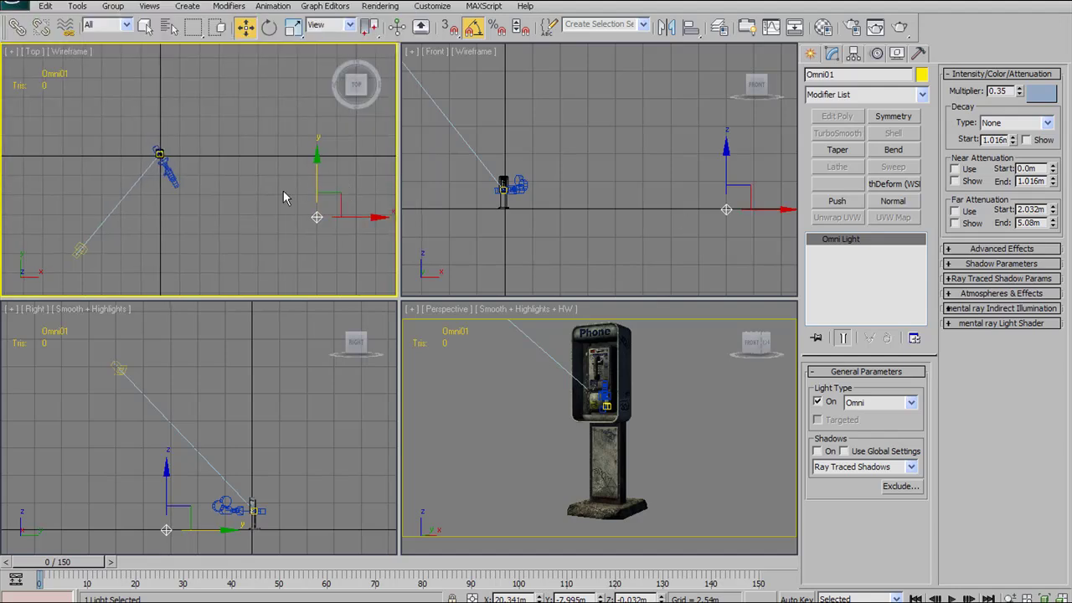
{"action": "middle_click_drag", "start_coordinate": [354, 174], "coordinate": [331, 161]}
{"action": "middle_click_drag", "start_coordinate": [706, 338], "coordinate": [700, 329]}
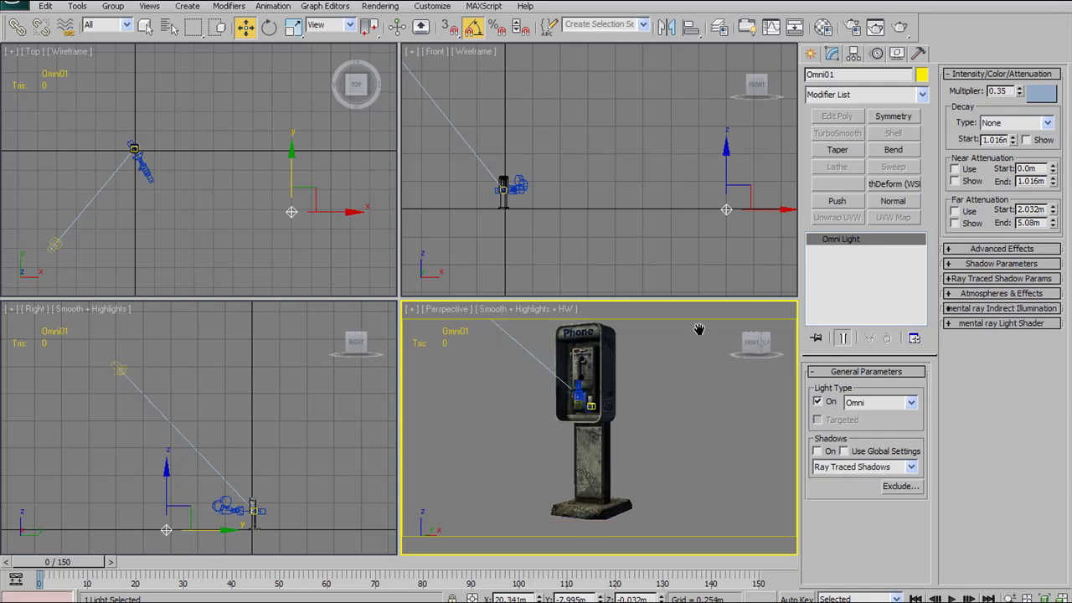
{"action": "left_click", "coordinate": [905, 28]}
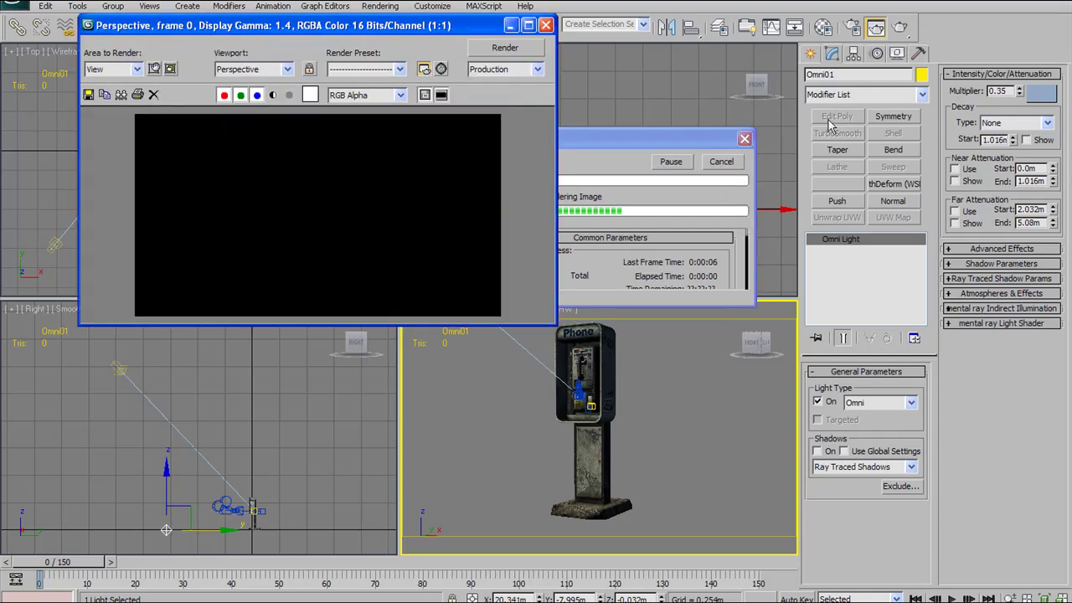
{"action": "left_click", "coordinate": [529, 25]}
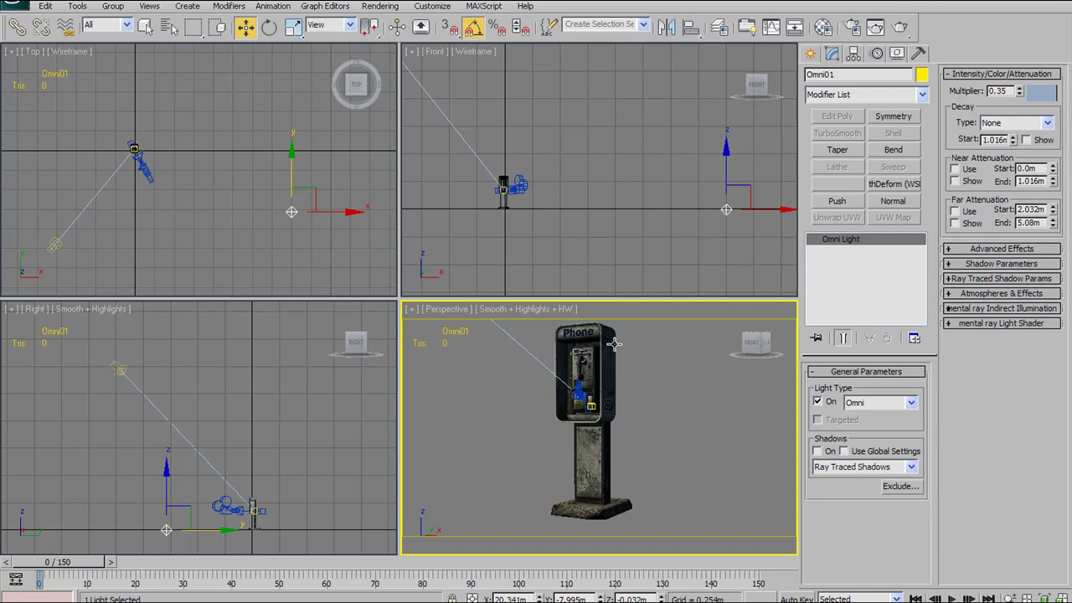
{"action": "left_click", "coordinate": [875, 29]}
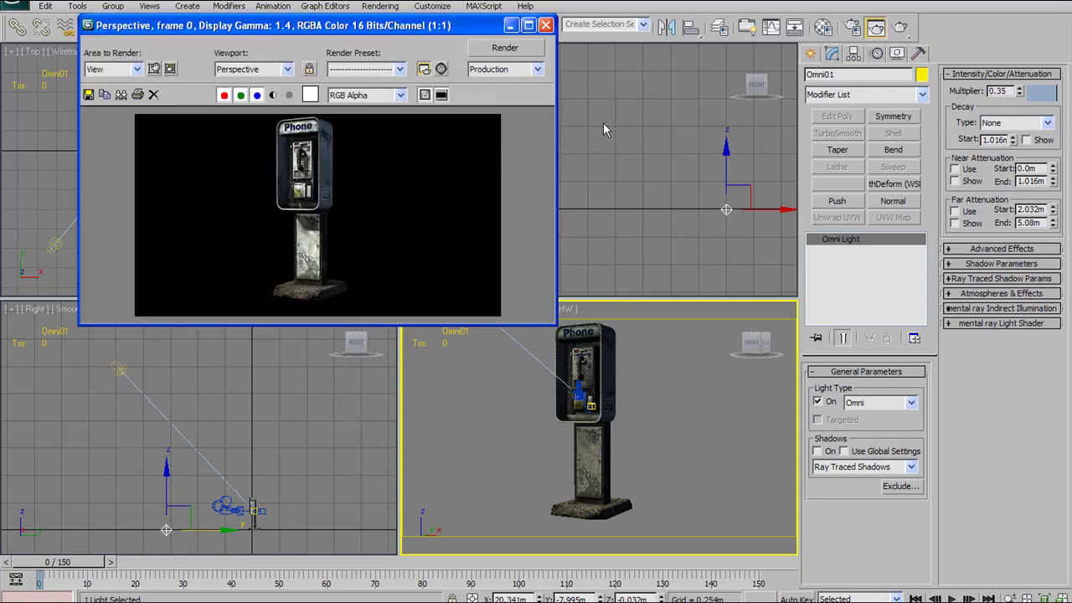
{"action": "key", "text": "super+Up"}
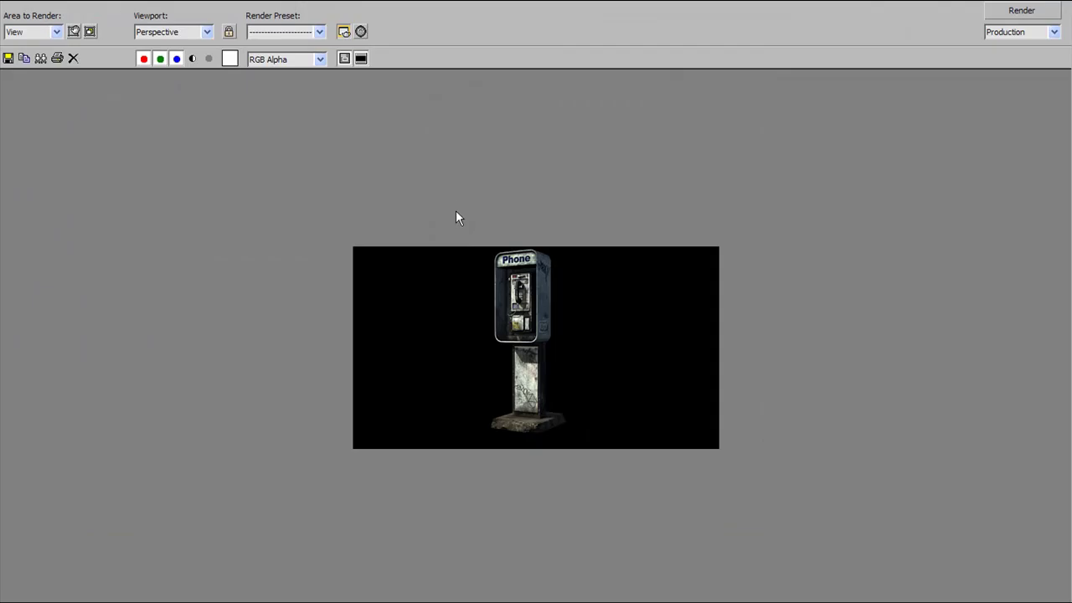
{"action": "scroll", "coordinate": [456, 219], "scroll_direction": "up", "scroll_amount": 5}
{"action": "scroll", "coordinate": [479, 219], "scroll_direction": "down", "scroll_amount": 5}
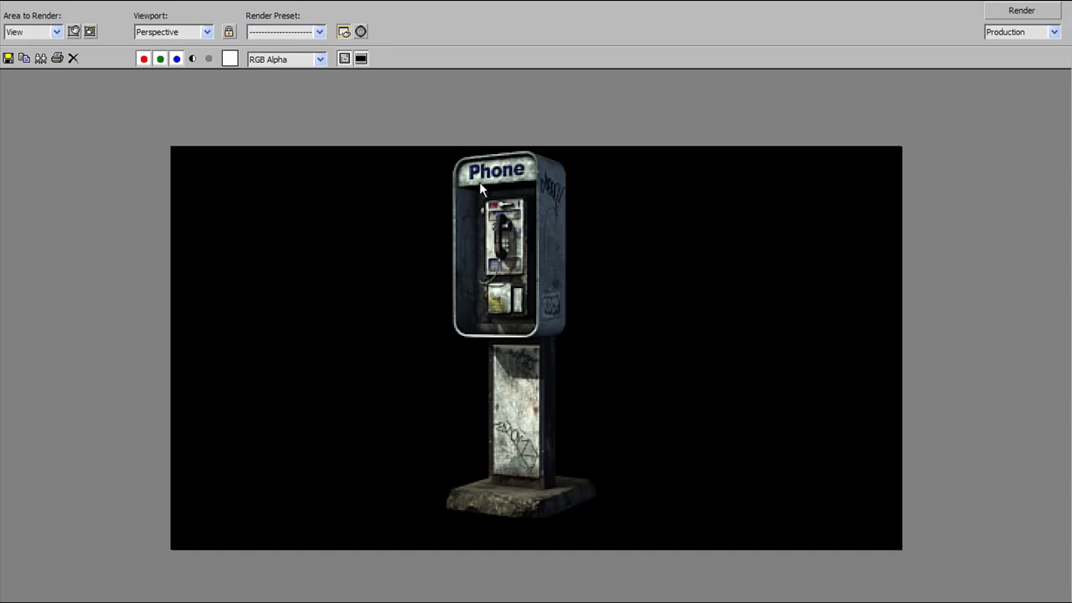
{"action": "scroll", "coordinate": [512, 183], "scroll_direction": "up", "scroll_amount": 4}
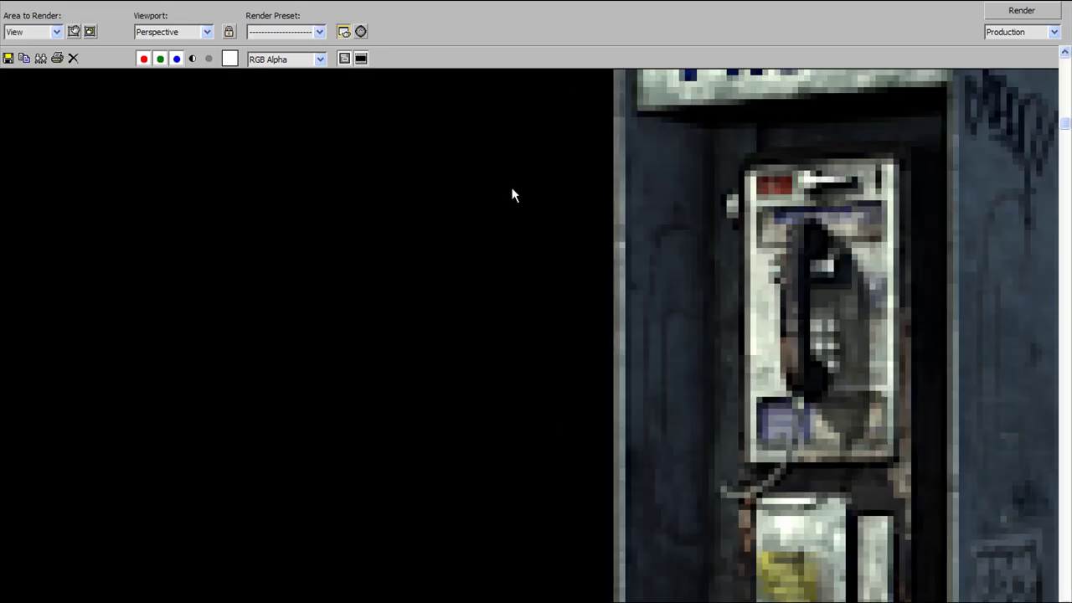
{"action": "middle_click_drag", "start_coordinate": [524, 221], "coordinate": [340, 264]}
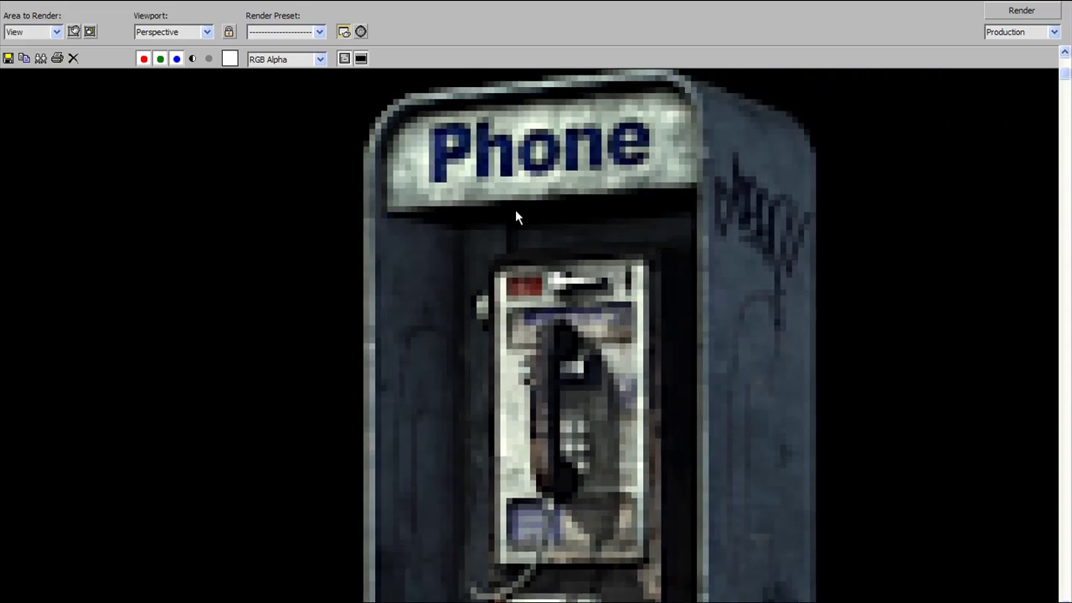
{"action": "scroll", "coordinate": [519, 212], "scroll_direction": "down", "scroll_amount": 2}
{"action": "middle_click_drag", "start_coordinate": [352, 163], "coordinate": [396, 168]}
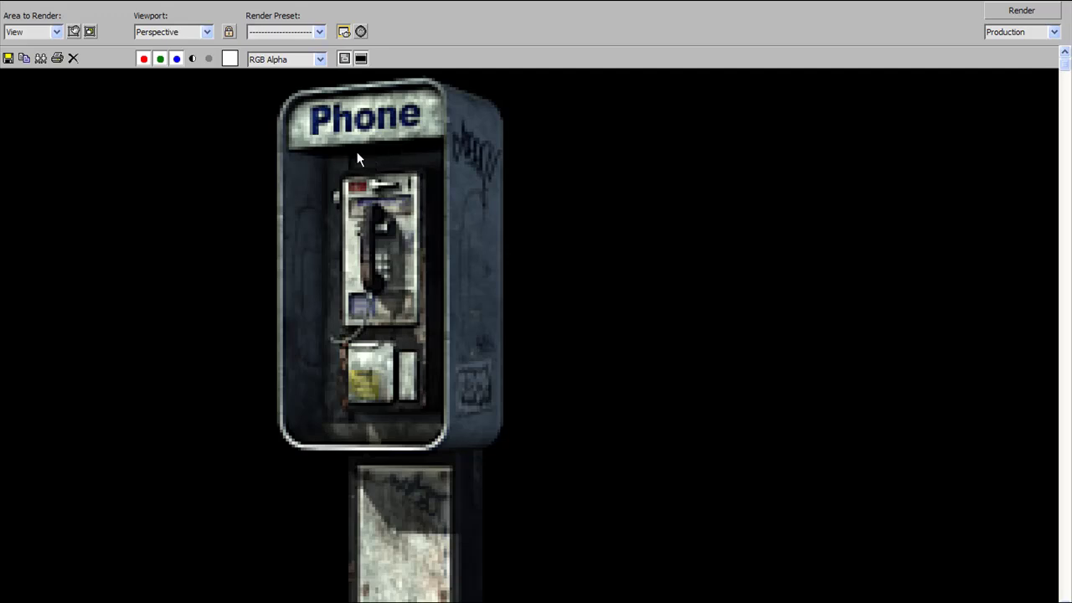
{"action": "scroll", "coordinate": [399, 152], "scroll_direction": "down", "scroll_amount": 2}
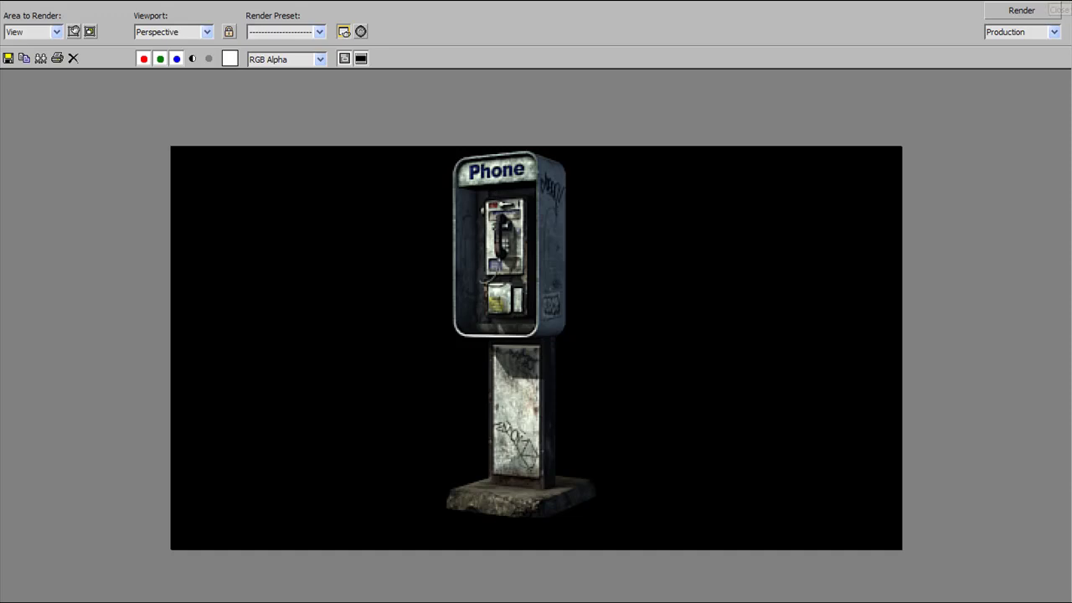
{"action": "left_click", "coordinate": [1060, 4]}
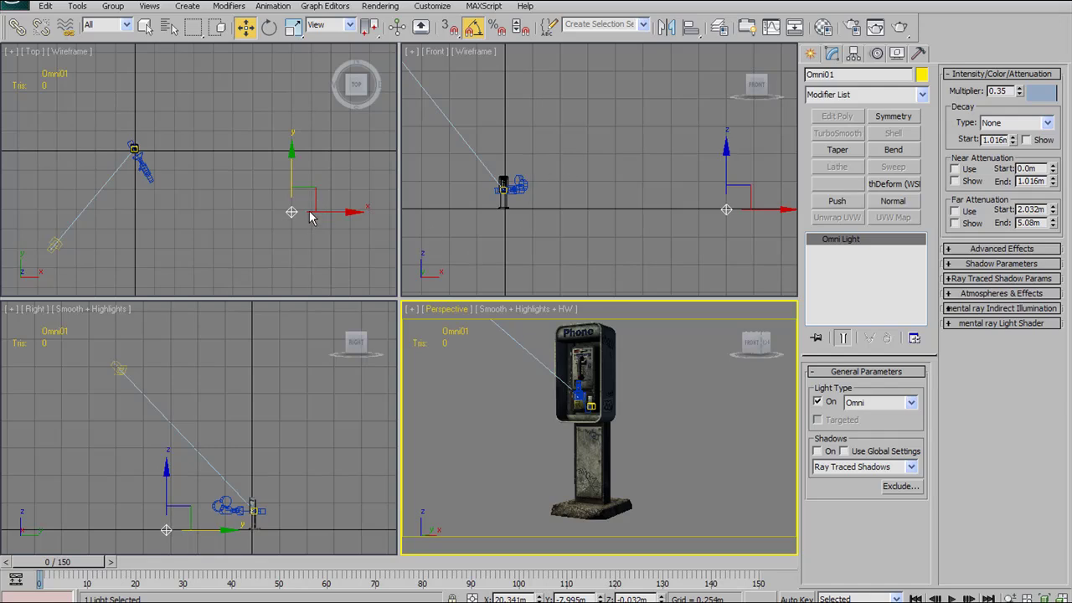
Step: Clone Omni01 as an independent copy, Omni02, and zero its X, Y and Z positions
{"action": "left_click_drag", "start_coordinate": [344, 216], "coordinate": [191, 230], "text": "shift"}
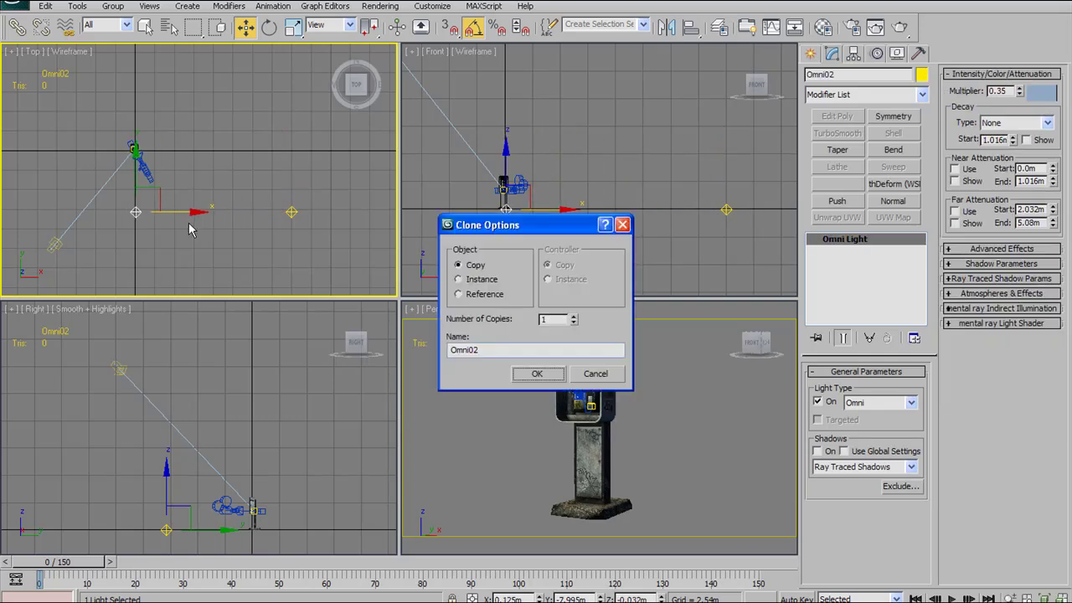
{"action": "left_click", "coordinate": [537, 373]}
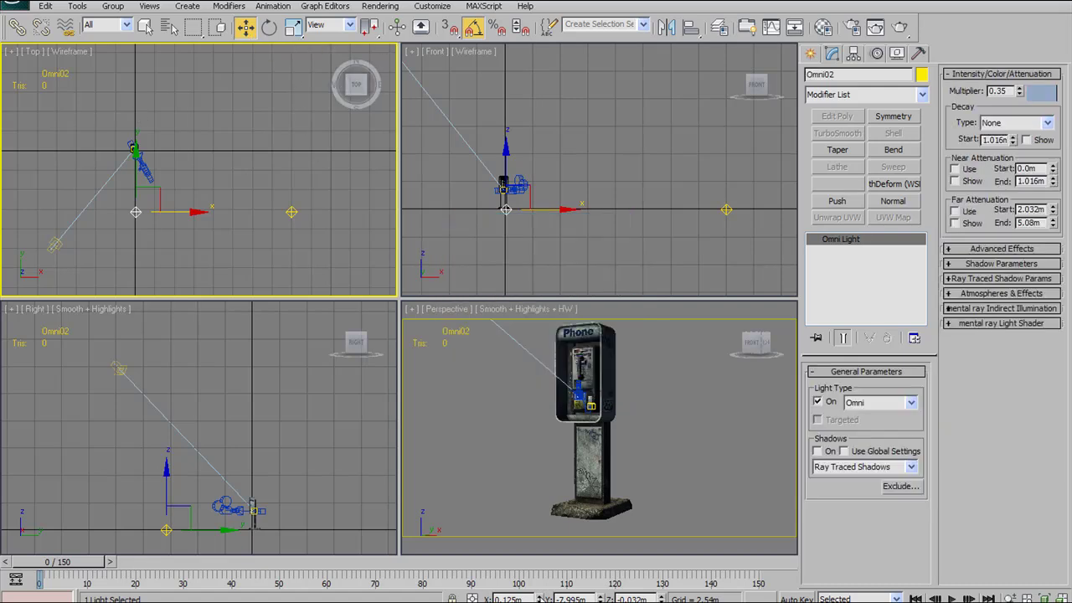
{"action": "right_click", "coordinate": [537, 598]}
{"action": "right_click", "coordinate": [596, 599]}
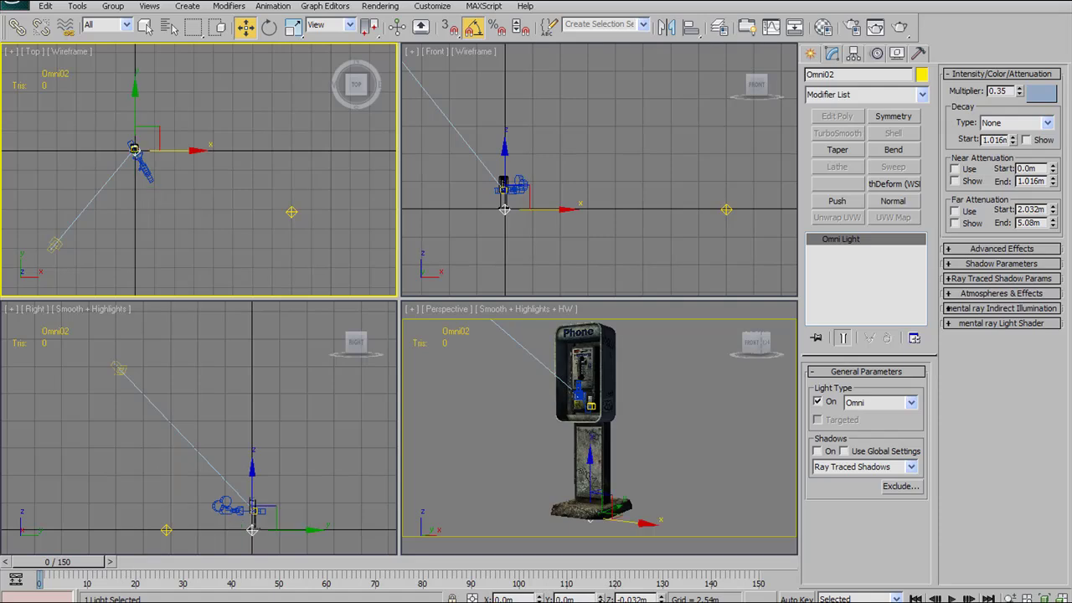
{"action": "right_click", "coordinate": [661, 599]}
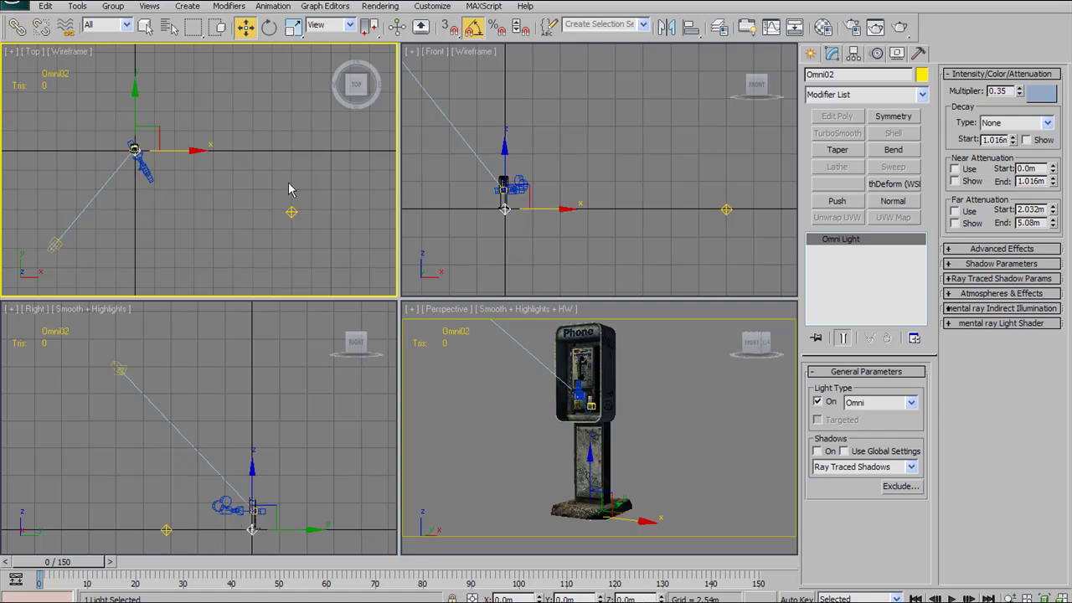
Step: Lower Omni02 beneath the payphone in the Front view, to about Z -10.047m
{"action": "scroll", "coordinate": [182, 132], "scroll_direction": "up", "scroll_amount": 6}
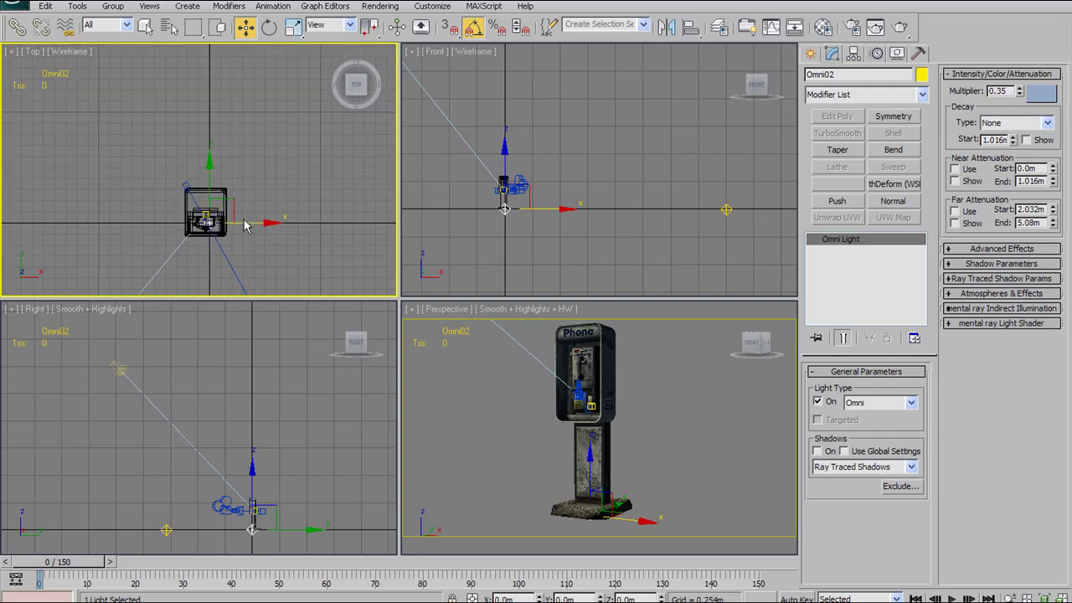
{"action": "scroll", "coordinate": [247, 222], "scroll_direction": "up", "scroll_amount": 2}
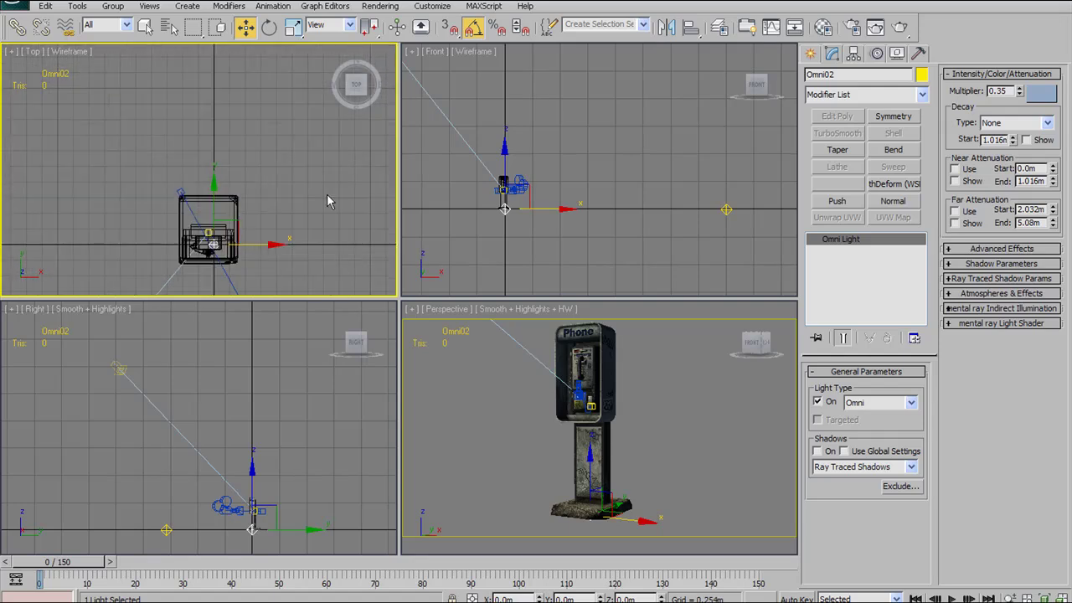
{"action": "right_click", "coordinate": [579, 228]}
{"action": "scroll", "coordinate": [639, 148], "scroll_direction": "up", "scroll_amount": 4}
{"action": "scroll", "coordinate": [673, 140], "scroll_direction": "down", "scroll_amount": 4}
{"action": "left_click_drag", "start_coordinate": [605, 112], "coordinate": [613, 219]}
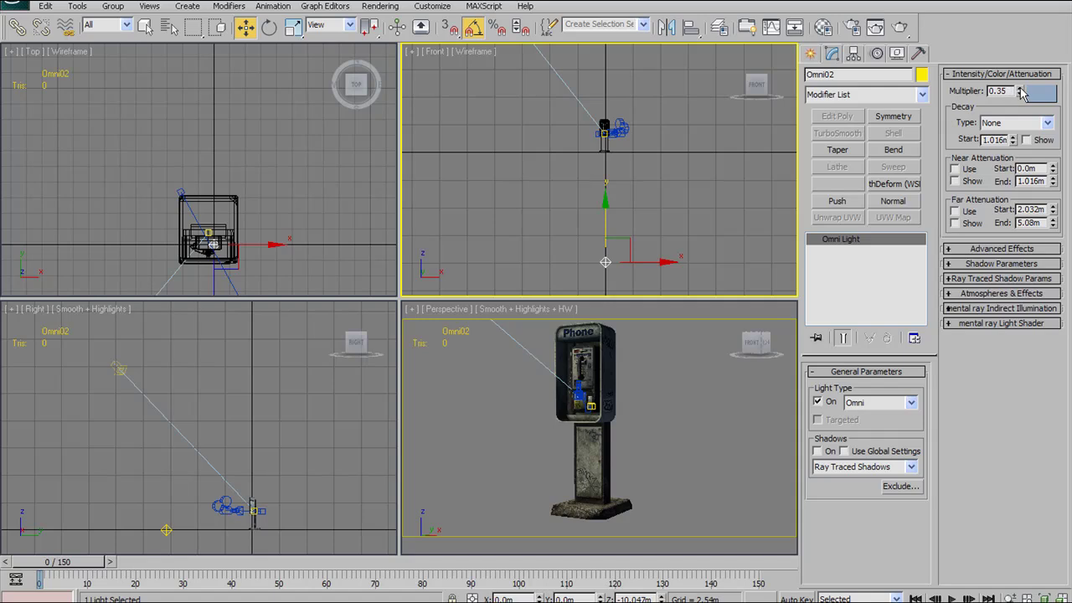
Step: Dim Omni02 to a 0.25 multiplier and tint it a paler grey-blue (181, 196, 213)
{"action": "left_click_drag", "start_coordinate": [1021, 93], "coordinate": [1020, 95]}
{"action": "left_click", "coordinate": [1047, 98]}
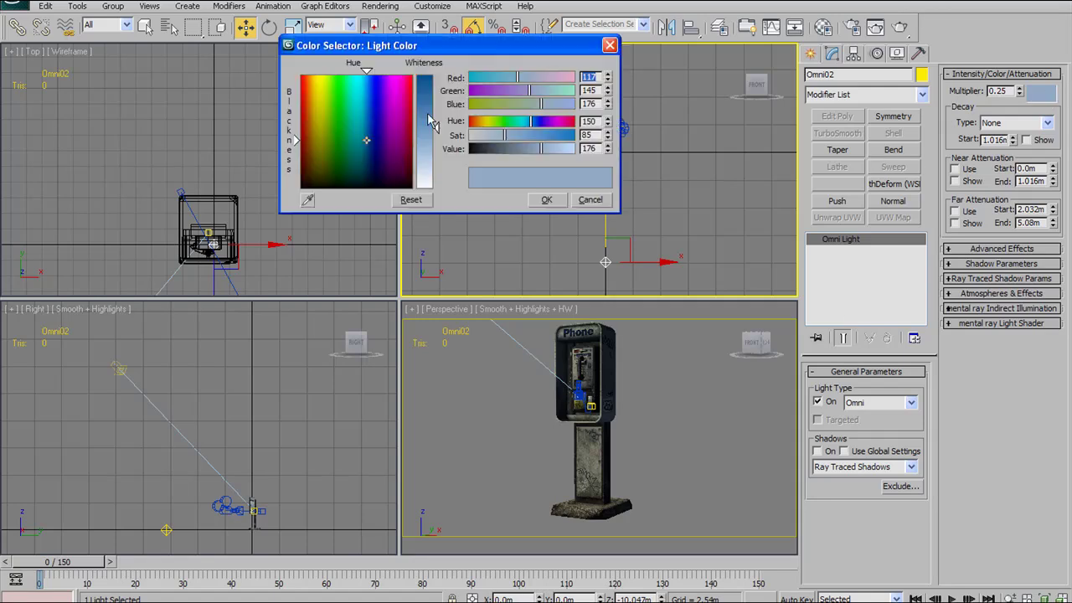
{"action": "left_click_drag", "start_coordinate": [481, 42], "coordinate": [354, 31]}
{"action": "left_click_drag", "start_coordinate": [312, 110], "coordinate": [311, 139]}
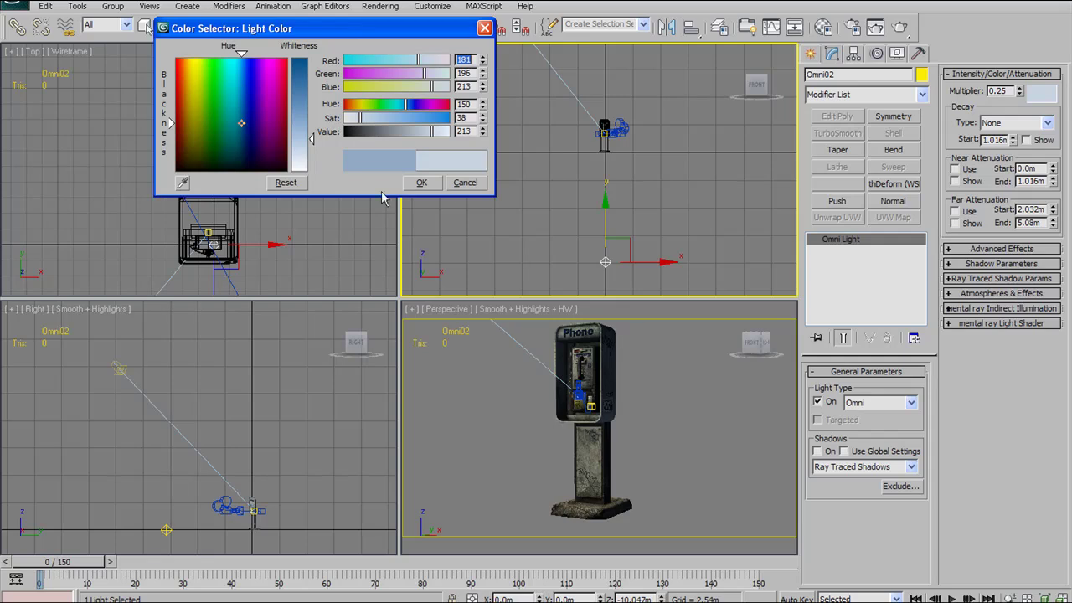
{"action": "left_click", "coordinate": [421, 184]}
{"action": "middle_click_drag", "start_coordinate": [670, 343], "coordinate": [670, 335]}
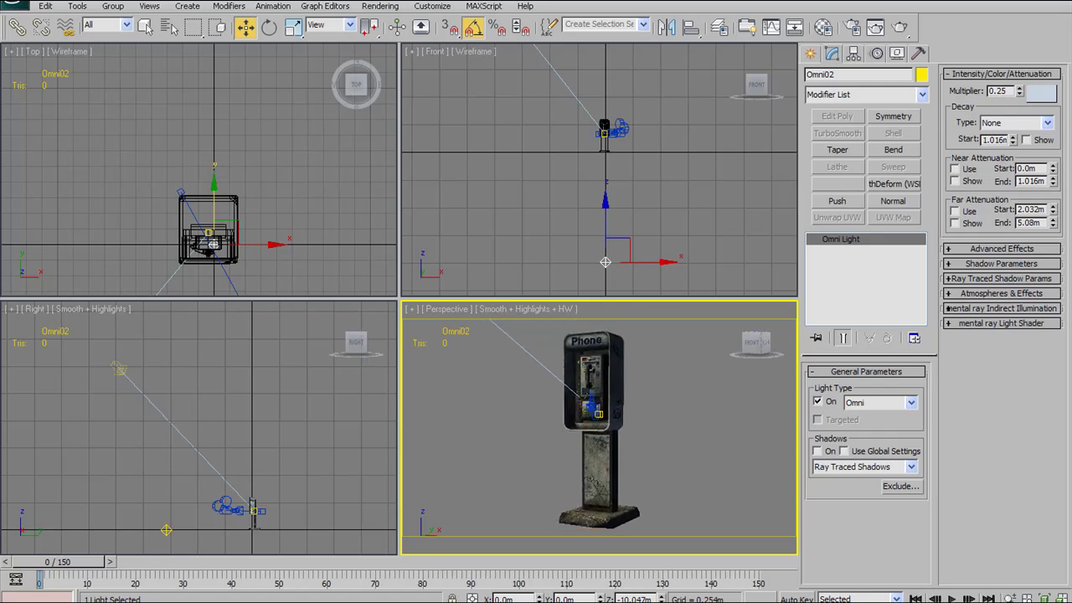
Step: Render the Perspective view and zoom in and out of the maximized payphone render
{"action": "left_click", "coordinate": [898, 32]}
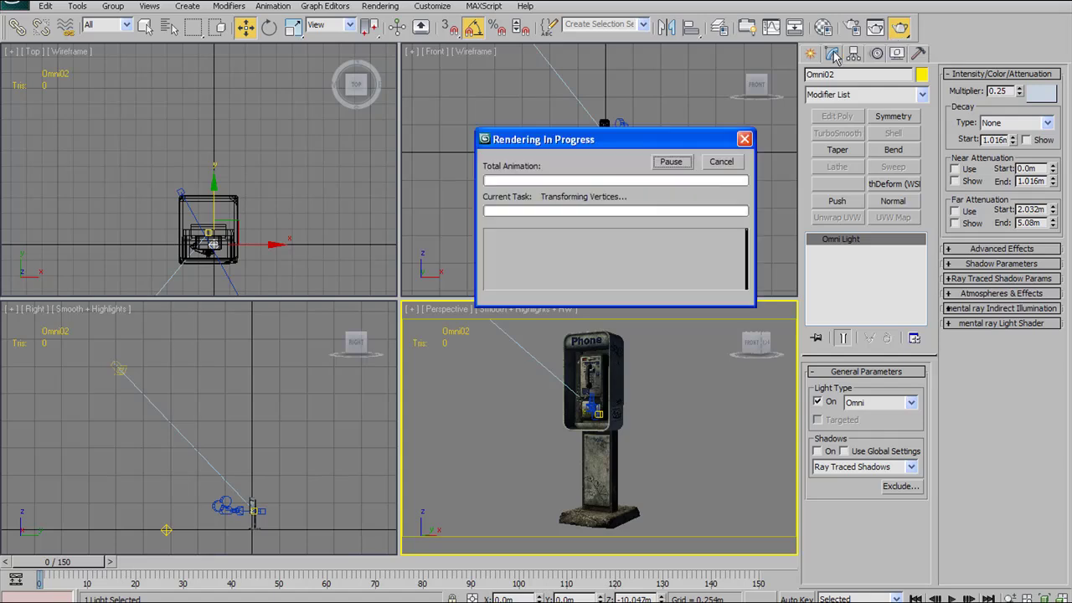
{"action": "left_click", "coordinate": [529, 25]}
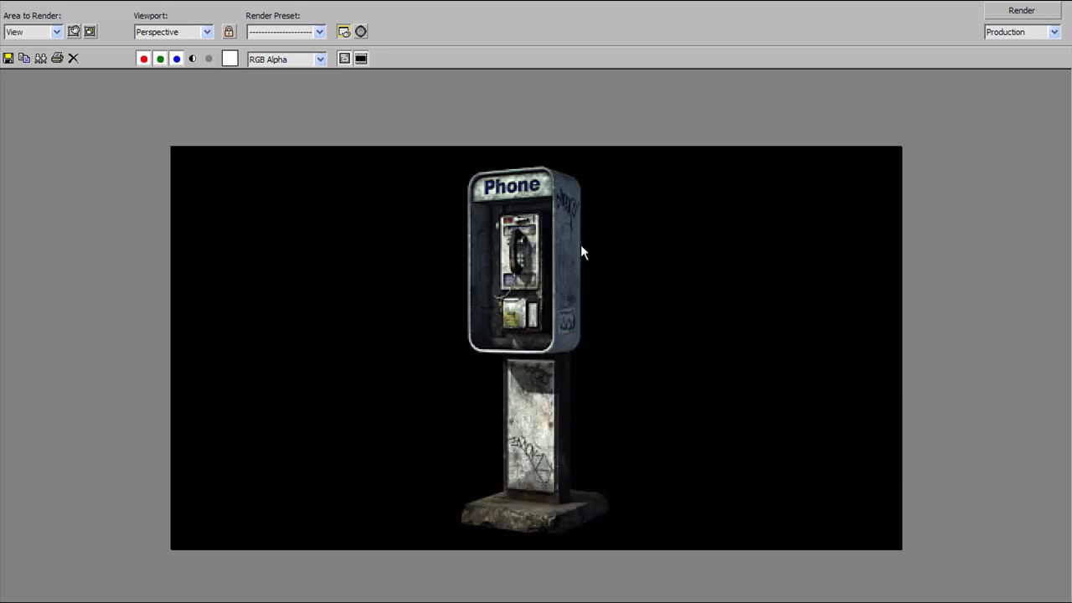
{"action": "scroll", "coordinate": [572, 223], "scroll_direction": "up", "scroll_amount": 2}
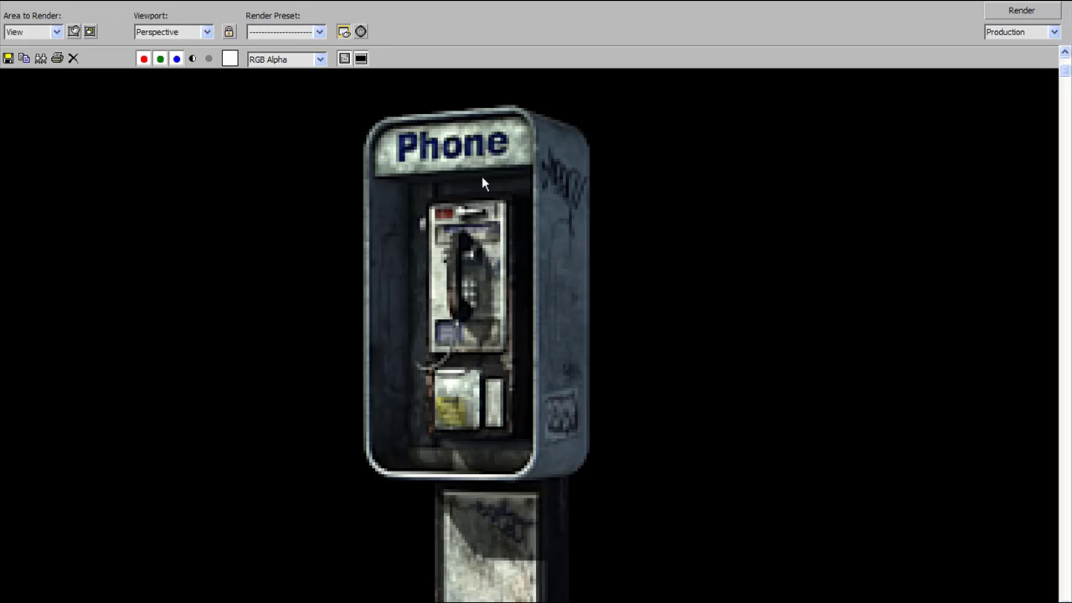
{"action": "scroll", "coordinate": [482, 177], "scroll_direction": "down", "scroll_amount": 2}
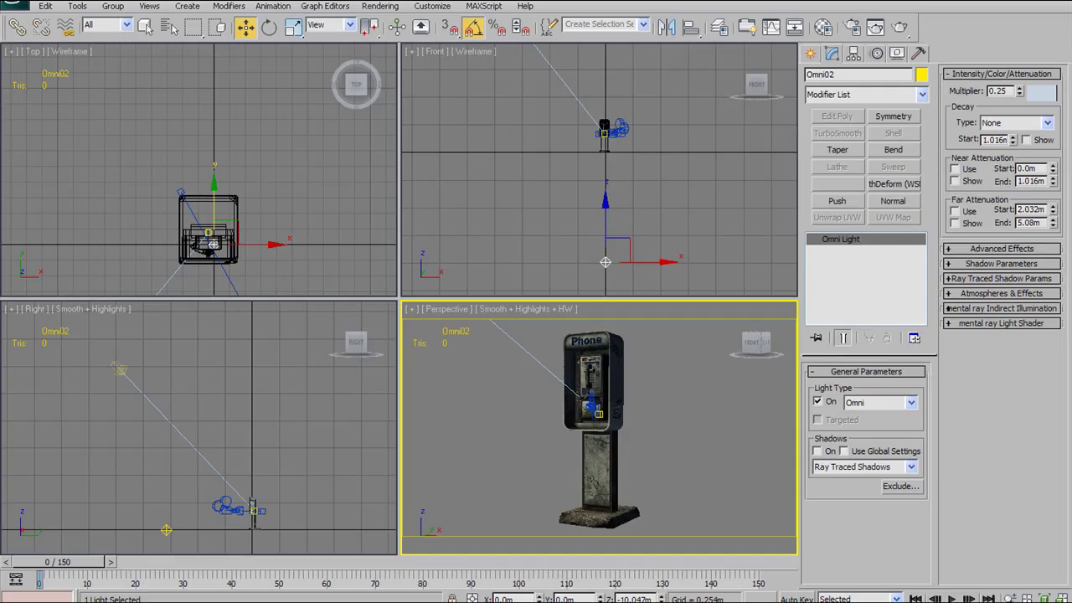
Step: Place a new omni light, Omni01, beside the payphone in the Top view
{"action": "left_click", "coordinate": [653, 185]}
{"action": "left_click", "coordinate": [259, 218]}
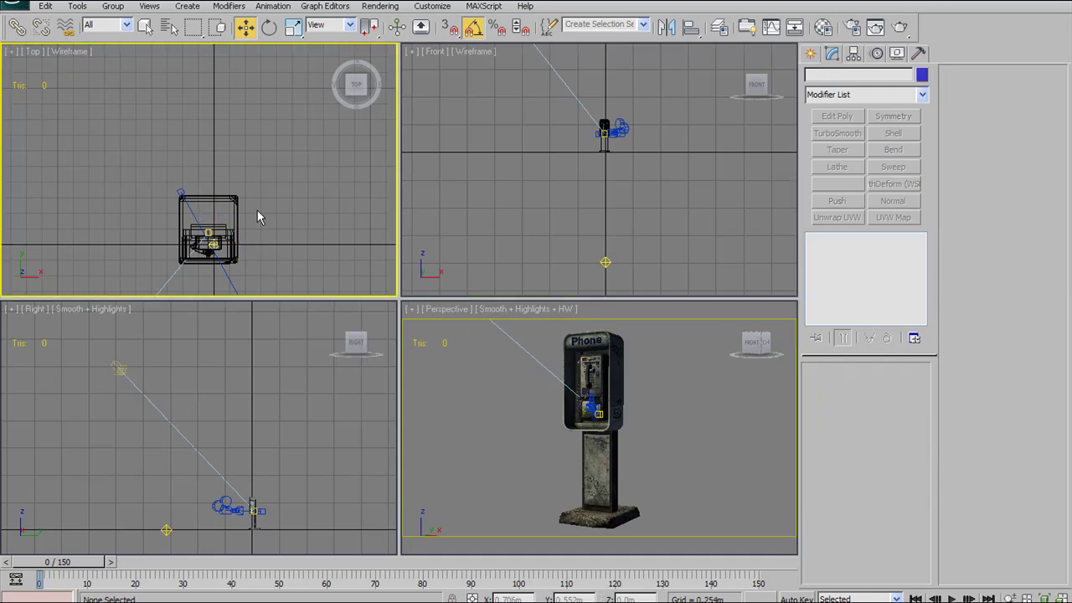
{"action": "scroll", "coordinate": [284, 210], "scroll_direction": "down", "scroll_amount": 5}
{"action": "middle_click_drag", "start_coordinate": [296, 210], "coordinate": [222, 98]}
{"action": "scroll", "coordinate": [307, 203], "scroll_direction": "down", "scroll_amount": 2}
{"action": "middle_click_drag", "start_coordinate": [306, 203], "coordinate": [277, 218]}
{"action": "left_click", "coordinate": [349, 225]}
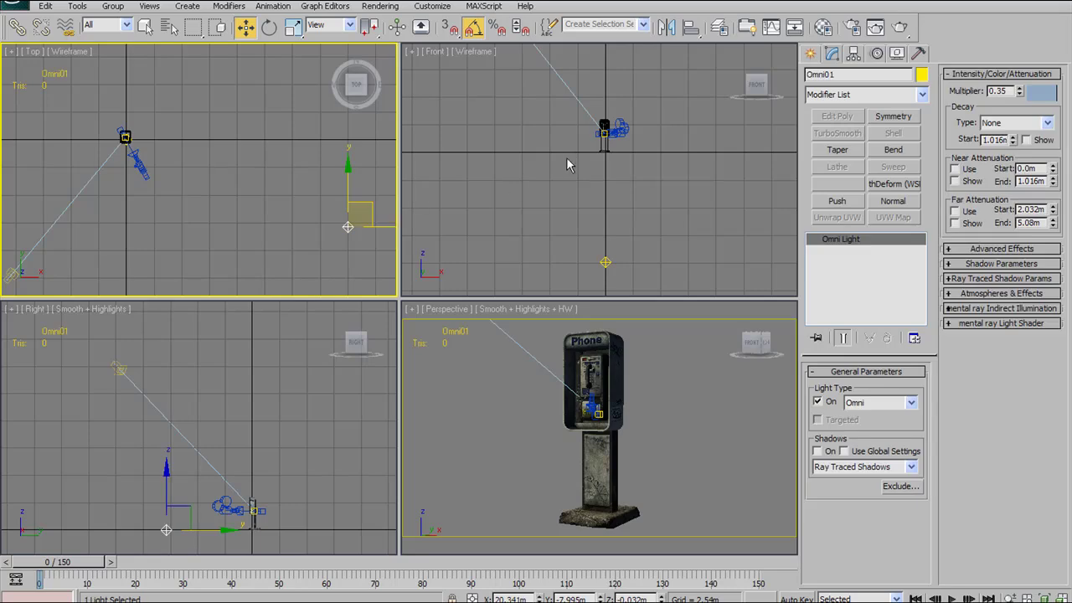
Step: Render a test image of the Perspective view with Shift+Q and inspect it up close
{"action": "right_click", "coordinate": [693, 358]}
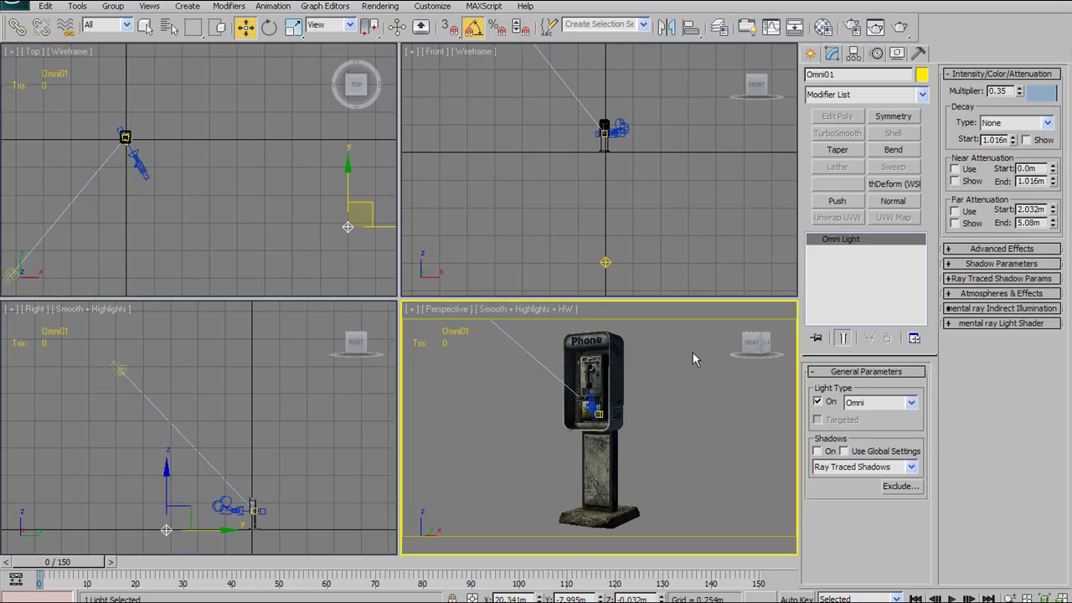
{"action": "key", "text": "shift+q"}
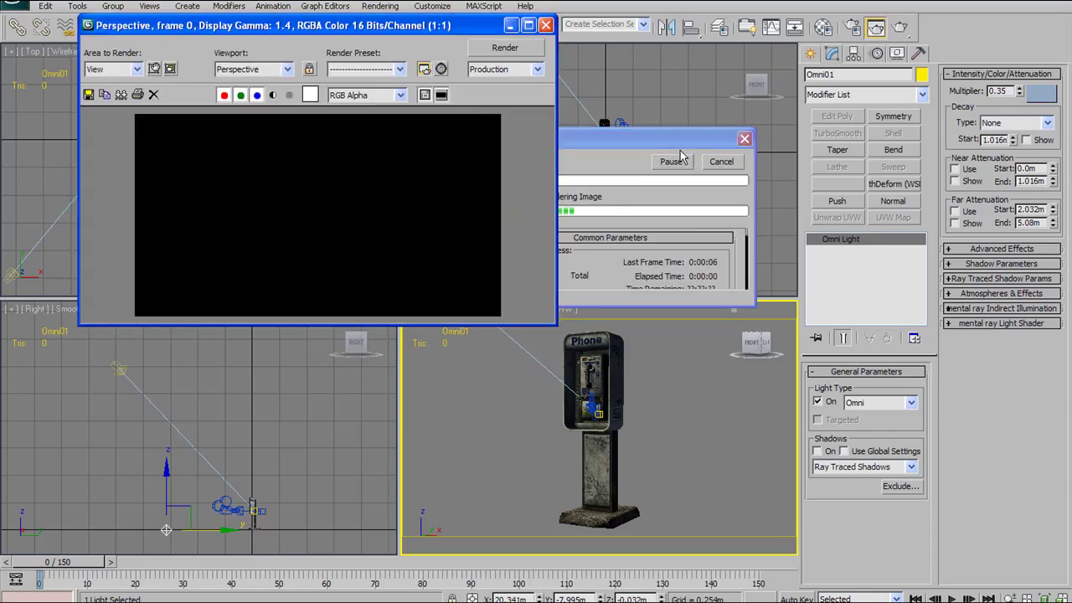
{"action": "left_click", "coordinate": [529, 25]}
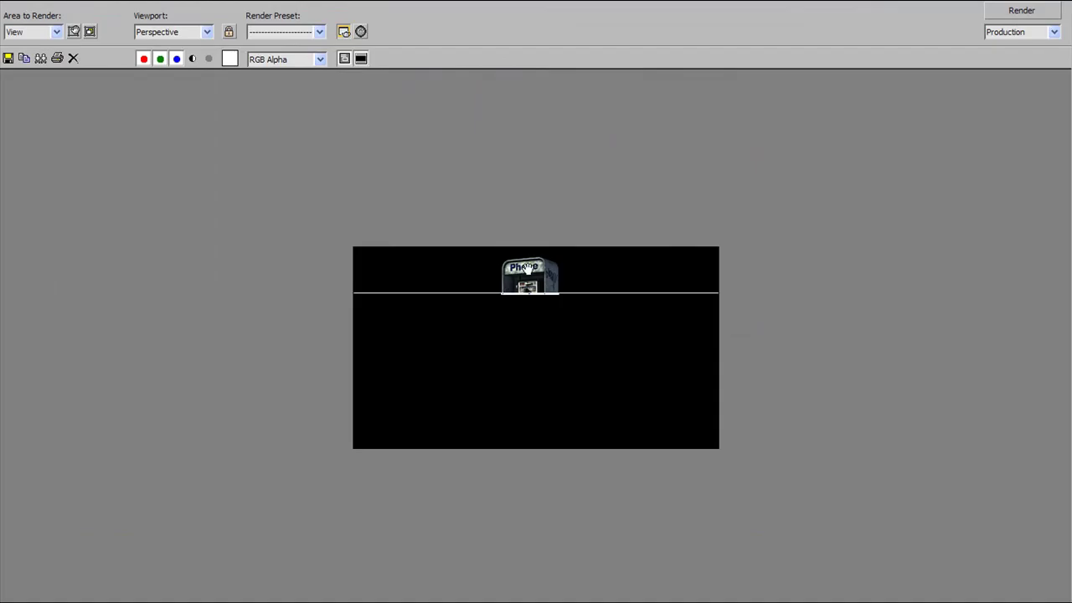
{"action": "scroll", "coordinate": [555, 304], "scroll_direction": "up", "scroll_amount": 2}
{"action": "scroll", "coordinate": [573, 167], "scroll_direction": "down", "scroll_amount": 2}
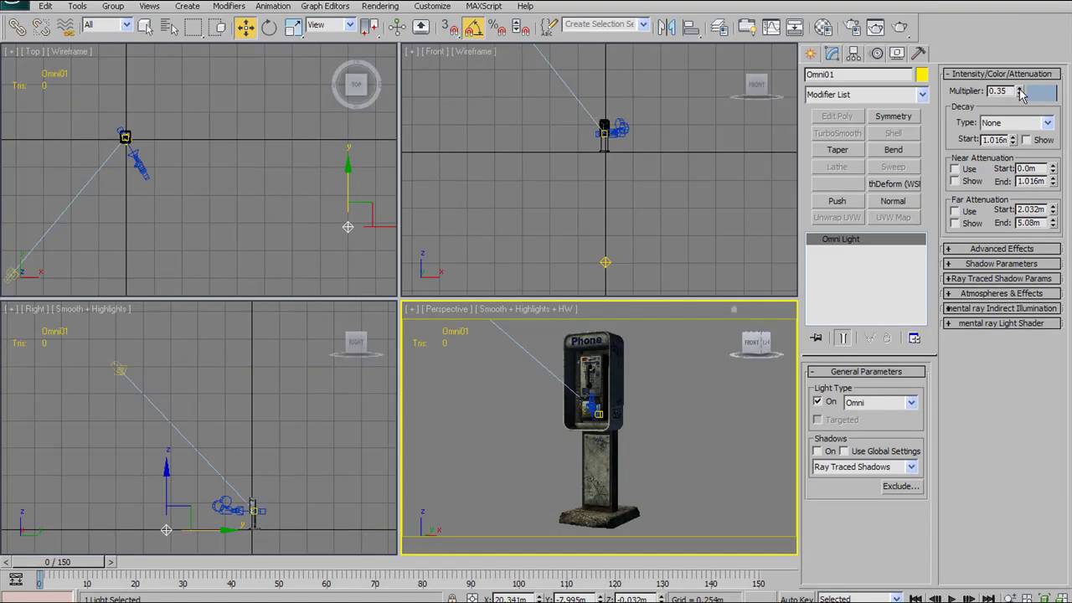
Step: Lower Omni01's multiplier to 0.3, deepen its colour to a more saturated blue, and re-render
{"action": "left_click_drag", "start_coordinate": [1021, 93], "coordinate": [1021, 92]}
{"action": "left_click", "coordinate": [1042, 93]}
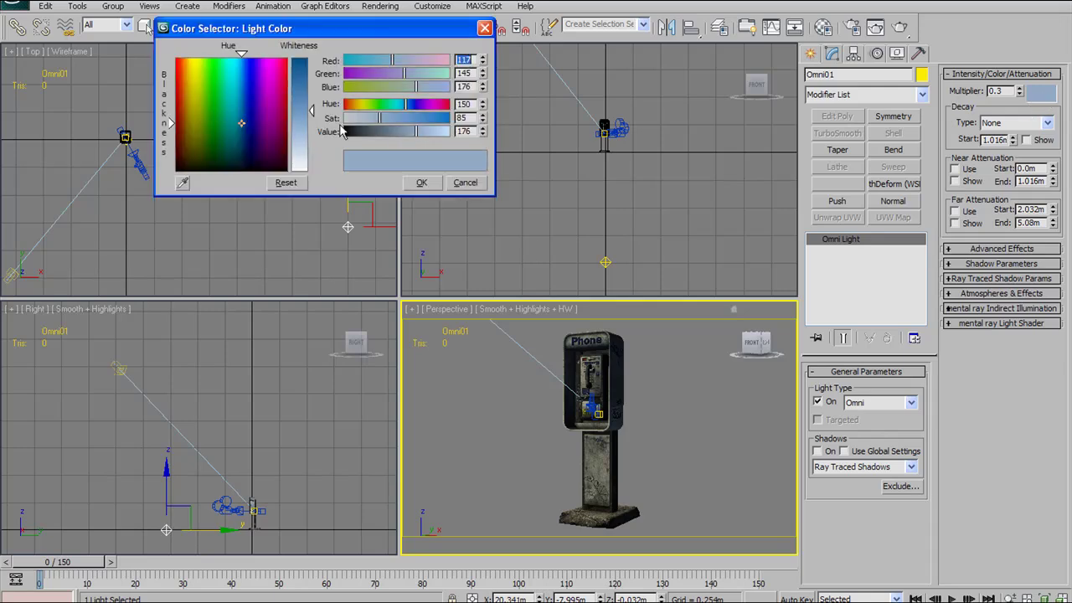
{"action": "left_click_drag", "start_coordinate": [313, 111], "coordinate": [313, 100]}
{"action": "left_click", "coordinate": [423, 182]}
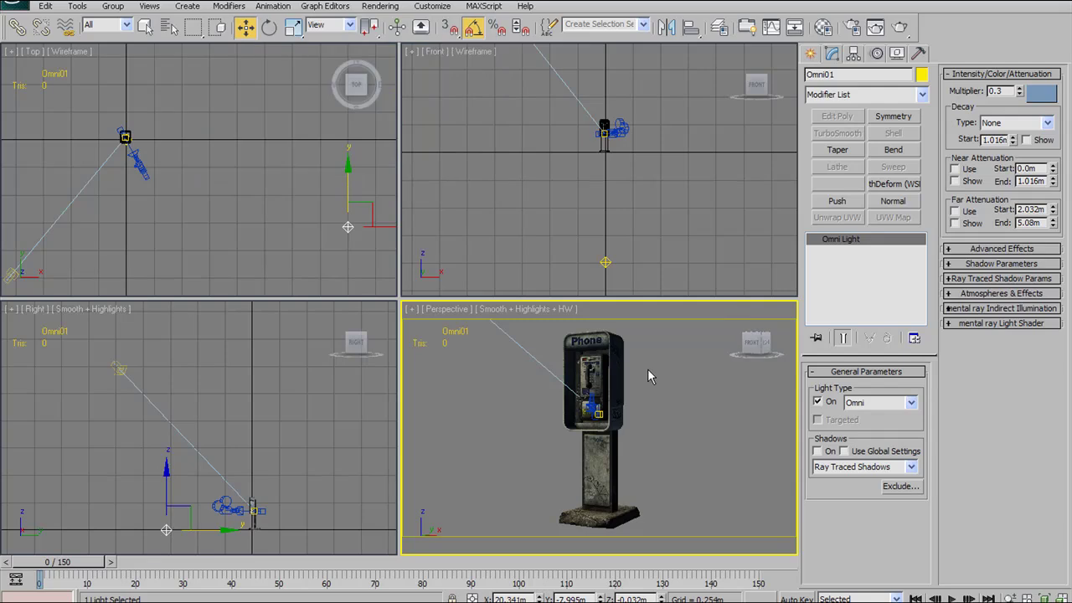
{"action": "left_click", "coordinate": [899, 26]}
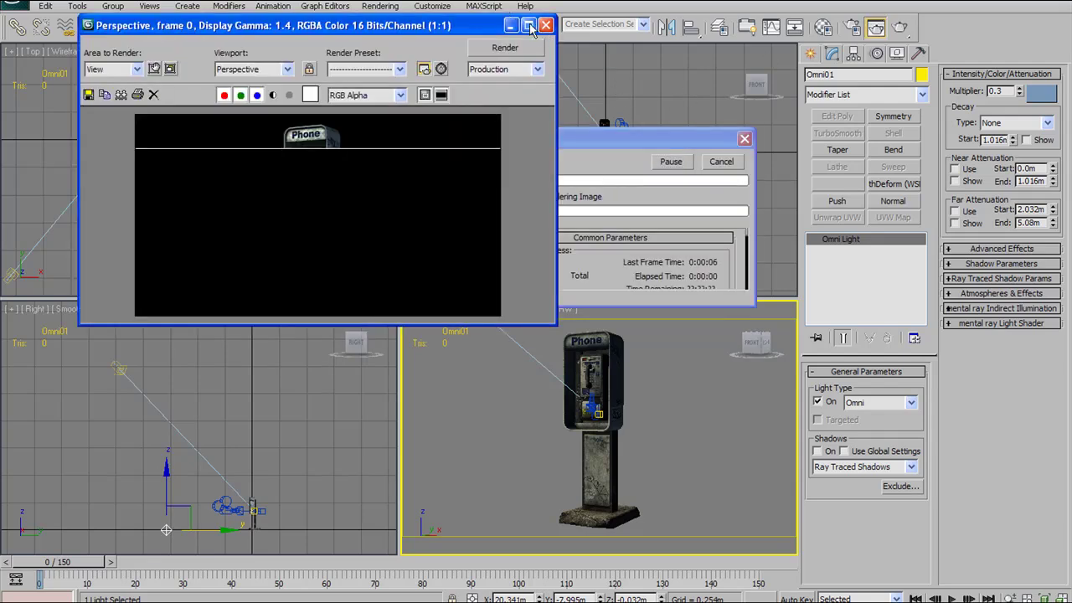
Step: Inspect the finished render up close in the maximized render window, then leave it
{"action": "left_click", "coordinate": [529, 25]}
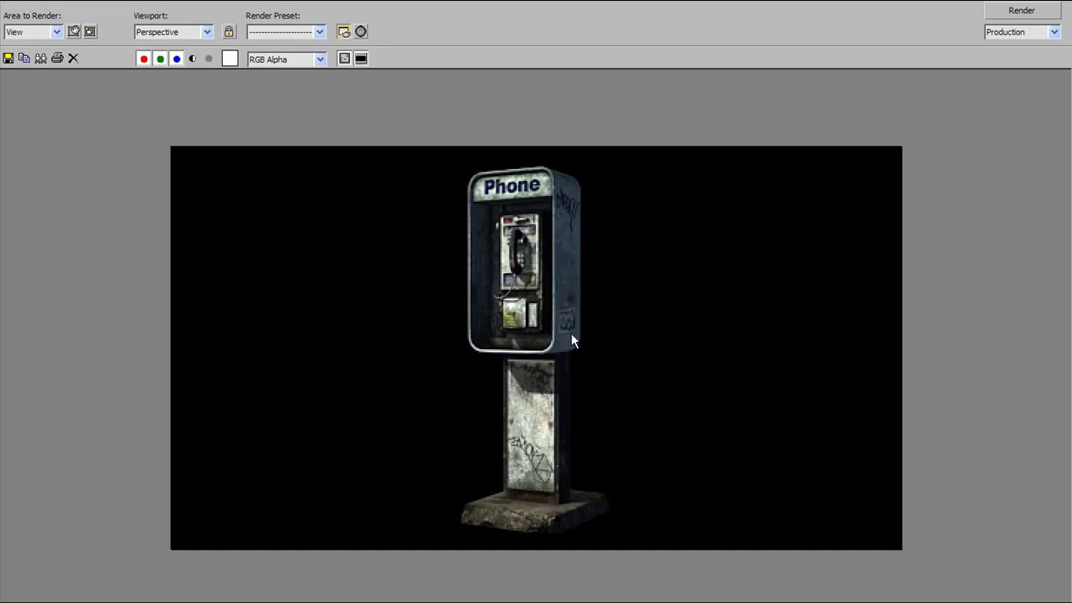
{"action": "scroll", "coordinate": [527, 216], "scroll_direction": "up", "scroll_amount": 3}
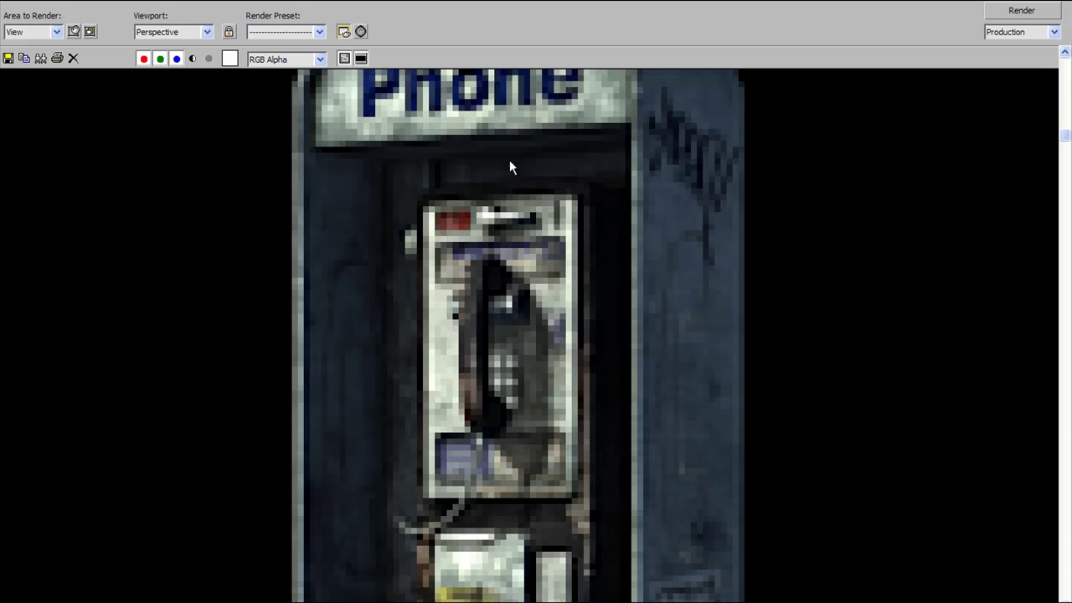
{"action": "scroll", "coordinate": [510, 167], "scroll_direction": "down", "scroll_amount": 5}
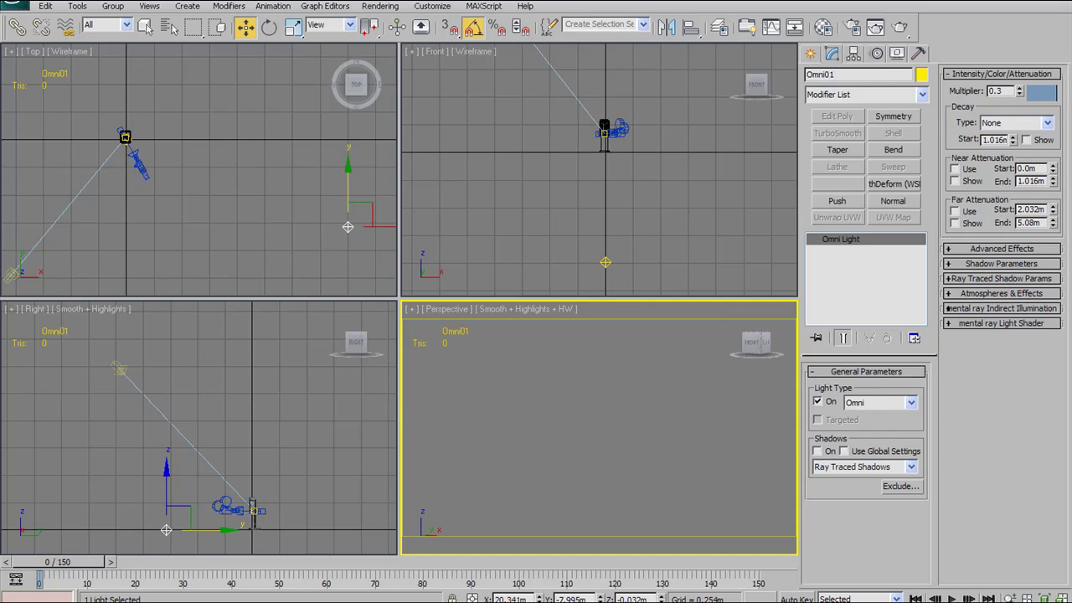
{"action": "left_click", "coordinate": [14, 5]}
Step: Save the scene as Renders_Tut04.max in the Rendering Tut folder
{"action": "left_click", "coordinate": [75, 161]}
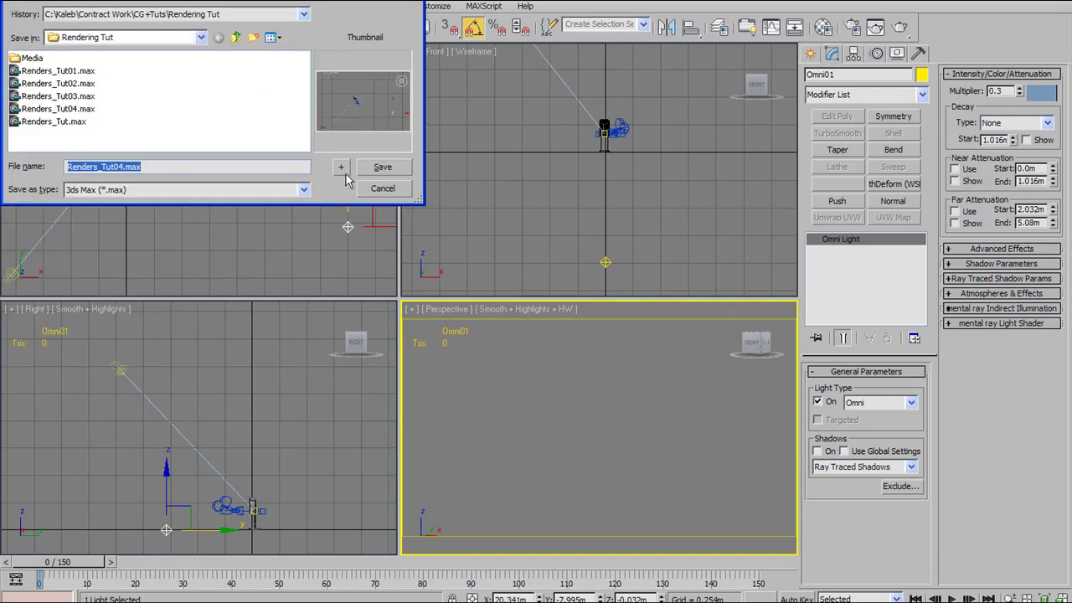
{"action": "left_click", "coordinate": [341, 169]}
{"action": "left_click", "coordinate": [342, 169]}
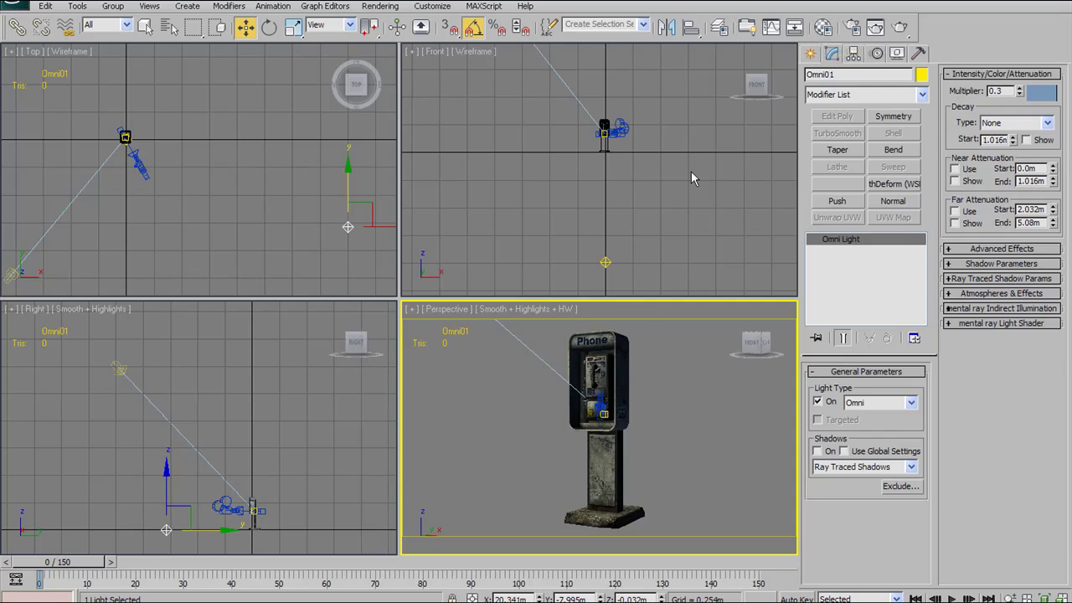
Step: Switch the render output size from HDTV to a Custom 1080 × 1920 portrait format
{"action": "left_click", "coordinate": [852, 30]}
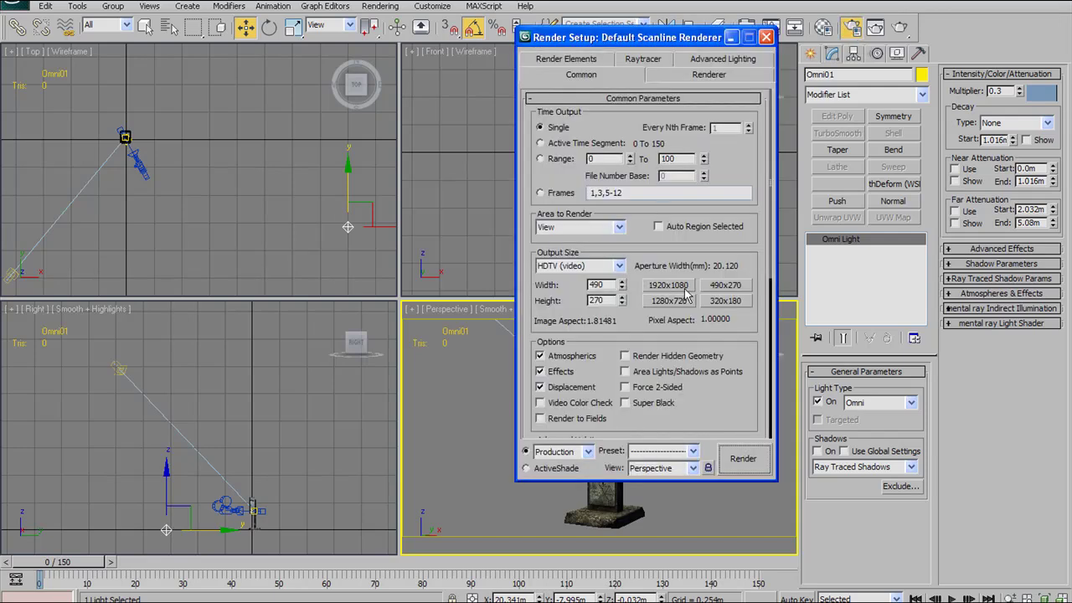
{"action": "left_click", "coordinate": [618, 266]}
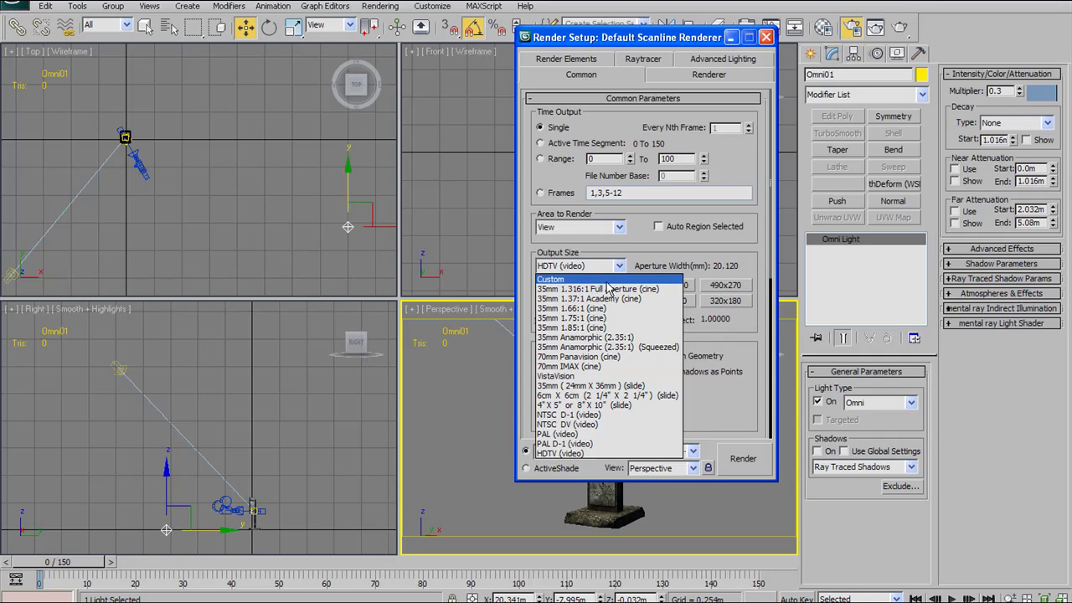
{"action": "left_click", "coordinate": [608, 285]}
{"action": "left_click_drag", "start_coordinate": [717, 40], "coordinate": [678, 42]}
{"action": "left_click", "coordinate": [729, 39]}
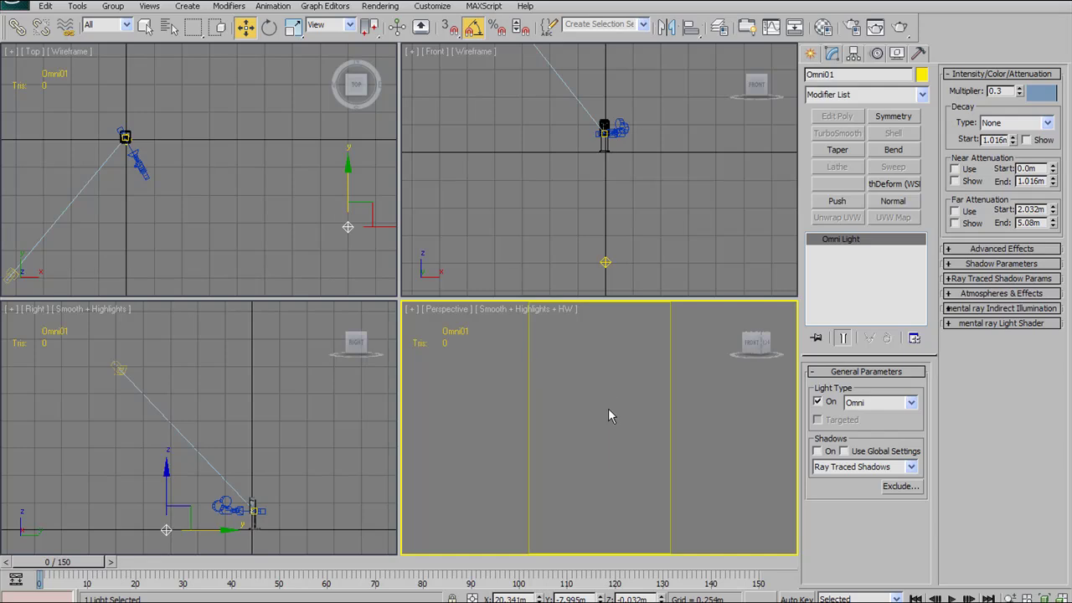
{"action": "key", "text": "c"}
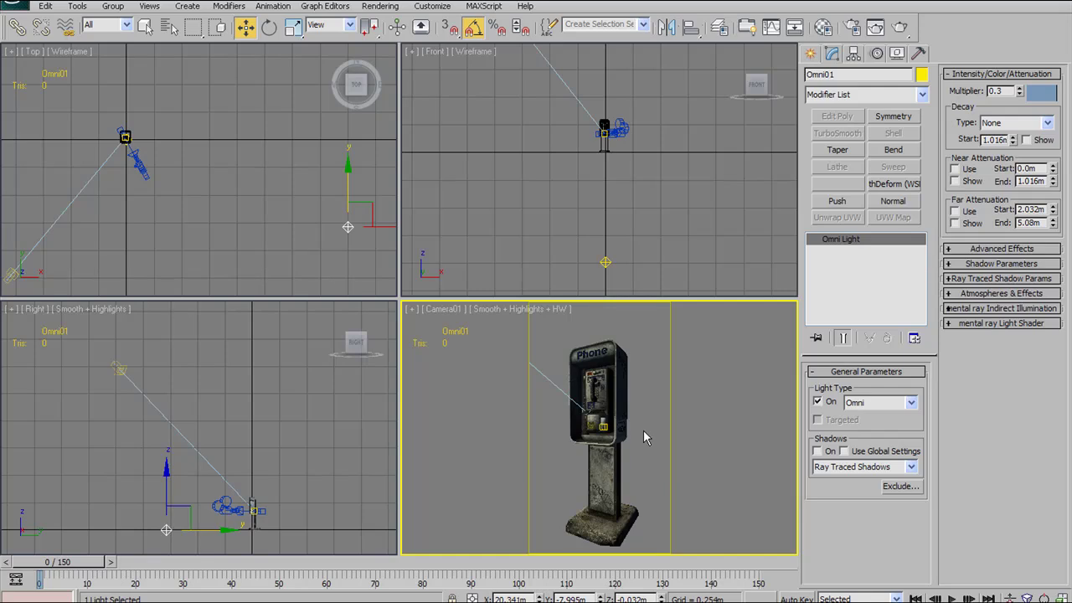
Step: Reframe Camera01 with the booth higher, maximize its view, and reopen Render Setup
{"action": "middle_click_drag", "start_coordinate": [635, 412], "coordinate": [632, 401]}
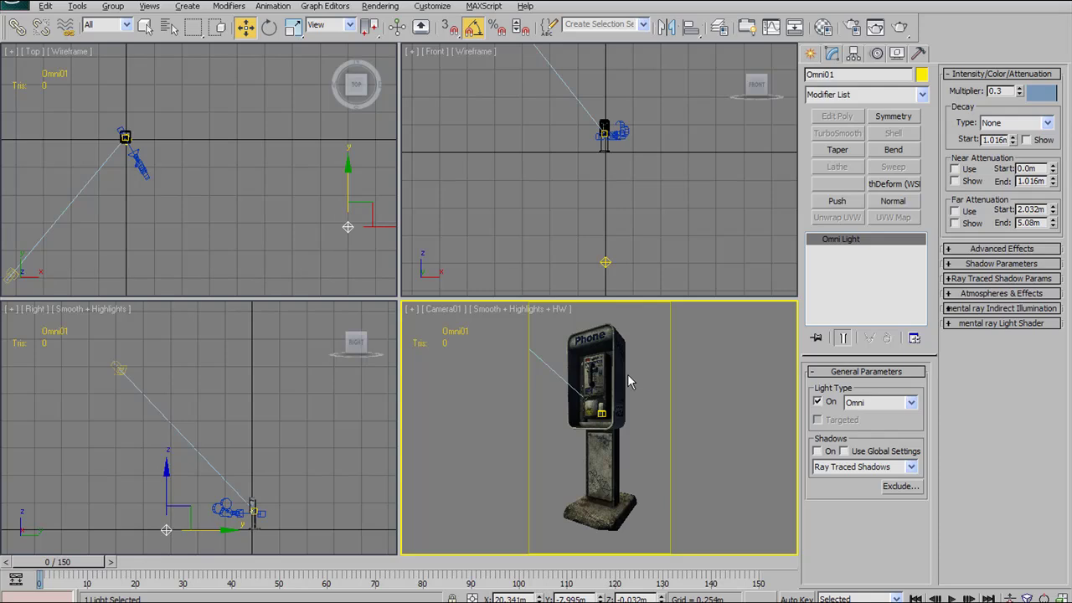
{"action": "key", "text": "alt+w"}
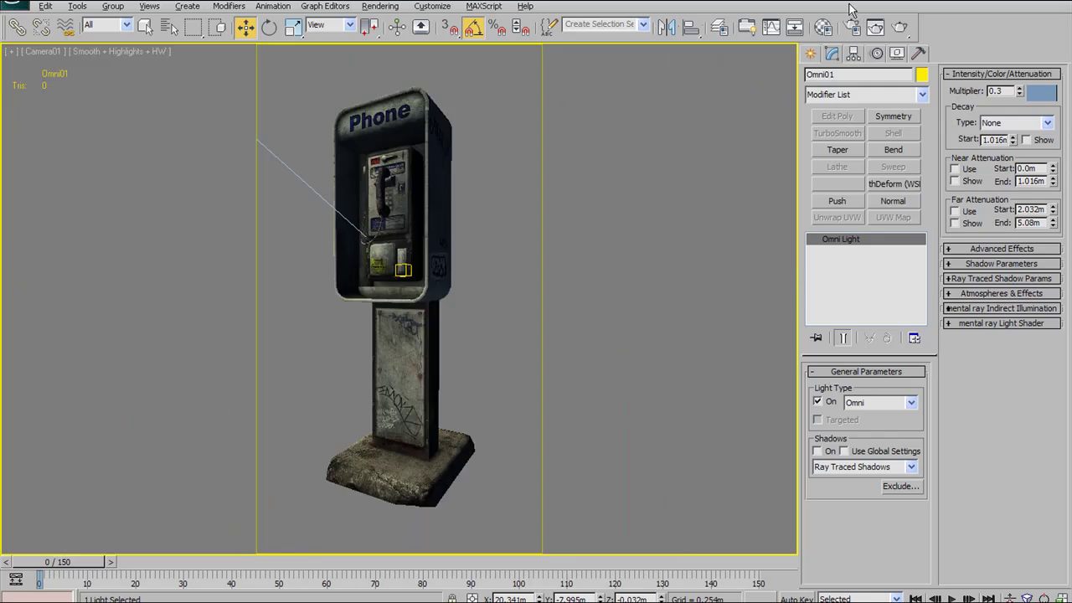
{"action": "left_click", "coordinate": [851, 30]}
{"action": "left_click_drag", "start_coordinate": [641, 39], "coordinate": [664, 60]}
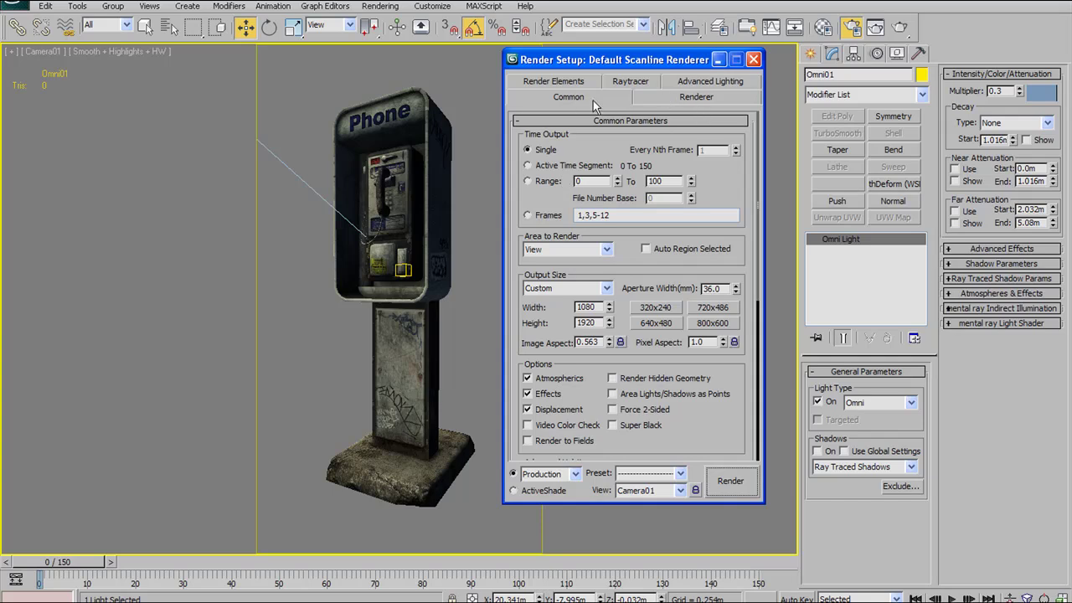
Step: Select Light Tracer as the advanced lighting plug-in, with 250 rays per sample
{"action": "left_click", "coordinate": [689, 87]}
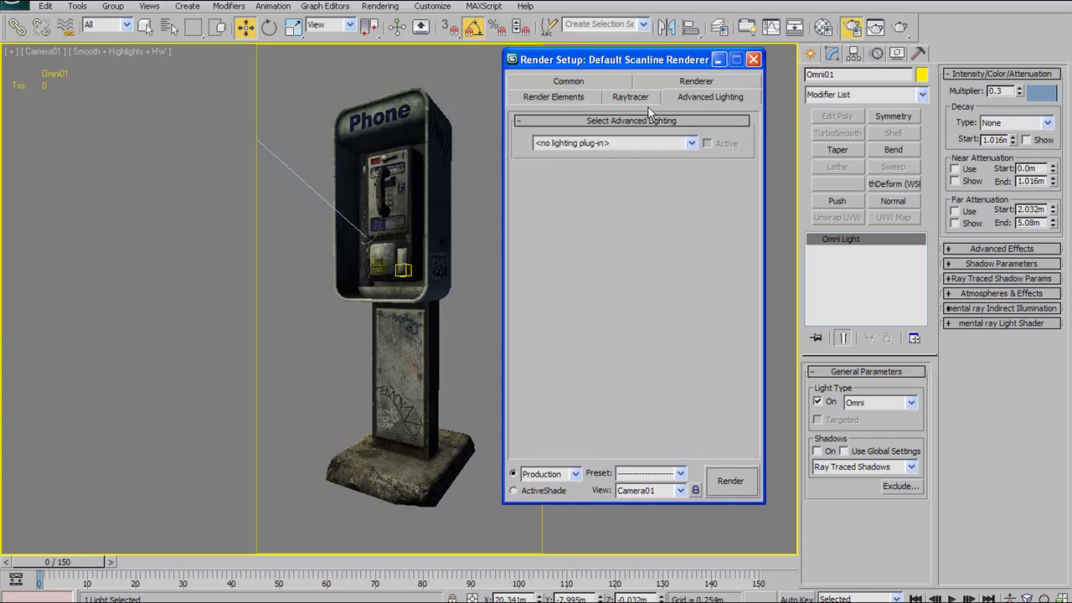
{"action": "left_click", "coordinate": [694, 143]}
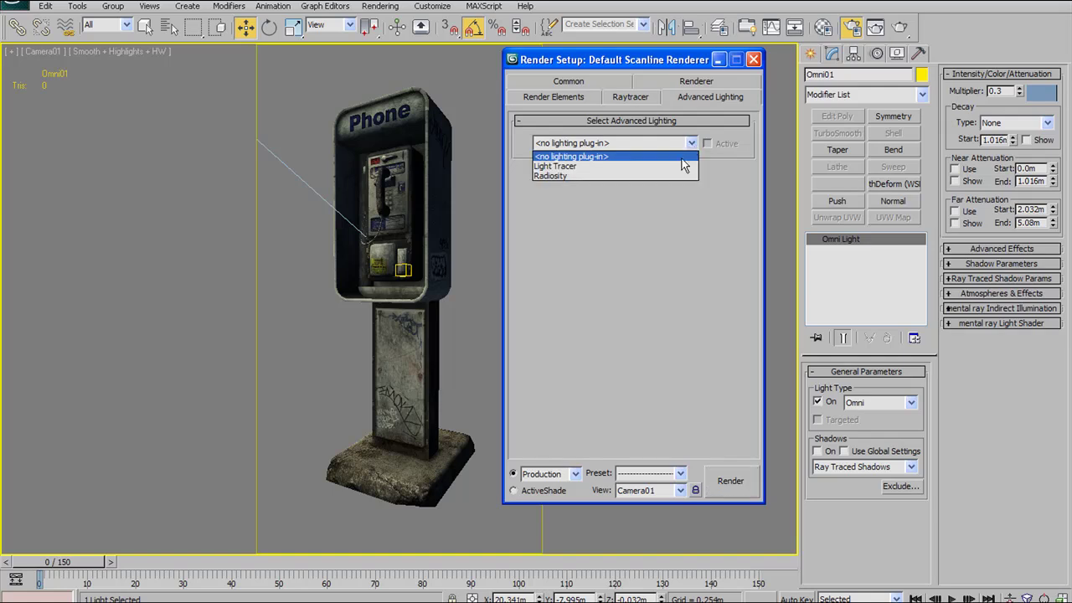
{"action": "left_click", "coordinate": [679, 165]}
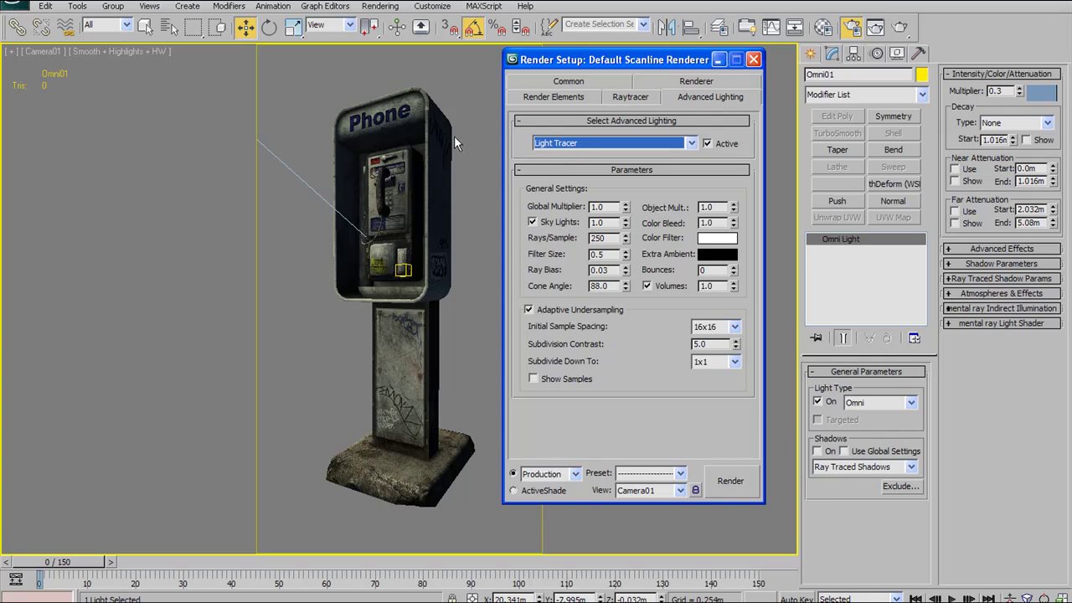
{"action": "left_click", "coordinate": [657, 84]}
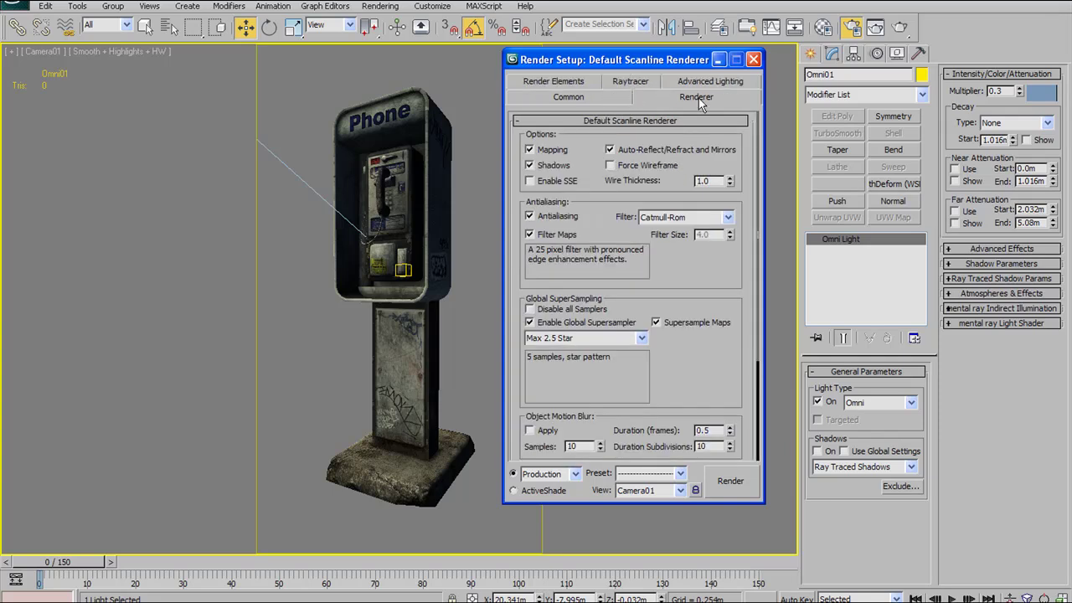
{"action": "left_click_drag", "start_coordinate": [668, 251], "coordinate": [696, 173]}
{"action": "left_click", "coordinate": [561, 241]}
{"action": "left_click", "coordinate": [728, 135]}
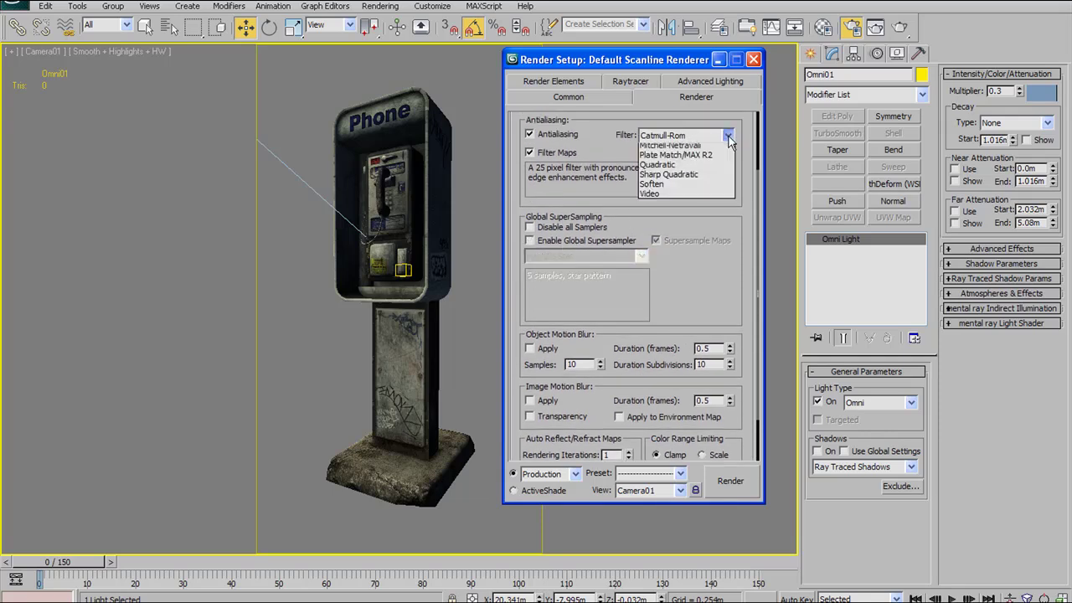
{"action": "left_click", "coordinate": [718, 146]}
{"action": "left_click_drag", "start_coordinate": [699, 186], "coordinate": [681, 280]}
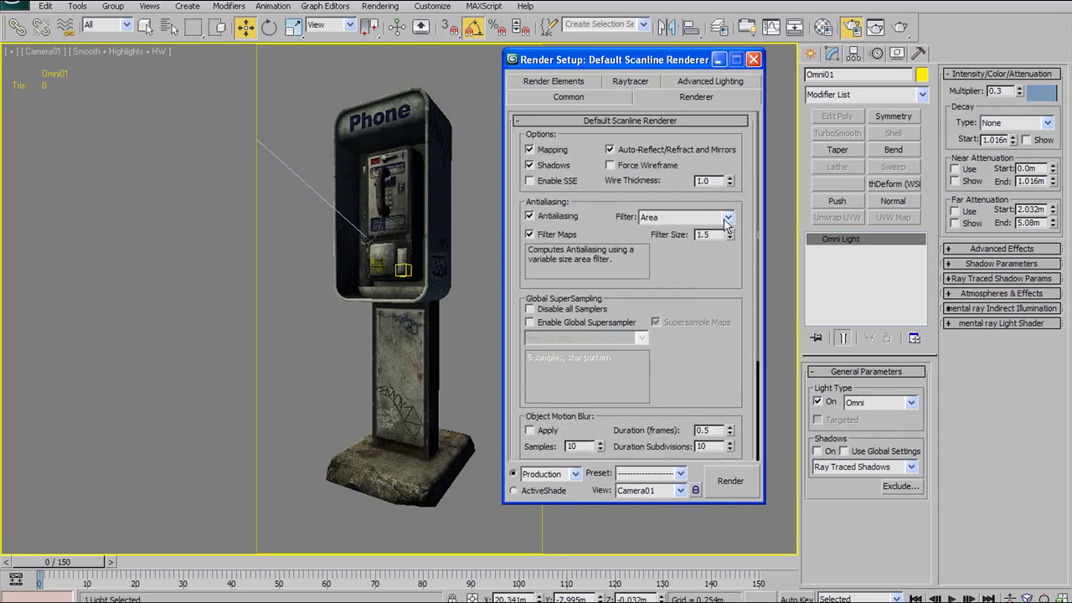
{"action": "left_click_drag", "start_coordinate": [624, 67], "coordinate": [677, 82]}
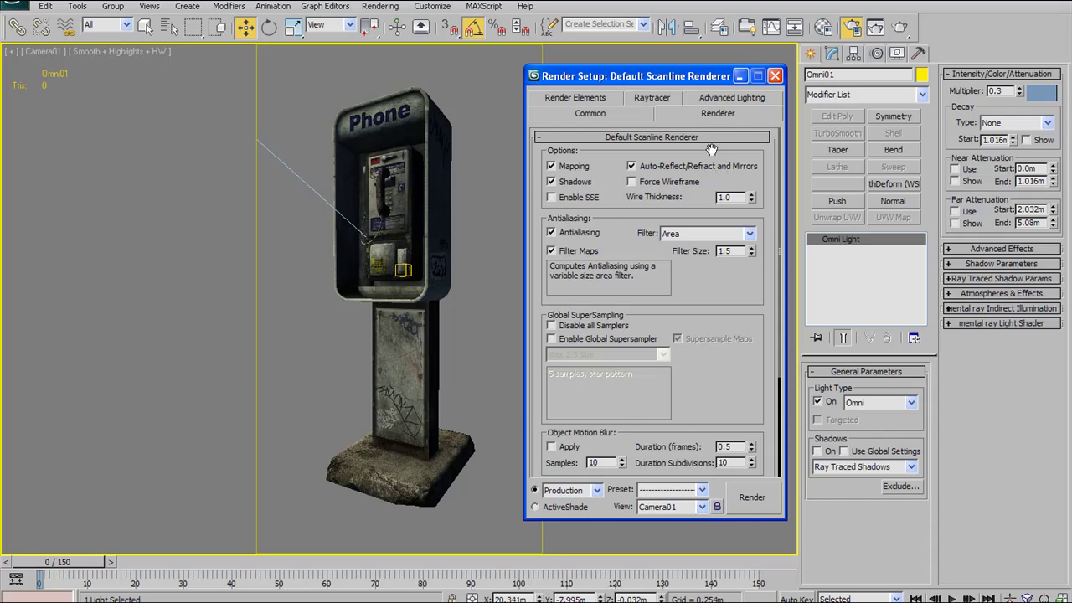
{"action": "scroll", "coordinate": [701, 344], "scroll_direction": "down", "scroll_amount": 2}
{"action": "scroll", "coordinate": [701, 343], "scroll_direction": "up", "scroll_amount": 2}
{"action": "scroll", "coordinate": [701, 352], "scroll_direction": "down", "scroll_amount": 1}
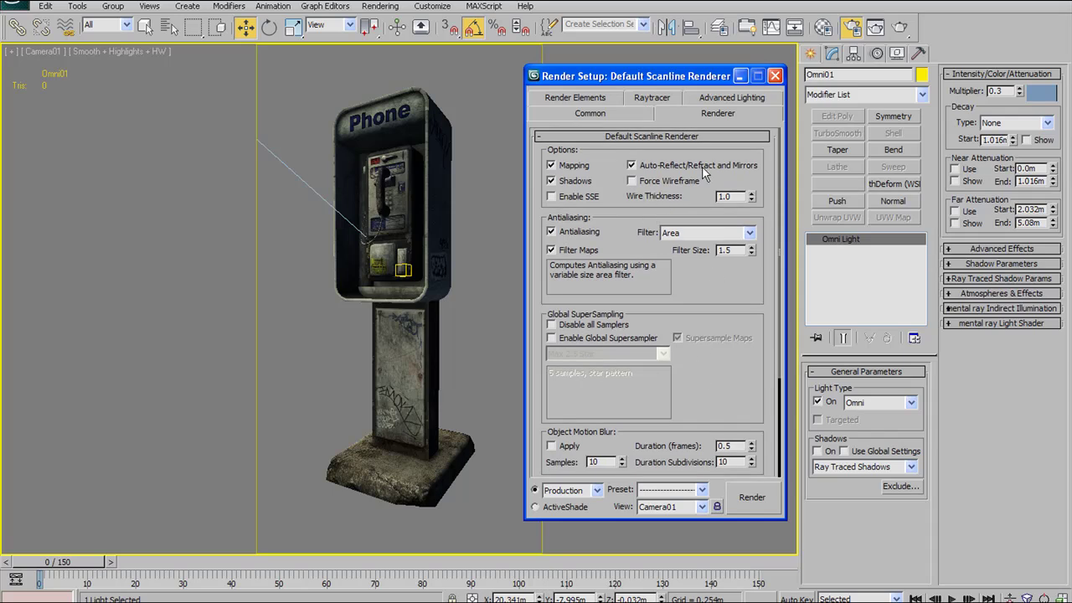
{"action": "scroll", "coordinate": [628, 251], "scroll_direction": "down", "scroll_amount": 2}
{"action": "scroll", "coordinate": [626, 266], "scroll_direction": "up", "scroll_amount": 2}
{"action": "scroll", "coordinate": [625, 266], "scroll_direction": "down", "scroll_amount": 3}
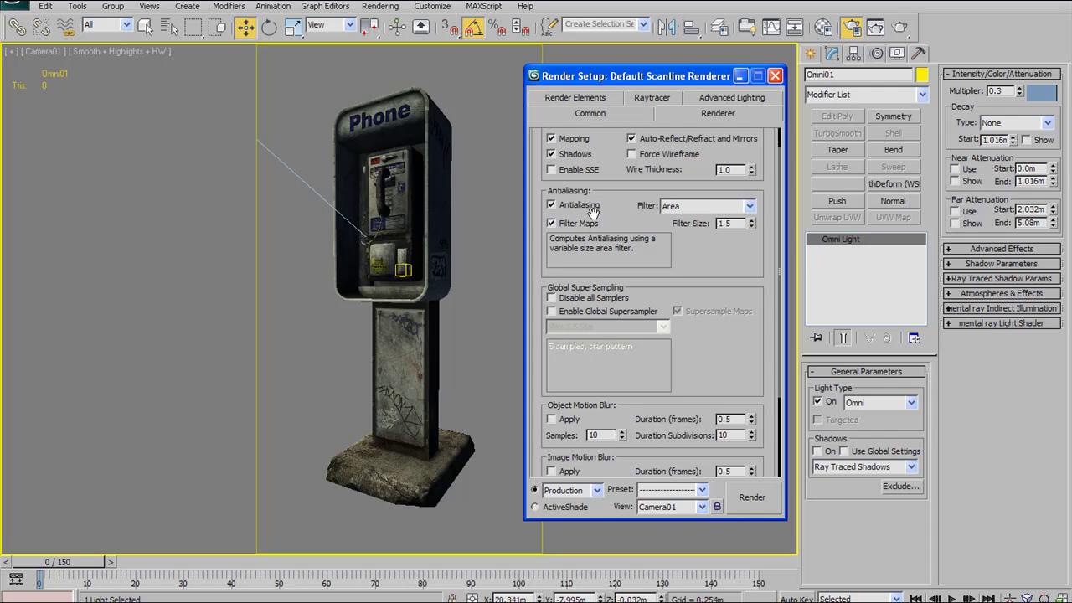
{"action": "left_click", "coordinate": [750, 207]}
{"action": "left_click", "coordinate": [750, 211]}
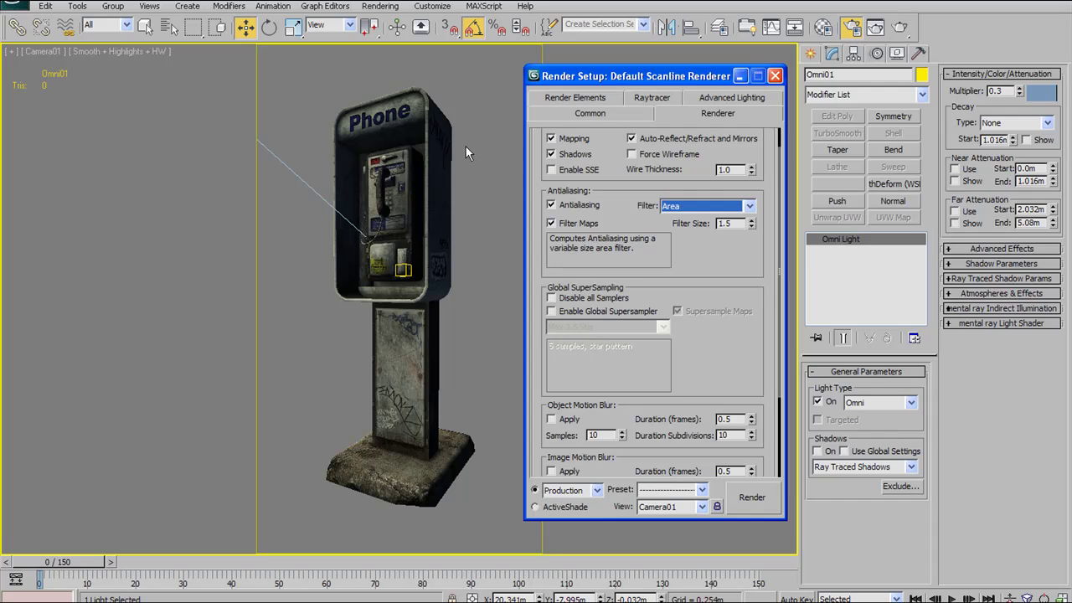
{"action": "left_click_drag", "start_coordinate": [569, 75], "coordinate": [574, 102]}
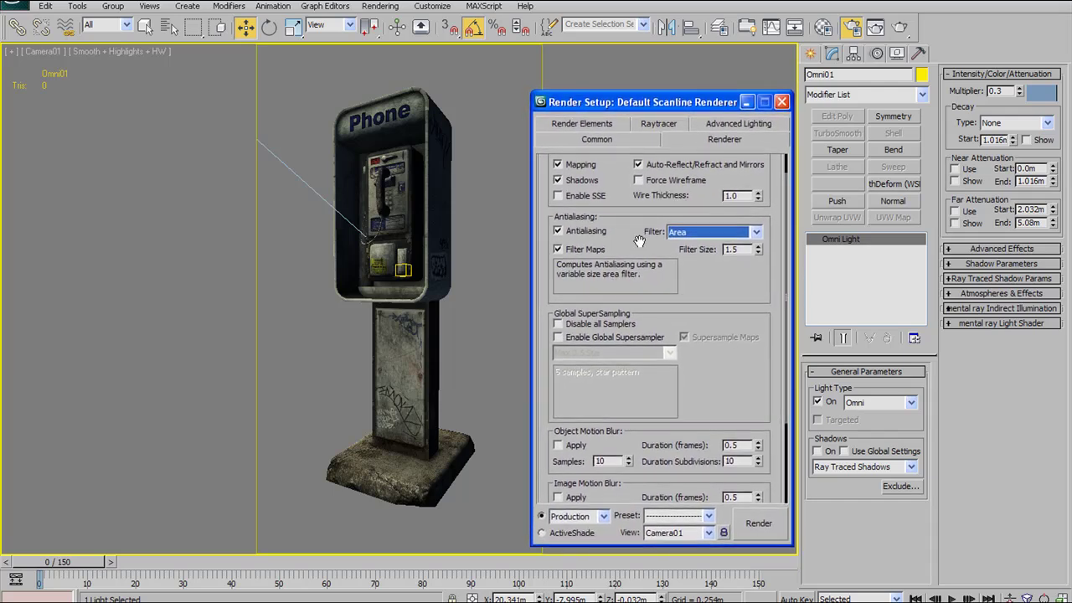
Step: Change the antialiasing filter from Area to Catmull-Rom for stronger edge enhancement
{"action": "left_click", "coordinate": [757, 232]}
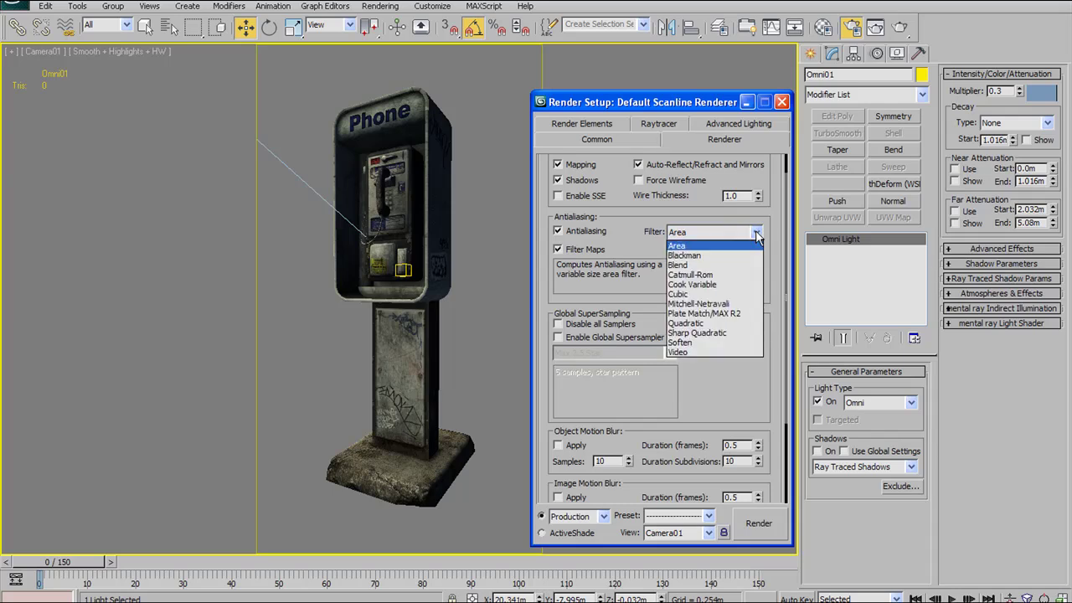
{"action": "left_click", "coordinate": [693, 274]}
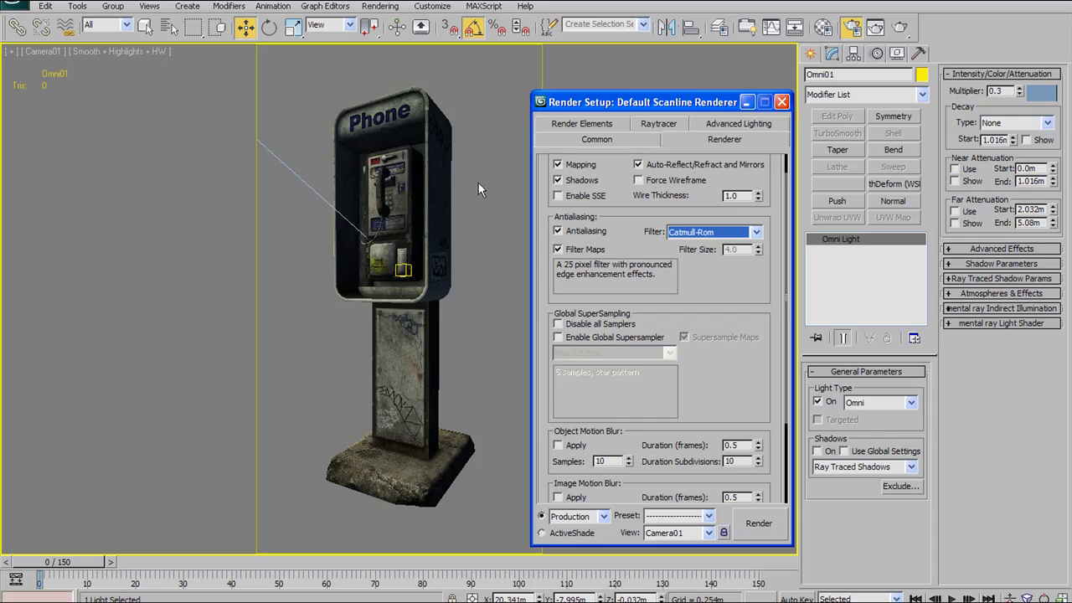
{"action": "left_click_drag", "start_coordinate": [713, 280], "coordinate": [663, 201]}
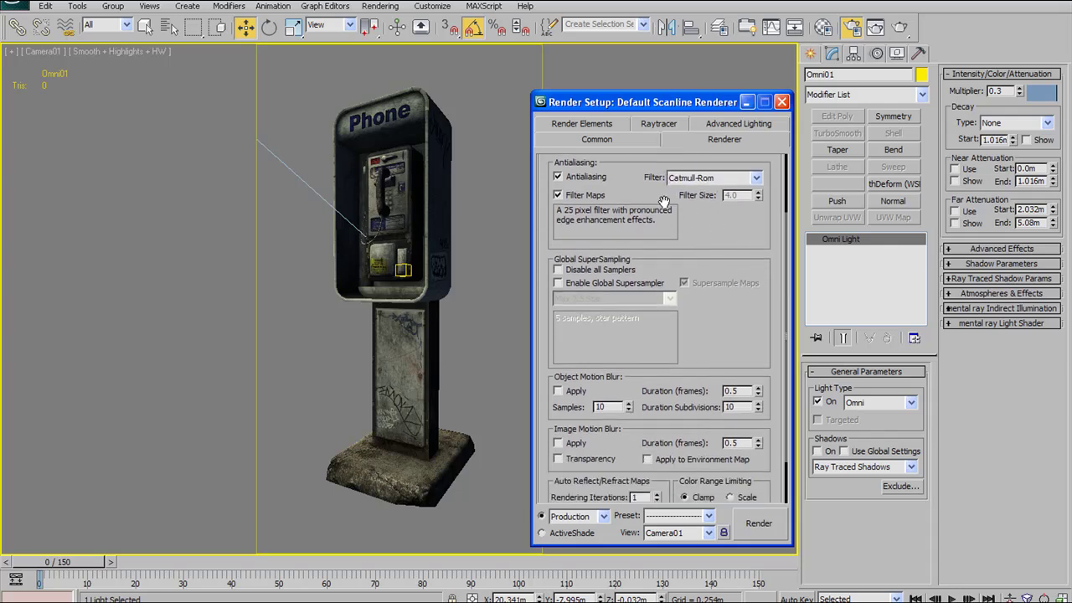
{"action": "left_click", "coordinate": [755, 177]}
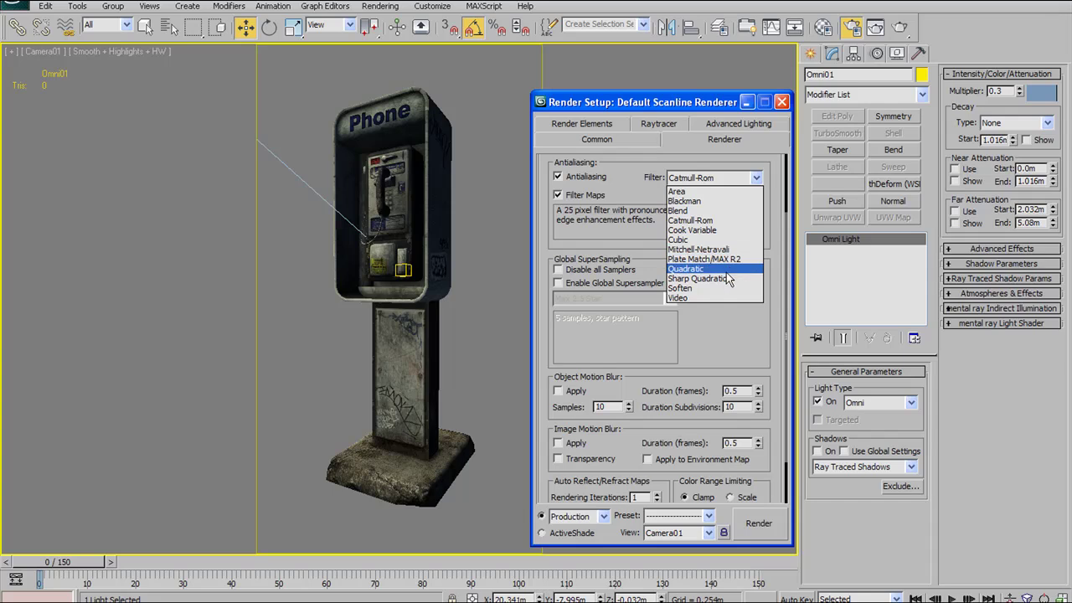
{"action": "left_click", "coordinate": [686, 221]}
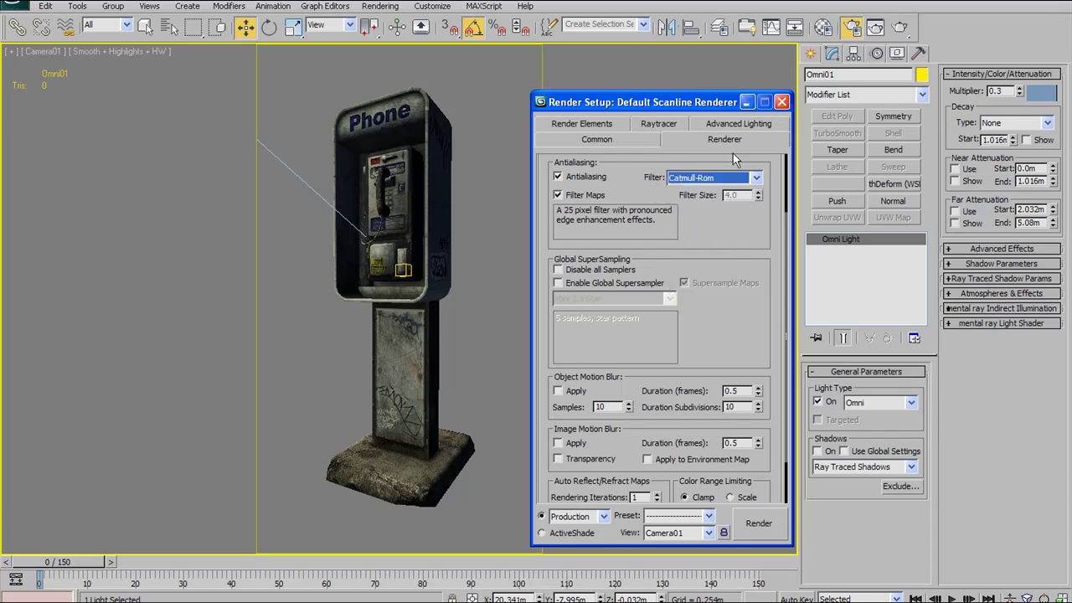
{"action": "scroll", "coordinate": [702, 220], "scroll_direction": "down", "scroll_amount": 3}
{"action": "scroll", "coordinate": [704, 201], "scroll_direction": "up", "scroll_amount": 3}
{"action": "scroll", "coordinate": [691, 207], "scroll_direction": "up", "scroll_amount": 1}
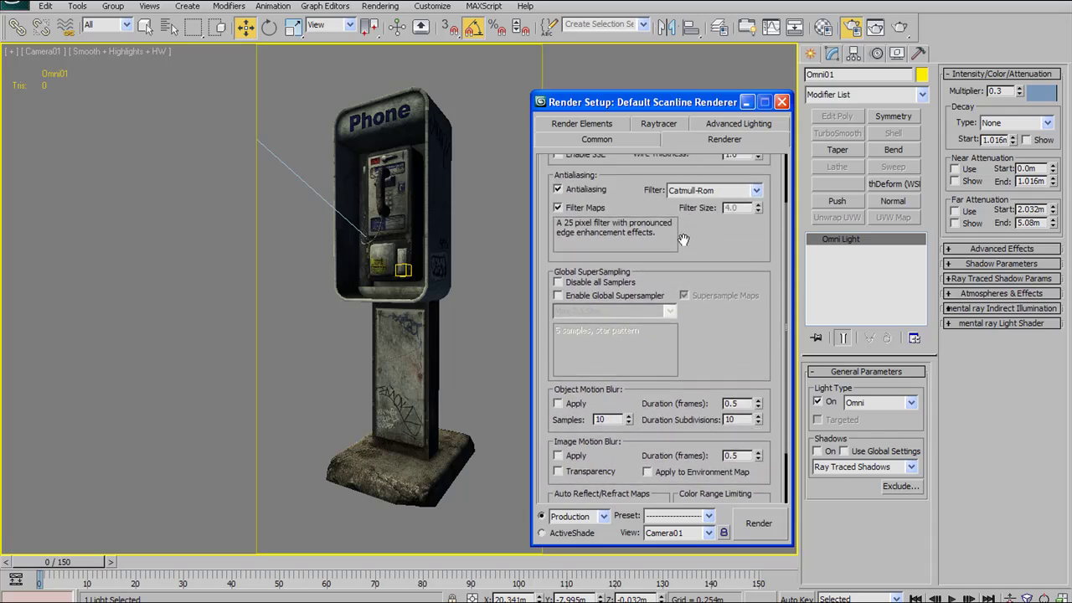
{"action": "scroll", "coordinate": [688, 202], "scroll_direction": "down", "scroll_amount": 4}
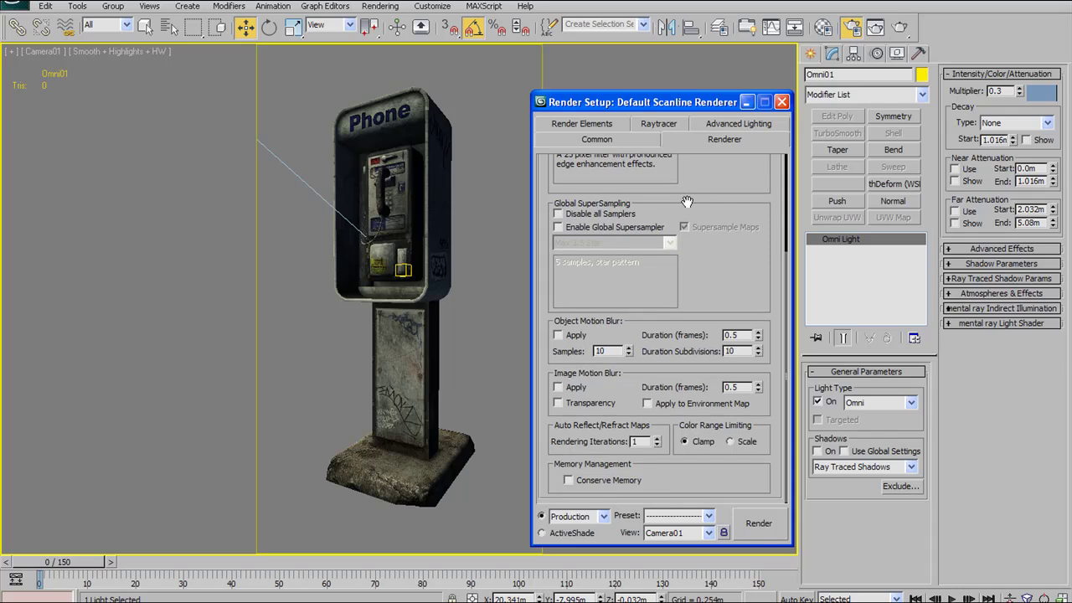
Step: Enable the Global Supersampler with the Max 2.5 Star sampler and supersampled maps
{"action": "left_click", "coordinate": [568, 230]}
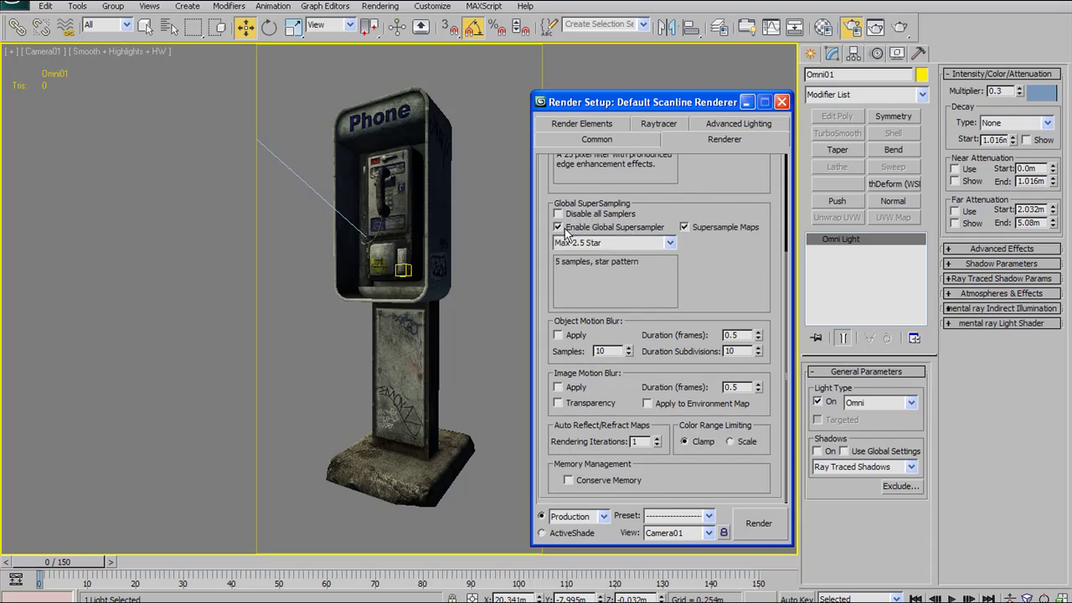
{"action": "left_click", "coordinate": [671, 244]}
{"action": "left_click", "coordinate": [594, 247]}
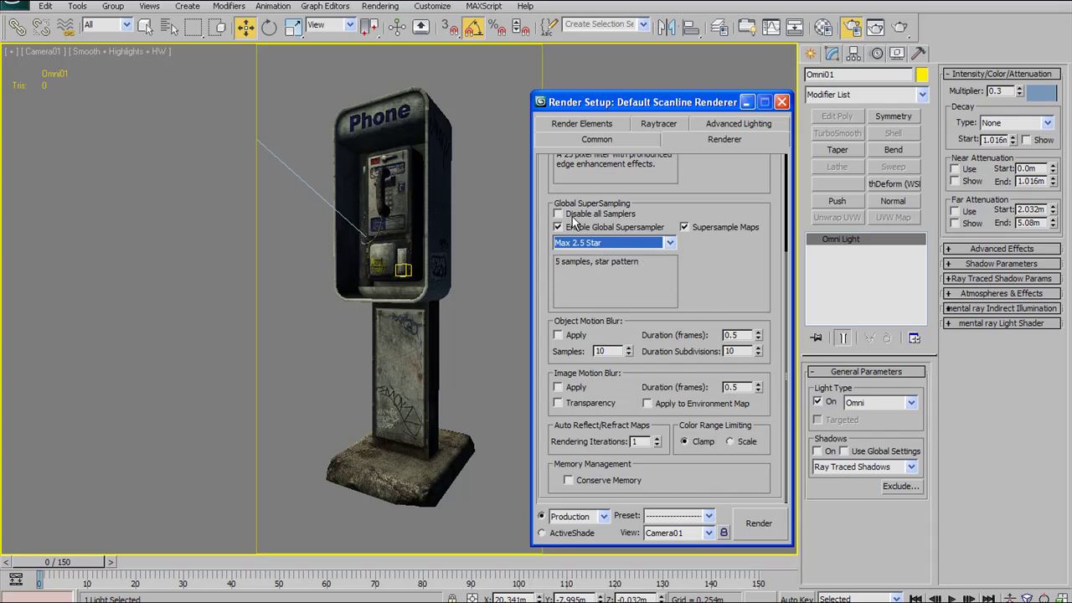
{"action": "left_click_drag", "start_coordinate": [695, 265], "coordinate": [666, 269]}
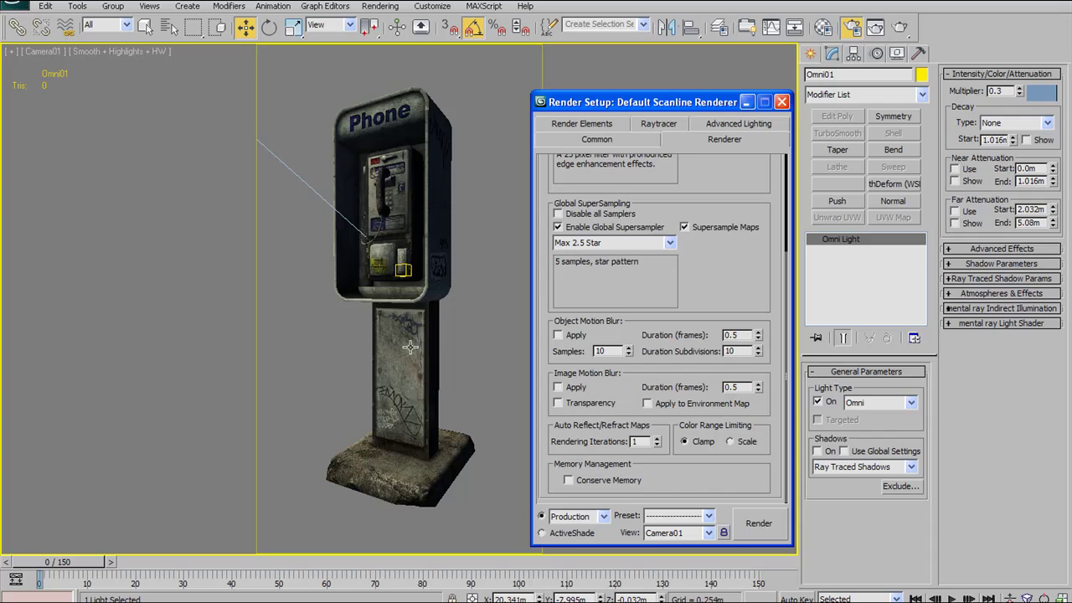
{"action": "left_click_drag", "start_coordinate": [707, 268], "coordinate": [699, 303]}
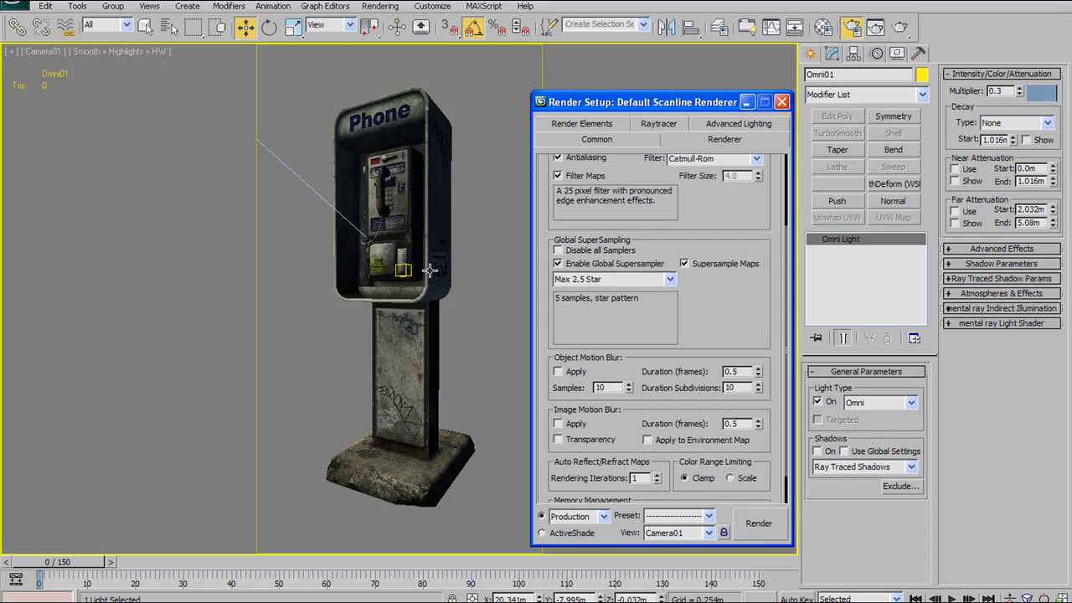
{"action": "left_click_drag", "start_coordinate": [615, 287], "coordinate": [648, 299]}
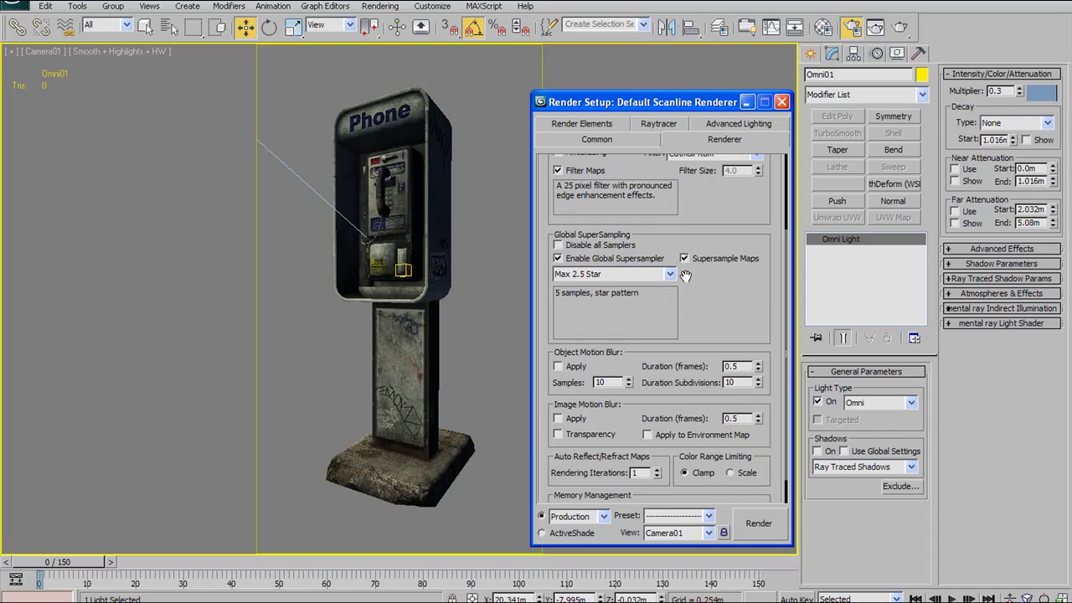
{"action": "left_click_drag", "start_coordinate": [685, 275], "coordinate": [684, 285]}
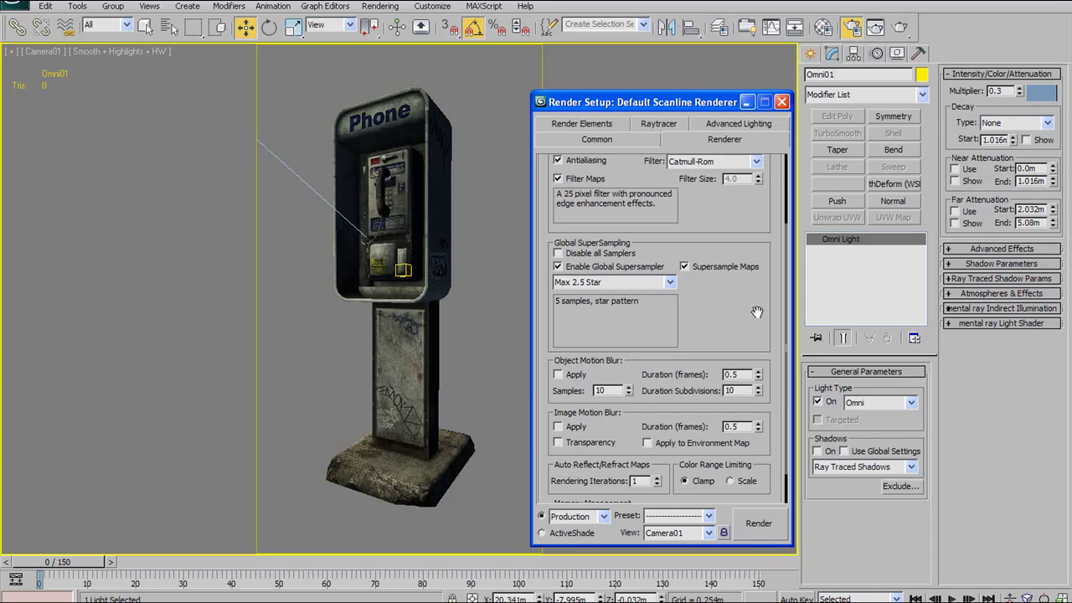
{"action": "scroll", "coordinate": [676, 314], "scroll_direction": "down", "scroll_amount": 1}
{"action": "left_click", "coordinate": [668, 263]}
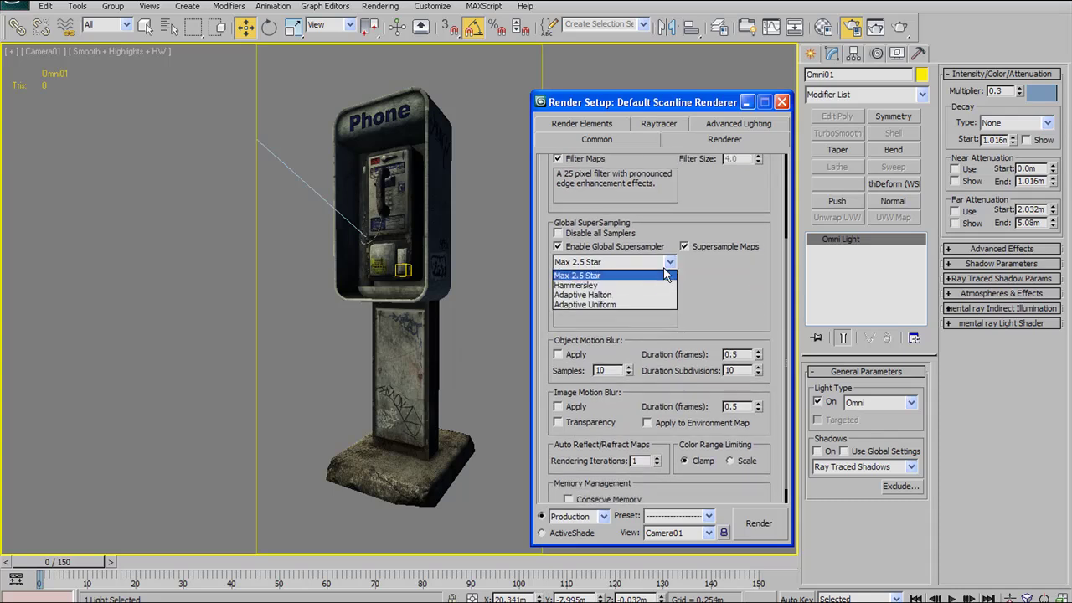
{"action": "left_click", "coordinate": [697, 258]}
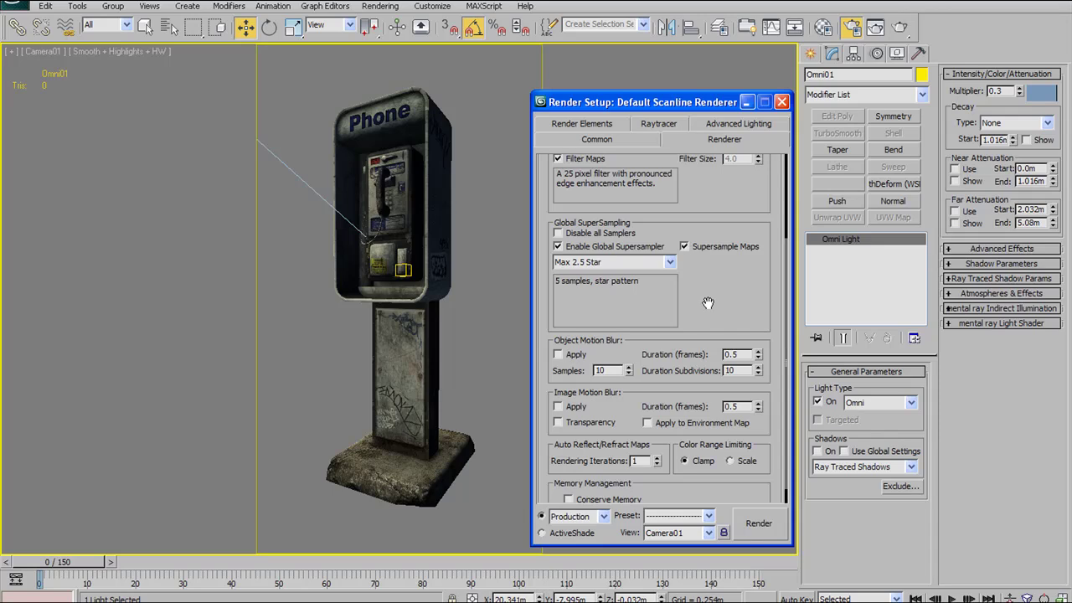
{"action": "scroll", "coordinate": [711, 309], "scroll_direction": "down", "scroll_amount": 1}
{"action": "left_click_drag", "start_coordinate": [731, 104], "coordinate": [729, 90]}
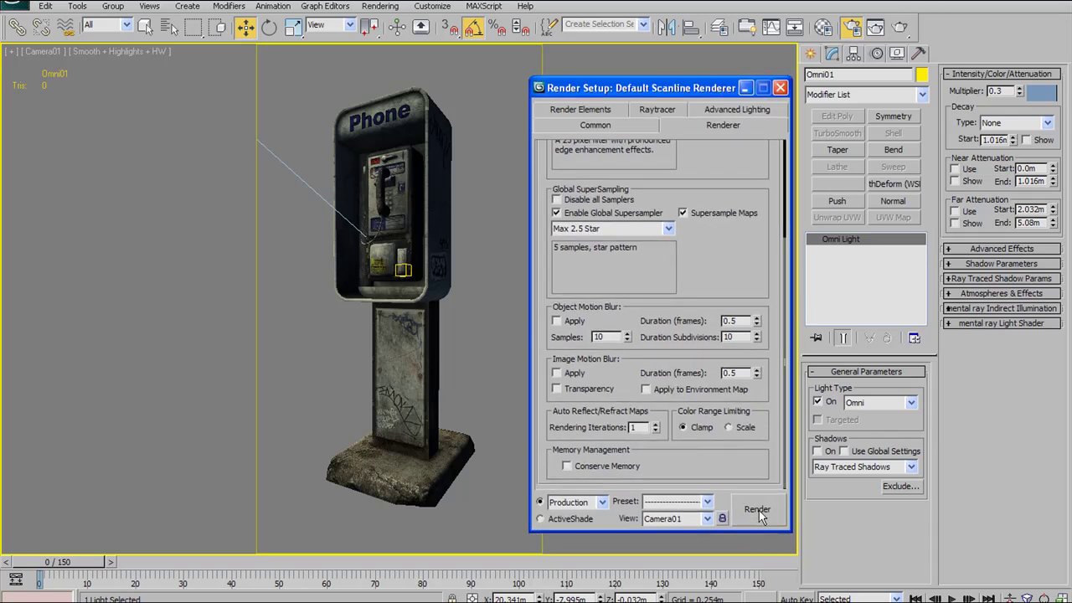
{"action": "left_click", "coordinate": [757, 511]}
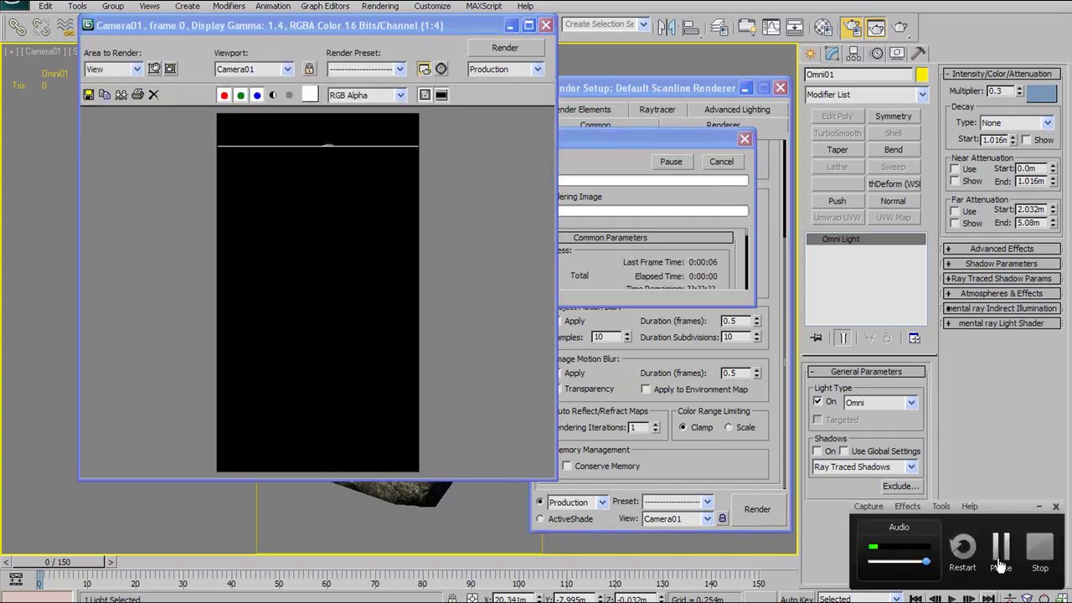
{"action": "left_click", "coordinate": [1001, 549]}
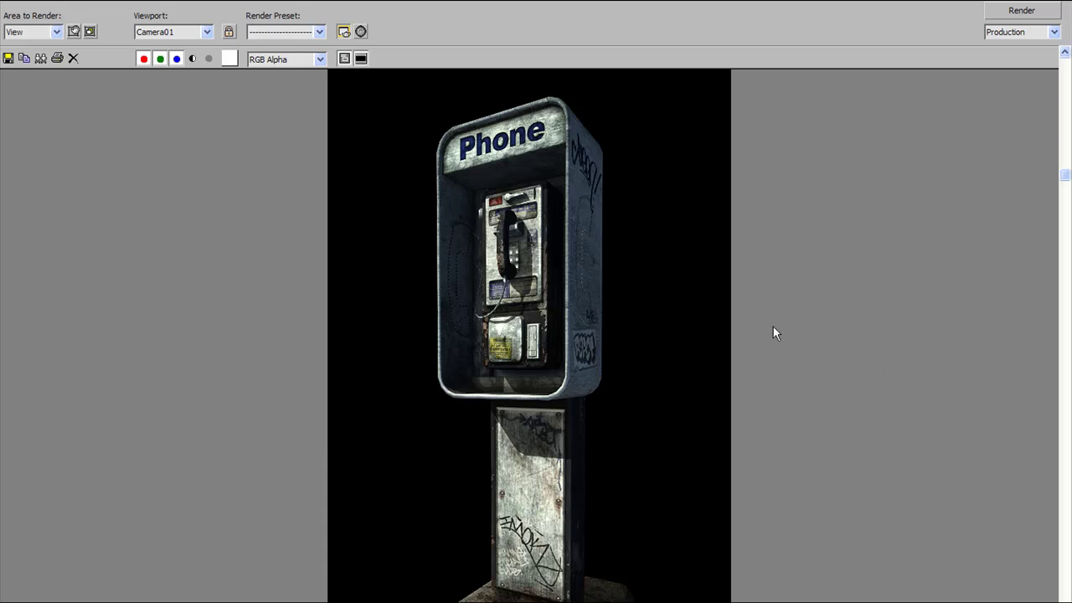
{"action": "middle_click_drag", "start_coordinate": [575, 275], "coordinate": [573, 261]}
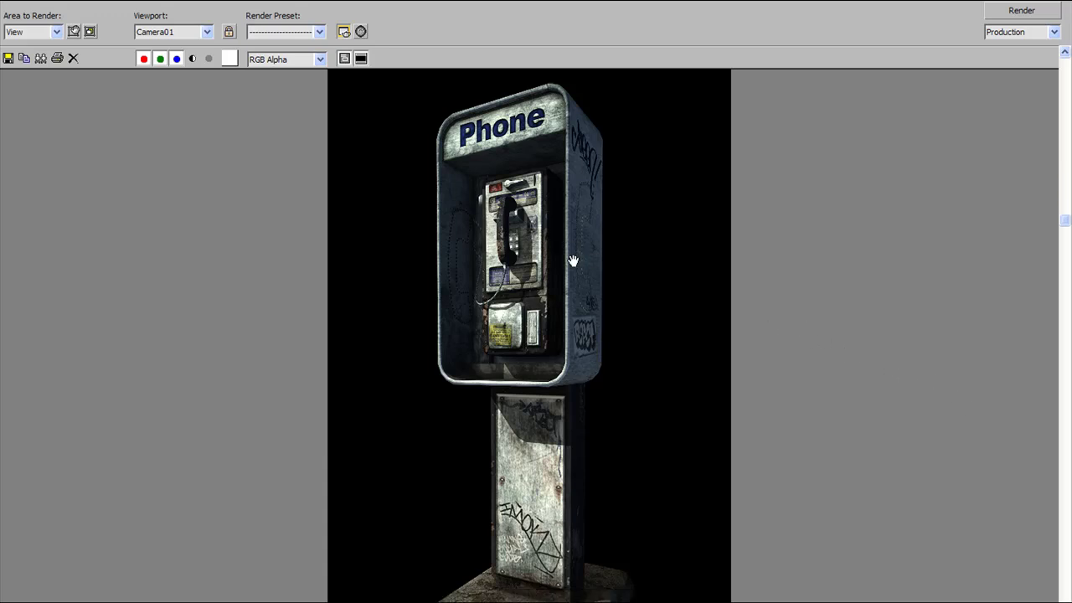
{"action": "scroll", "coordinate": [573, 262], "scroll_direction": "up", "scroll_amount": 3}
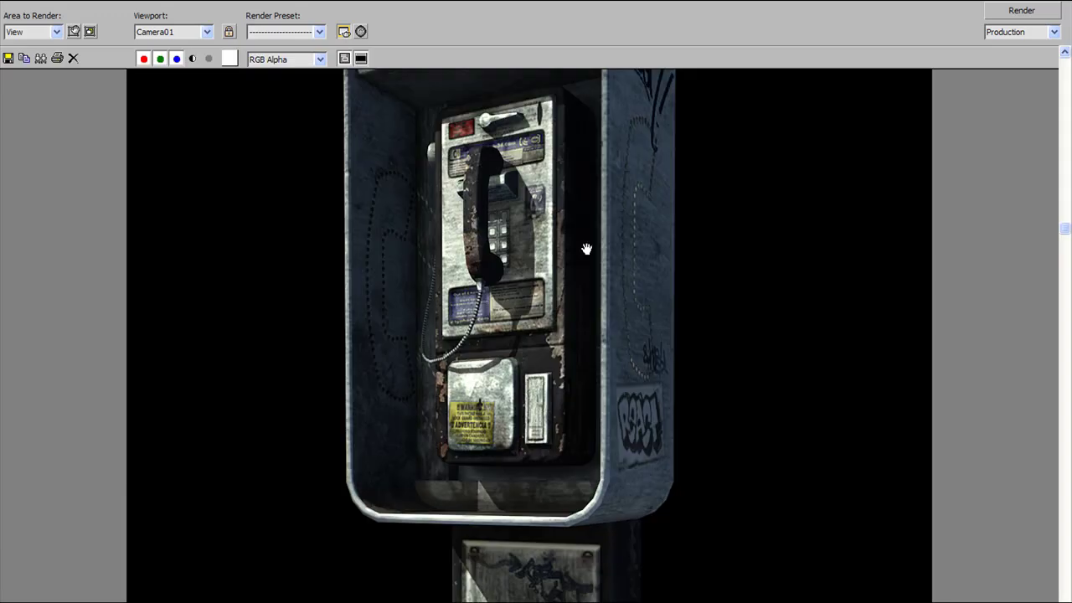
{"action": "middle_click_drag", "start_coordinate": [594, 262], "coordinate": [563, 343]}
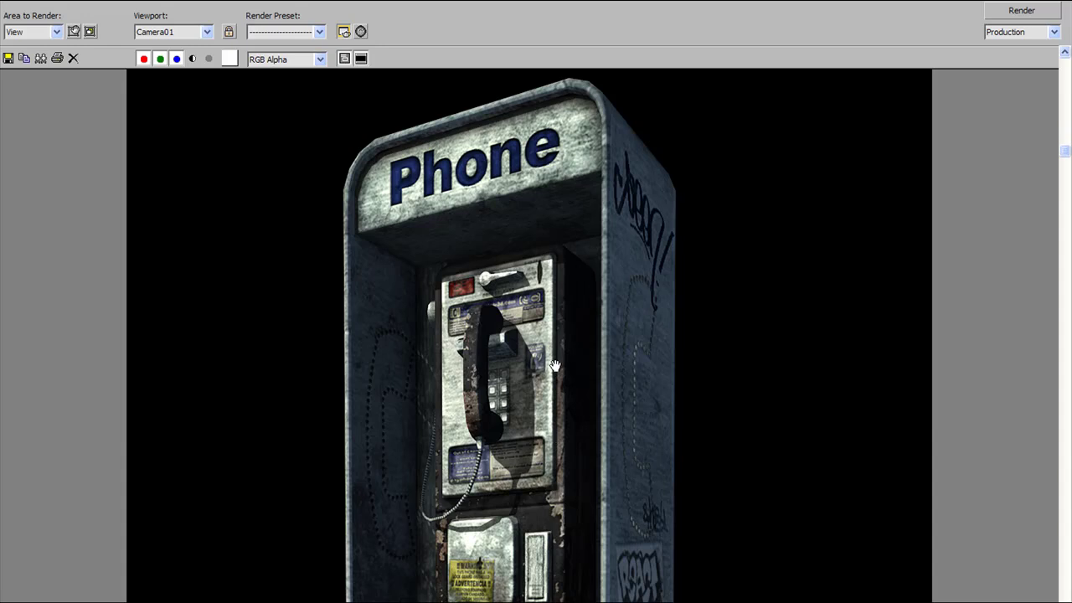
{"action": "scroll", "coordinate": [544, 402], "scroll_direction": "down", "scroll_amount": 2}
{"action": "scroll", "coordinate": [540, 397], "scroll_direction": "down", "scroll_amount": 3}
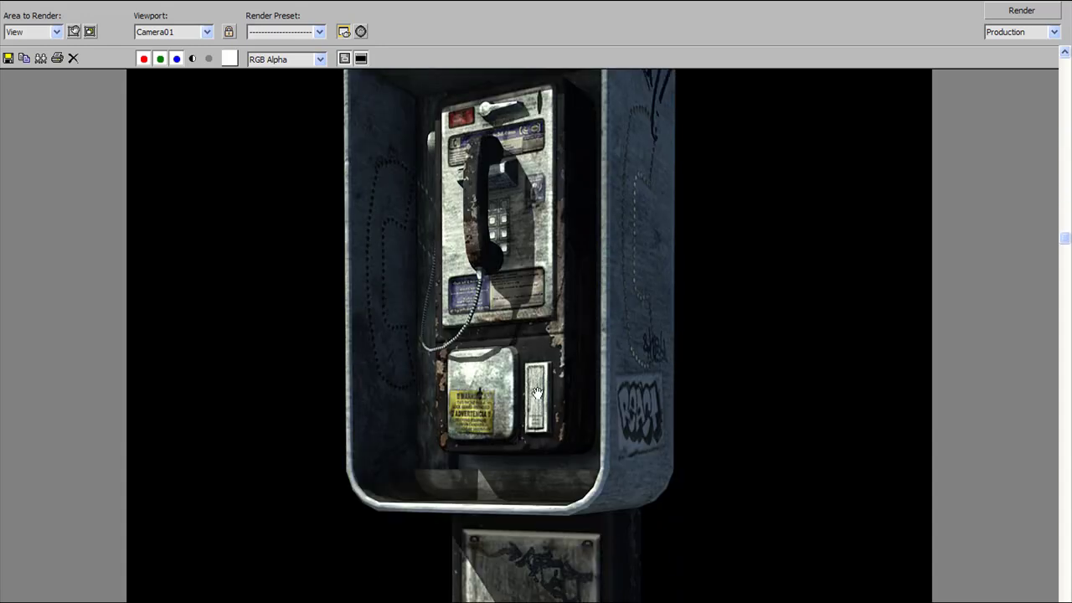
{"action": "scroll", "coordinate": [521, 374], "scroll_direction": "down", "scroll_amount": 2}
{"action": "scroll", "coordinate": [521, 371], "scroll_direction": "down", "scroll_amount": 3}
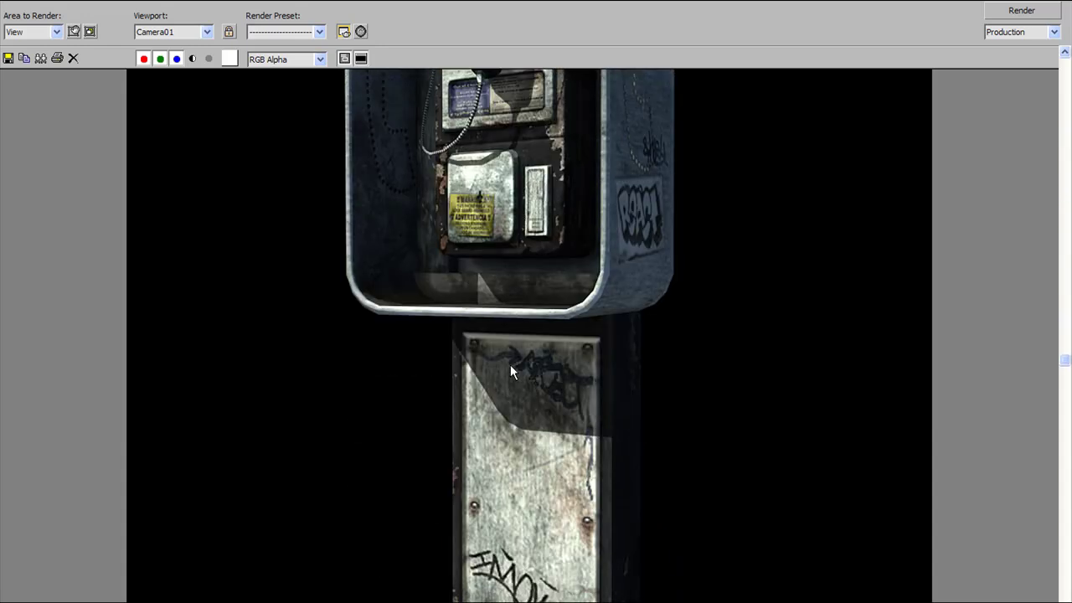
{"action": "scroll", "coordinate": [477, 312], "scroll_direction": "down", "scroll_amount": 1, "text": "ctrl"}
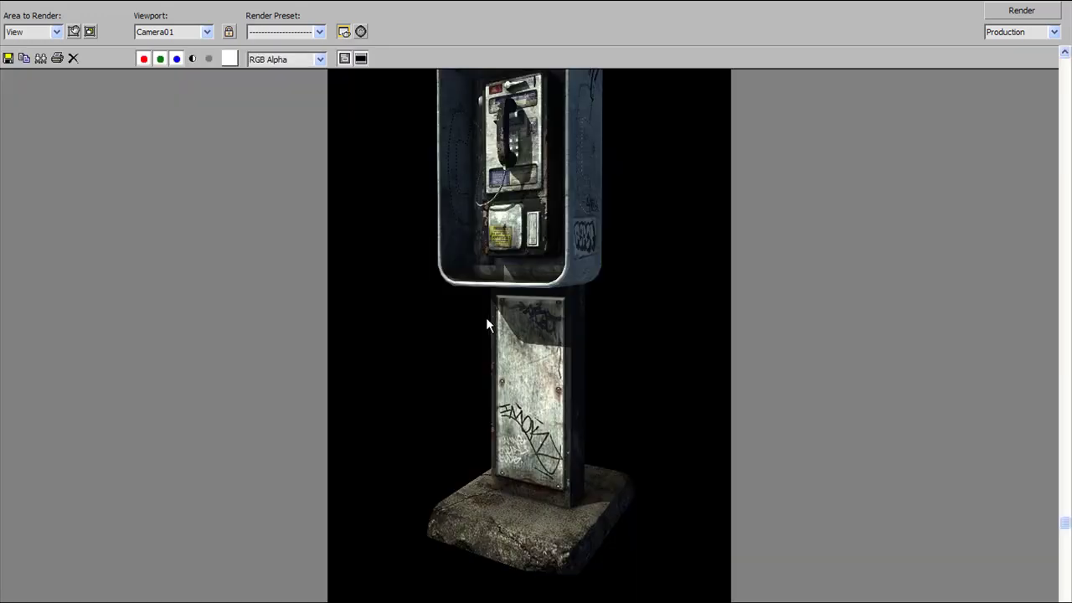
{"action": "middle_click_drag", "start_coordinate": [554, 285], "coordinate": [555, 274]}
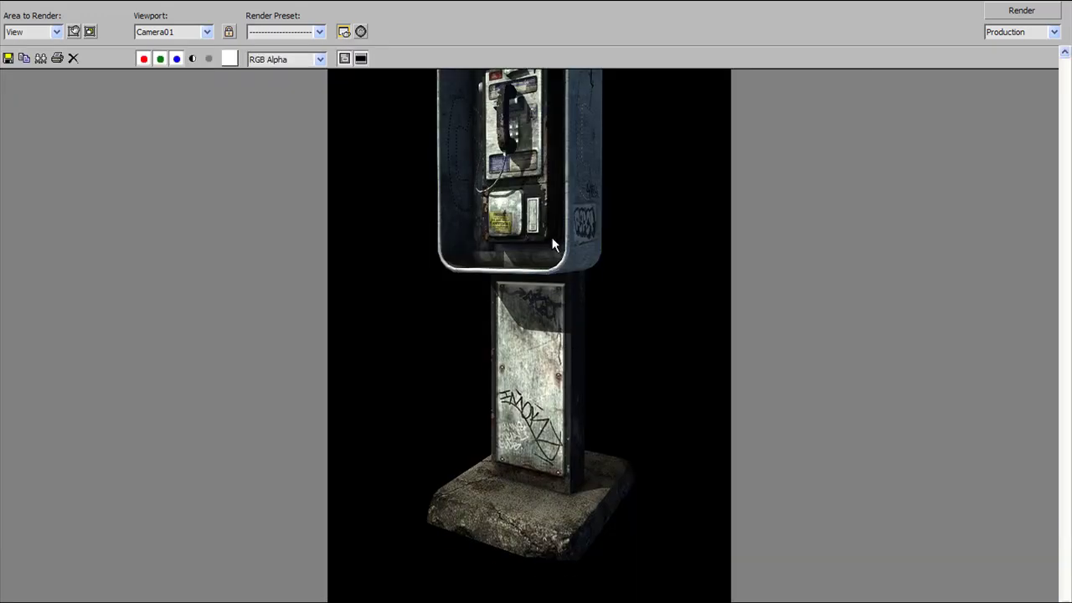
{"action": "scroll", "coordinate": [551, 240], "scroll_direction": "up", "scroll_amount": 3}
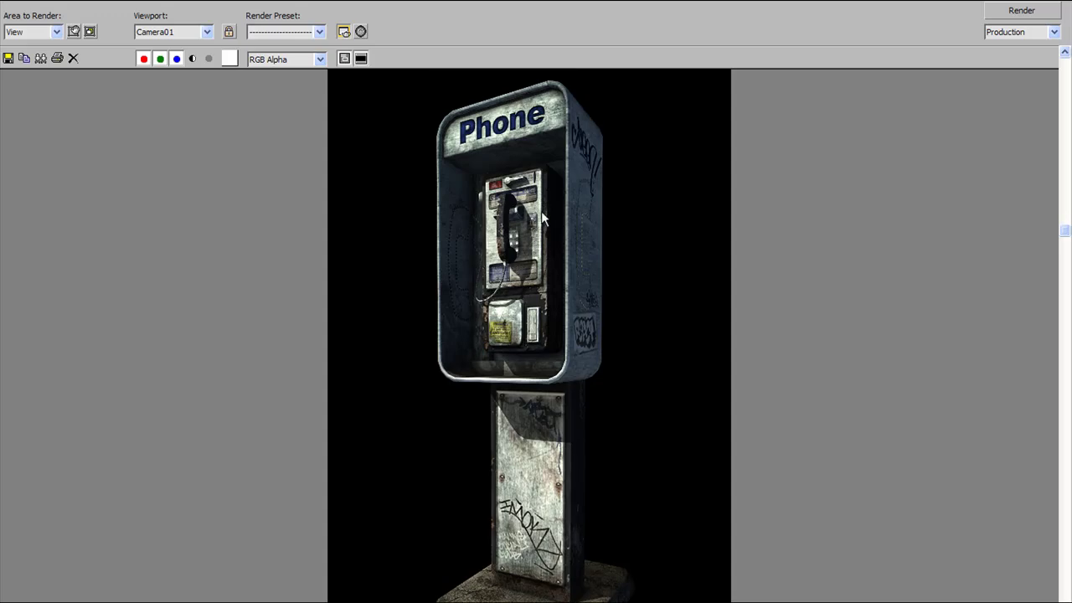
{"action": "scroll", "coordinate": [515, 369], "scroll_direction": "down", "scroll_amount": 1}
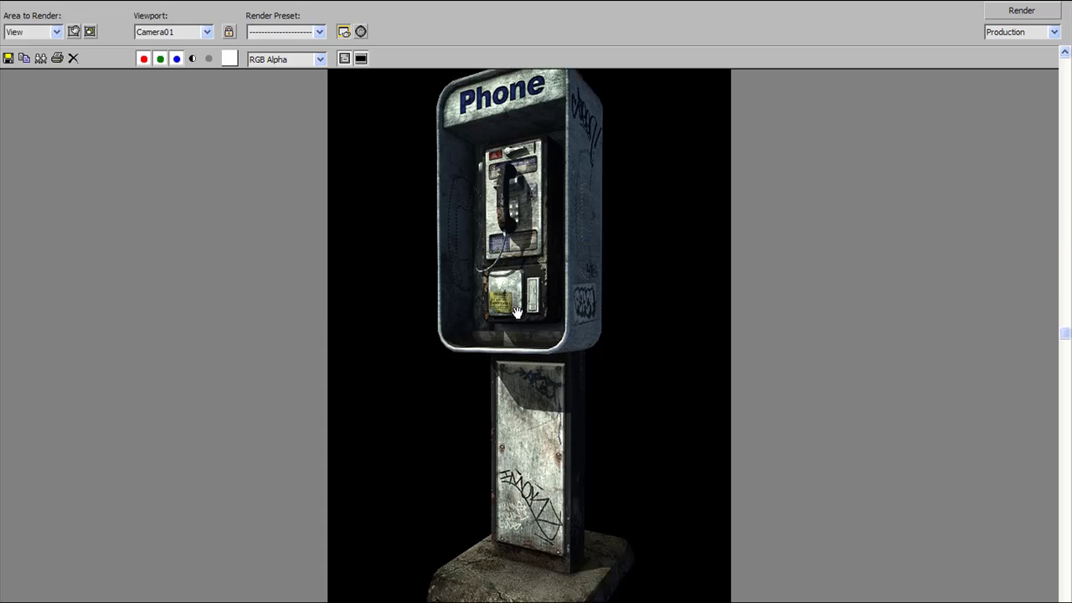
{"action": "scroll", "coordinate": [514, 314], "scroll_direction": "up", "scroll_amount": 2}
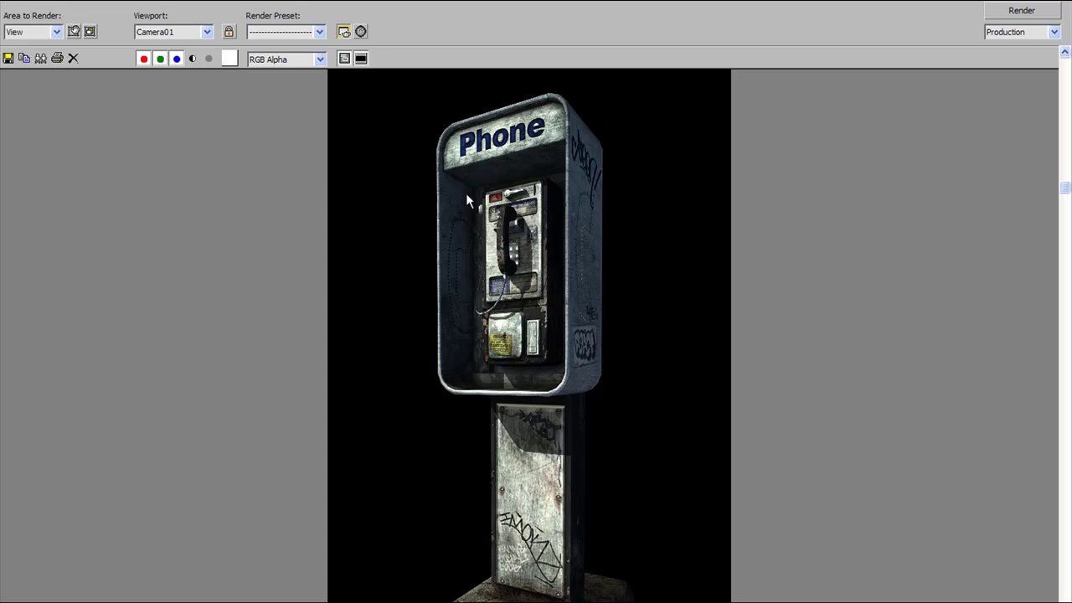
{"action": "scroll", "coordinate": [545, 289], "scroll_direction": "down", "scroll_amount": 5}
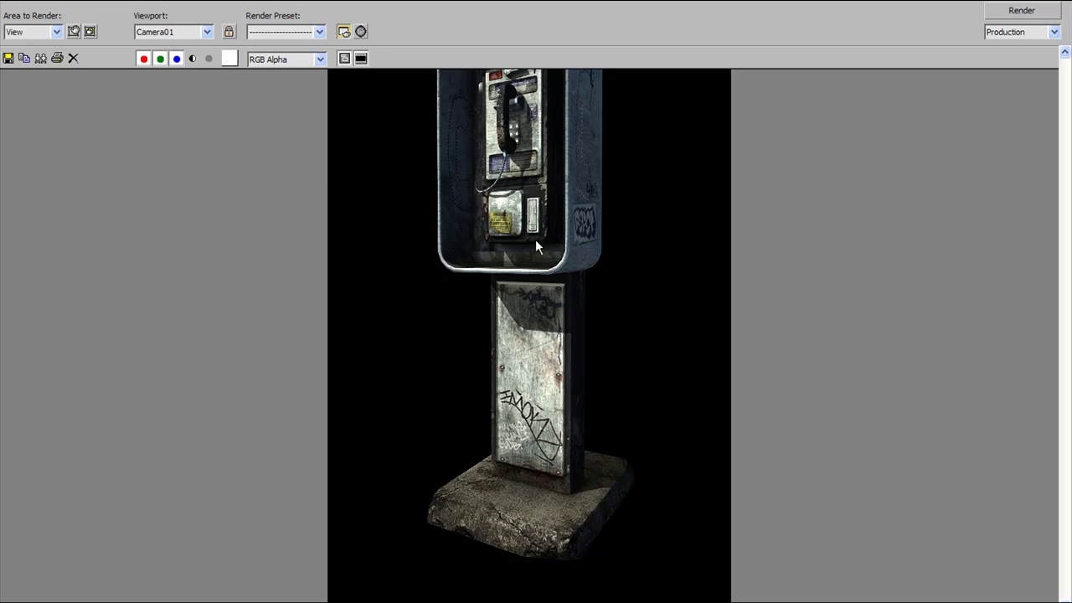
{"action": "scroll", "coordinate": [524, 303], "scroll_direction": "up", "scroll_amount": 2}
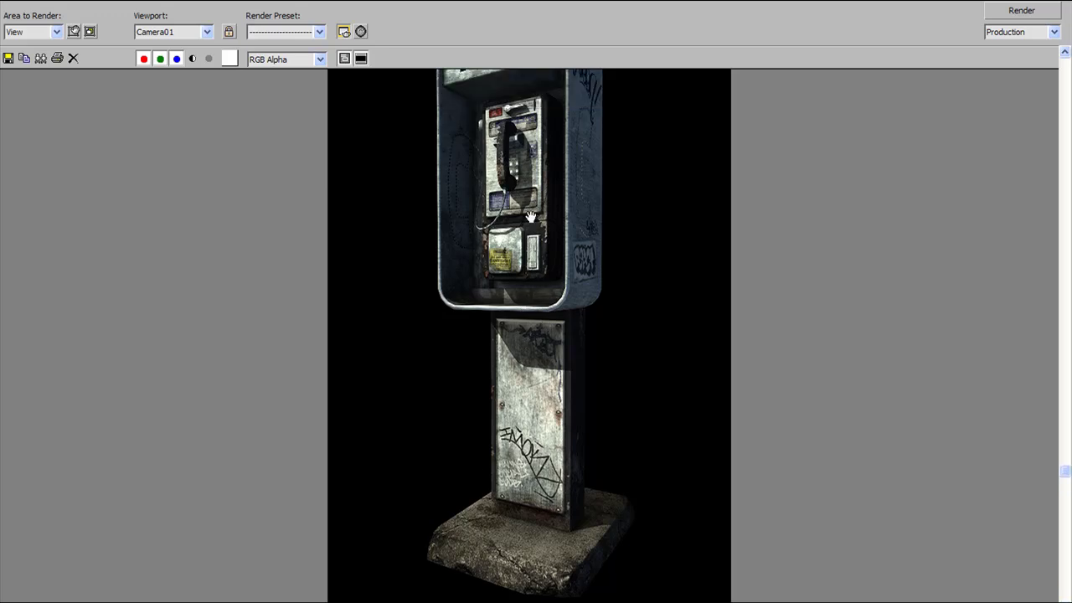
{"action": "scroll", "coordinate": [541, 203], "scroll_direction": "up", "scroll_amount": 2}
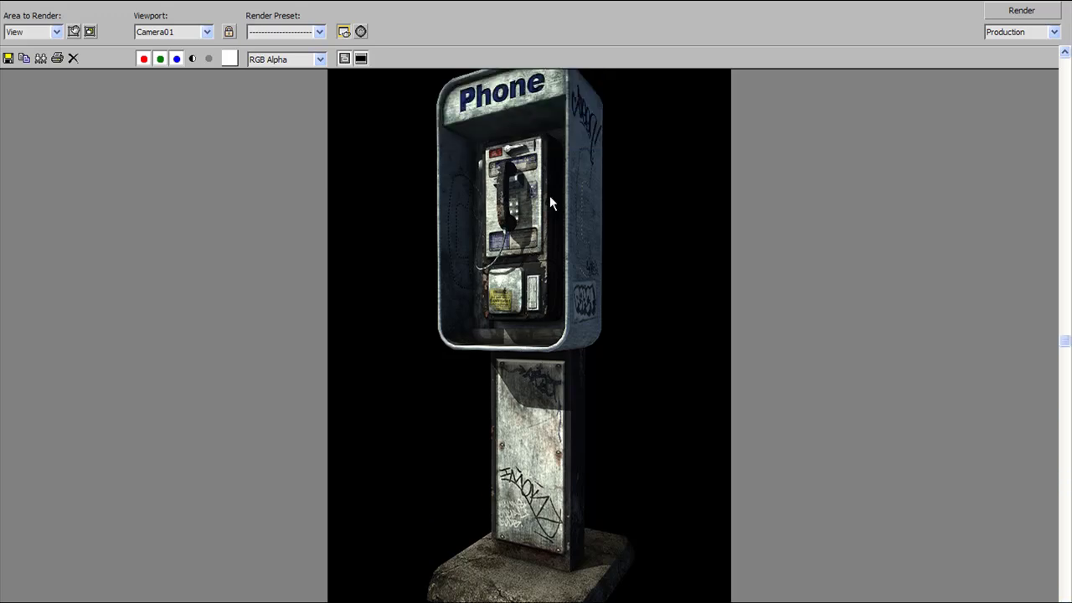
Step: Save the render as Beauty_Render in the Media folder, choosing the Targa format
{"action": "left_click", "coordinate": [5, 58]}
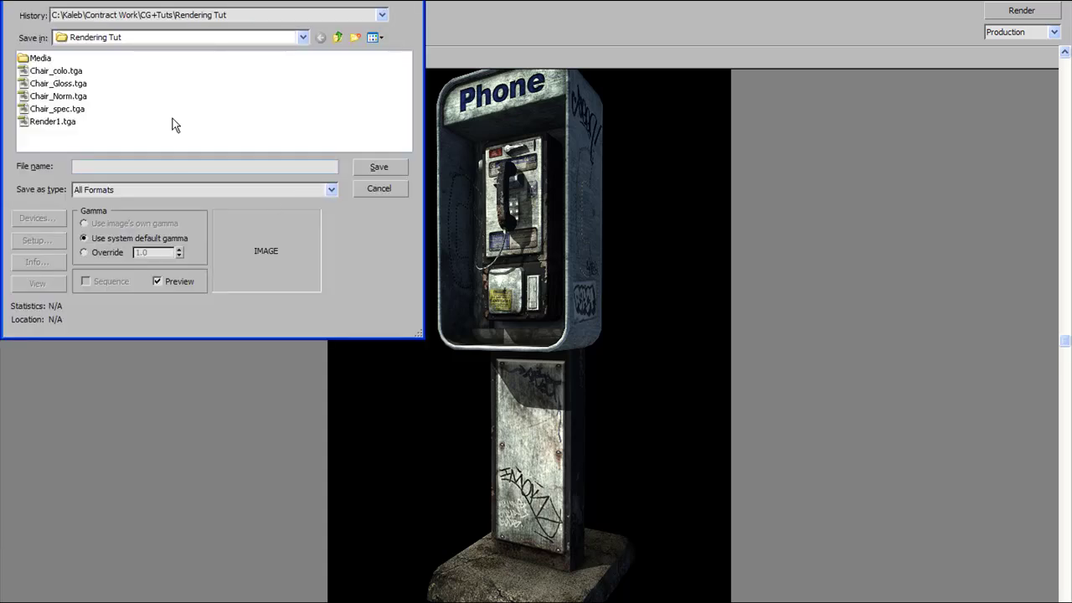
{"action": "double_click", "coordinate": [42, 58]}
{"action": "left_click", "coordinate": [90, 67]}
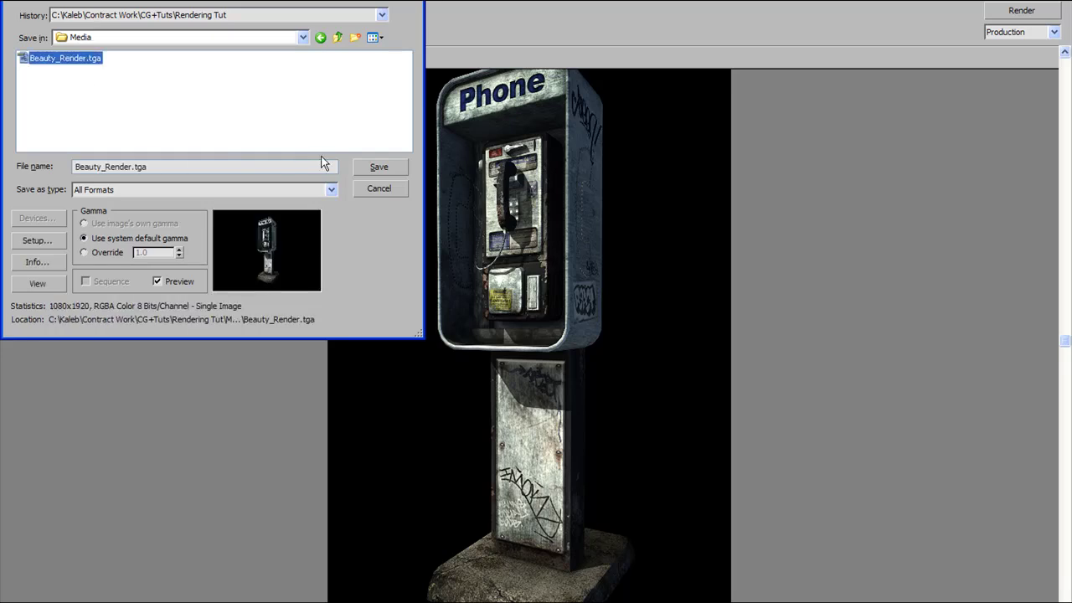
{"action": "left_click", "coordinate": [329, 188]}
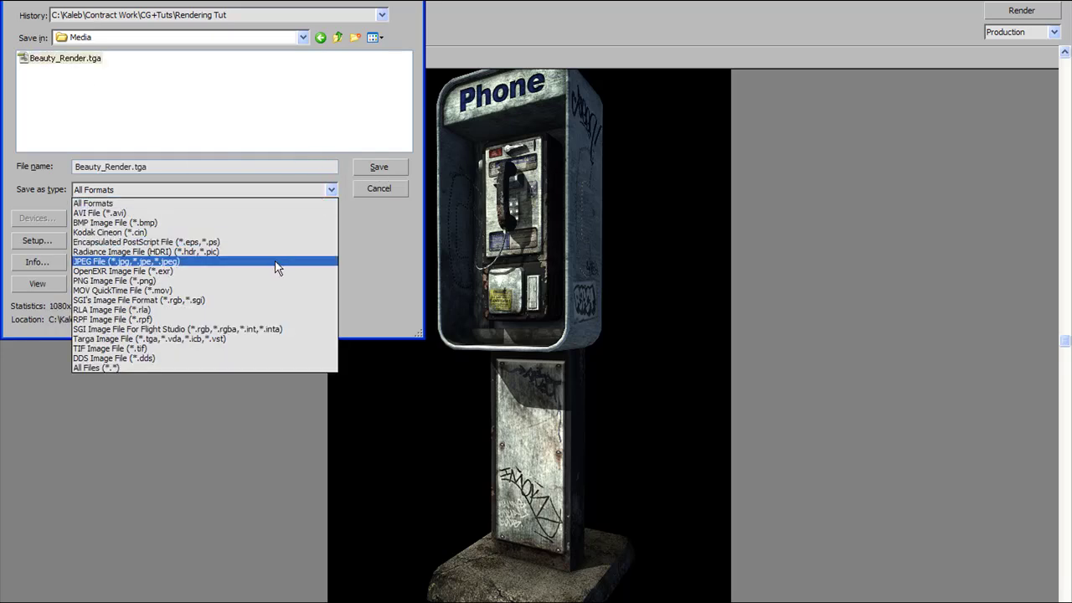
{"action": "left_click", "coordinate": [375, 214]}
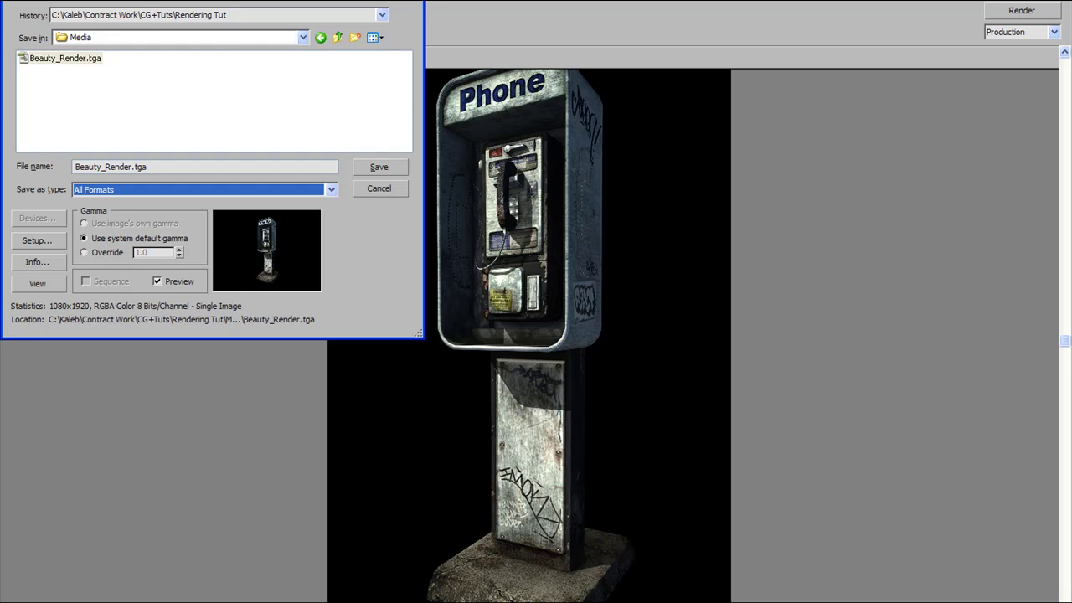
{"action": "left_click_drag", "start_coordinate": [352, 2], "coordinate": [344, 38]}
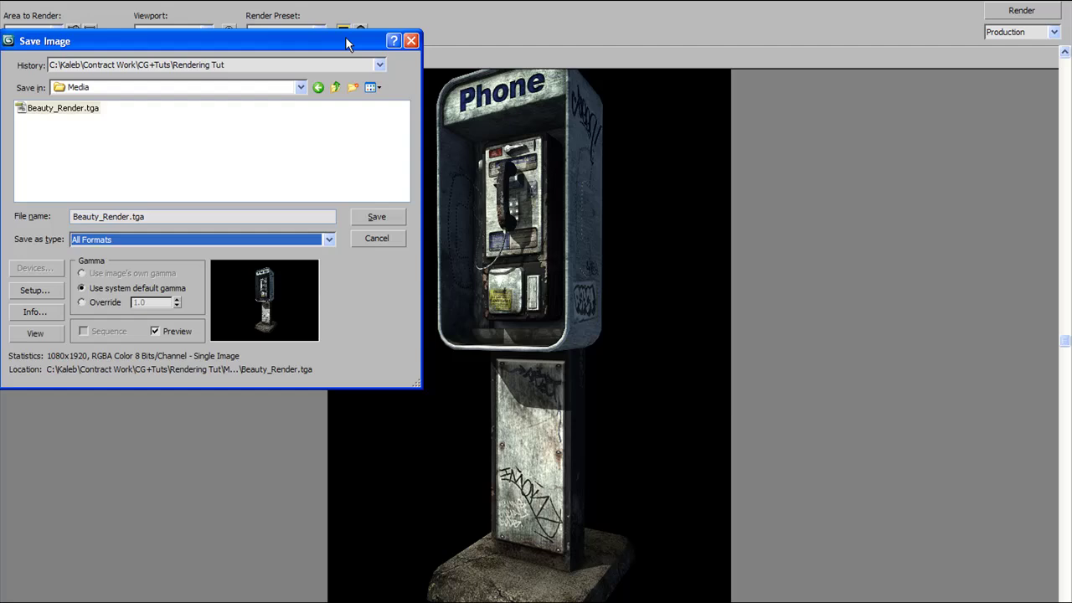
{"action": "left_click", "coordinate": [327, 242]}
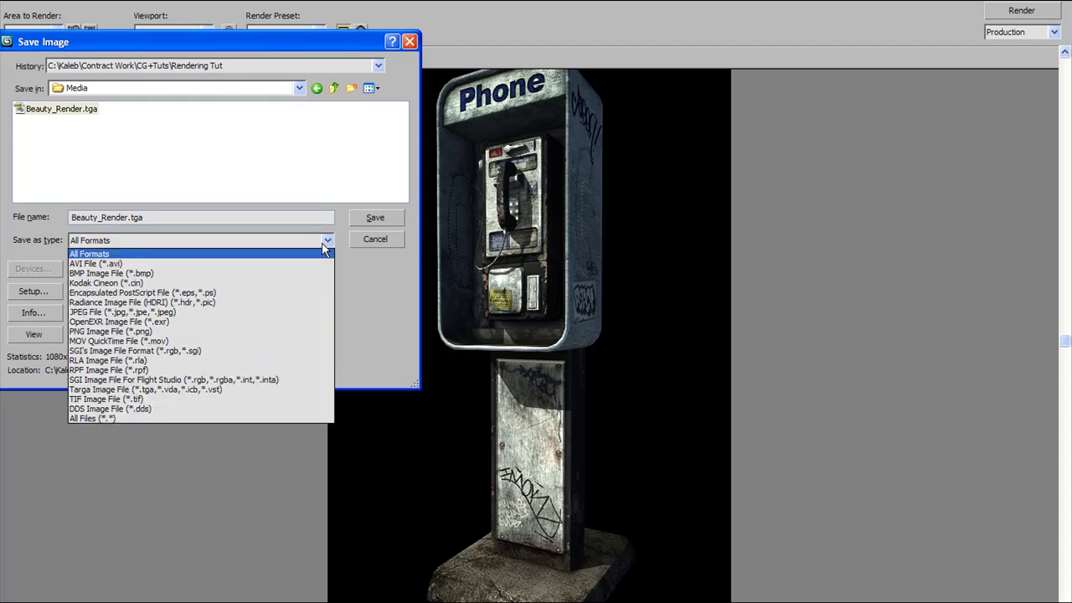
{"action": "left_click", "coordinate": [161, 390]}
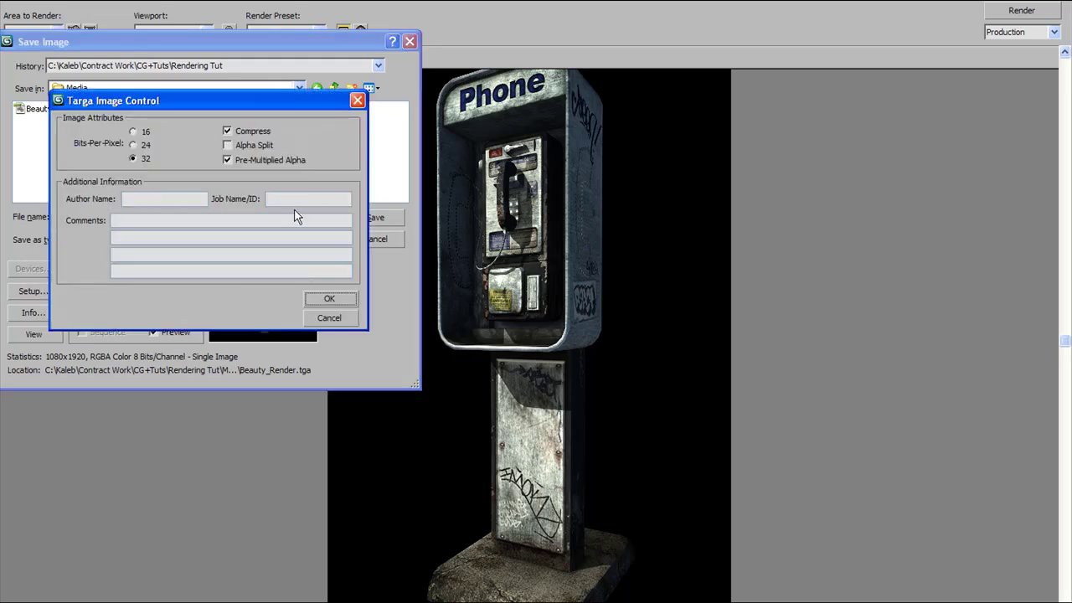
Step: Accept the 32-bit compressed Targa options and overwrite the existing Beauty_Render.tga
{"action": "left_click_drag", "start_coordinate": [244, 108], "coordinate": [277, 90]}
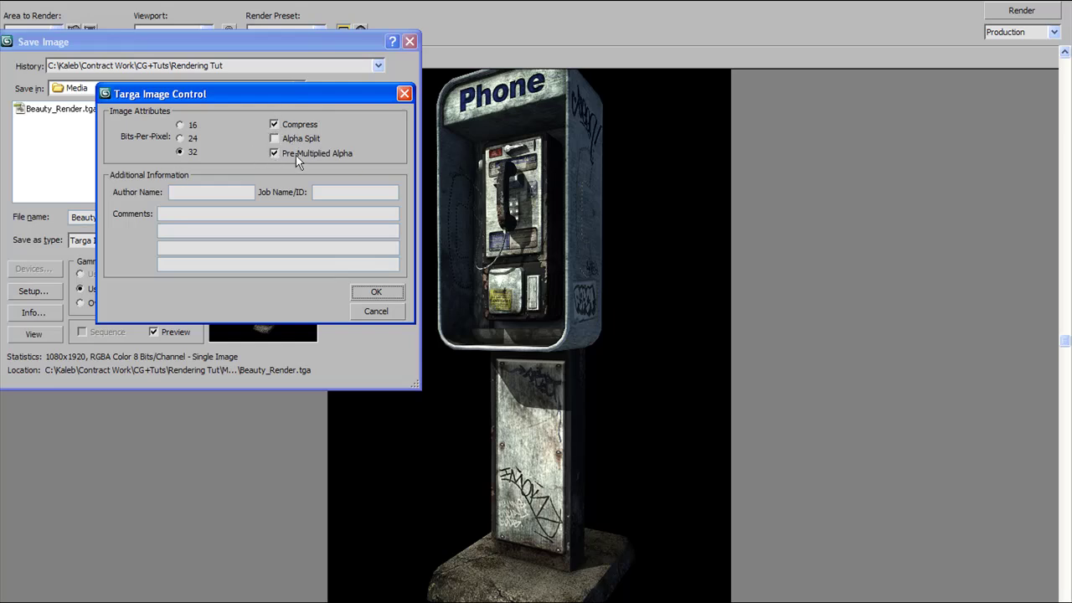
{"action": "left_click", "coordinate": [376, 293]}
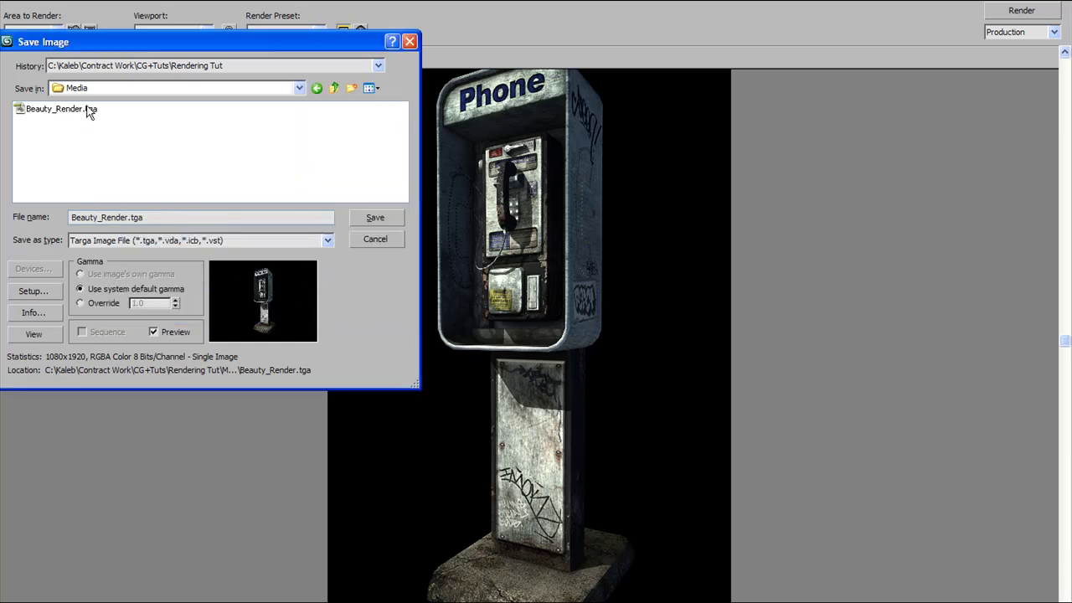
{"action": "left_click", "coordinate": [76, 109]}
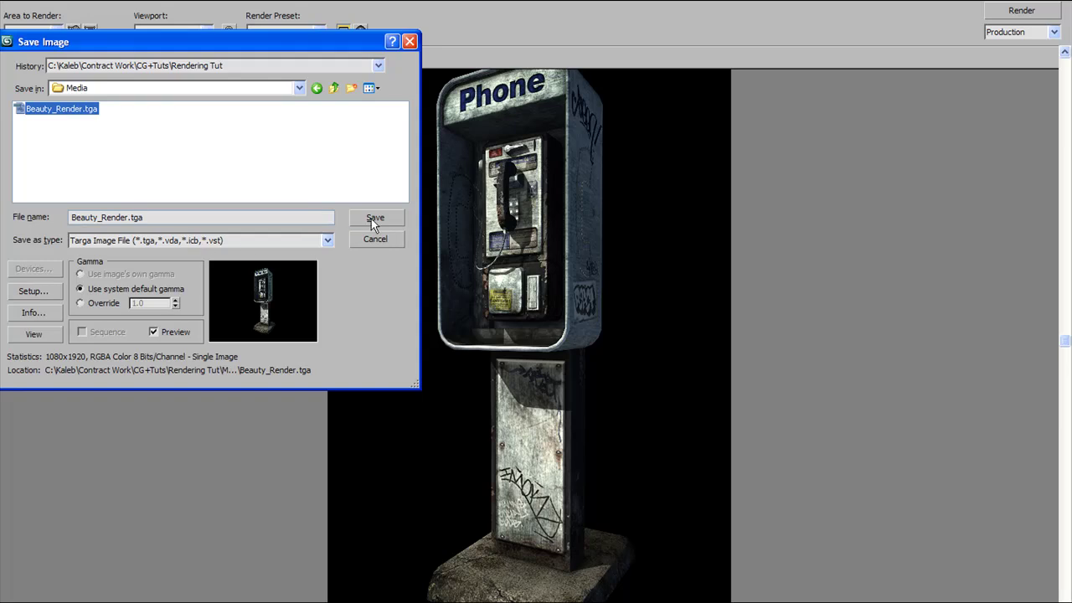
{"action": "left_click", "coordinate": [374, 219]}
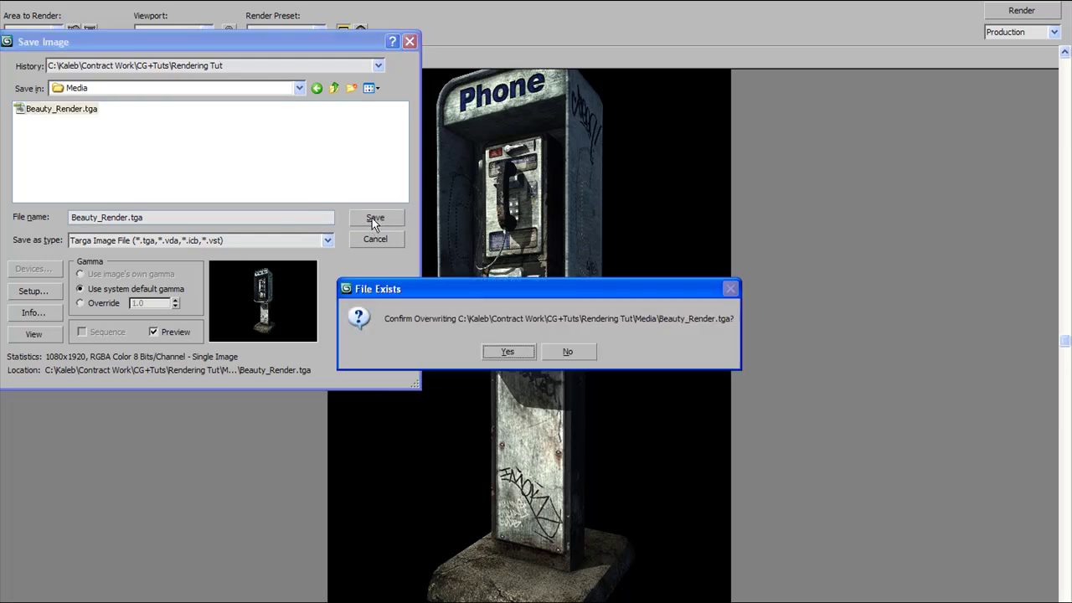
{"action": "left_click", "coordinate": [524, 352]}
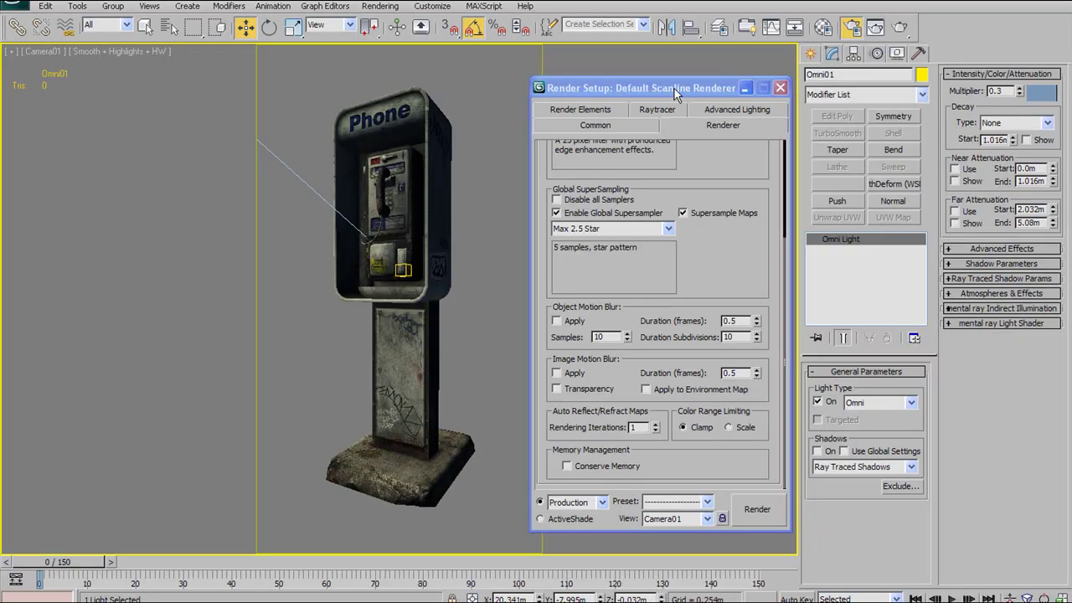
Step: Turn off global supersampling and set the antialiasing filter back to Area
{"action": "left_click_drag", "start_coordinate": [700, 89], "coordinate": [687, 78]}
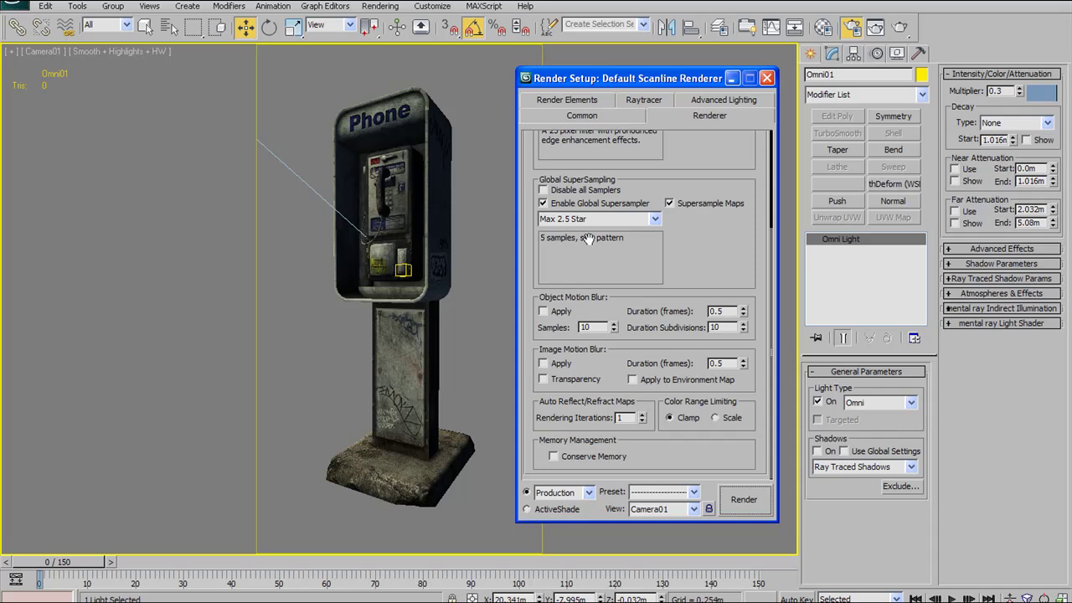
{"action": "scroll", "coordinate": [562, 252], "scroll_direction": "up", "scroll_amount": 2}
{"action": "left_click", "coordinate": [544, 268]}
{"action": "scroll", "coordinate": [711, 237], "scroll_direction": "up", "scroll_amount": 2}
{"action": "left_click", "coordinate": [742, 222]}
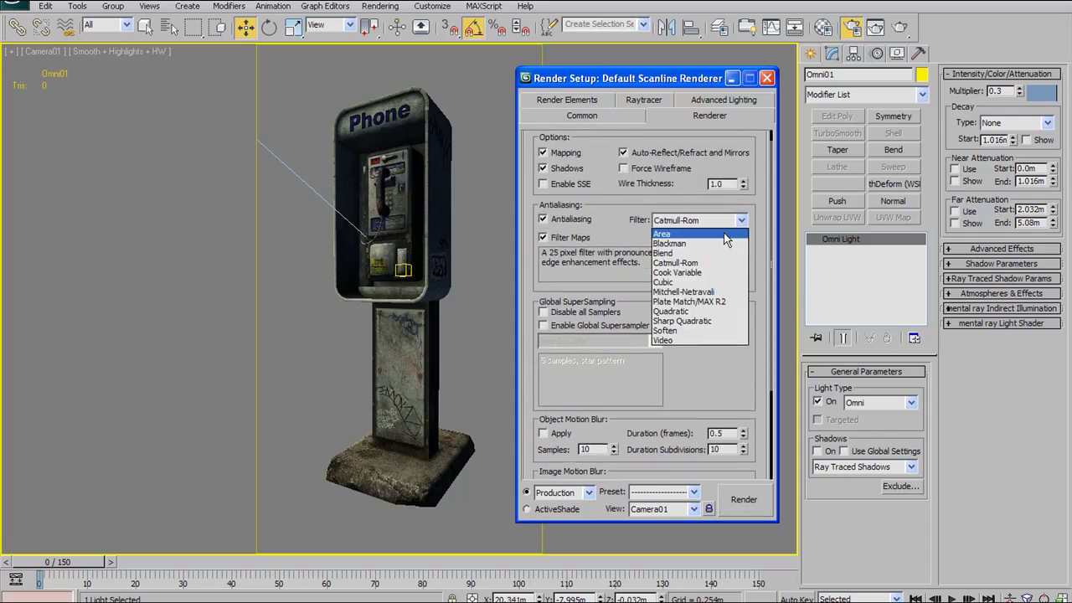
{"action": "left_click", "coordinate": [725, 235]}
Step: Remove Light Tracer by choosing no advanced lighting plug-in and confirming
{"action": "left_click", "coordinate": [722, 102]}
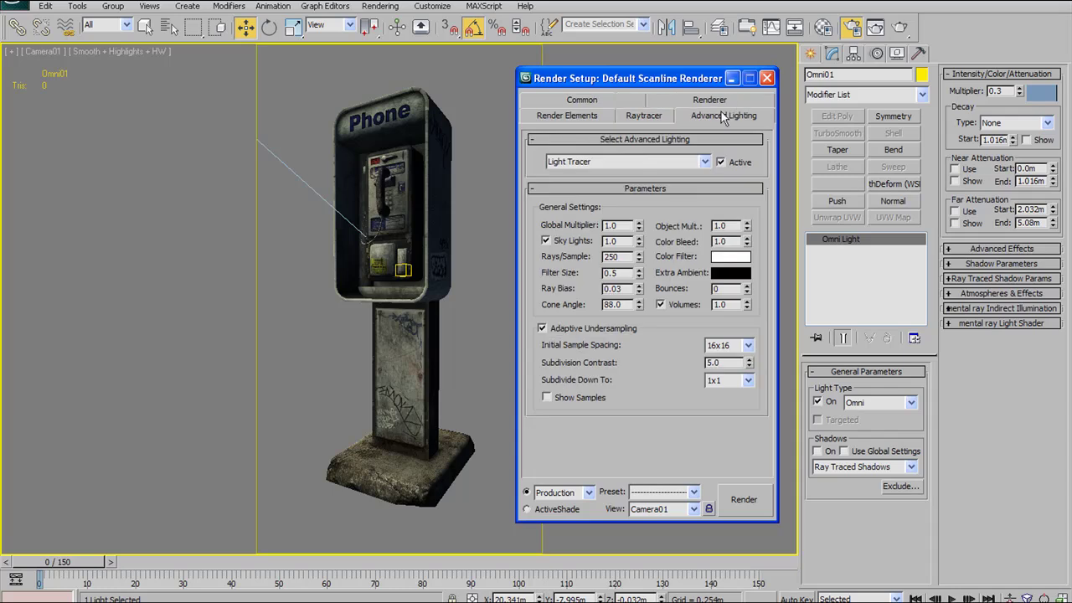
{"action": "left_click", "coordinate": [707, 163]}
{"action": "left_click", "coordinate": [673, 173]}
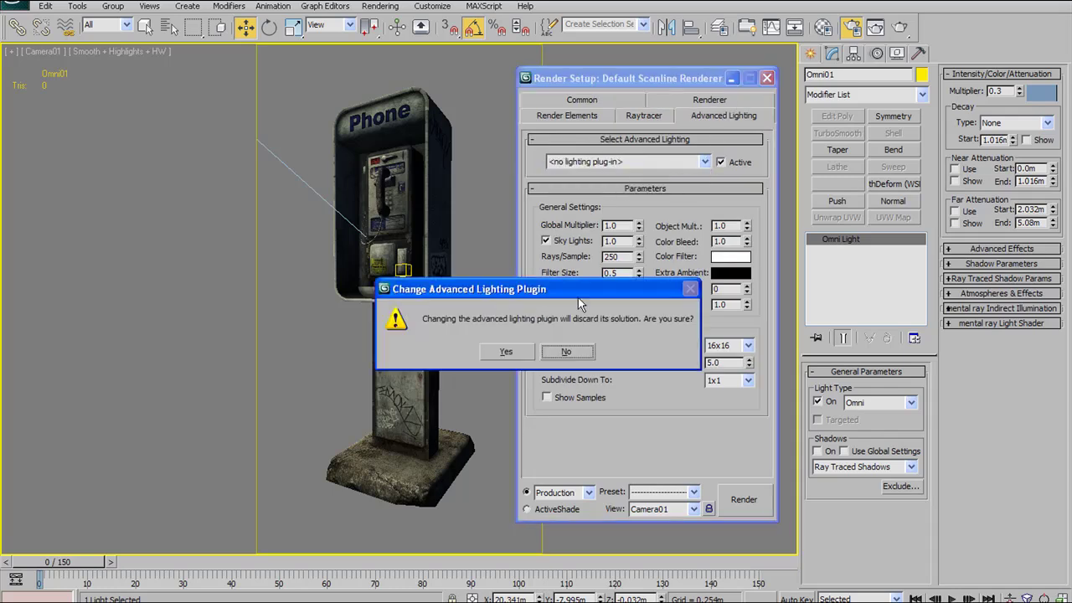
{"action": "left_click", "coordinate": [508, 353]}
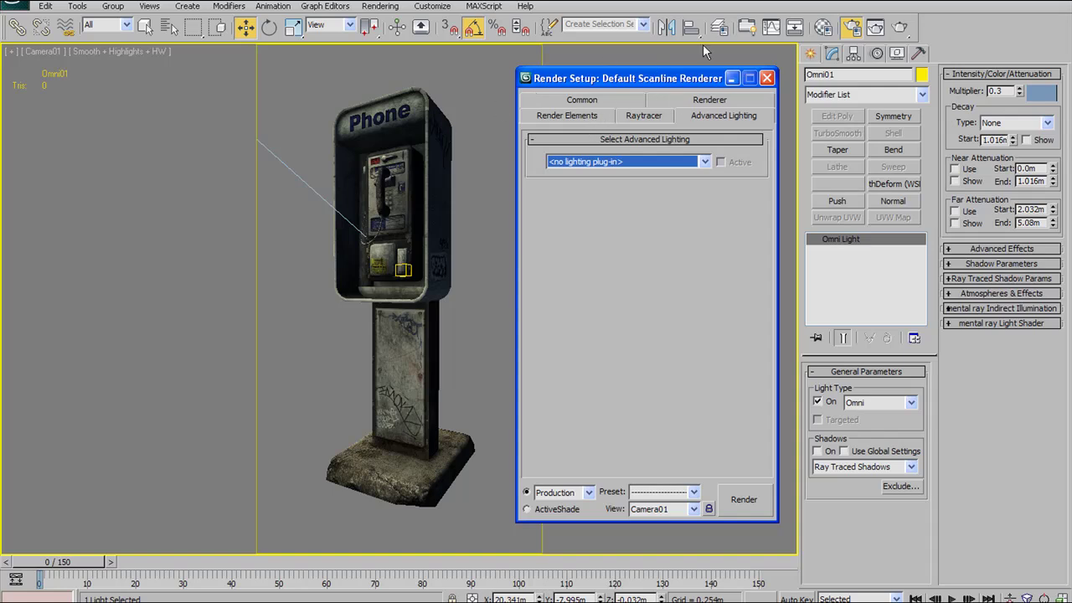
{"action": "left_click", "coordinate": [696, 101]}
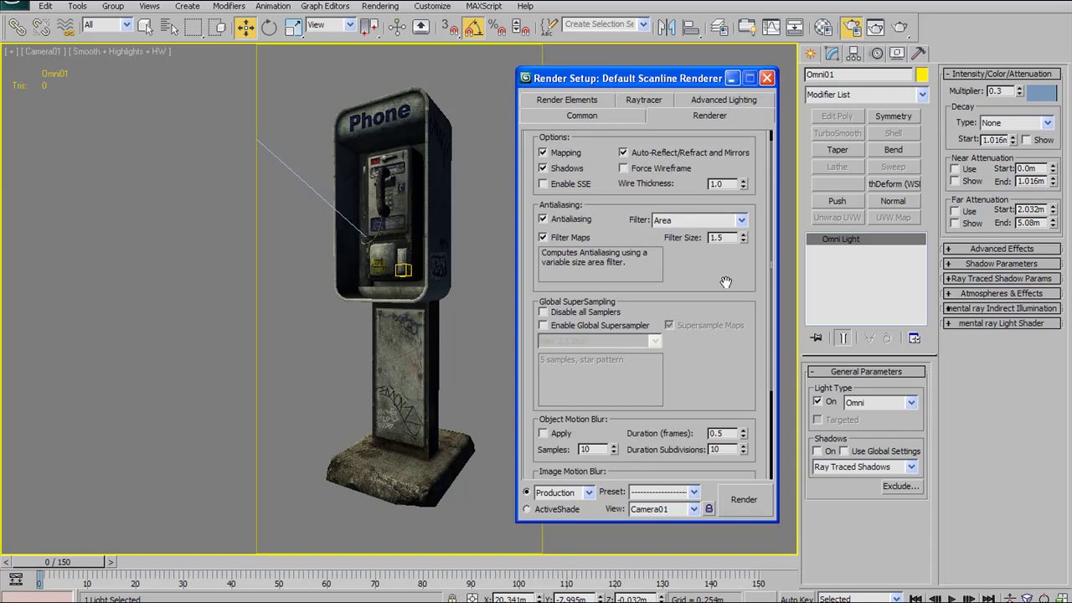
{"action": "left_click_drag", "start_coordinate": [696, 251], "coordinate": [706, 353]}
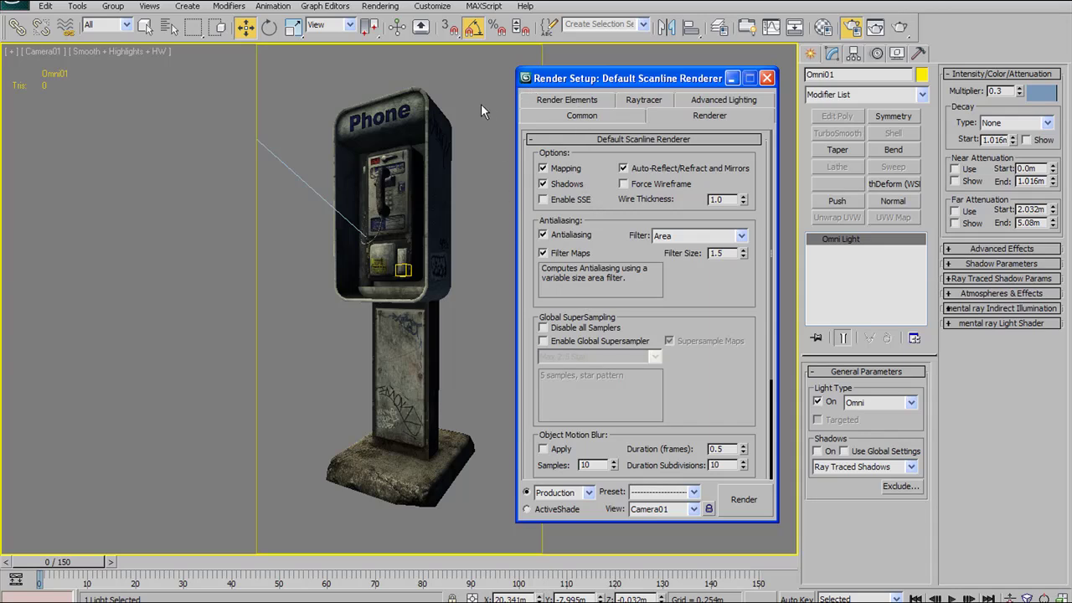
Step: Select the PayPhone and show the Common output size parameters in Render Setup
{"action": "left_click", "coordinate": [428, 113]}
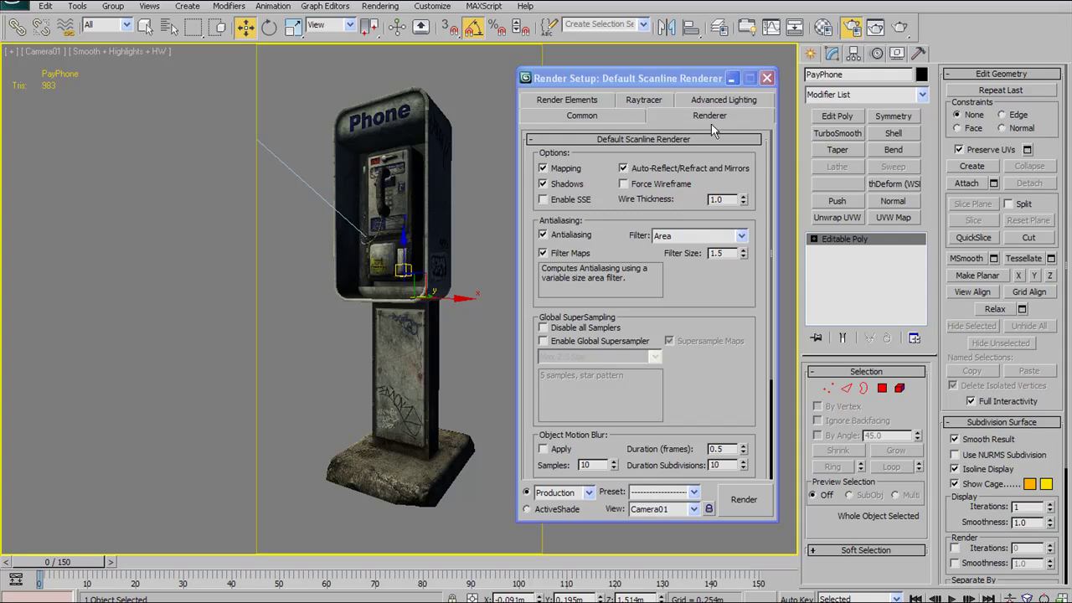
{"action": "mouse_move", "coordinate": [685, 81]}
{"action": "left_mouse_down"}
{"action": "mouse_move", "coordinate": [700, 67]}
{"action": "mouse_move", "coordinate": [701, 84]}
{"action": "mouse_move", "coordinate": [768, 80]}
{"action": "mouse_move", "coordinate": [686, 81]}
{"action": "left_mouse_up"}
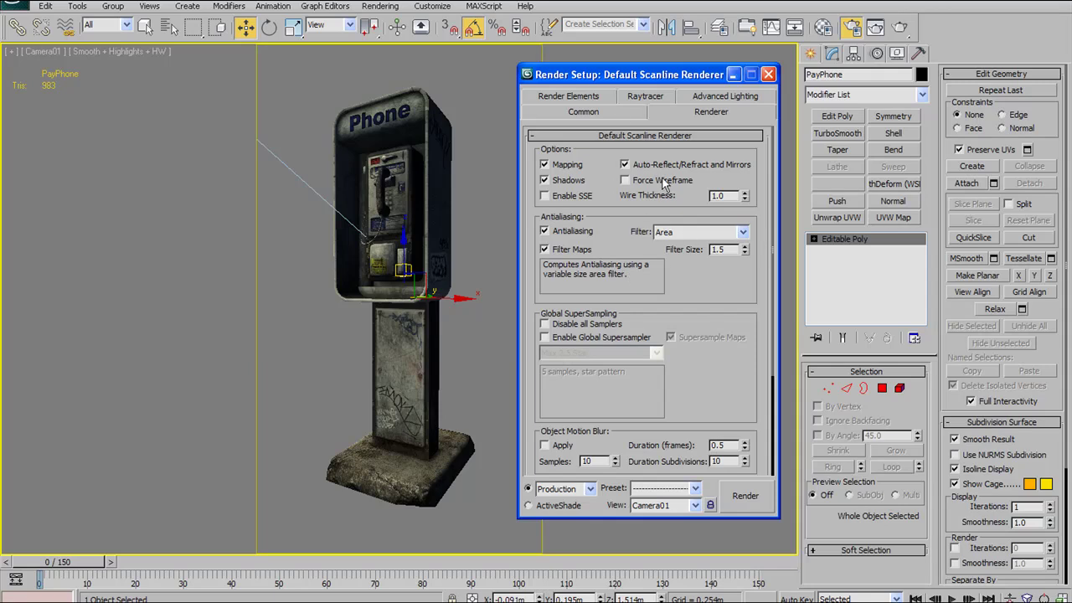
{"action": "left_click", "coordinate": [621, 115]}
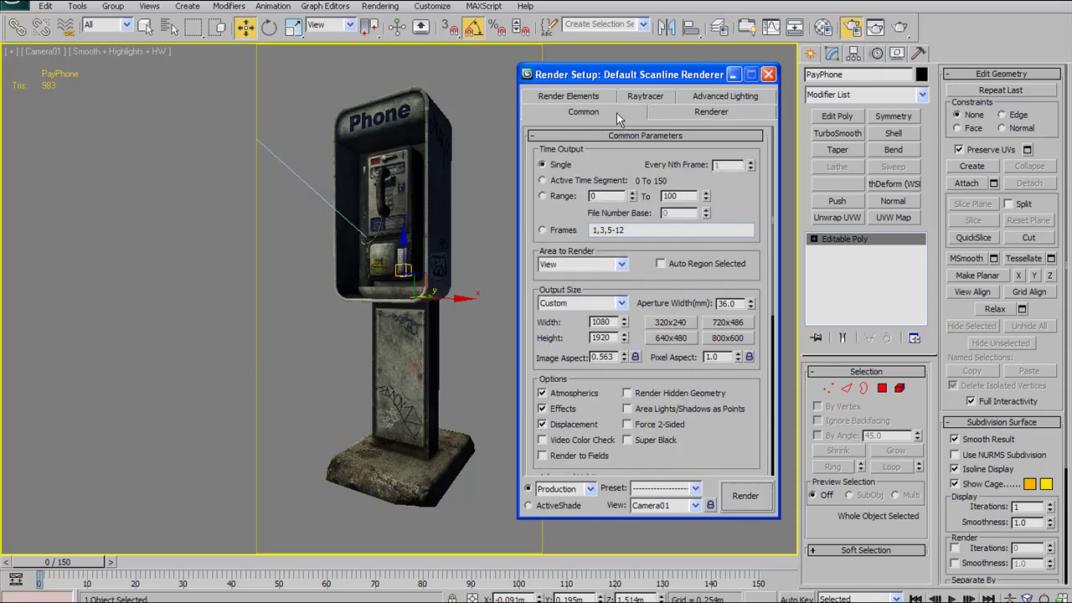
Step: Set the output size to the HDTV (video) 490 × 270 preset for the Perspective view, then minimize Render Setup
{"action": "left_click", "coordinate": [621, 304]}
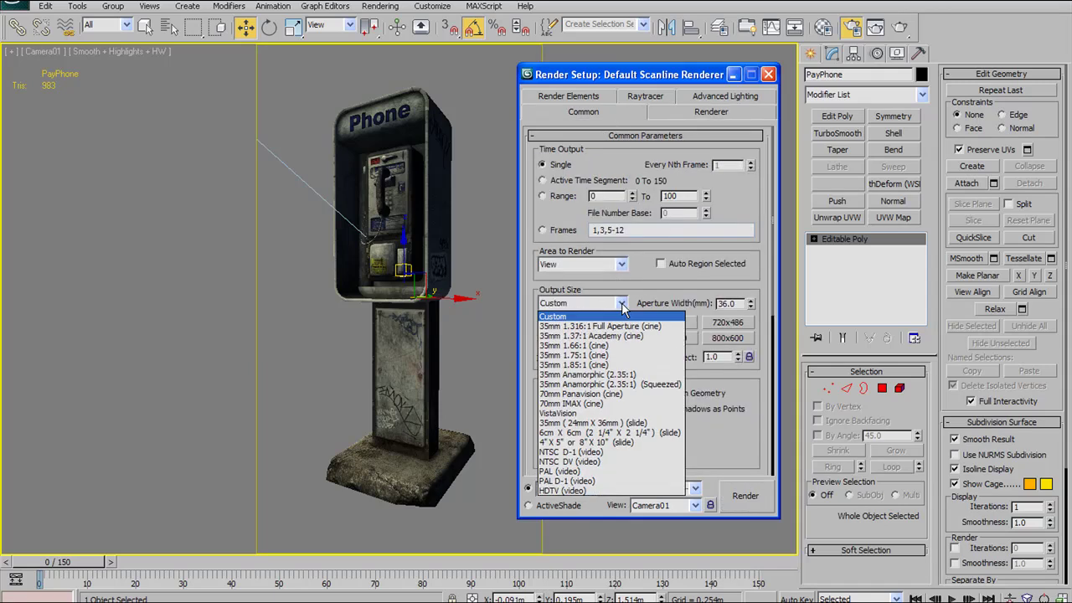
{"action": "left_click", "coordinate": [572, 491]}
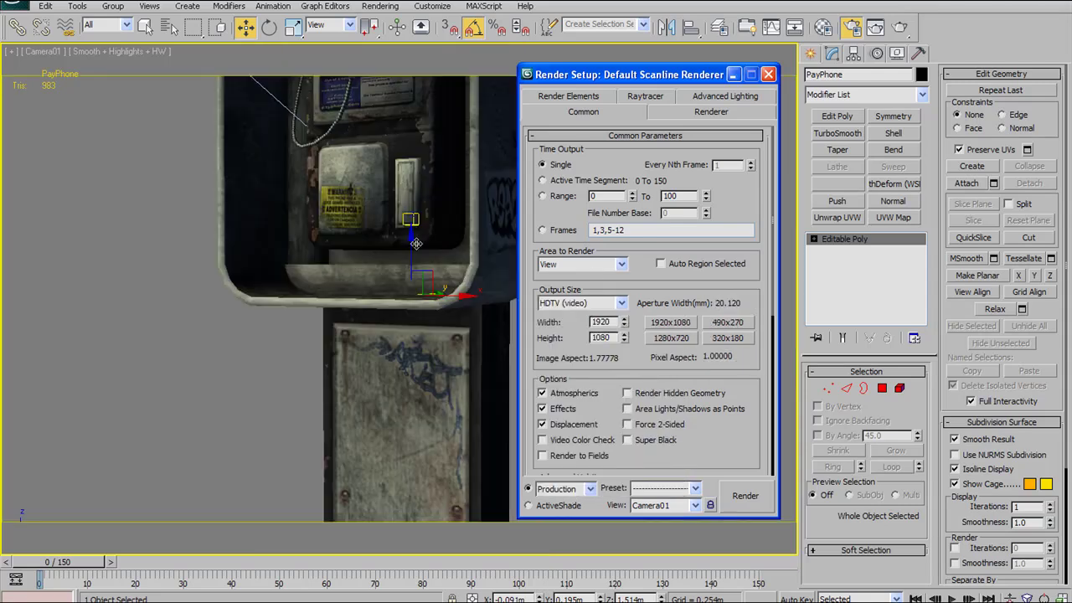
{"action": "key", "text": "p"}
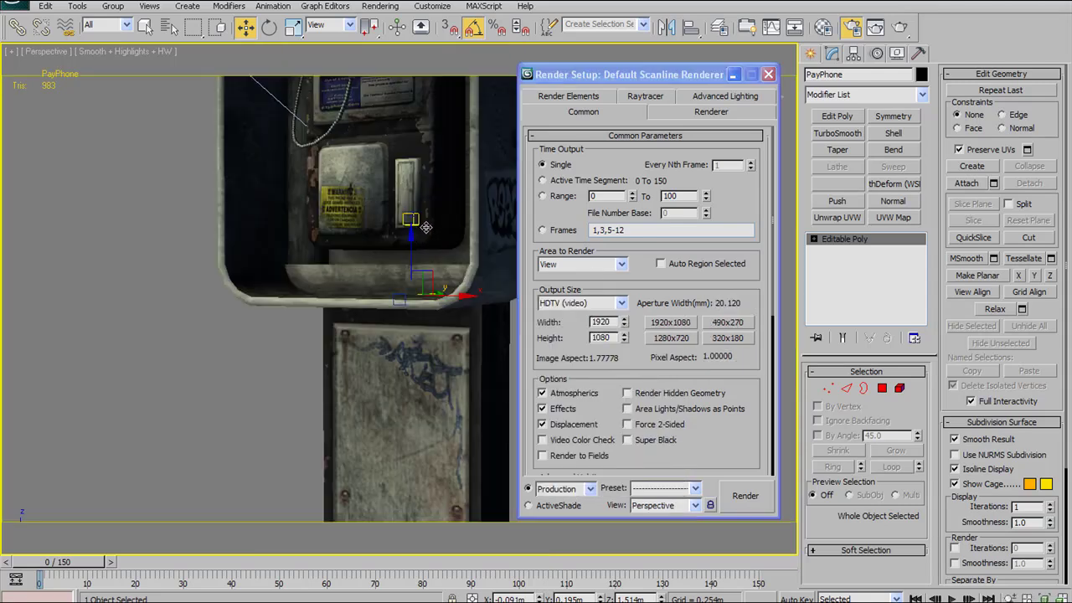
{"action": "left_click", "coordinate": [730, 323]}
{"action": "left_click", "coordinate": [734, 77]}
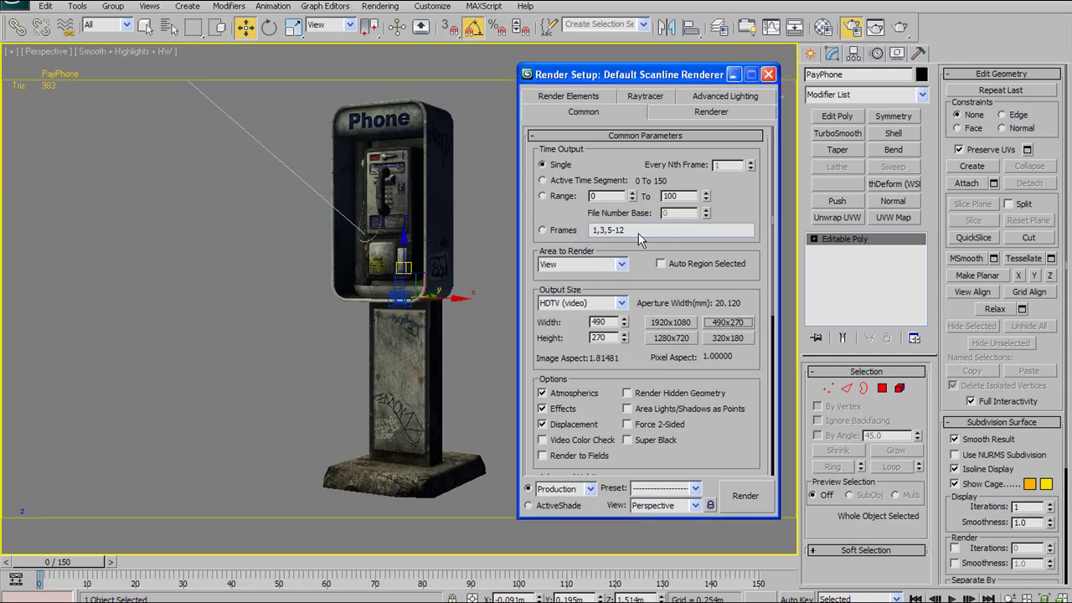
{"action": "scroll", "coordinate": [469, 212], "scroll_direction": "down", "scroll_amount": 6}
{"action": "scroll", "coordinate": [468, 210], "scroll_direction": "up", "scroll_amount": 3}
{"action": "scroll", "coordinate": [461, 218], "scroll_direction": "down", "scroll_amount": 5}
{"action": "scroll", "coordinate": [462, 218], "scroll_direction": "up", "scroll_amount": 1}
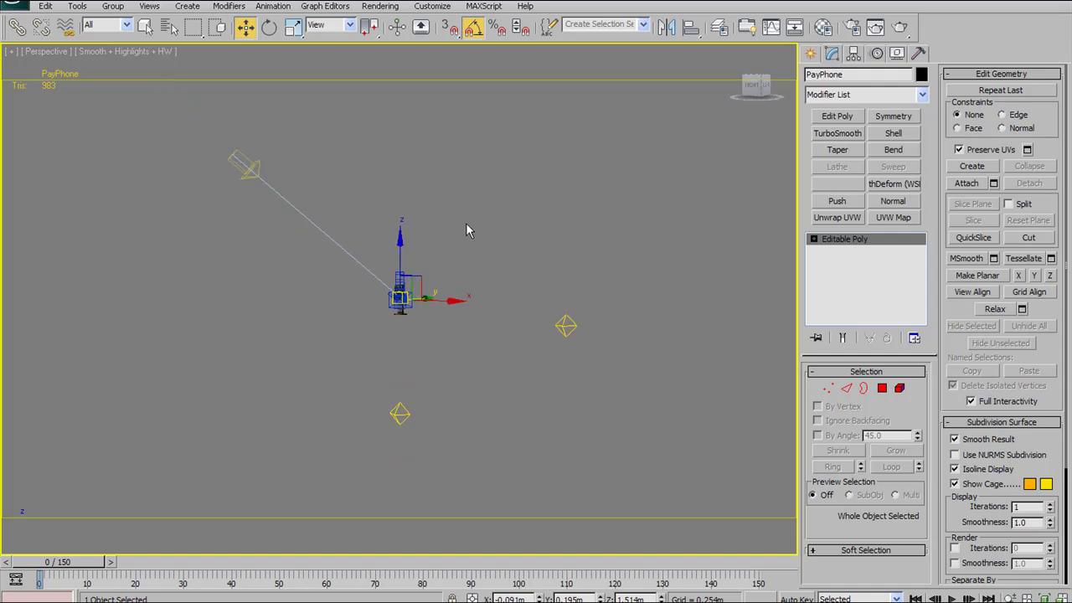
Step: Delete the extra Omni02 light below the booth
{"action": "middle_click_drag", "start_coordinate": [489, 282], "coordinate": [524, 261]}
{"action": "scroll", "coordinate": [526, 264], "scroll_direction": "up", "scroll_amount": 2}
{"action": "left_click", "coordinate": [668, 287]}
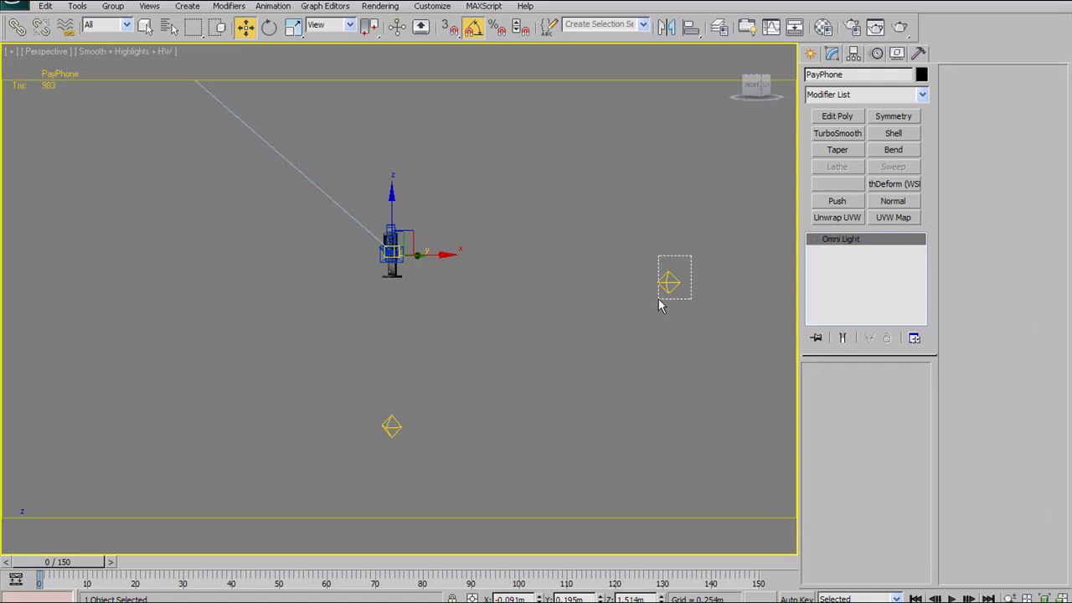
{"action": "left_click", "coordinate": [706, 273]}
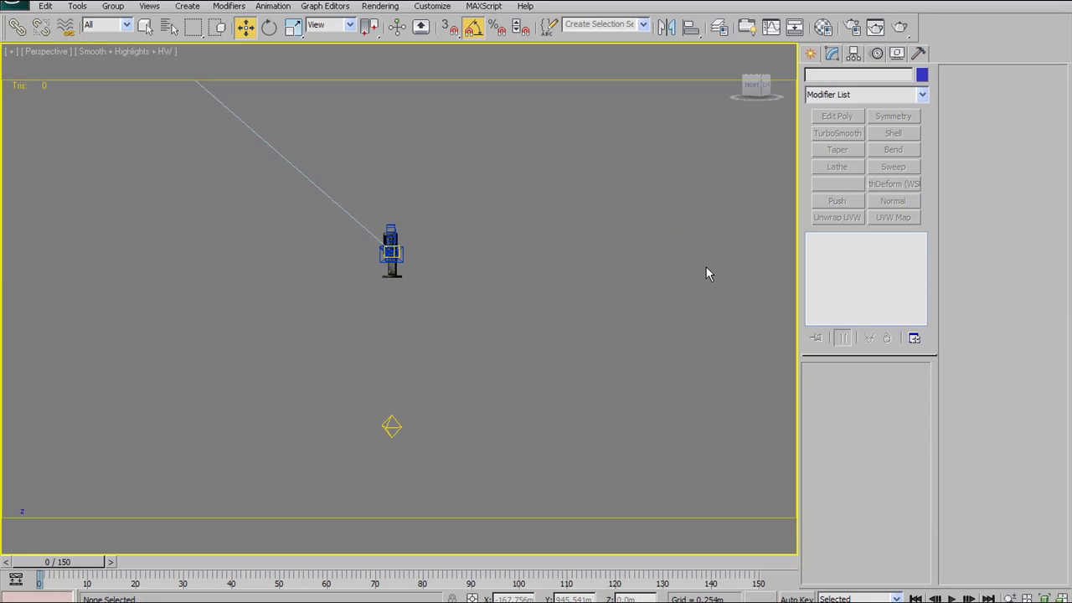
{"action": "left_click_drag", "start_coordinate": [260, 318], "coordinate": [564, 486]}
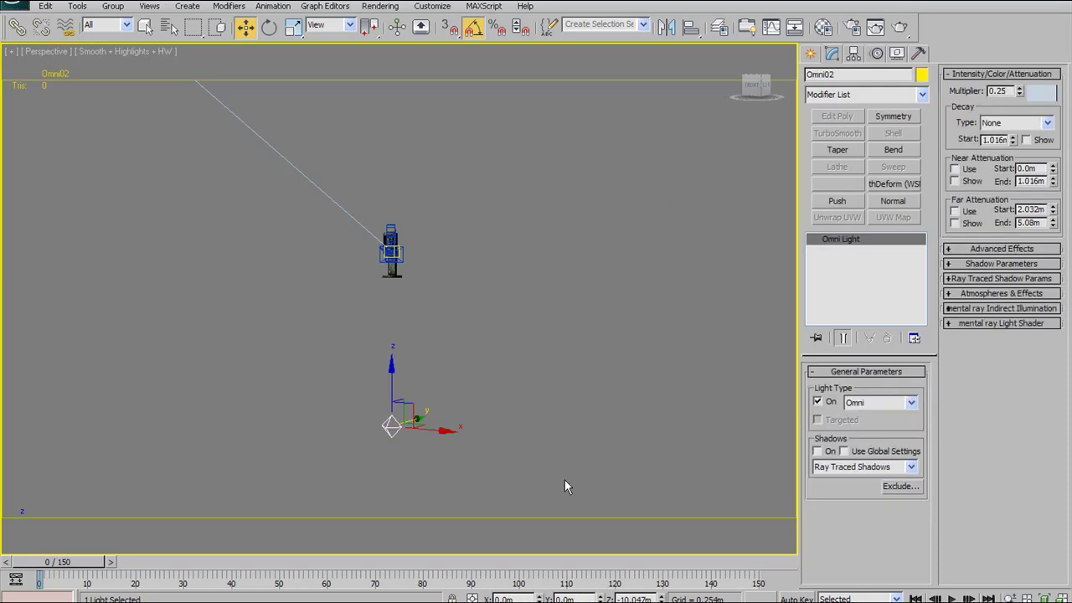
{"action": "key", "text": "Delete"}
Step: Save an incremented copy of the scene with Save As
{"action": "middle_click_drag", "start_coordinate": [403, 91], "coordinate": [460, 220]}
{"action": "scroll", "coordinate": [470, 251], "scroll_direction": "up", "scroll_amount": 8}
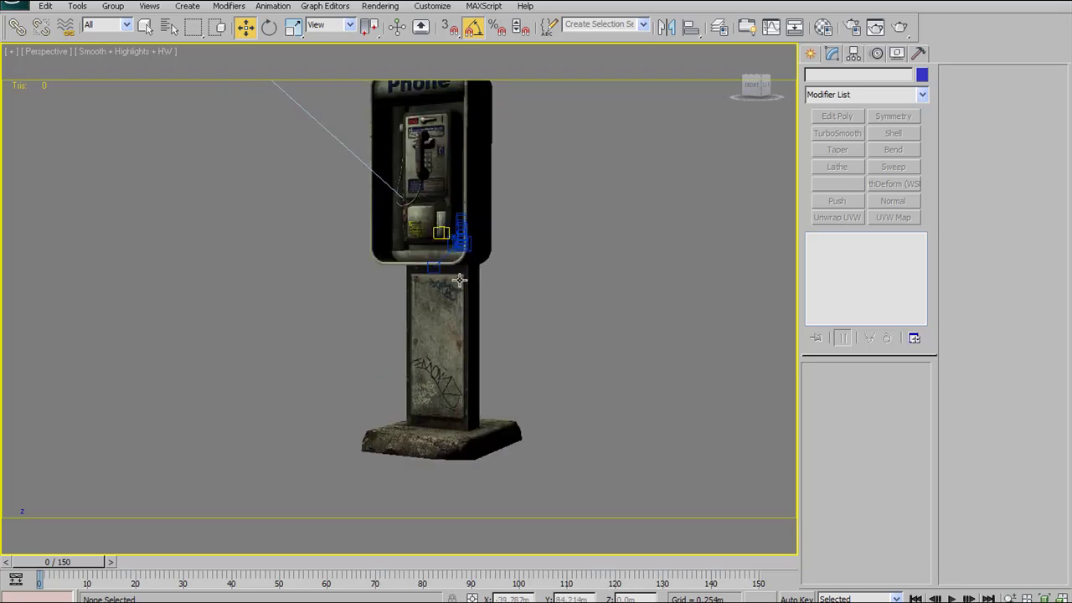
{"action": "scroll", "coordinate": [502, 191], "scroll_direction": "down", "scroll_amount": 3}
{"action": "middle_click_drag", "start_coordinate": [501, 188], "coordinate": [498, 222]}
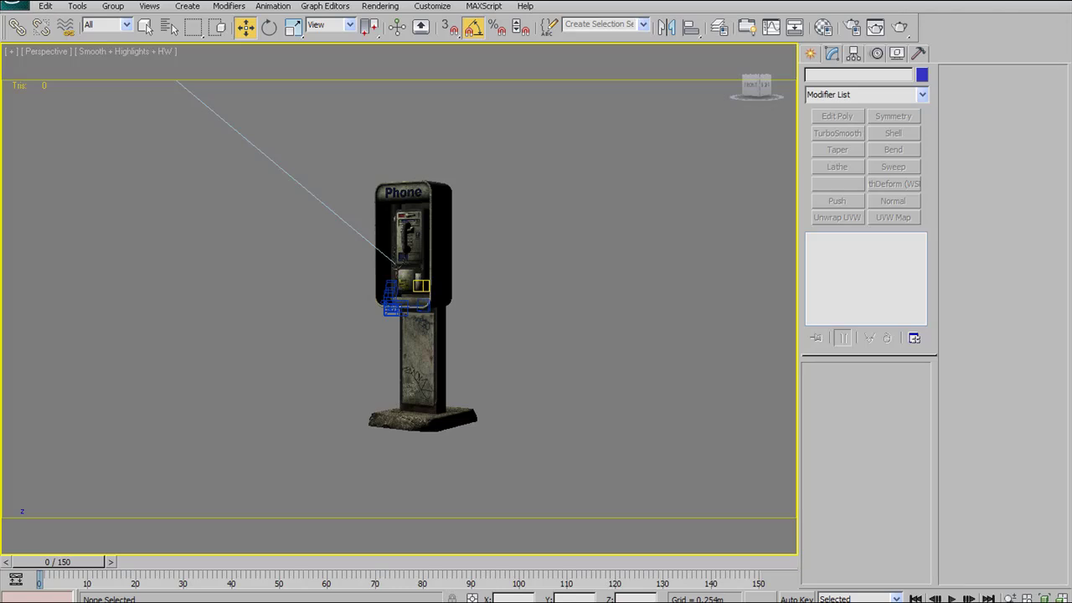
{"action": "left_click", "coordinate": [15, 5]}
{"action": "left_click", "coordinate": [48, 160]}
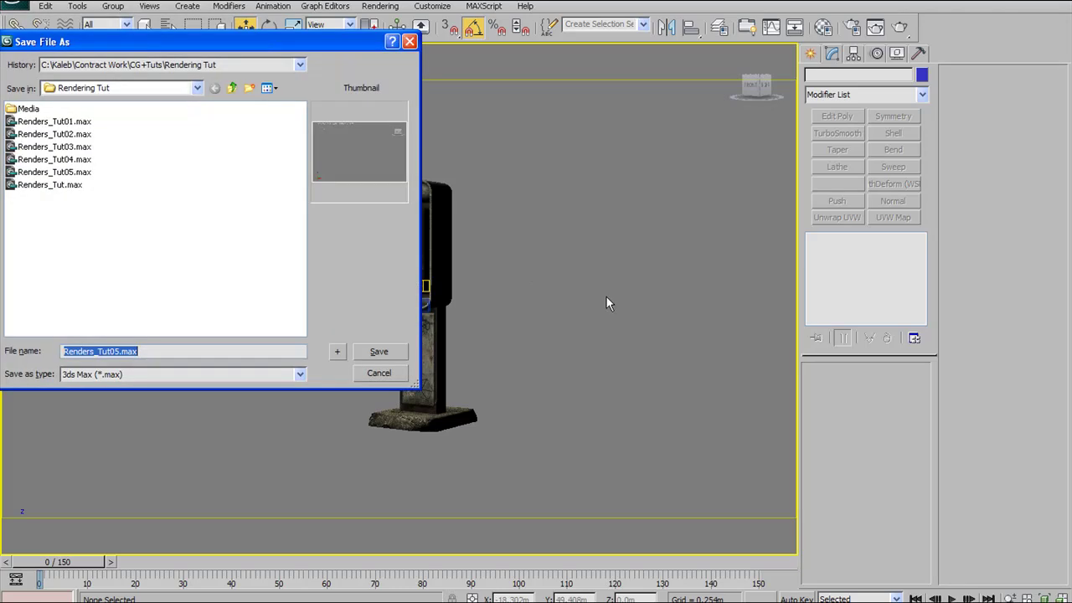
{"action": "left_click", "coordinate": [339, 352]}
{"action": "middle_click_drag", "start_coordinate": [539, 213], "coordinate": [589, 223]}
Step: Enable Wire on the 02 - Default material and preview its enlarged sample slot
{"action": "left_click", "coordinate": [823, 28]}
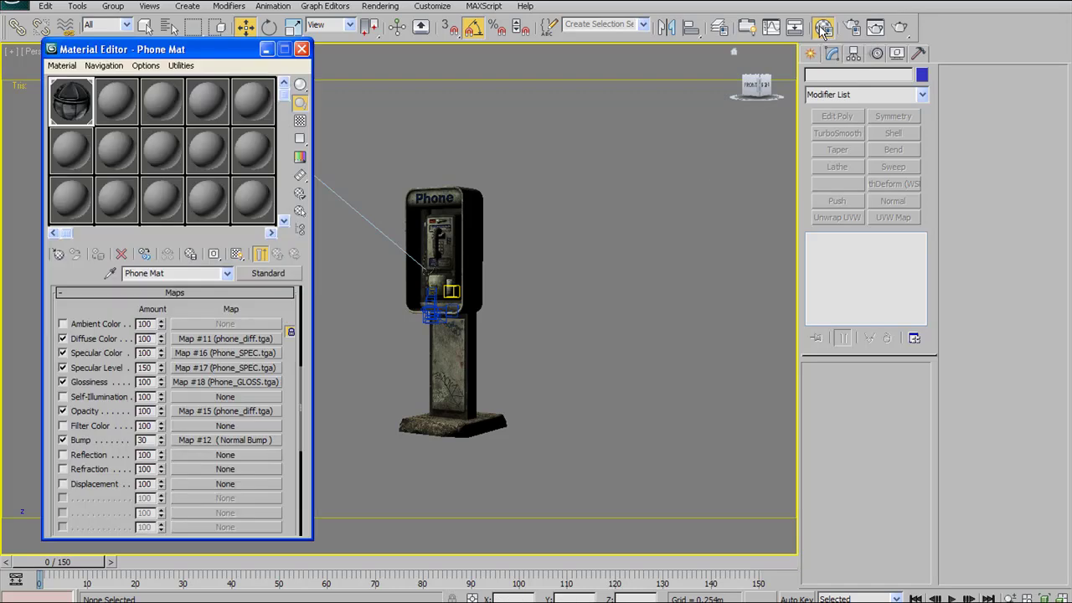
{"action": "mouse_move", "coordinate": [153, 57]}
{"action": "left_mouse_down"}
{"action": "mouse_move", "coordinate": [183, 47]}
{"action": "mouse_move", "coordinate": [157, 54]}
{"action": "left_mouse_up"}
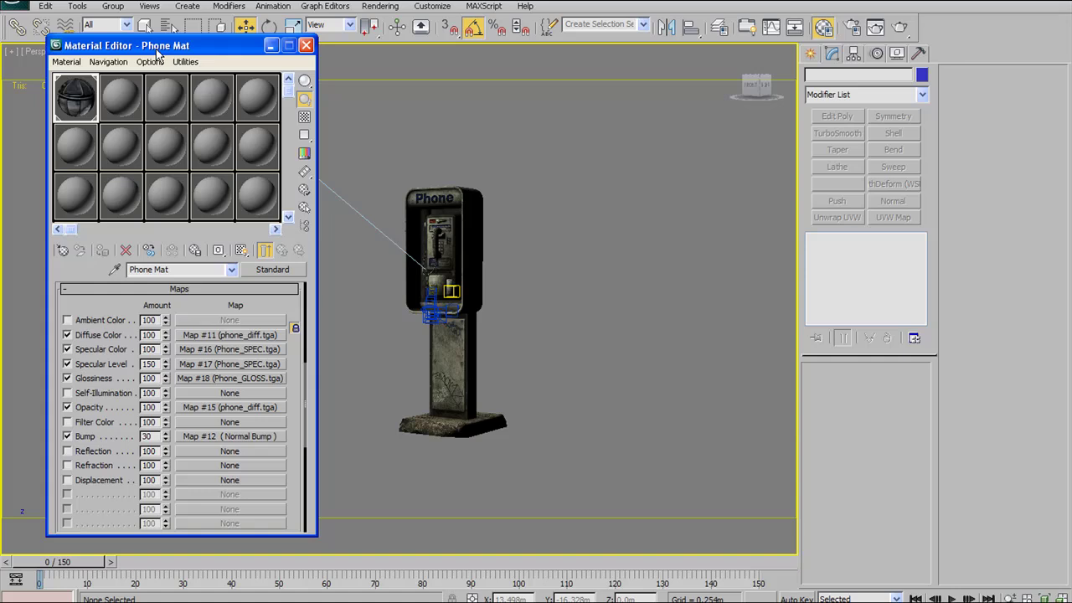
{"action": "left_click", "coordinate": [113, 99]}
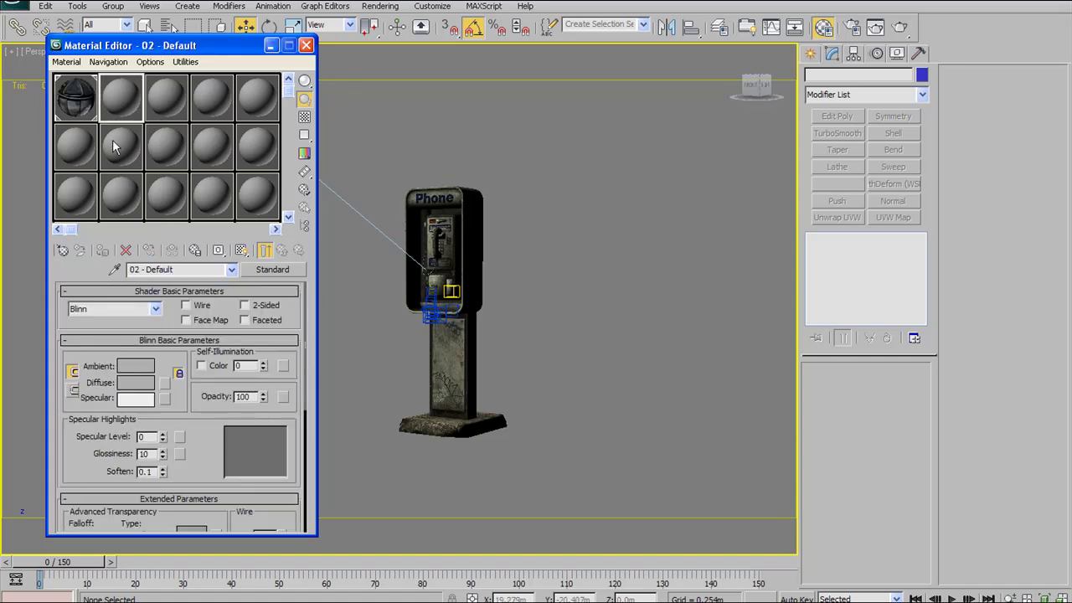
{"action": "left_click", "coordinate": [86, 104]}
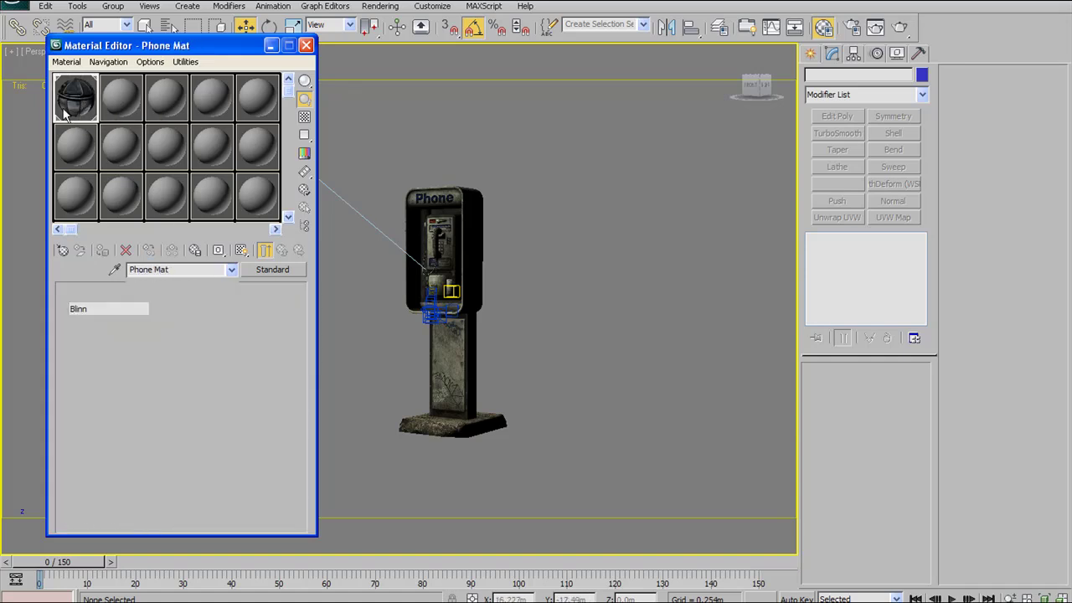
{"action": "left_click", "coordinate": [122, 100]}
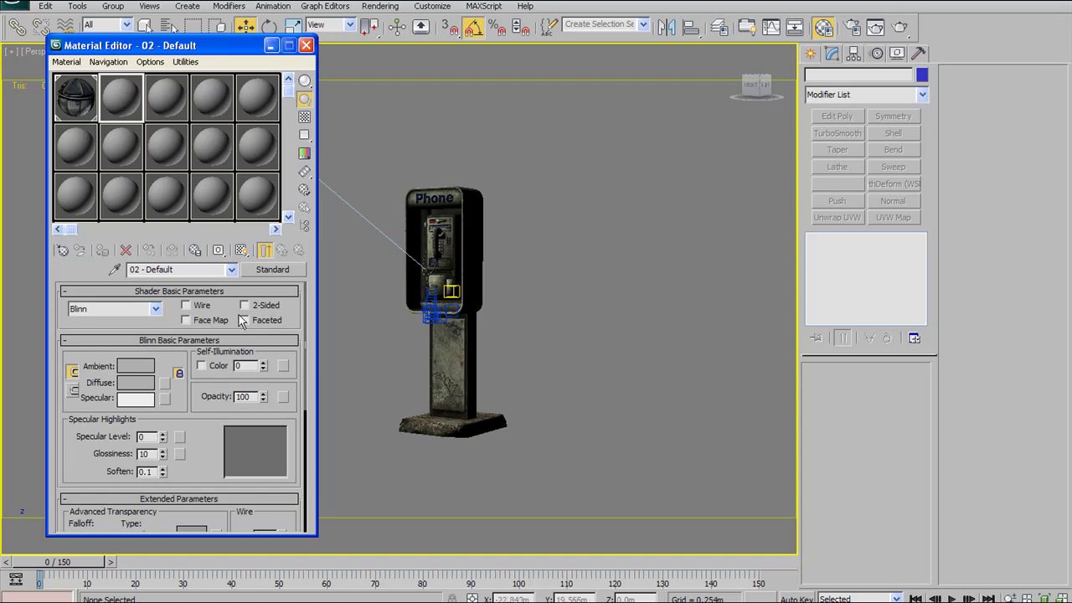
{"action": "left_click", "coordinate": [186, 306]}
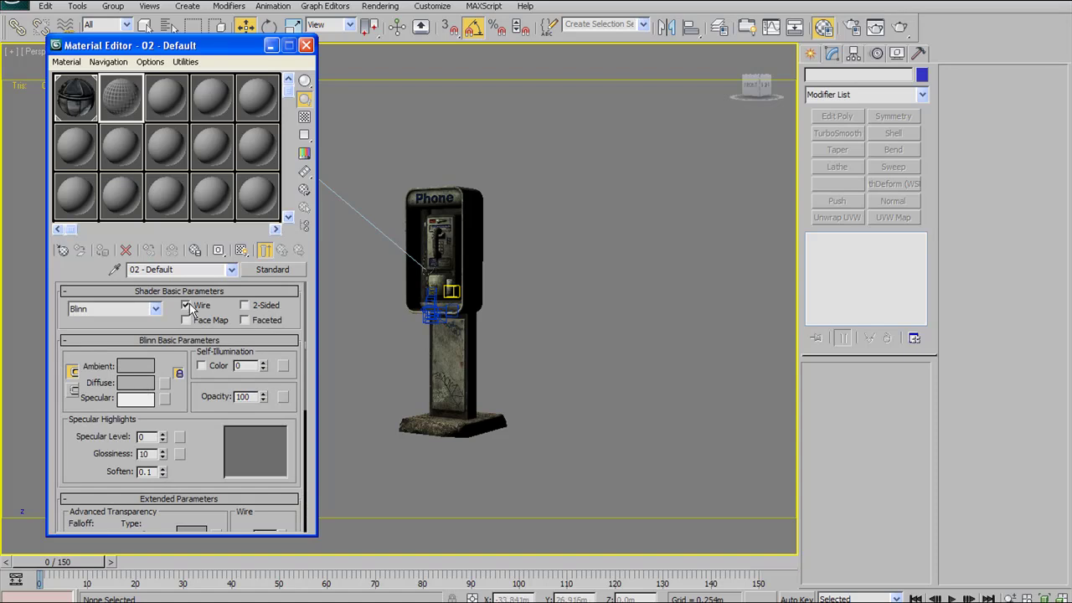
{"action": "mouse_move", "coordinate": [209, 419]}
{"action": "left_mouse_down"}
{"action": "mouse_move", "coordinate": [211, 369]}
{"action": "mouse_move", "coordinate": [216, 422]}
{"action": "left_mouse_up"}
{"action": "double_click", "coordinate": [124, 103]}
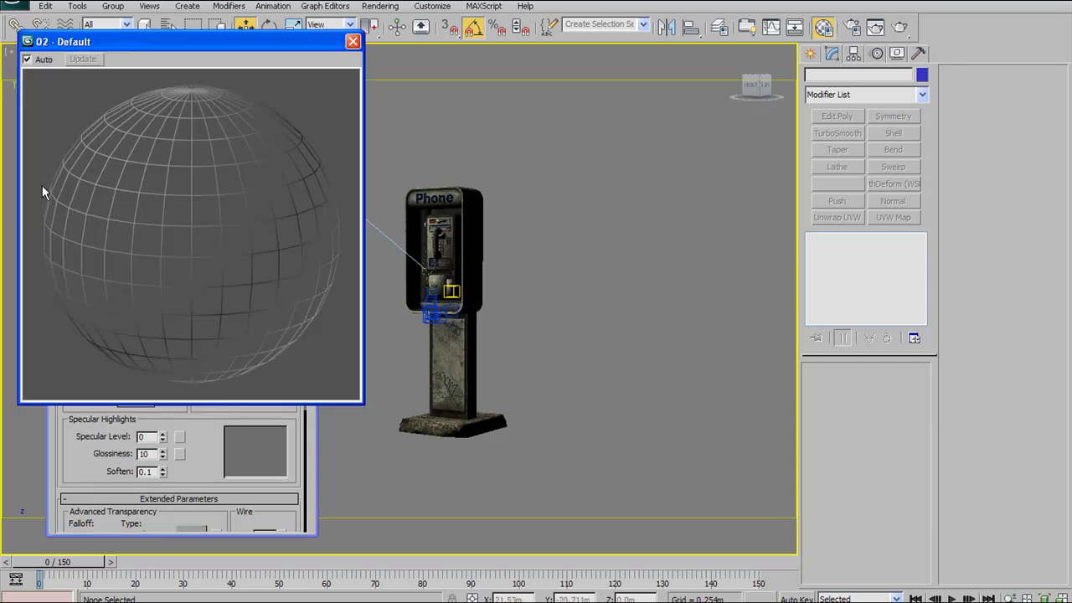
{"action": "left_click", "coordinate": [352, 43]}
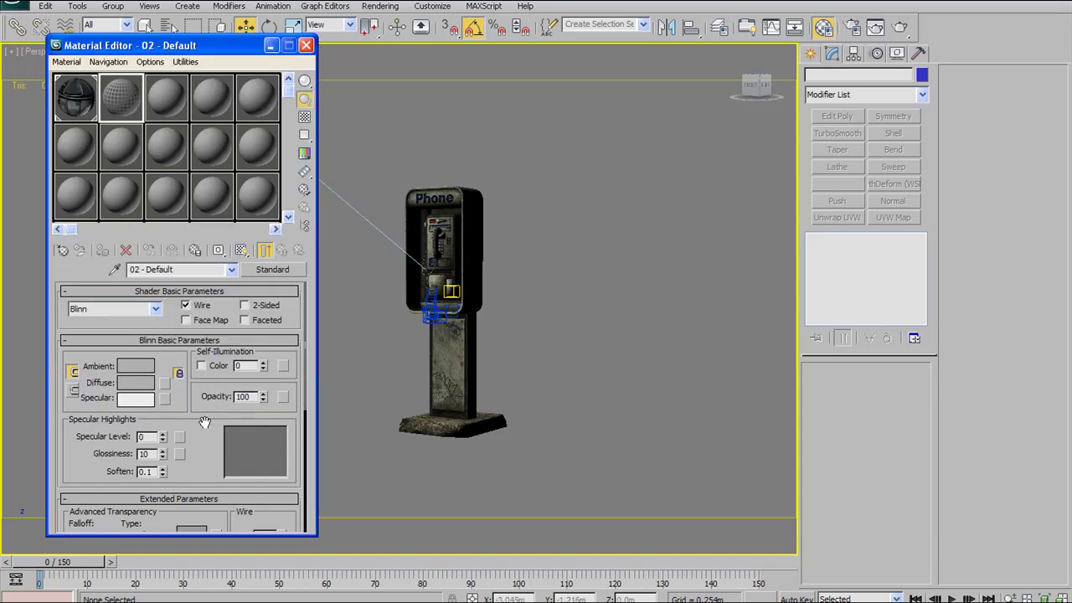
{"action": "mouse_move", "coordinate": [218, 467]}
{"action": "left_mouse_down"}
{"action": "mouse_move", "coordinate": [219, 404]}
{"action": "mouse_move", "coordinate": [227, 474]}
{"action": "left_mouse_up"}
Step: Make the diffuse colour of 02 - Default white
{"action": "left_click", "coordinate": [140, 391]}
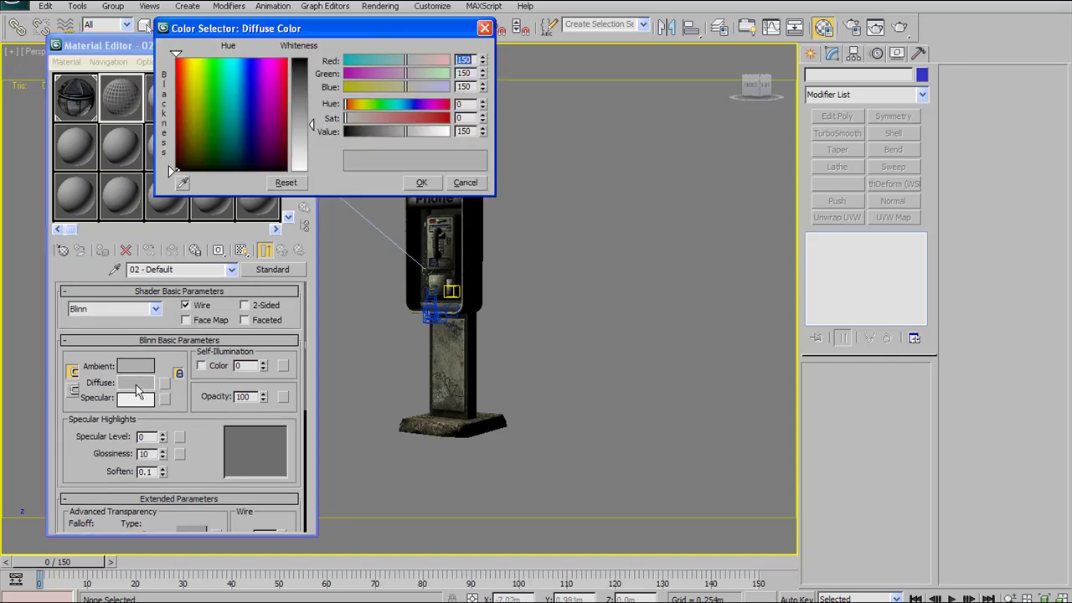
{"action": "left_click_drag", "start_coordinate": [321, 126], "coordinate": [321, 172]}
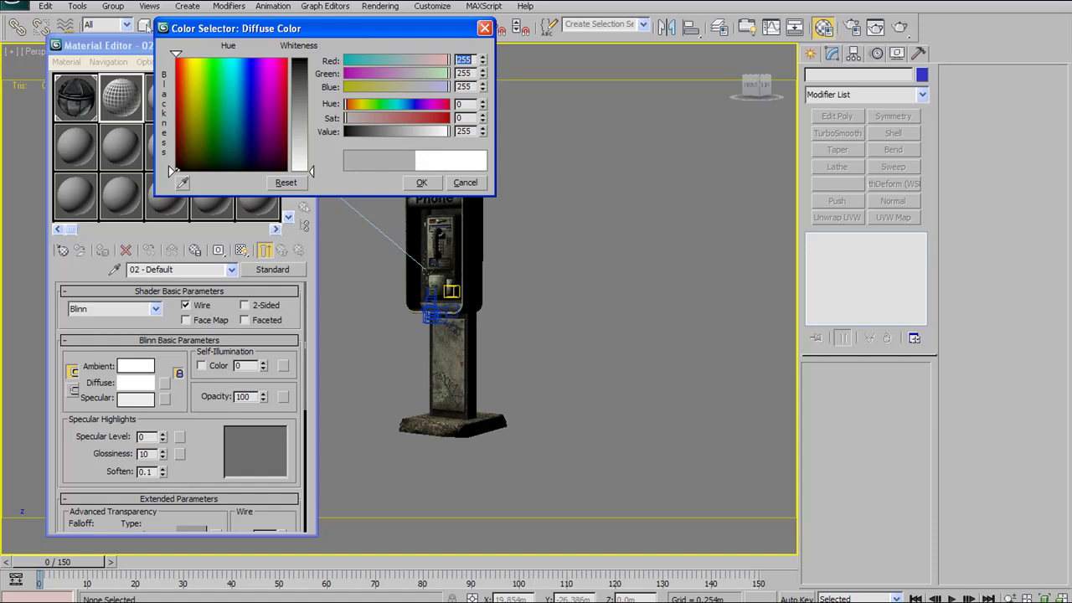
{"action": "left_click", "coordinate": [422, 182]}
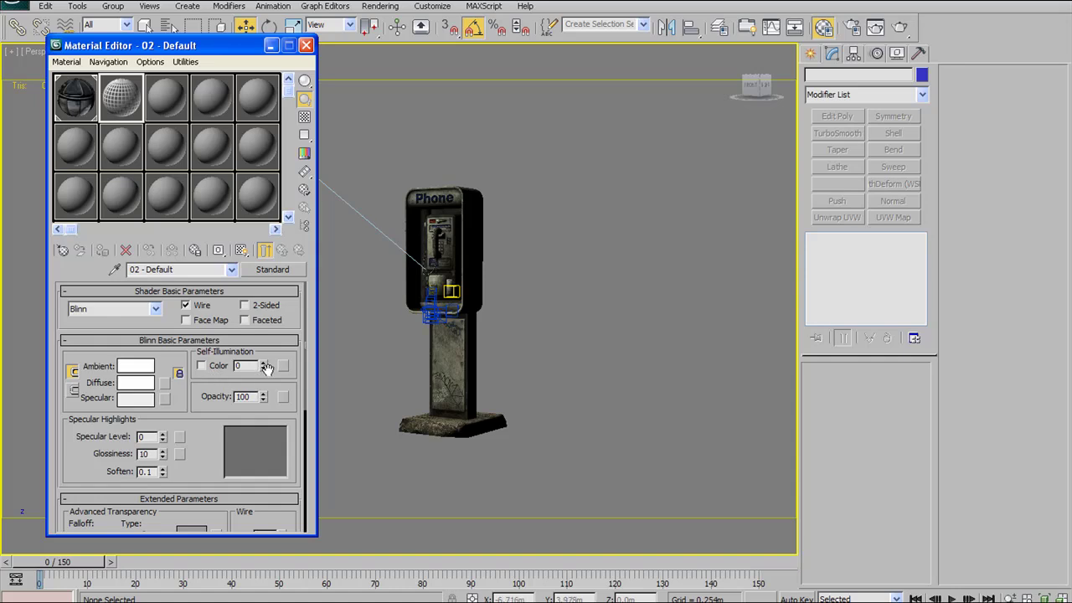
Step: Set 02 - Default's self-illumination to 12 and select the third material, 03 - Default
{"action": "left_click_drag", "start_coordinate": [263, 367], "coordinate": [264, 363]}
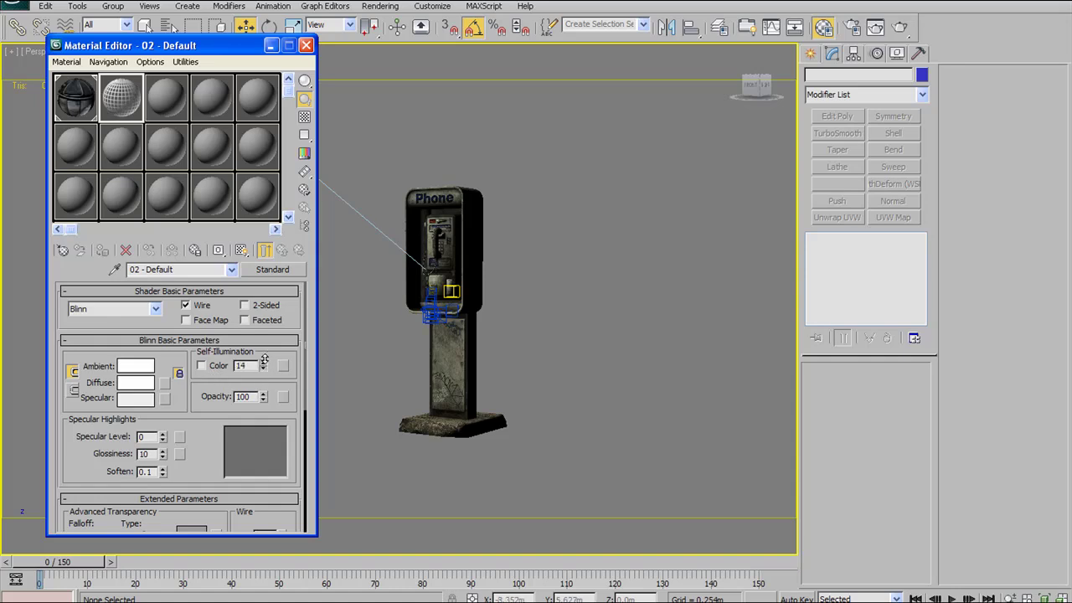
{"action": "left_click_drag", "start_coordinate": [264, 362], "coordinate": [264, 371]}
{"action": "left_click", "coordinate": [249, 395]}
{"action": "left_click_drag", "start_coordinate": [248, 54], "coordinate": [280, 57]}
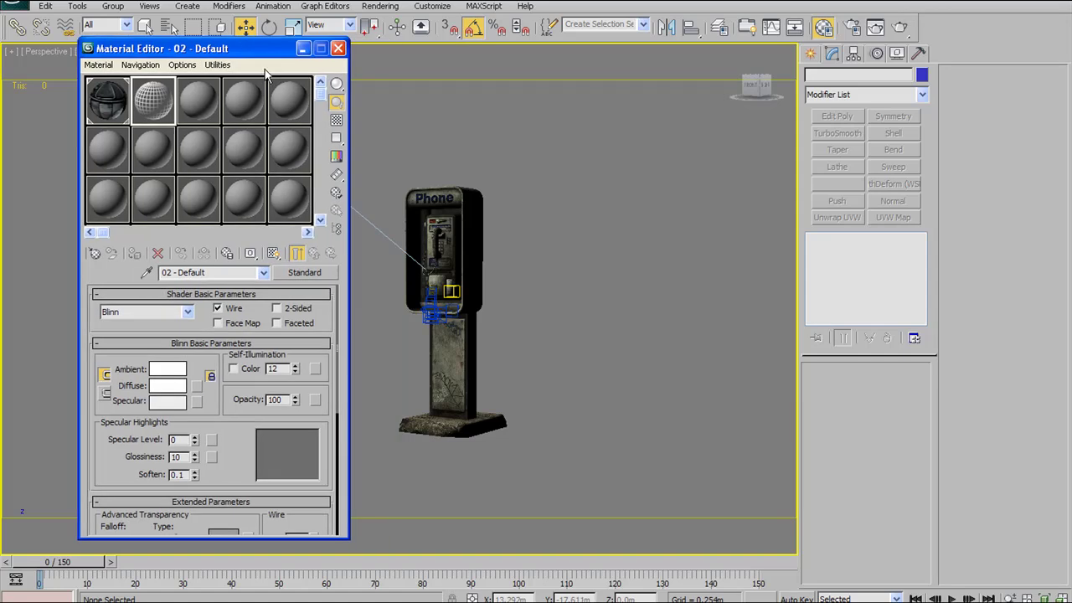
{"action": "left_click", "coordinate": [201, 93]}
Step: Assign the plain grey 03 - Default material to the PayPhone, replacing its textures
{"action": "left_click", "coordinate": [458, 201]}
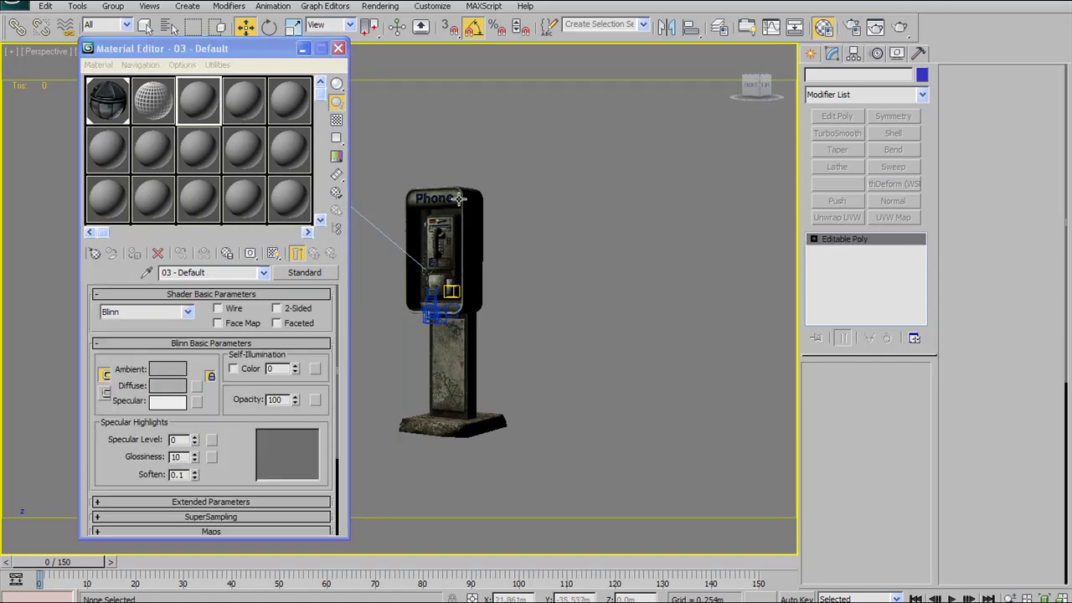
{"action": "left_click", "coordinate": [134, 252]}
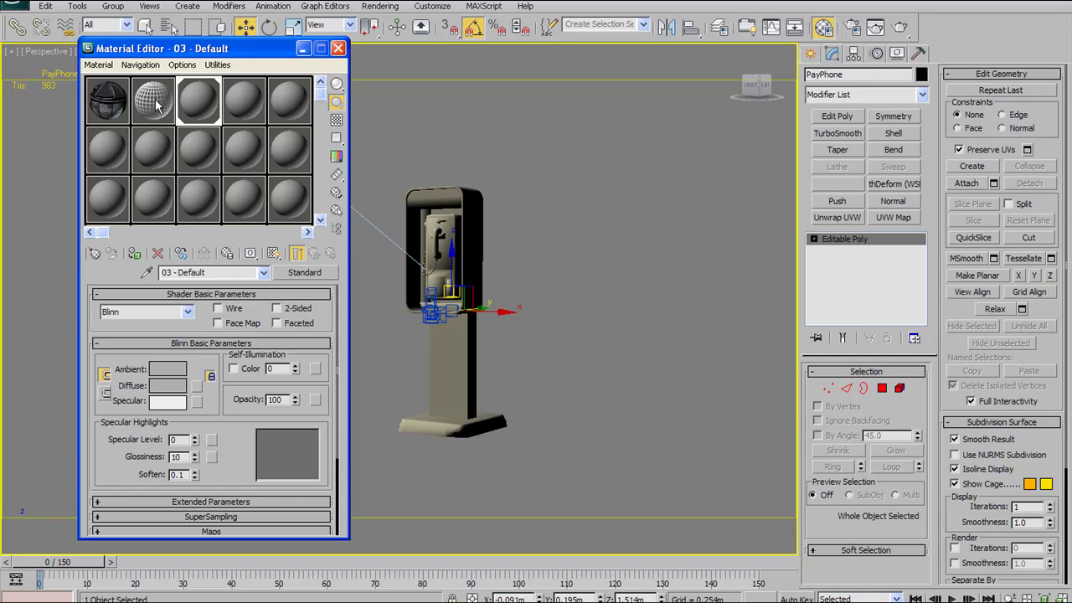
{"action": "left_click_drag", "start_coordinate": [241, 55], "coordinate": [215, 57]}
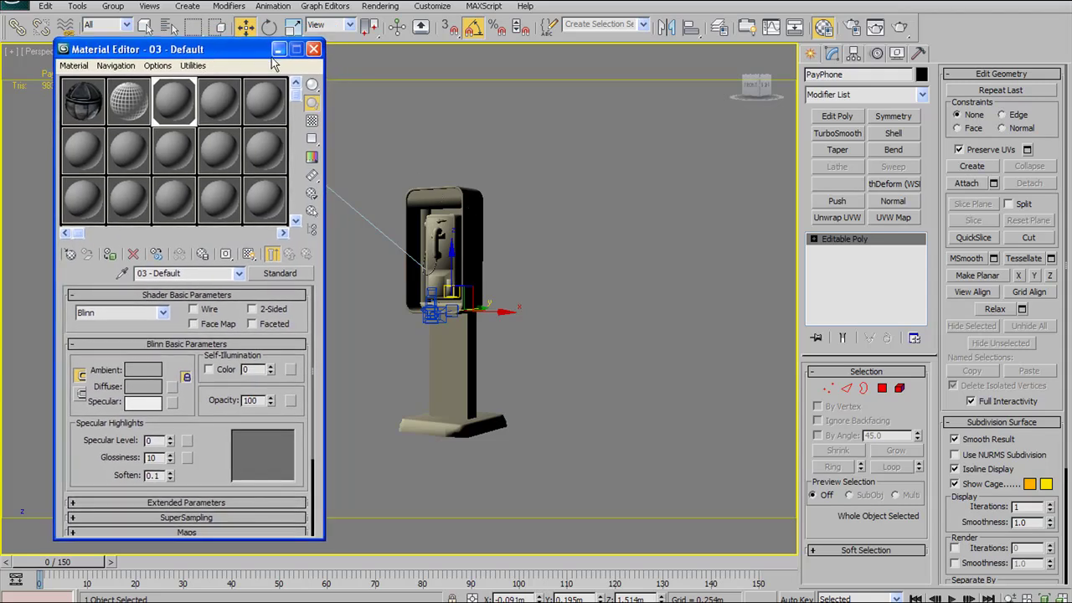
{"action": "left_click", "coordinate": [448, 201]}
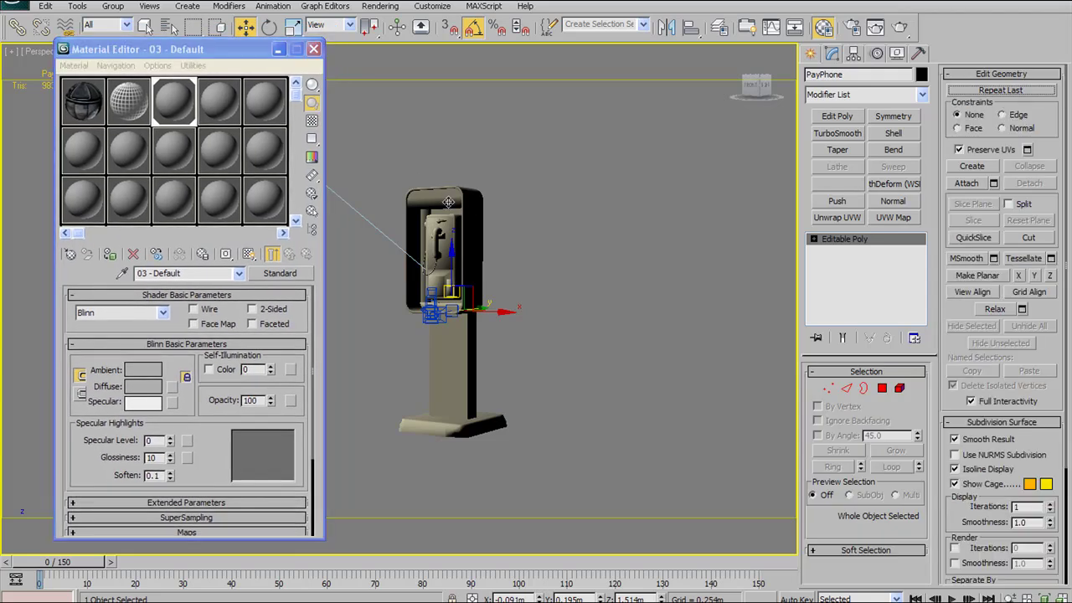
{"action": "right_click", "coordinate": [448, 203]}
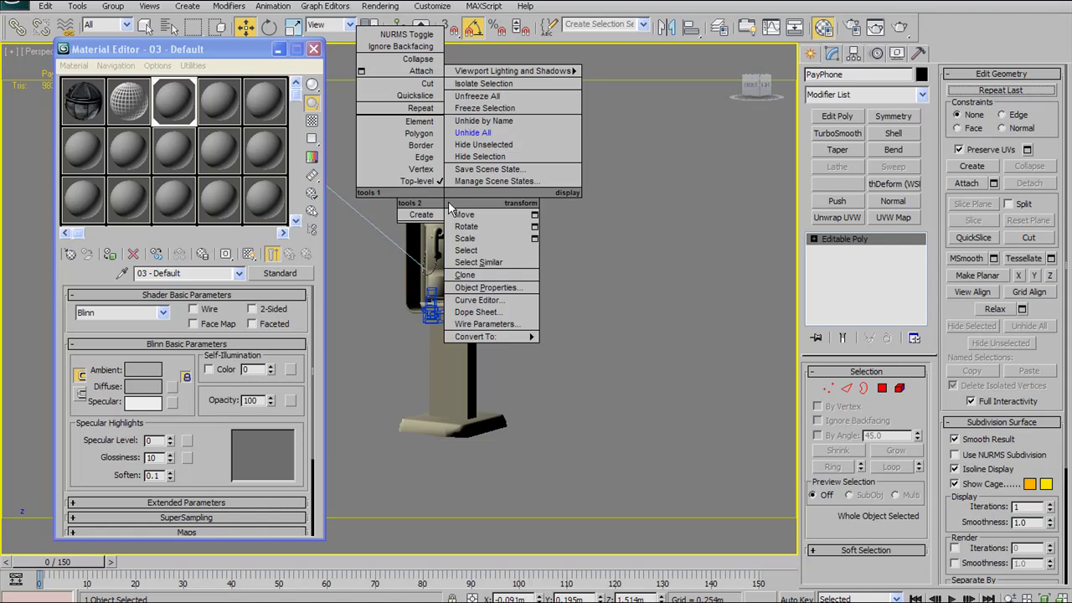
Step: Clone the PayPhone as an independent copy named PayPhone_Wire
{"action": "left_click", "coordinate": [481, 274]}
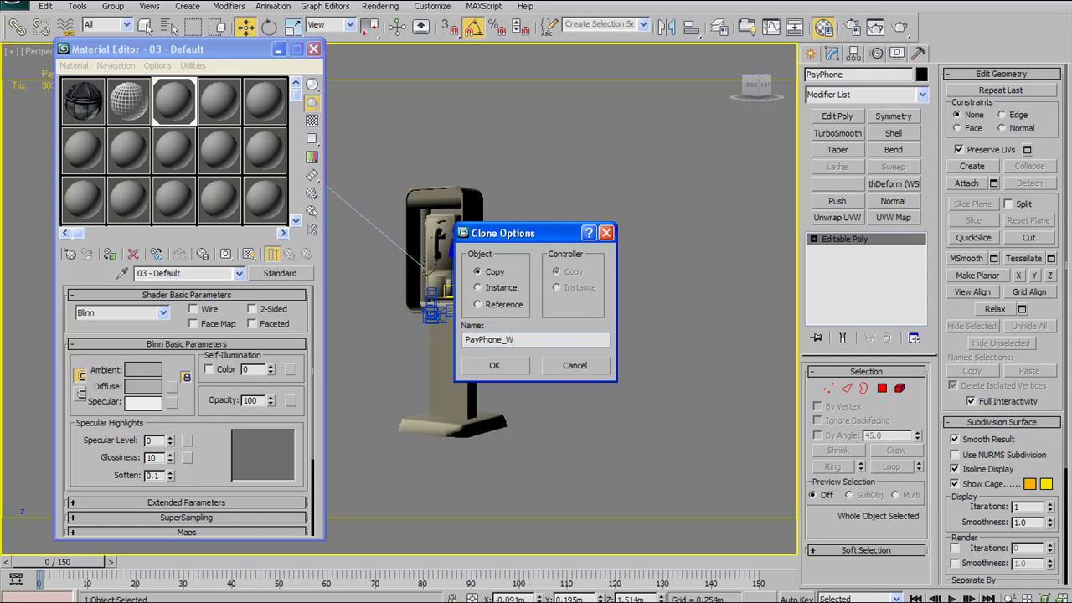
{"action": "left_click", "coordinate": [486, 363]}
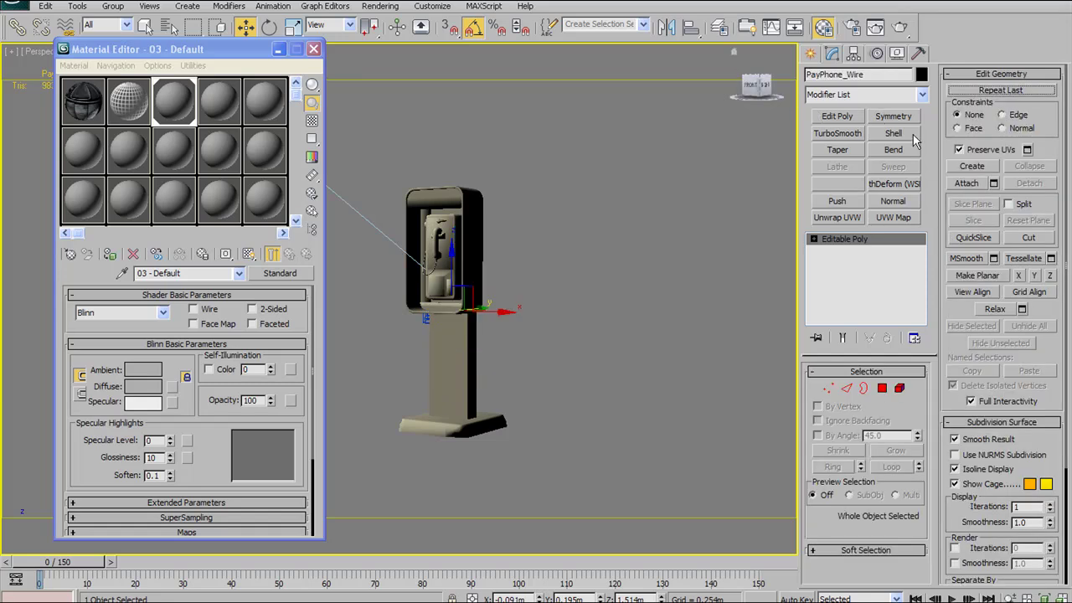
{"action": "left_click", "coordinate": [127, 101]}
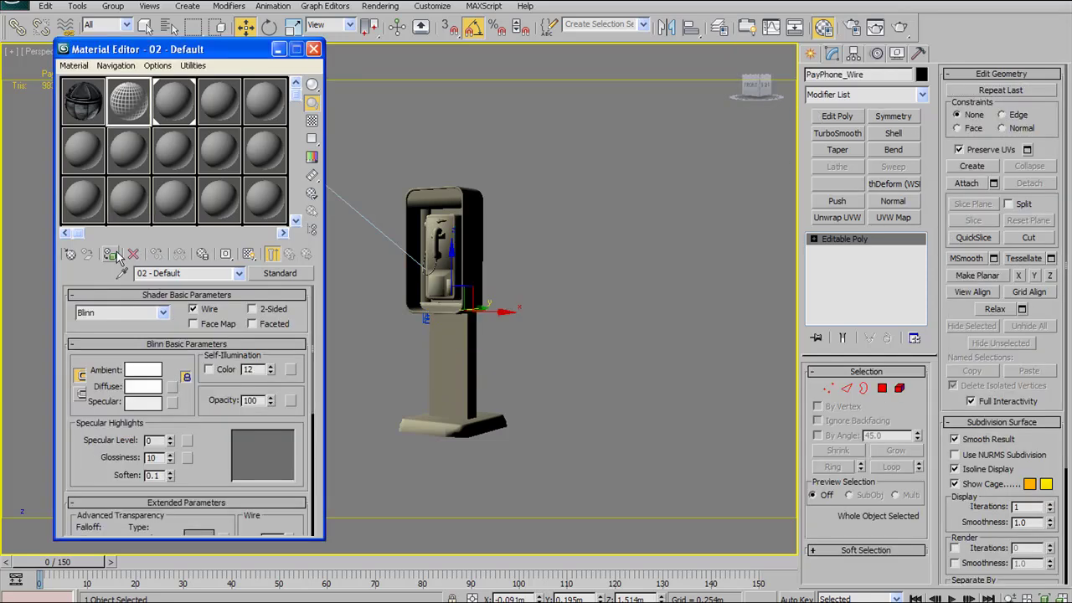
Step: Assign the 02 - Default wire material to PayPhone_Wire and close the Material Editor
{"action": "left_click", "coordinate": [110, 253]}
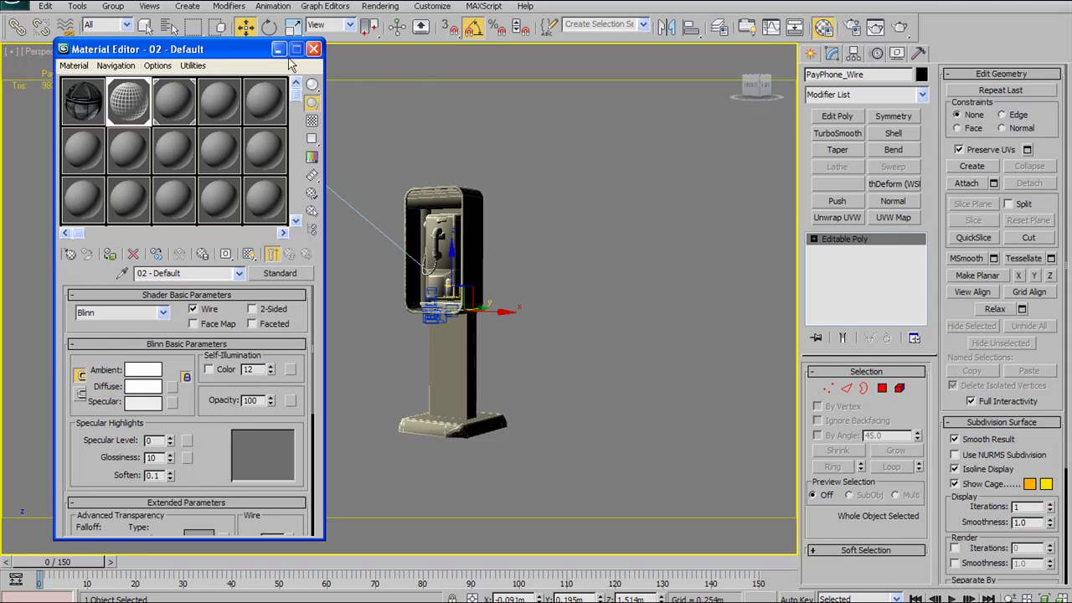
{"action": "left_click", "coordinate": [313, 49]}
{"action": "scroll", "coordinate": [637, 314], "scroll_direction": "up", "scroll_amount": 10}
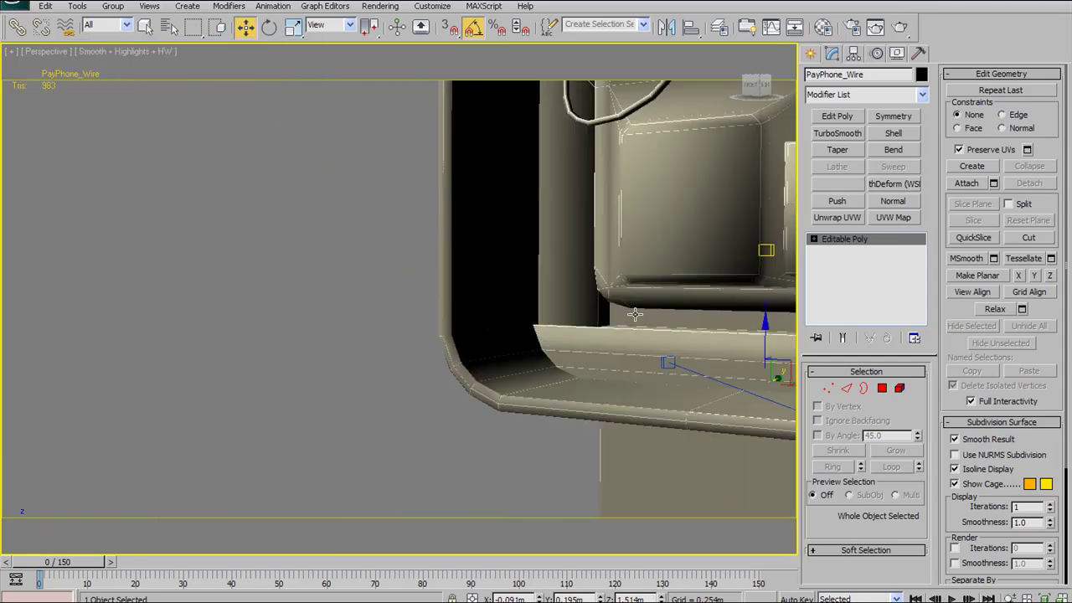
{"action": "scroll", "coordinate": [637, 314], "scroll_direction": "down", "scroll_amount": 8}
{"action": "scroll", "coordinate": [498, 284], "scroll_direction": "down", "scroll_amount": 3}
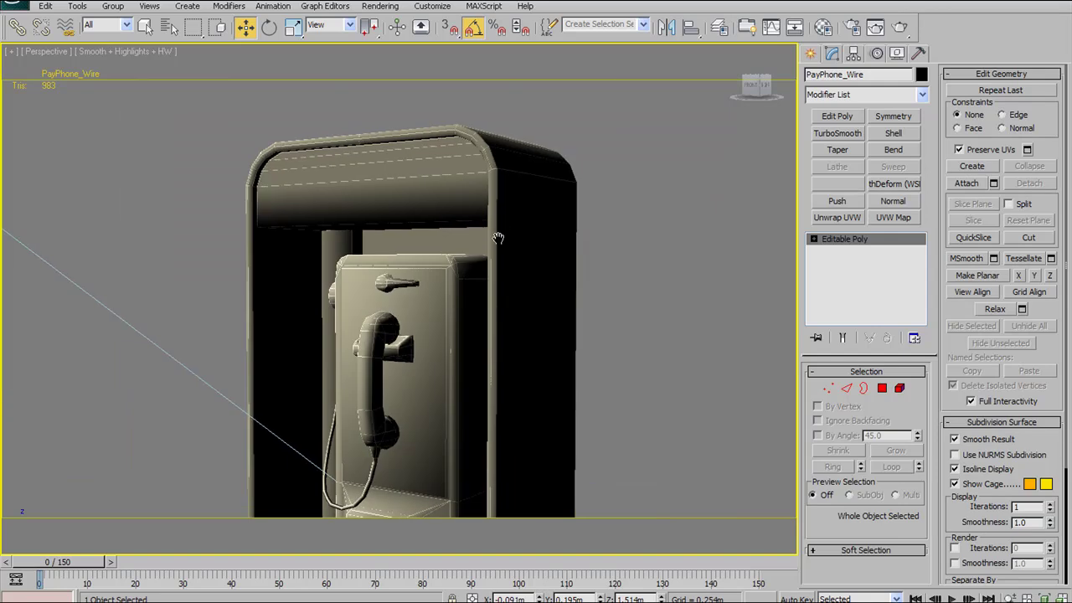
{"action": "scroll", "coordinate": [498, 226], "scroll_direction": "up", "scroll_amount": 4}
{"action": "scroll", "coordinate": [505, 223], "scroll_direction": "down", "scroll_amount": 1}
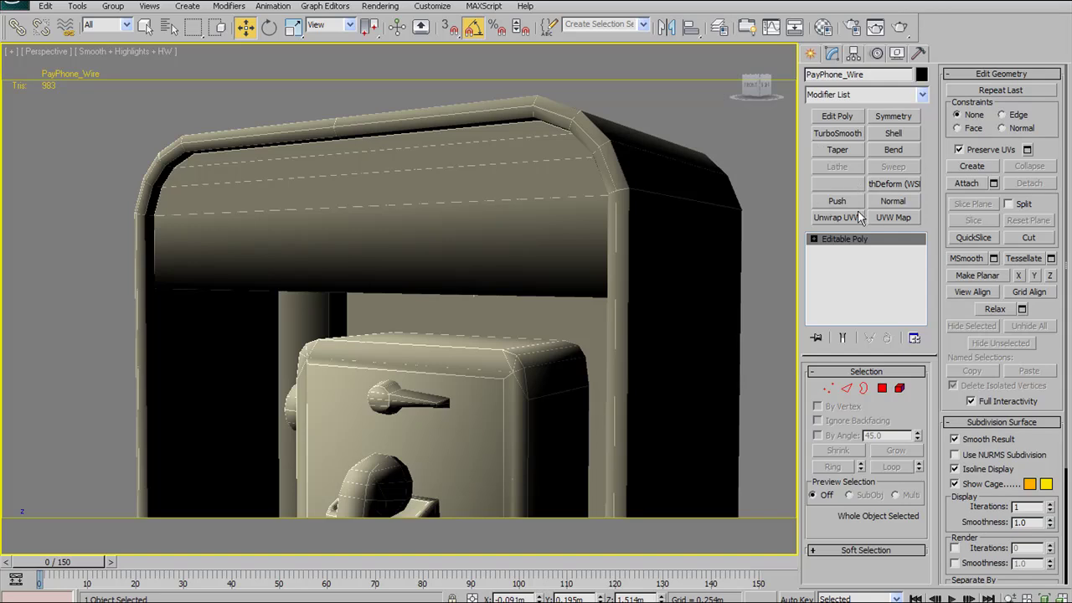
Step: Add a Push modifier to PayPhone_Wire with a Push Value of 0.059m
{"action": "left_click", "coordinate": [921, 97]}
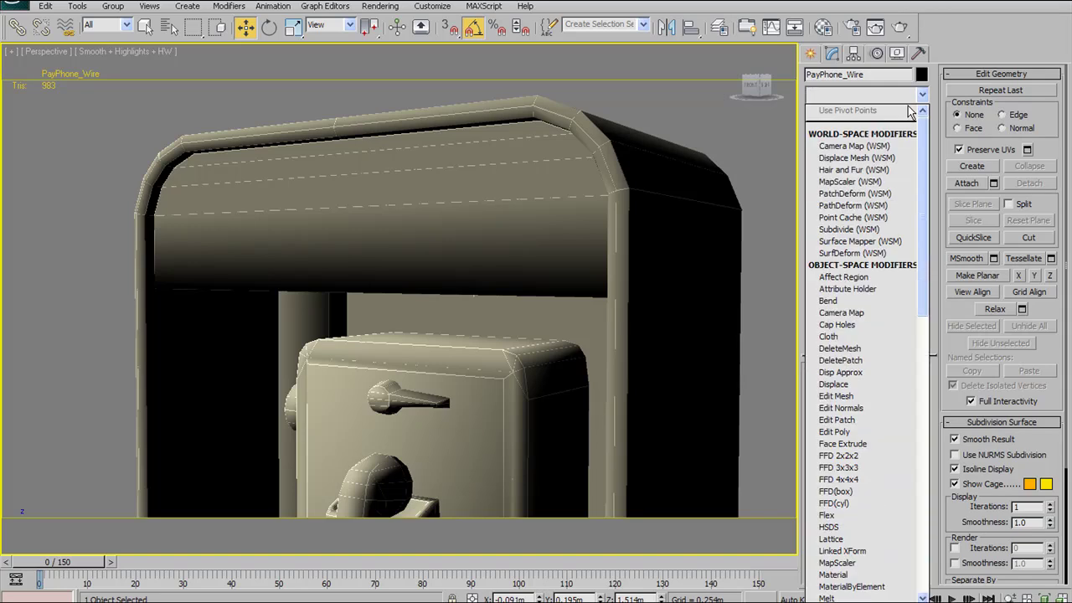
{"action": "left_click_drag", "start_coordinate": [922, 138], "coordinate": [922, 292]}
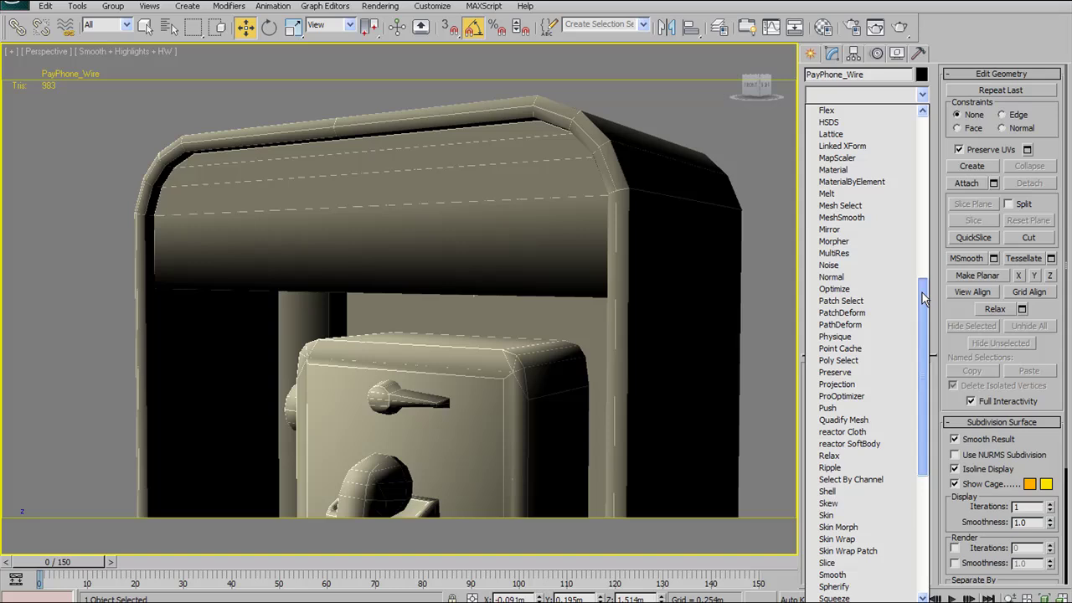
{"action": "left_click", "coordinate": [829, 408]}
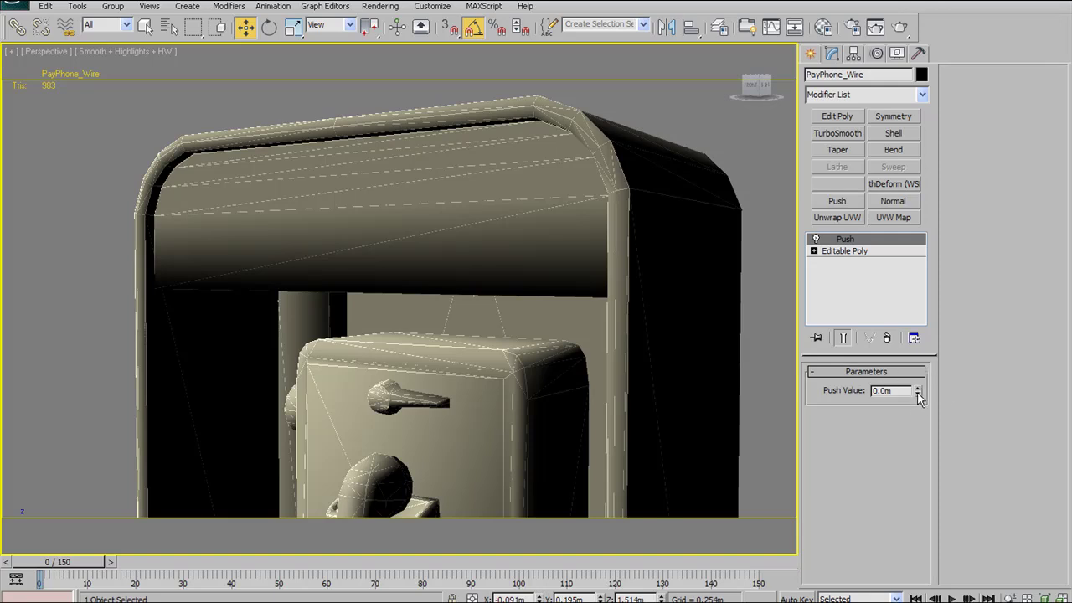
{"action": "left_click_drag", "start_coordinate": [919, 397], "coordinate": [1048, 229]}
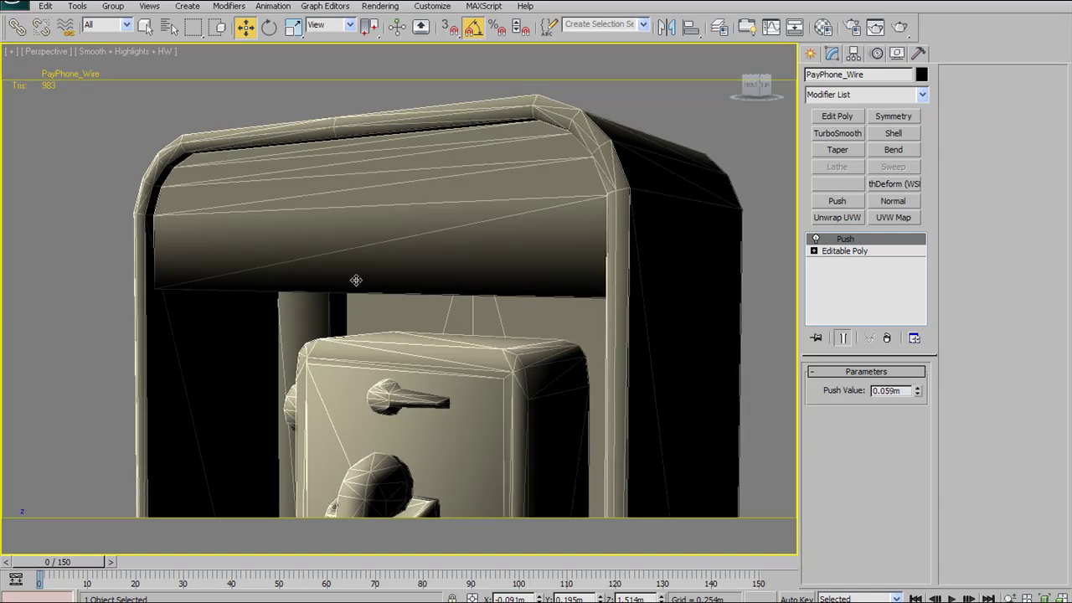
{"action": "scroll", "coordinate": [363, 281], "scroll_direction": "down", "scroll_amount": 5}
{"action": "middle_click_drag", "start_coordinate": [415, 393], "coordinate": [458, 272]}
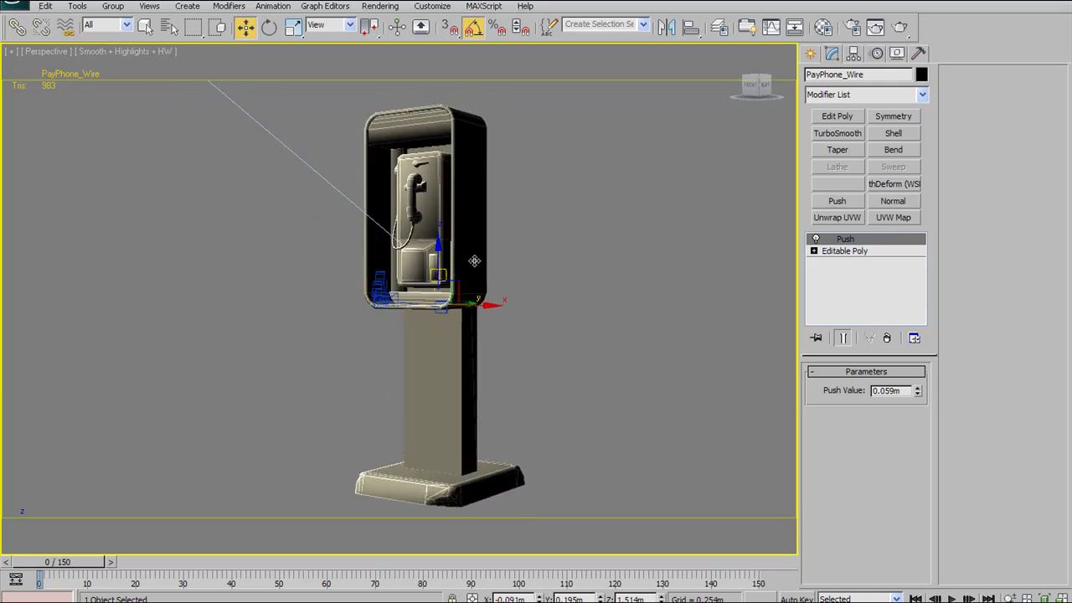
Step: Render a test frame of the Perspective view and inspect the white wire shell over the grey booth
{"action": "left_click", "coordinate": [902, 27]}
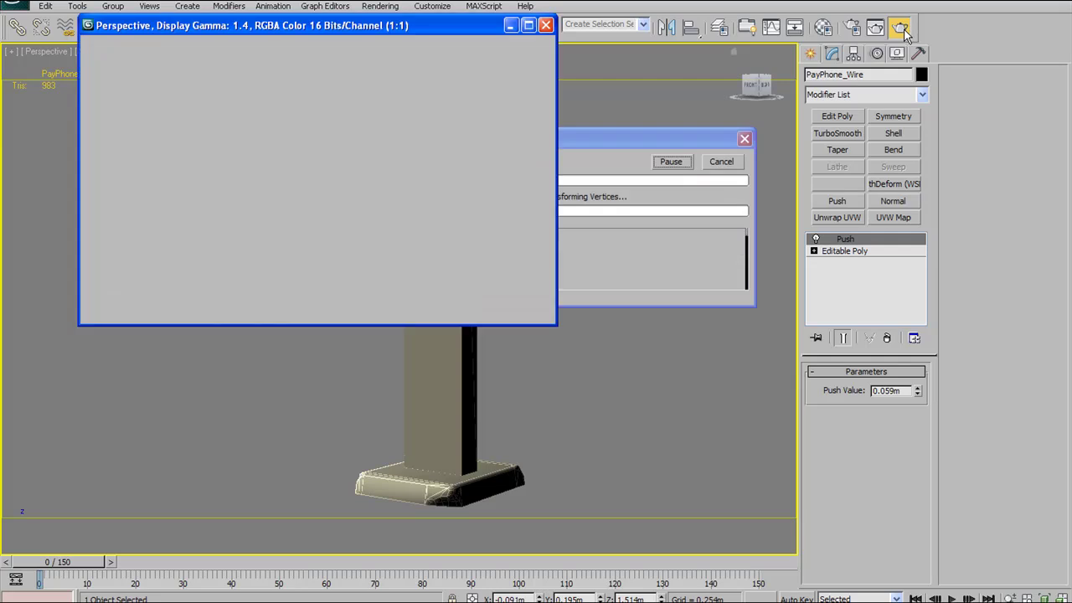
{"action": "left_click", "coordinate": [528, 25]}
{"action": "scroll", "coordinate": [469, 273], "scroll_direction": "up", "scroll_amount": 6}
{"action": "scroll", "coordinate": [569, 265], "scroll_direction": "down", "scroll_amount": 6}
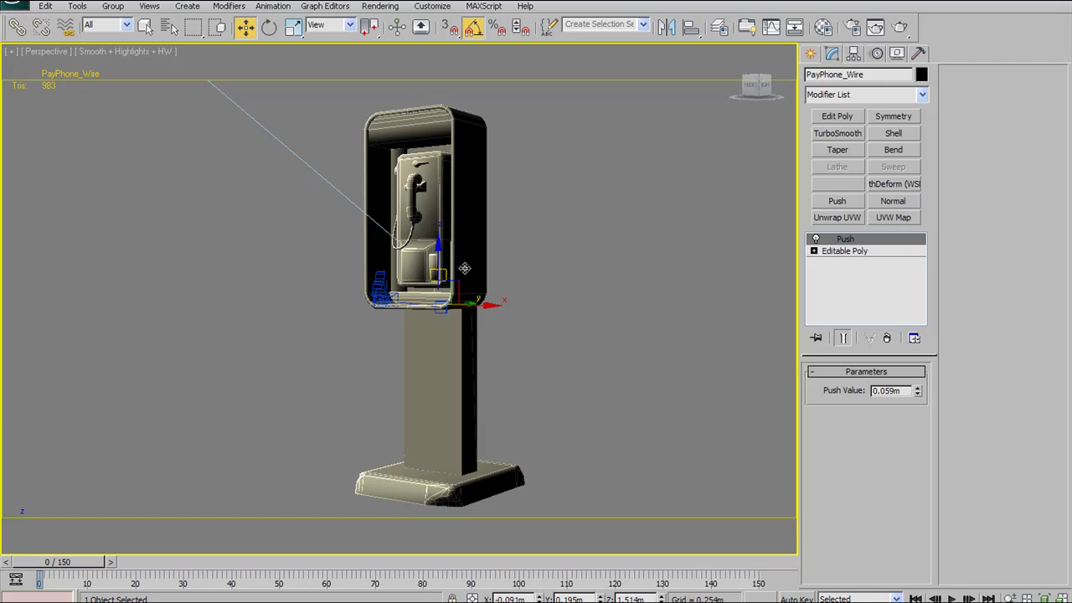
{"action": "left_click", "coordinate": [876, 28]}
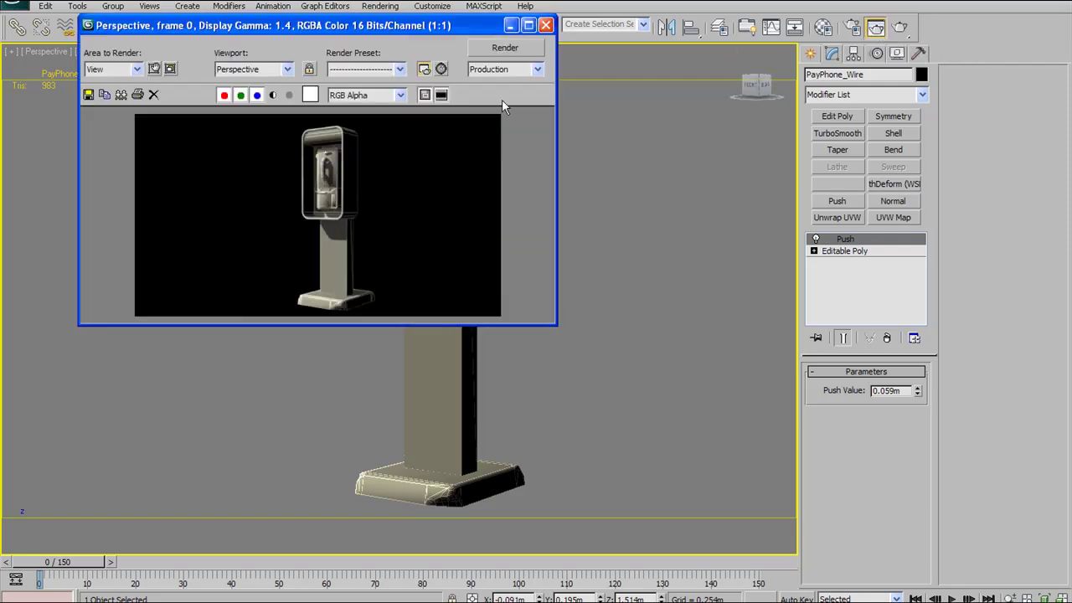
{"action": "left_click", "coordinate": [529, 26]}
{"action": "scroll", "coordinate": [401, 279], "scroll_direction": "up", "scroll_amount": 2}
{"action": "scroll", "coordinate": [571, 387], "scroll_direction": "up", "scroll_amount": 2}
{"action": "scroll", "coordinate": [573, 387], "scroll_direction": "down", "scroll_amount": 2}
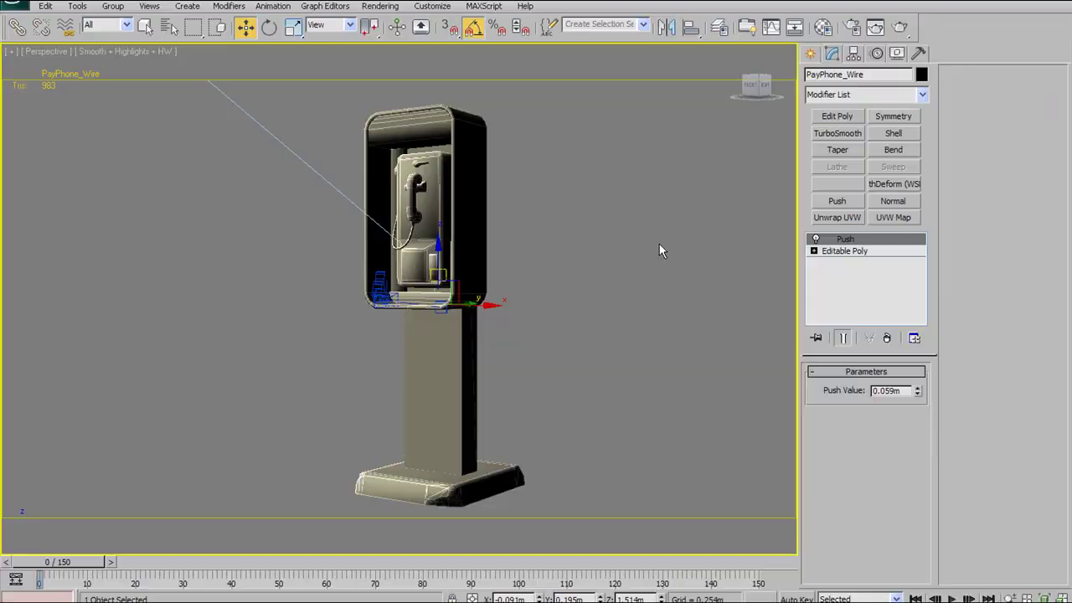
Step: Create a standard Skylight, Sky01, by clicking in the Top viewport
{"action": "key", "text": "alt+w"}
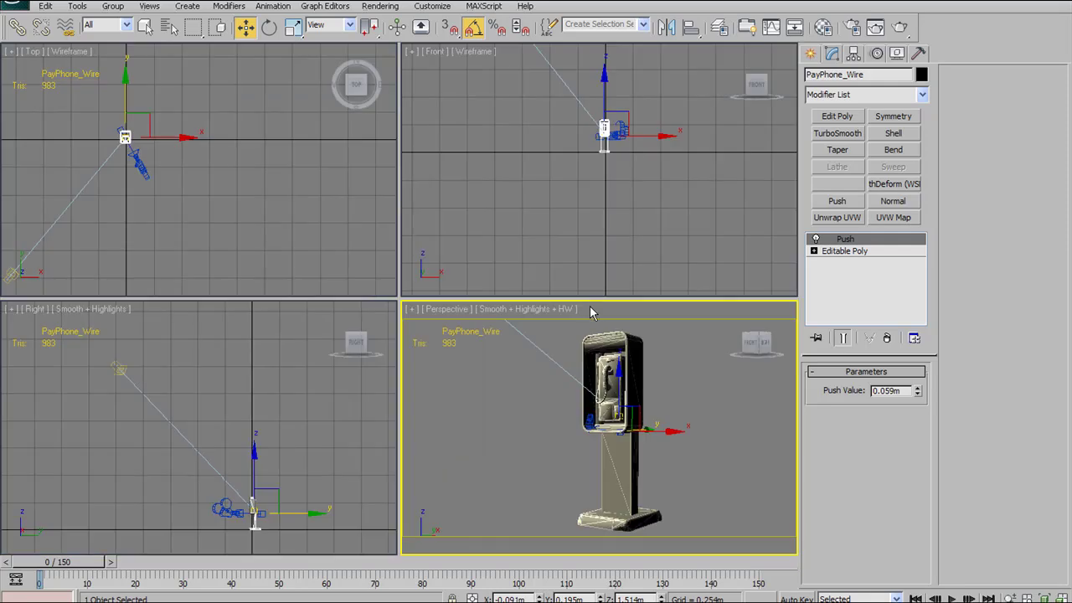
{"action": "right_click", "coordinate": [291, 174]}
{"action": "middle_click_drag", "start_coordinate": [291, 173], "coordinate": [371, 203]}
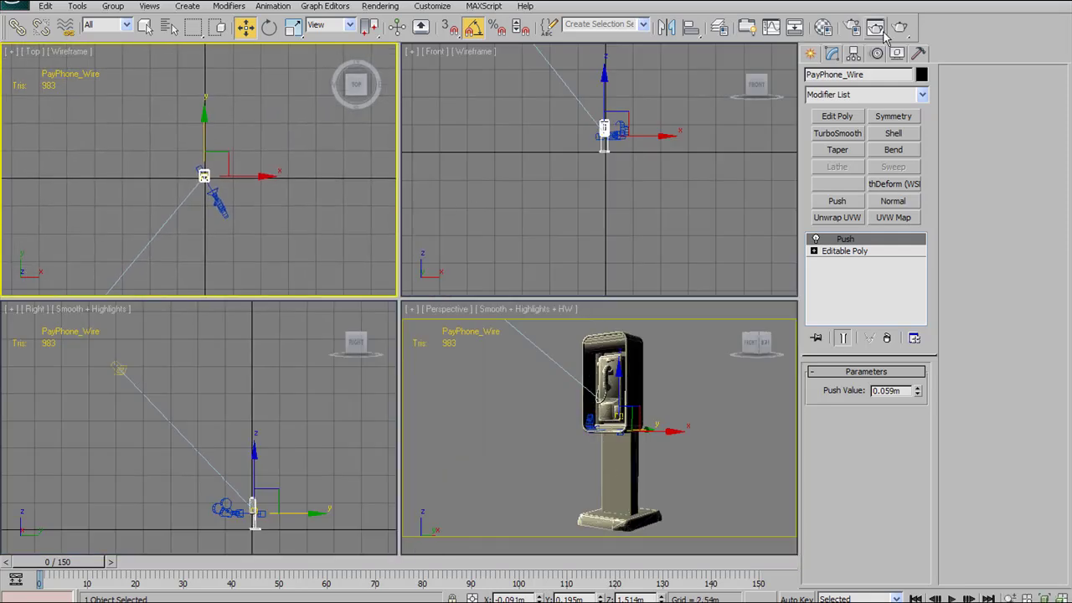
{"action": "left_click", "coordinate": [811, 54]}
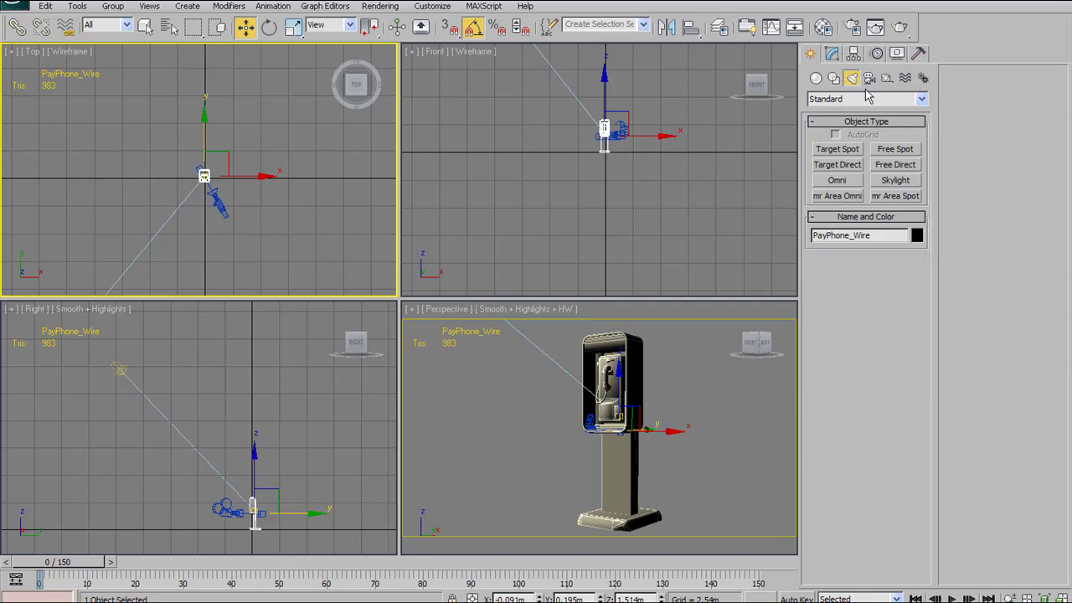
{"action": "left_click", "coordinate": [896, 181]}
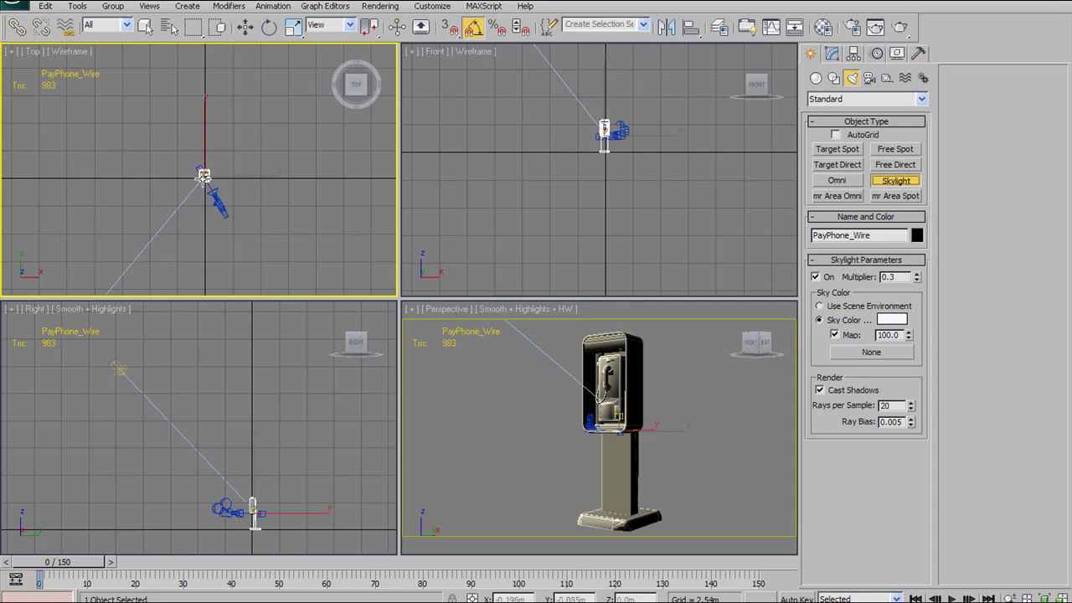
{"action": "left_click", "coordinate": [204, 176]}
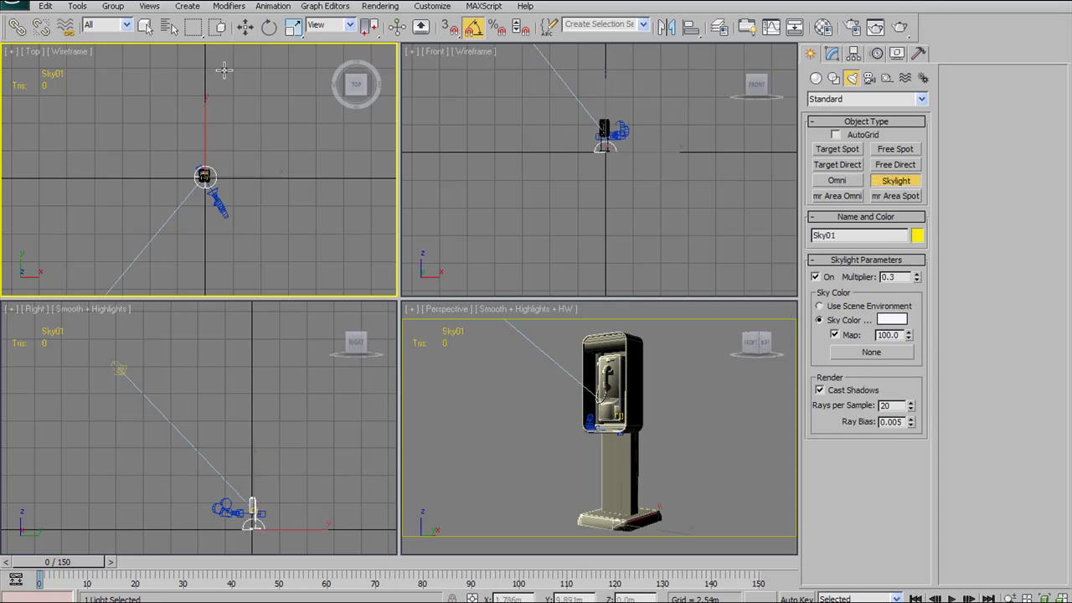
Step: Move Sky01 up in the Front view to about 5.1m above the payphone
{"action": "left_click", "coordinate": [244, 28]}
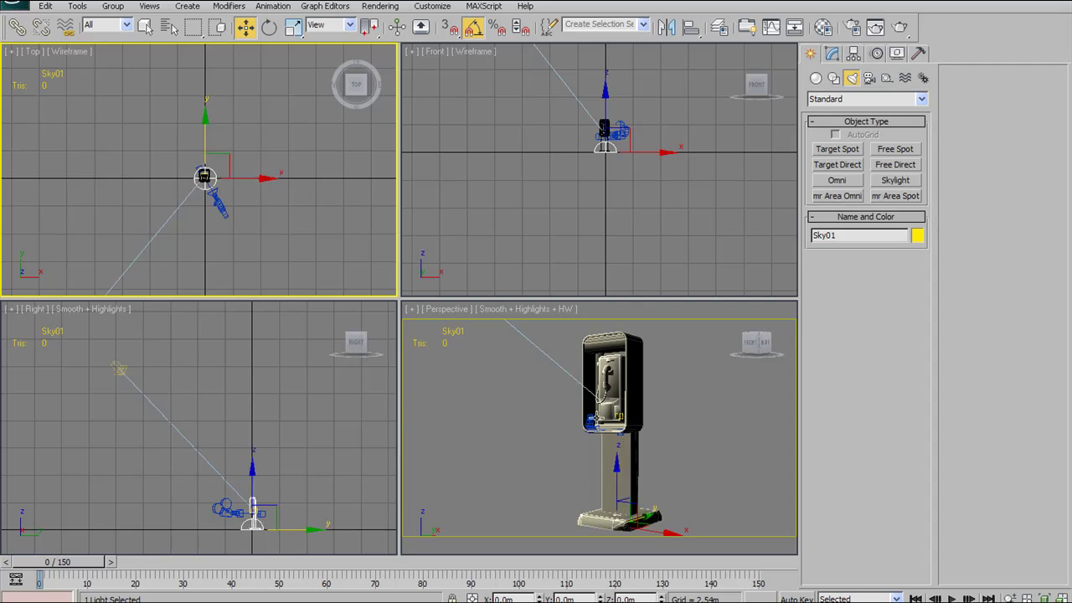
{"action": "right_click", "coordinate": [567, 186]}
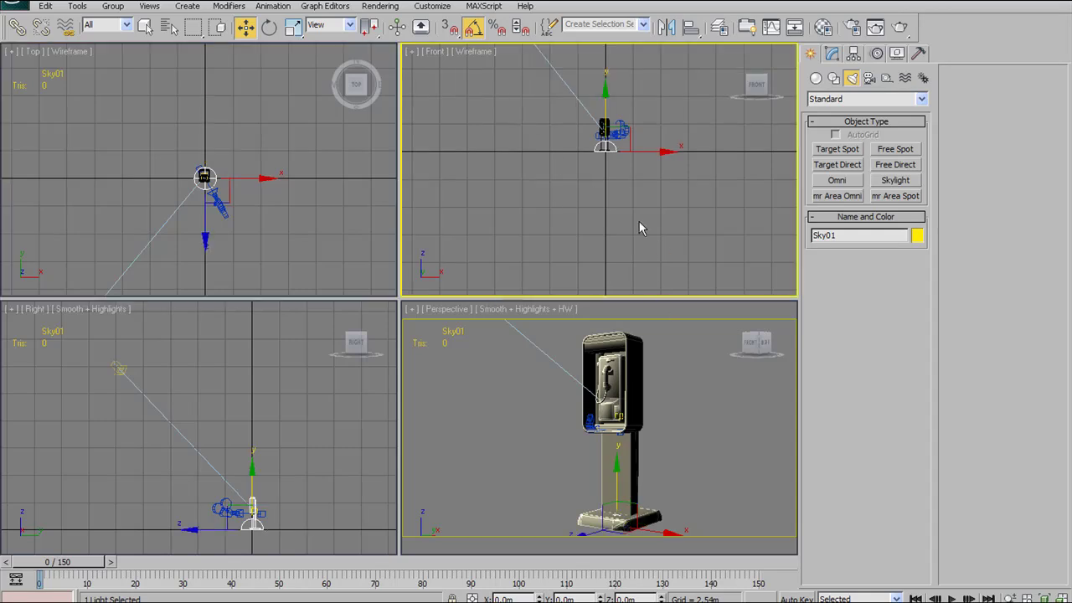
{"action": "scroll", "coordinate": [498, 179], "scroll_direction": "up", "scroll_amount": 6}
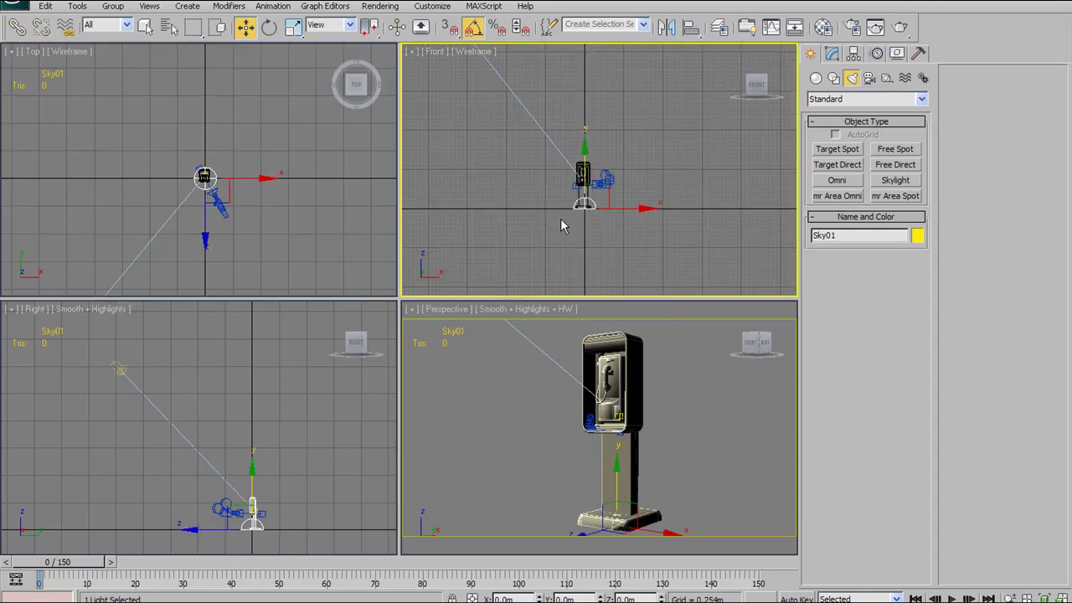
{"action": "middle_click_drag", "start_coordinate": [567, 213], "coordinate": [610, 213]}
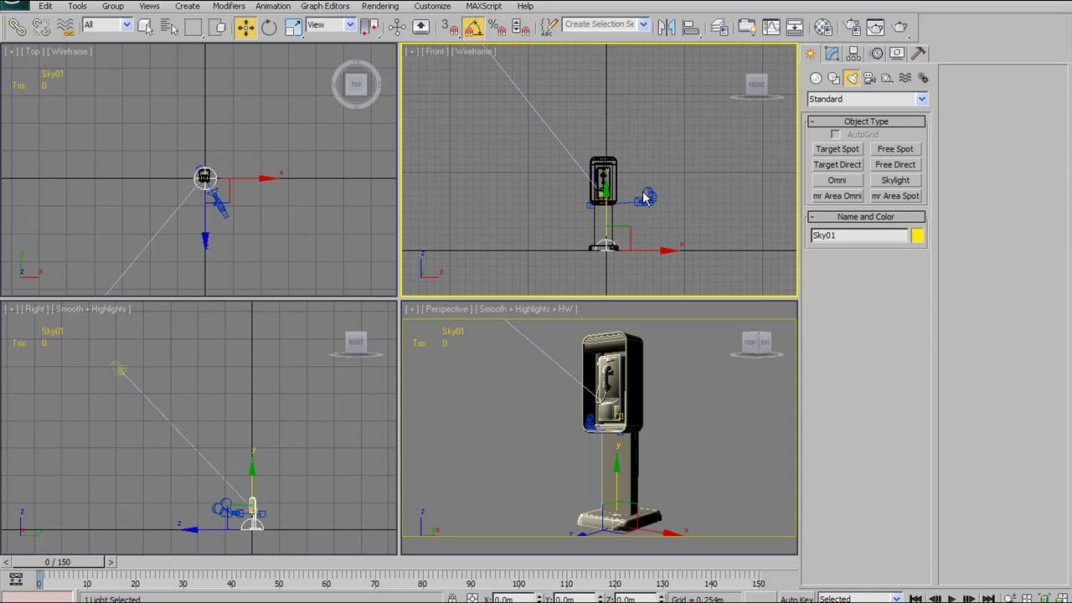
{"action": "middle_click_drag", "start_coordinate": [640, 122], "coordinate": [630, 139]}
{"action": "left_click_drag", "start_coordinate": [595, 211], "coordinate": [624, 42]}
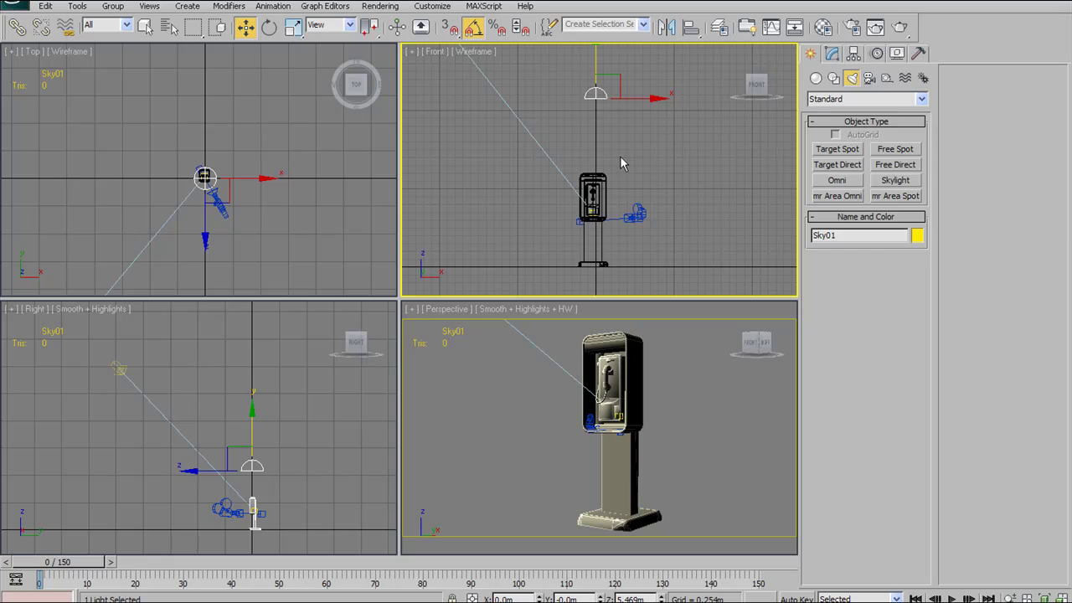
{"action": "left_click_drag", "start_coordinate": [611, 72], "coordinate": [618, 85]}
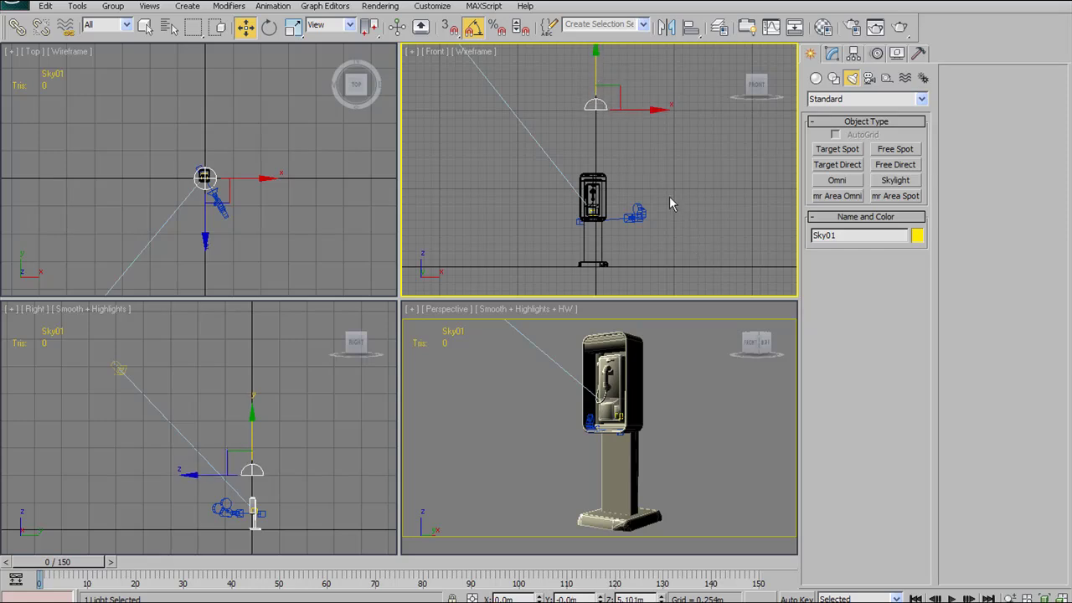
{"action": "right_click", "coordinate": [674, 342]}
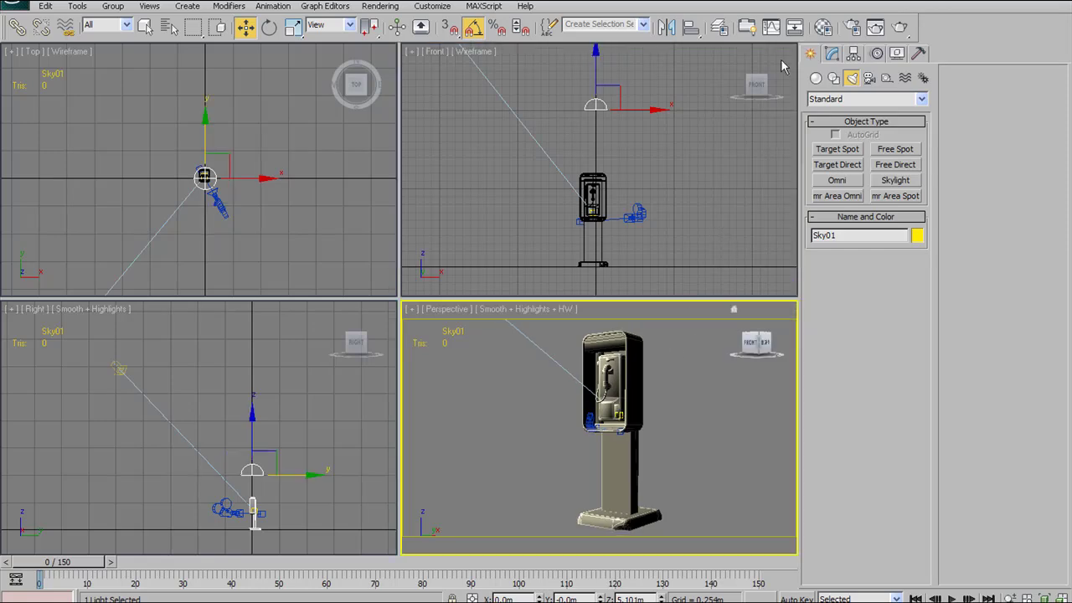
Step: Raise Sky01's multiplier on the Modify panel, then select the Key directional light
{"action": "left_click", "coordinate": [831, 53]}
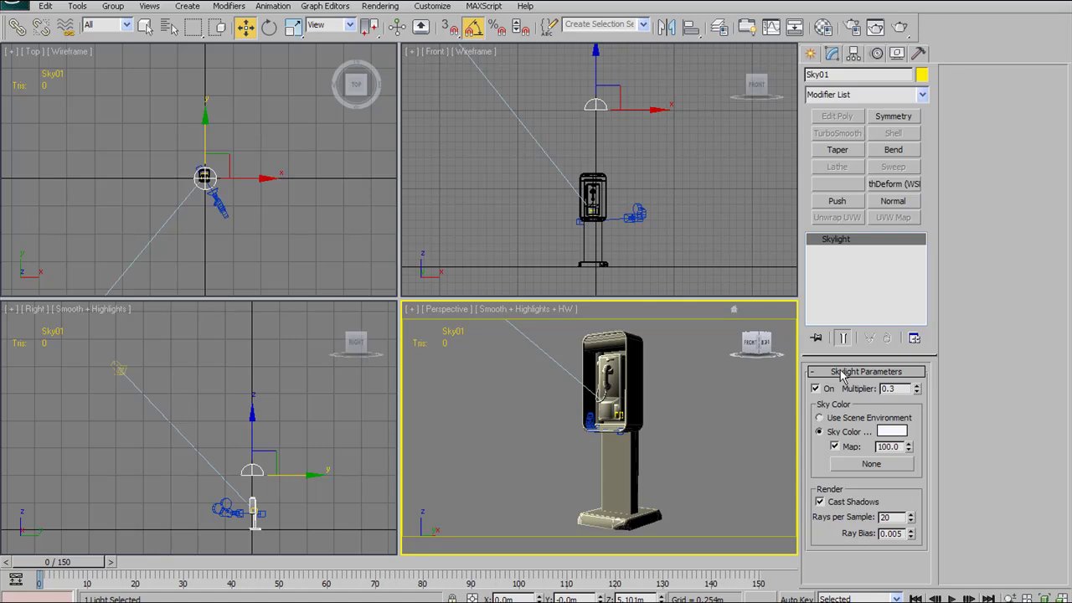
{"action": "mouse_move", "coordinate": [918, 389]}
{"action": "left_mouse_down"}
{"action": "mouse_move", "coordinate": [928, 330]}
{"action": "mouse_move", "coordinate": [922, 379]}
{"action": "left_mouse_up"}
{"action": "middle_click_drag", "start_coordinate": [178, 239], "coordinate": [192, 186]}
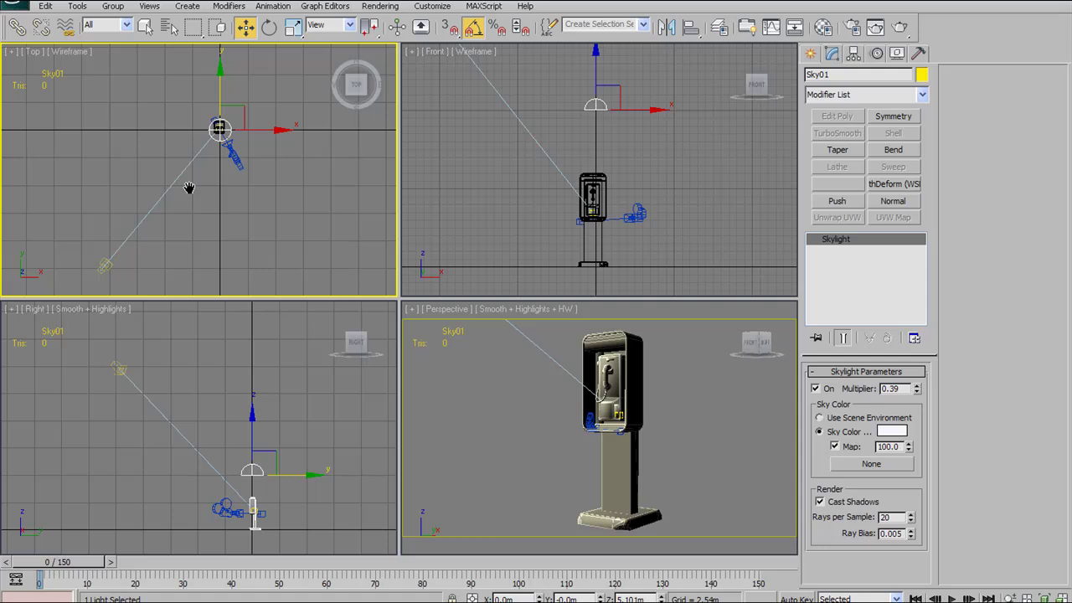
{"action": "left_click", "coordinate": [109, 266]}
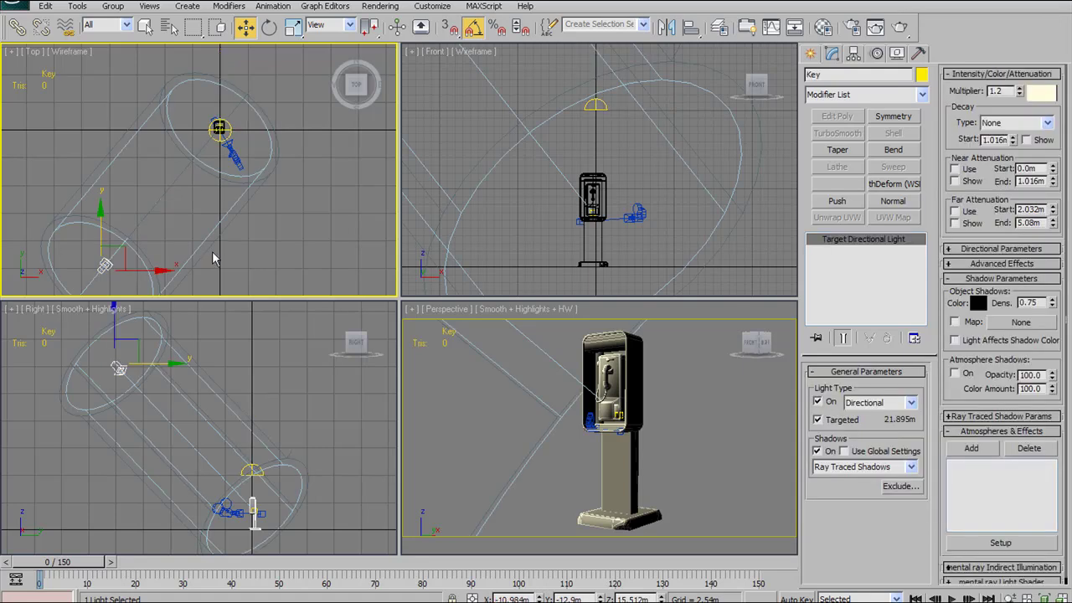
Step: Bring Sky01's multiplier back down to 0.3 and reselect the Key light
{"action": "left_click", "coordinate": [596, 106]}
{"action": "left_click_drag", "start_coordinate": [917, 393], "coordinate": [919, 389]}
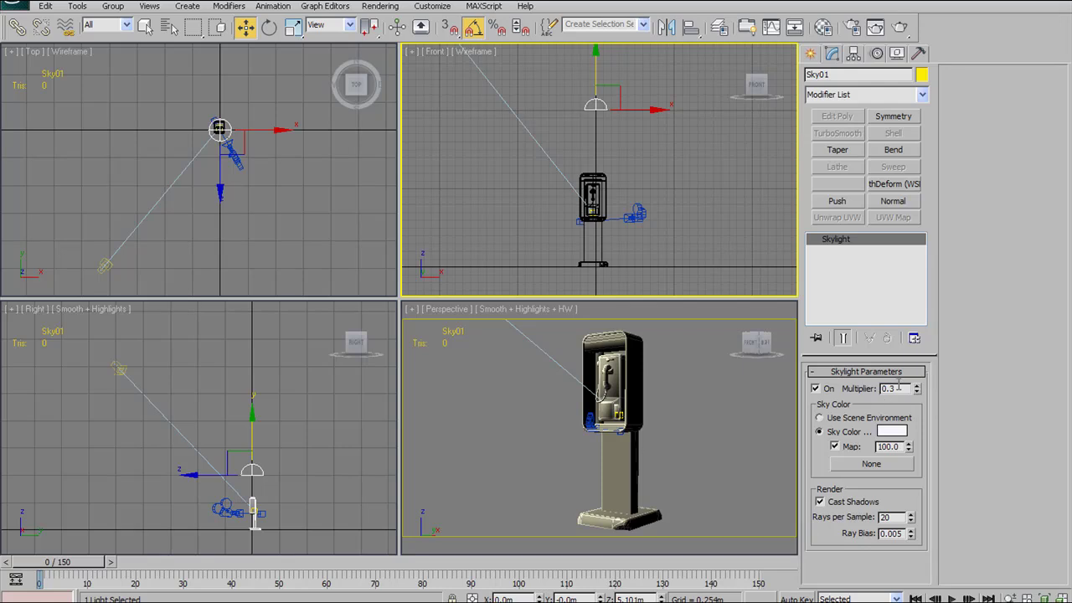
{"action": "left_click", "coordinate": [895, 387]}
{"action": "key", "text": "Return"}
{"action": "left_click", "coordinate": [101, 267]}
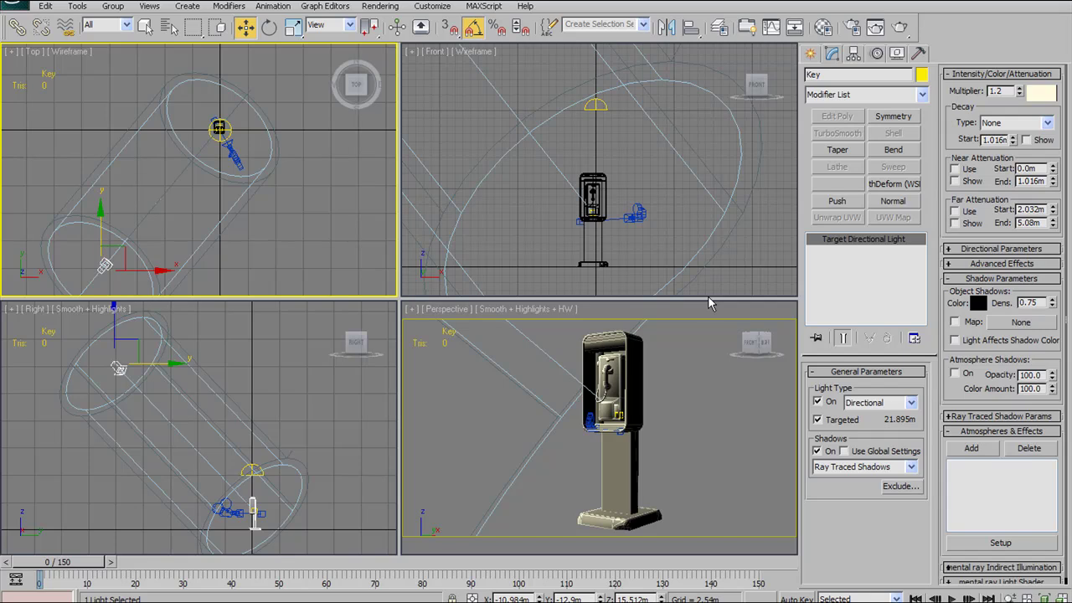
Step: Lower the Key light's multiplier to 0.75
{"action": "left_click_drag", "start_coordinate": [1021, 94], "coordinate": [1021, 115]}
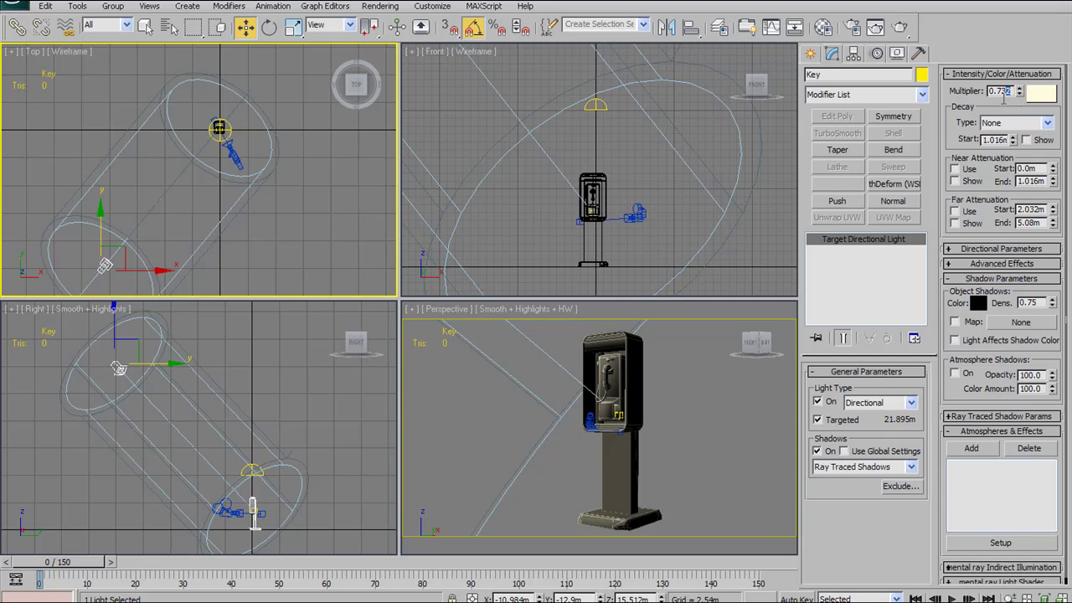
{"action": "key", "text": "BackSpace"}
{"action": "key", "text": "BackSpace"}
{"action": "type", "text": "5"}
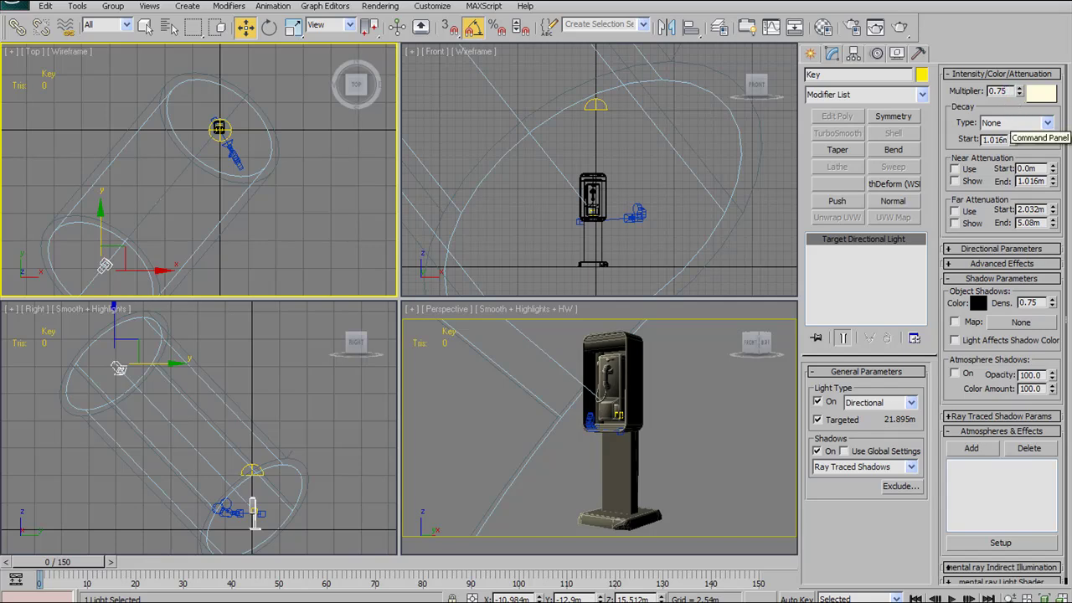
{"action": "key", "text": "Return"}
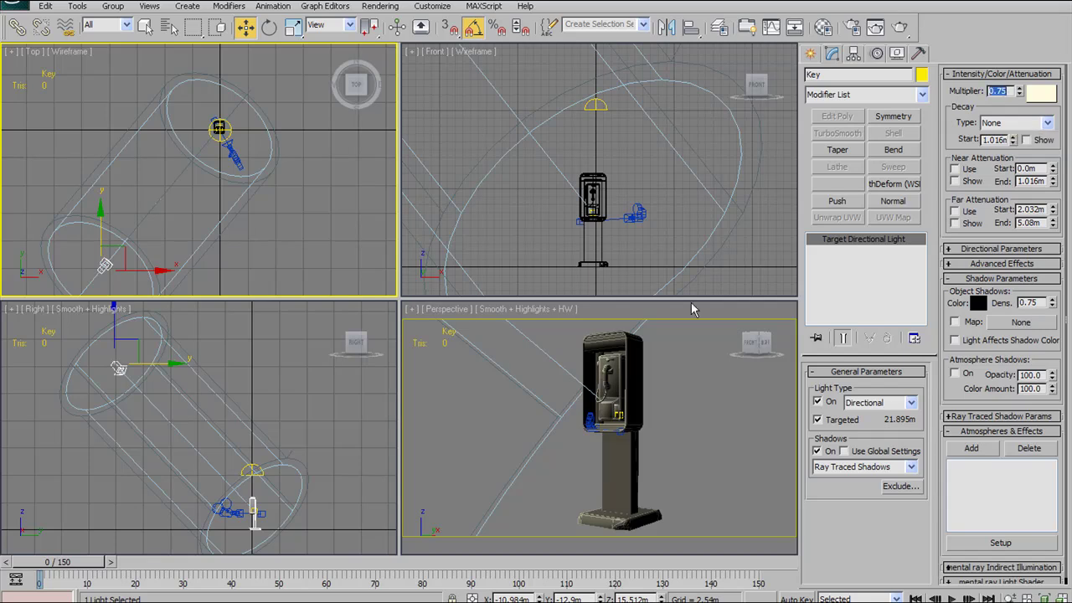
Step: Raise the Key light's shadow density to 1.51
{"action": "left_click", "coordinate": [706, 447]}
{"action": "left_click", "coordinate": [99, 263]}
{"action": "left_click_drag", "start_coordinate": [1052, 304], "coordinate": [1057, 250]}
{"action": "left_click_drag", "start_coordinate": [1056, 248], "coordinate": [1057, 246]}
{"action": "right_click", "coordinate": [680, 358]}
{"action": "left_click", "coordinate": [875, 29]}
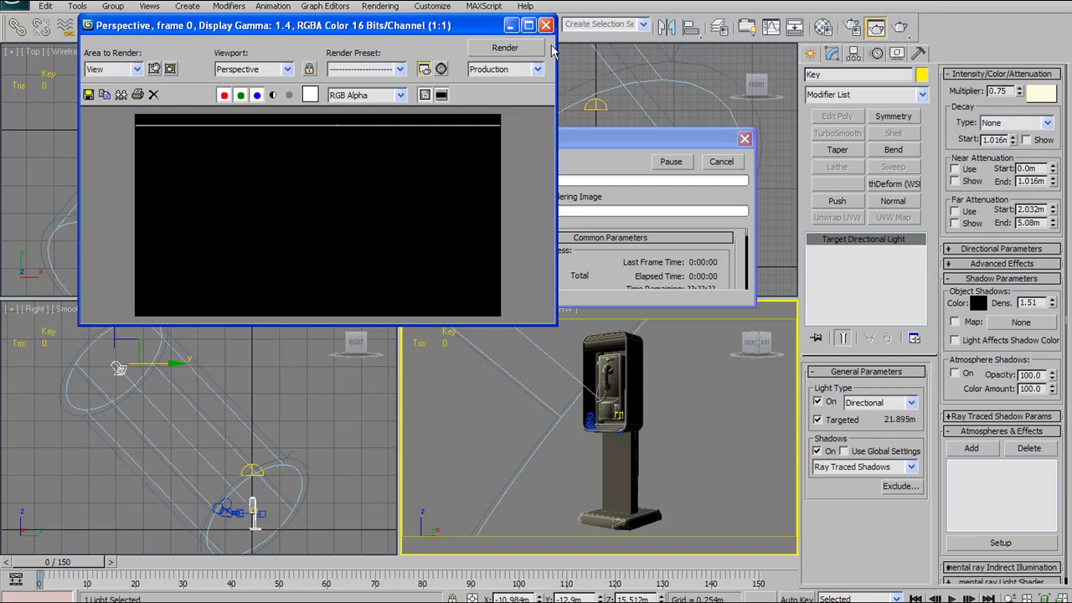
{"action": "left_click", "coordinate": [529, 25]}
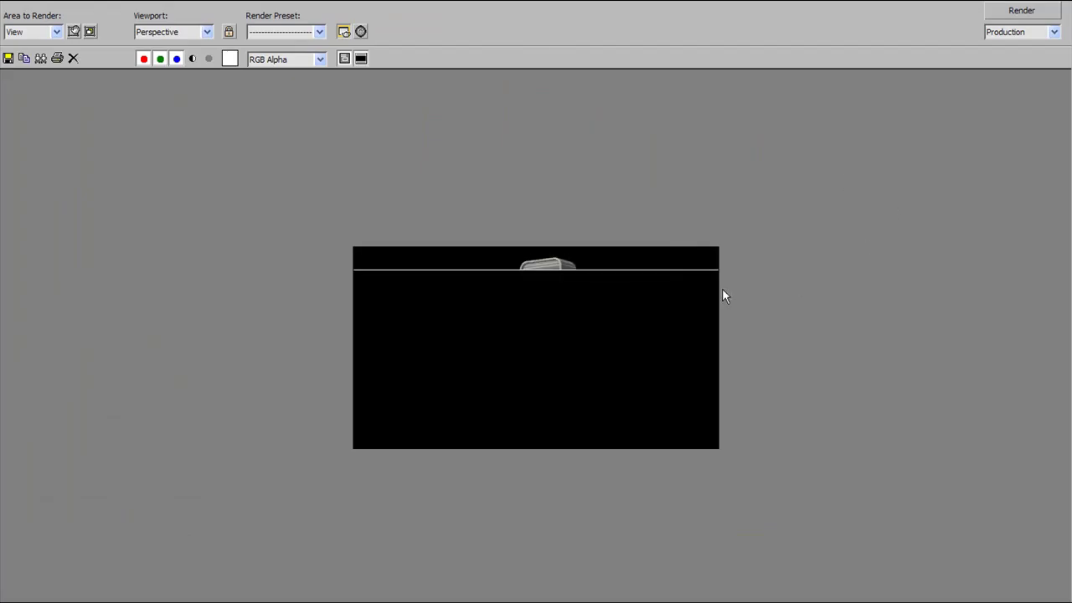
{"action": "scroll", "coordinate": [695, 284], "scroll_direction": "up", "scroll_amount": 2}
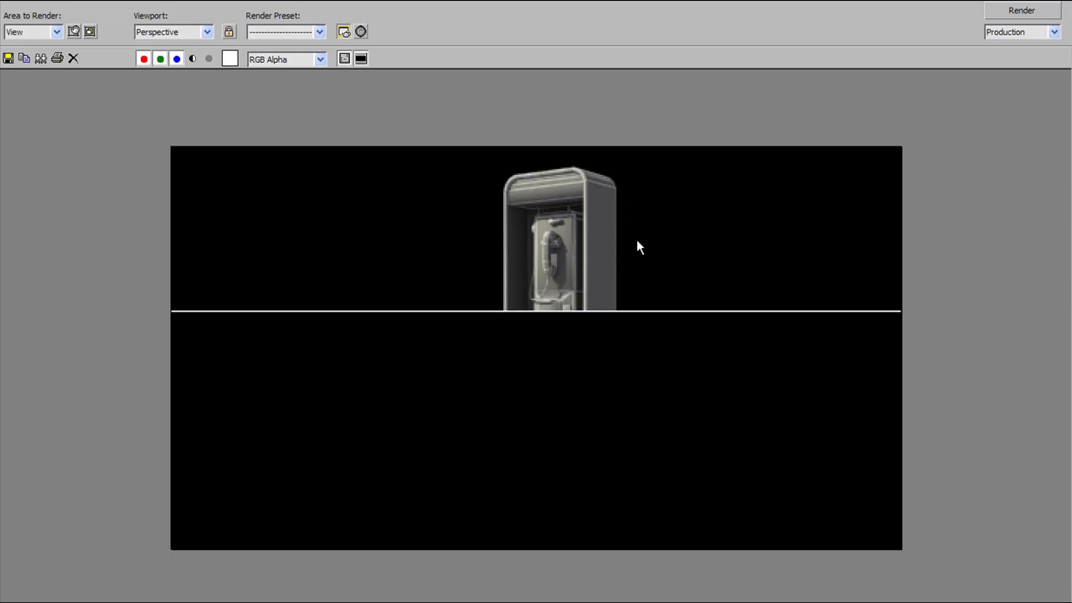
{"action": "scroll", "coordinate": [637, 240], "scroll_direction": "up", "scroll_amount": 2}
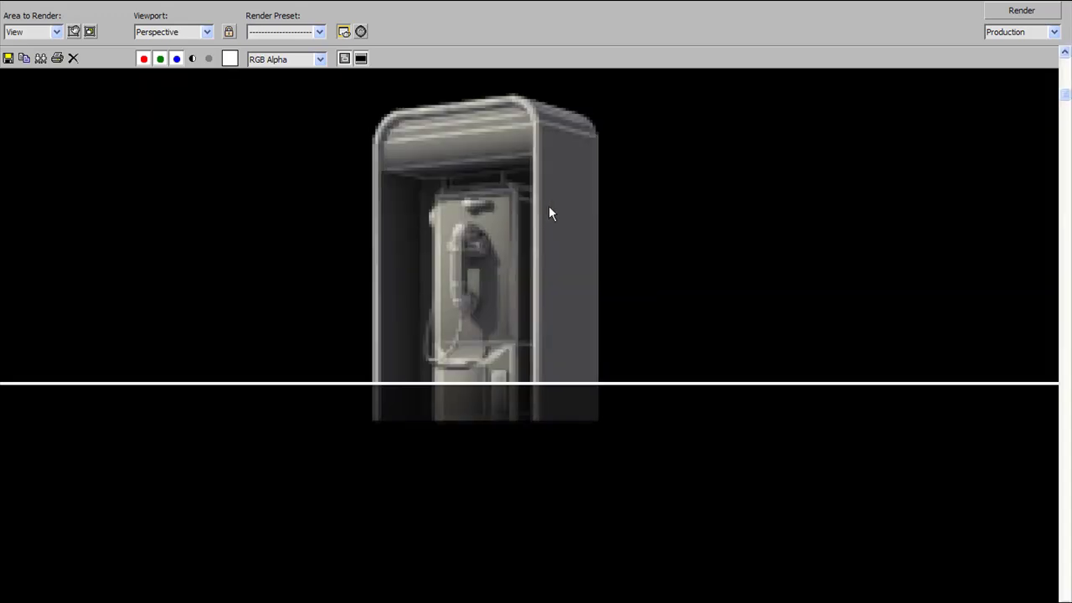
{"action": "scroll", "coordinate": [528, 184], "scroll_direction": "down", "scroll_amount": 2}
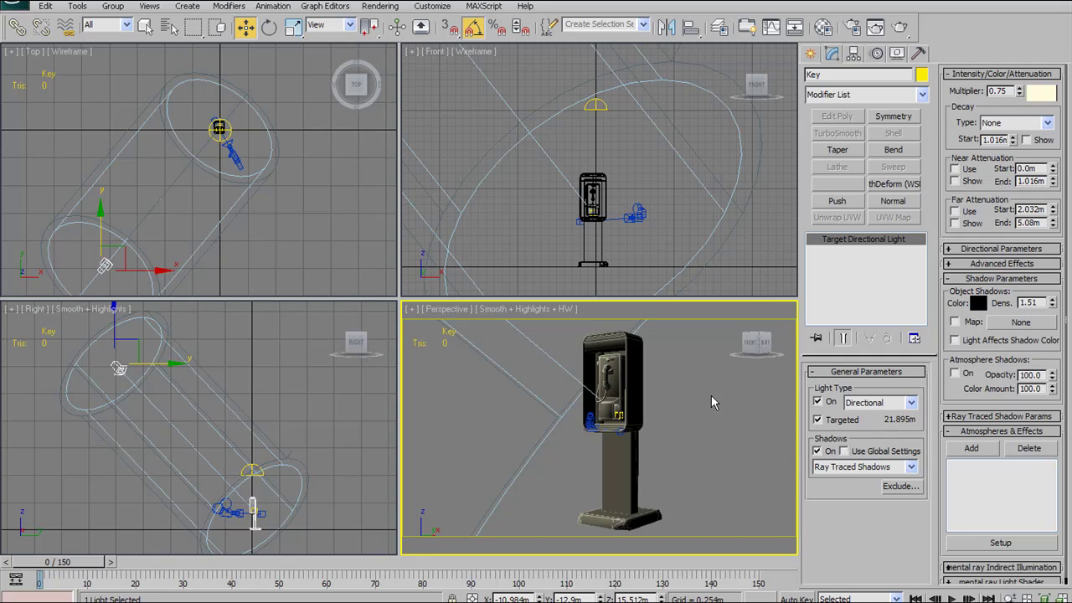
Step: Use Save As to save the scene as Renders_Tut06.max
{"action": "left_click", "coordinate": [13, 7]}
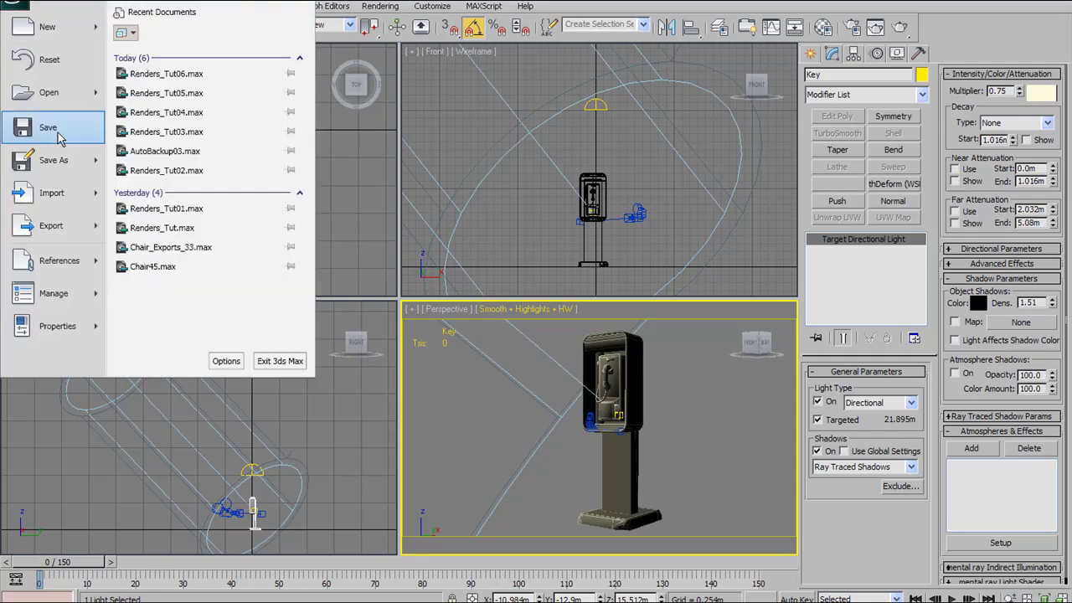
{"action": "left_click", "coordinate": [60, 164]}
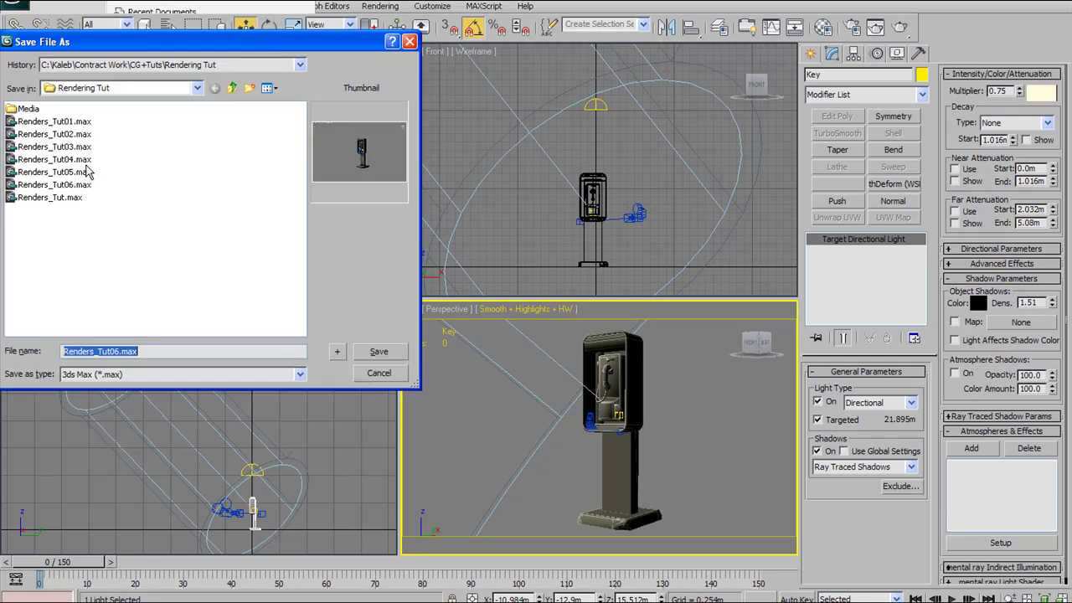
{"action": "left_click", "coordinate": [362, 357]}
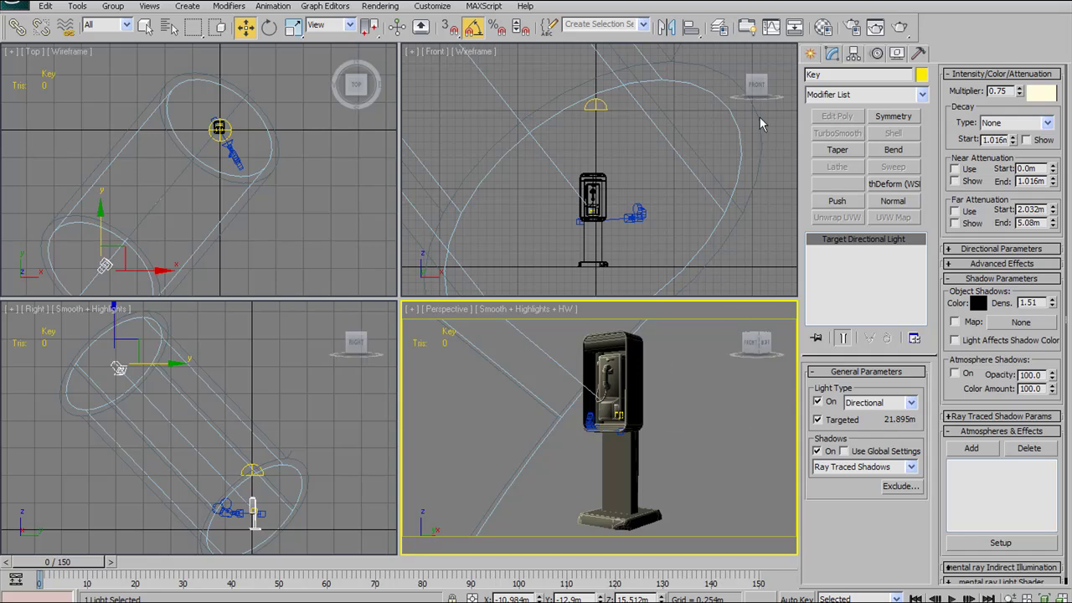
Step: In Render Setup, change the output size to Custom at 1080 × 1920
{"action": "left_click", "coordinate": [850, 32]}
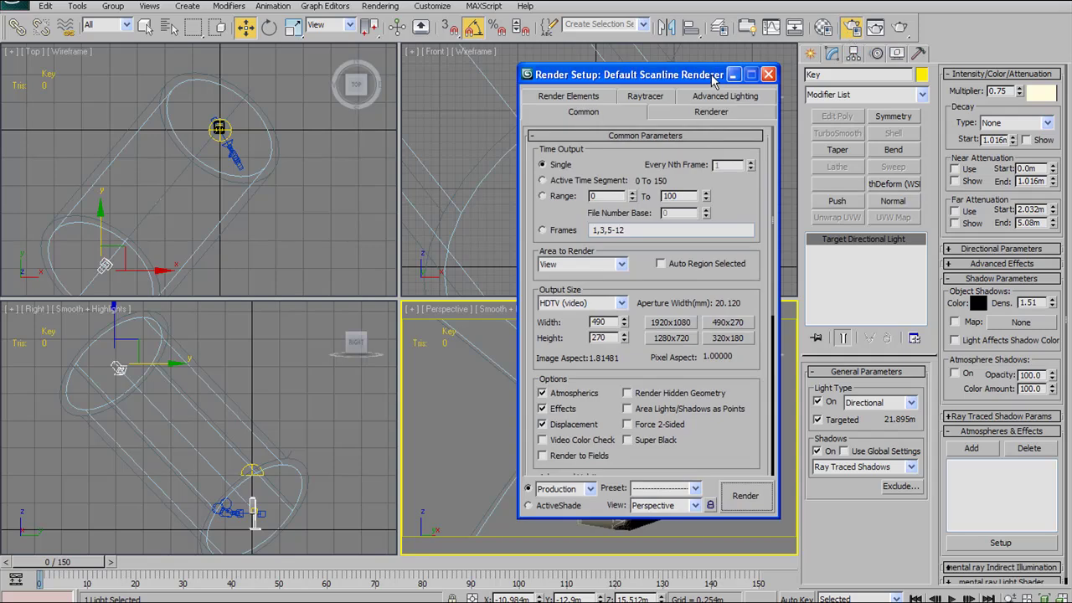
{"action": "left_click_drag", "start_coordinate": [713, 78], "coordinate": [649, 51]}
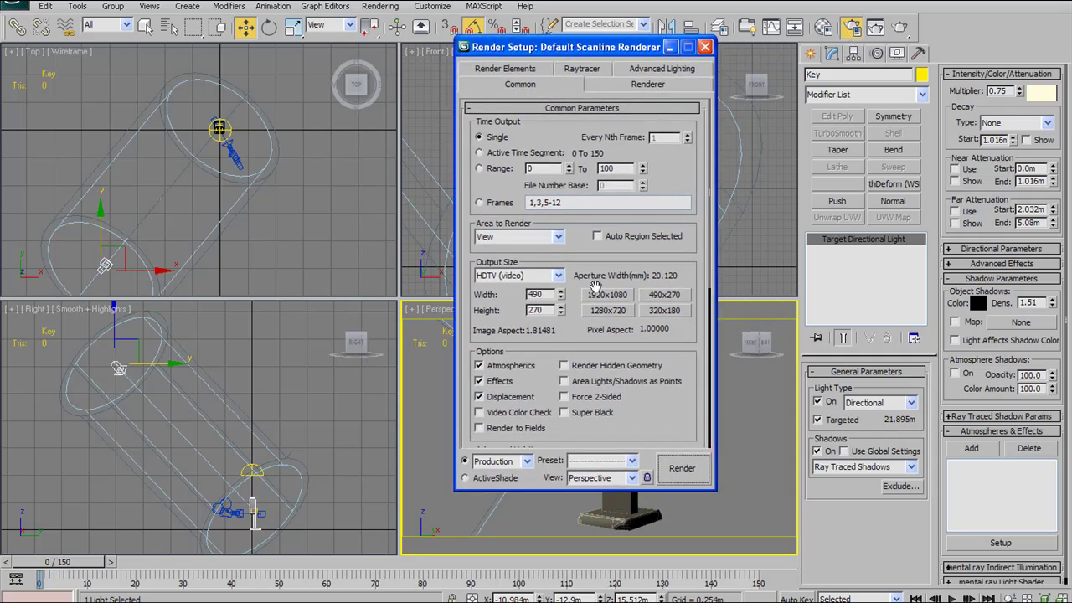
{"action": "left_click", "coordinate": [557, 275]}
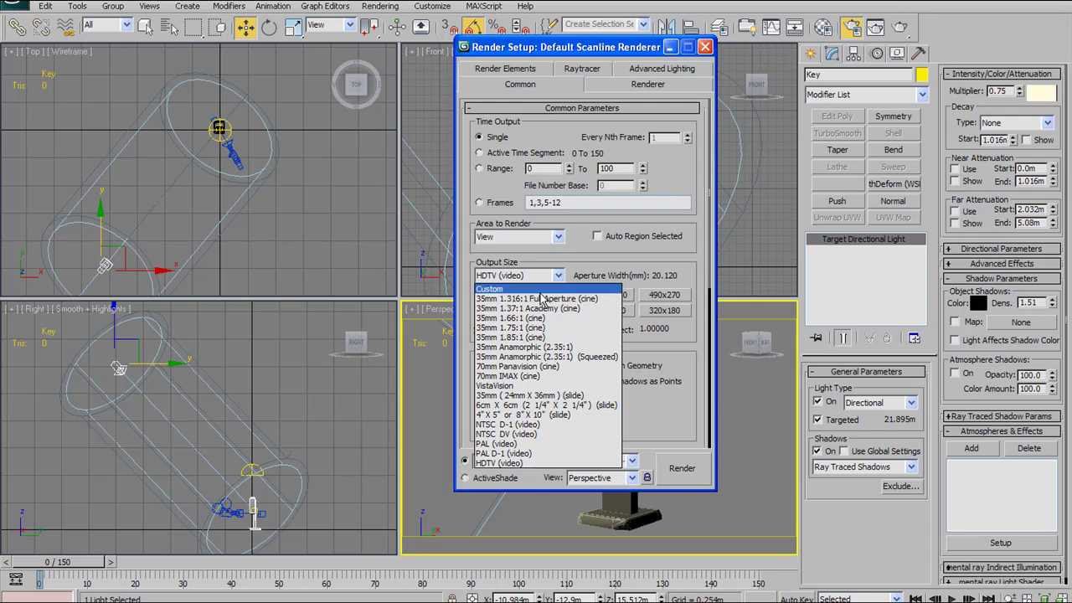
{"action": "left_click", "coordinate": [494, 289]}
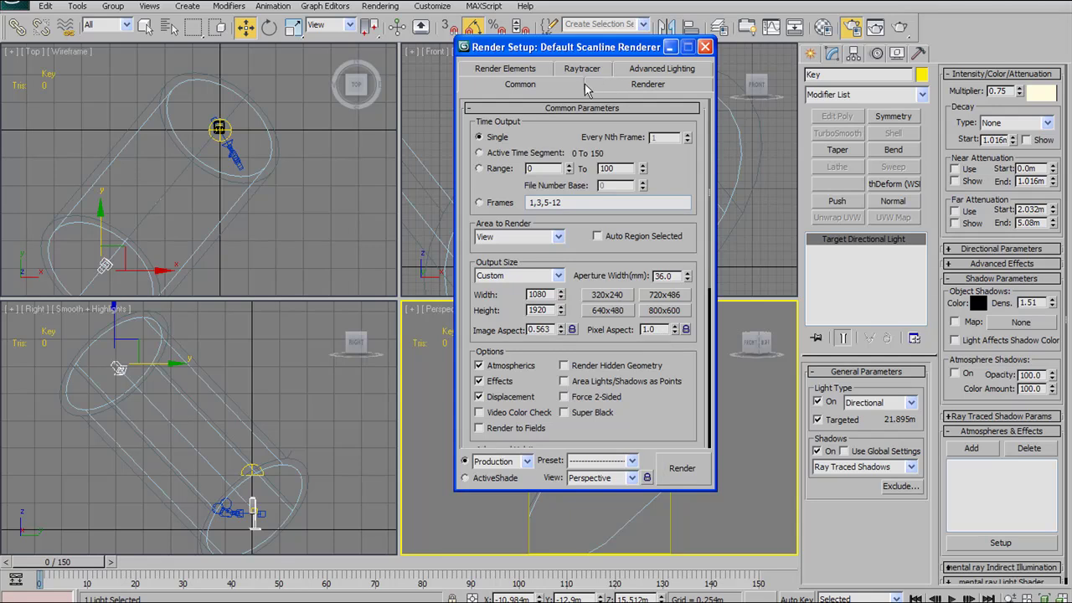
{"action": "left_click", "coordinate": [628, 89]}
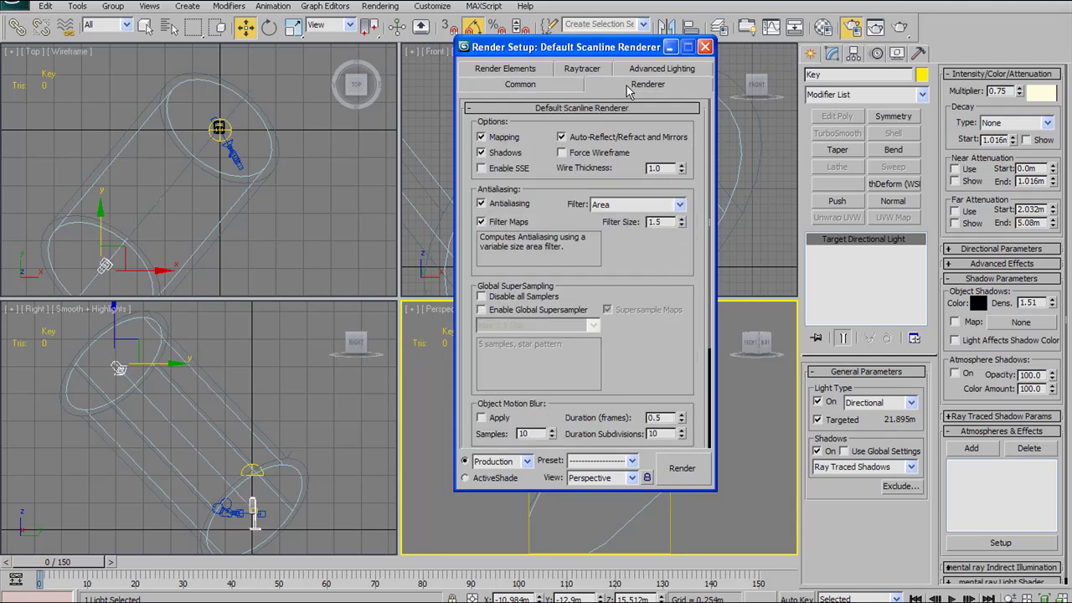
Step: Use the Catmull-Rom filter with Global Supersampler enabled, check Advanced Lighting, and close Render Setup
{"action": "left_click", "coordinate": [679, 204]}
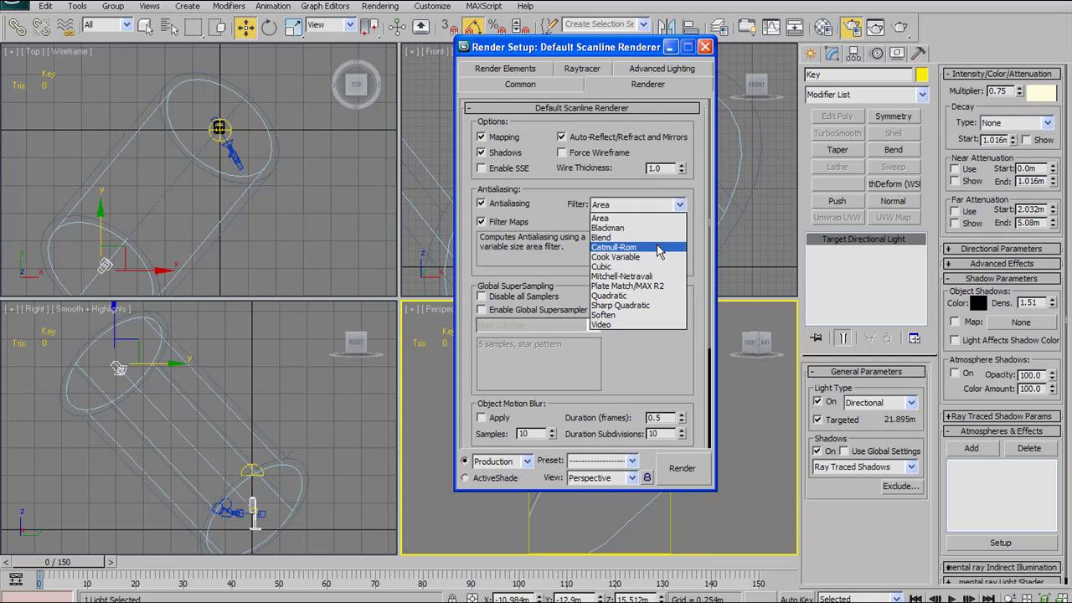
{"action": "left_click", "coordinate": [658, 249]}
{"action": "left_click", "coordinate": [502, 309]}
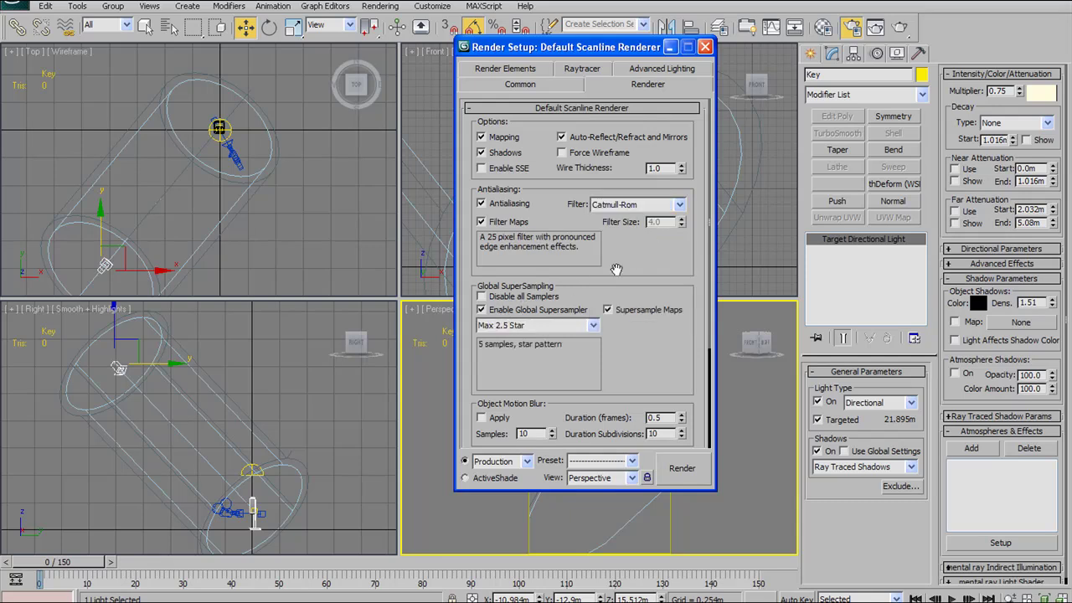
{"action": "left_click", "coordinate": [653, 72]}
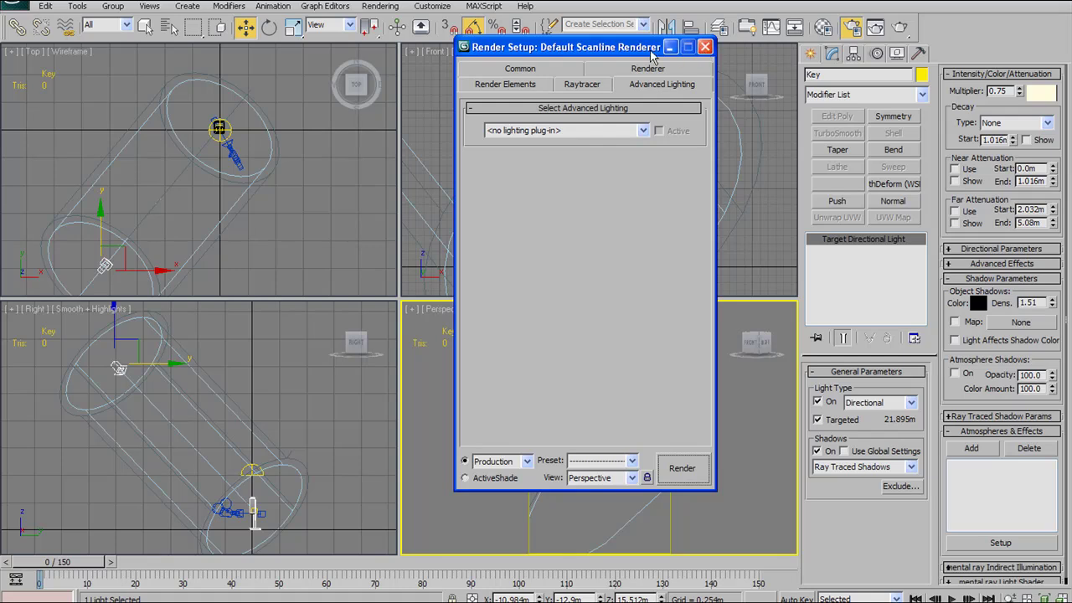
{"action": "left_click_drag", "start_coordinate": [652, 53], "coordinate": [670, 67]}
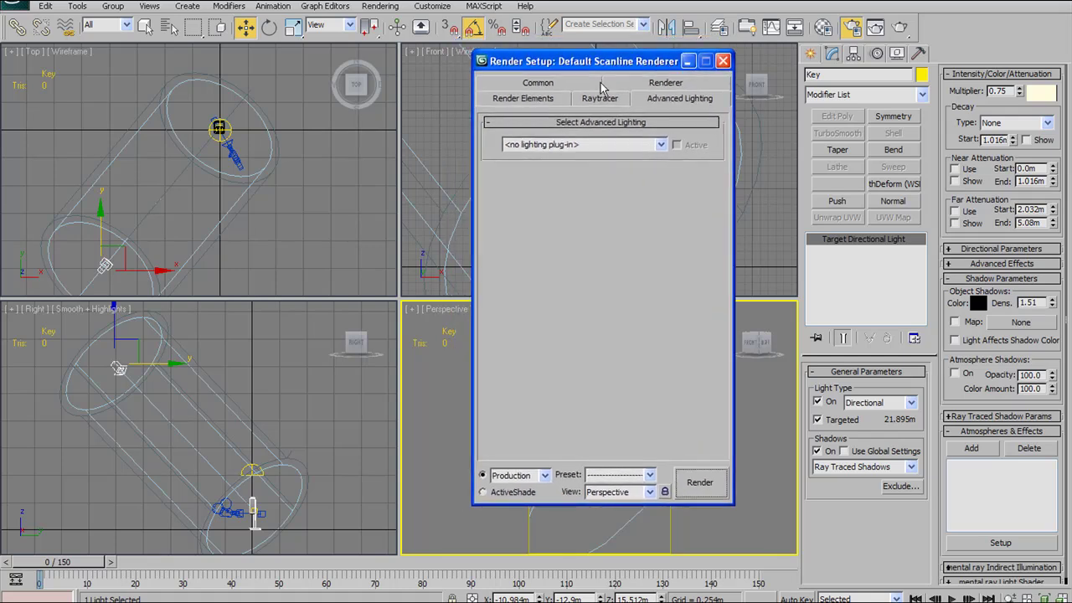
{"action": "left_click", "coordinate": [723, 61]}
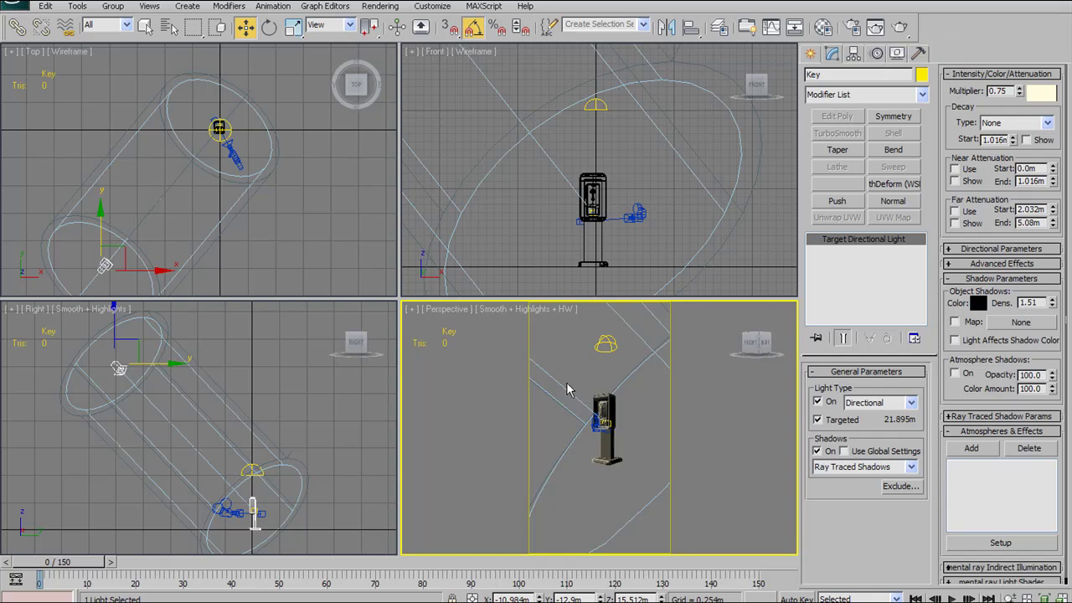
Step: Switch the Perspective view to Camera01, maximize it, and start a production render
{"action": "key", "text": "c"}
{"action": "key", "text": "alt+w"}
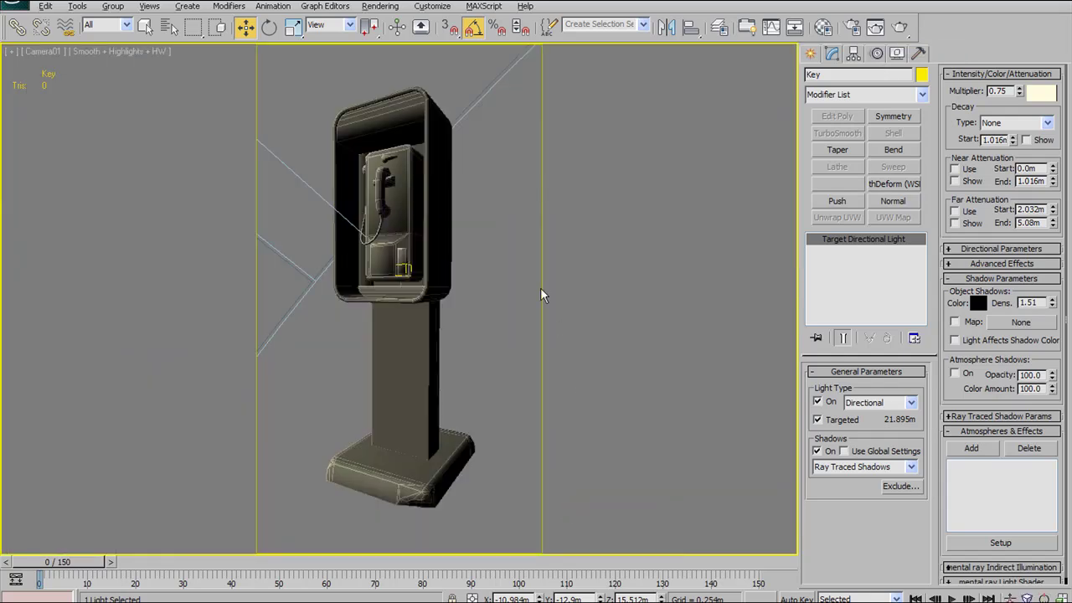
{"action": "left_click", "coordinate": [901, 28]}
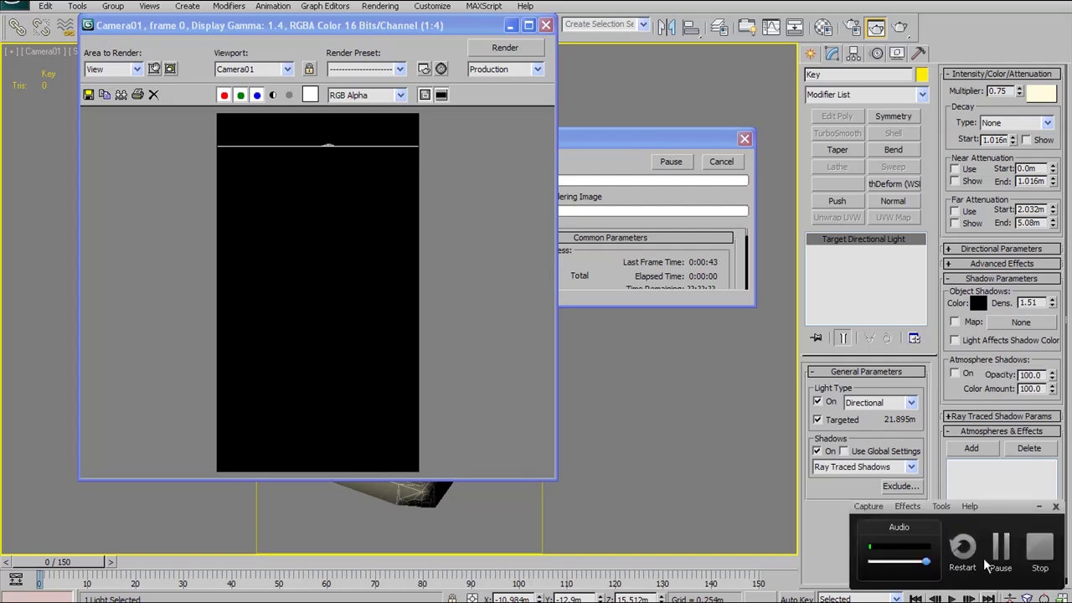
Step: Maximize the render window, then zoom and pan over the wire-shelled payphone in the Camera01 render
{"action": "left_click", "coordinate": [988, 562]}
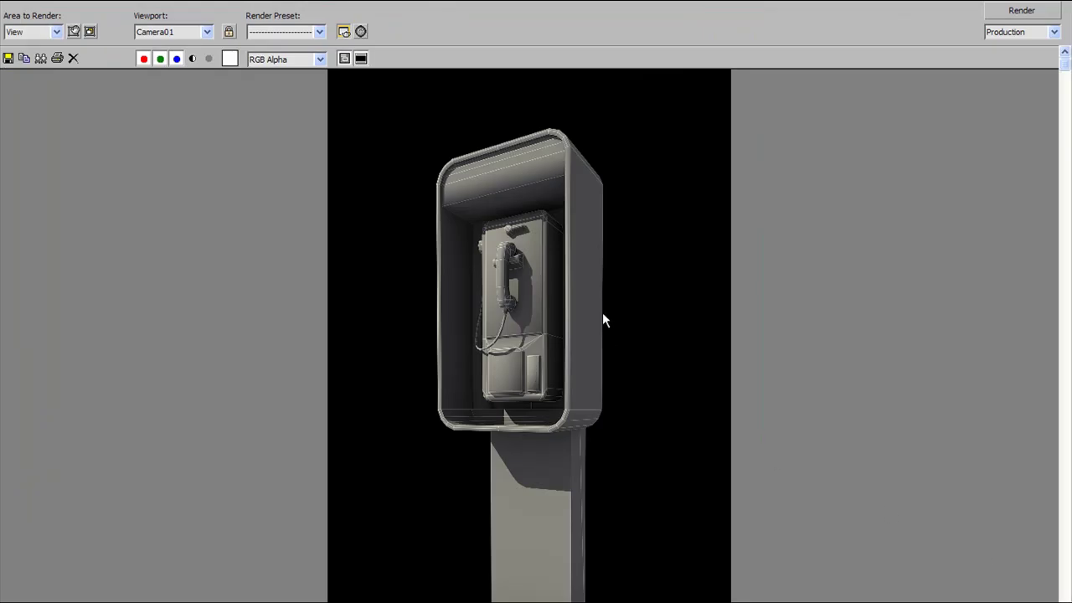
{"action": "scroll", "coordinate": [600, 306], "scroll_direction": "up", "scroll_amount": 2}
{"action": "middle_click_drag", "start_coordinate": [599, 302], "coordinate": [582, 451]}
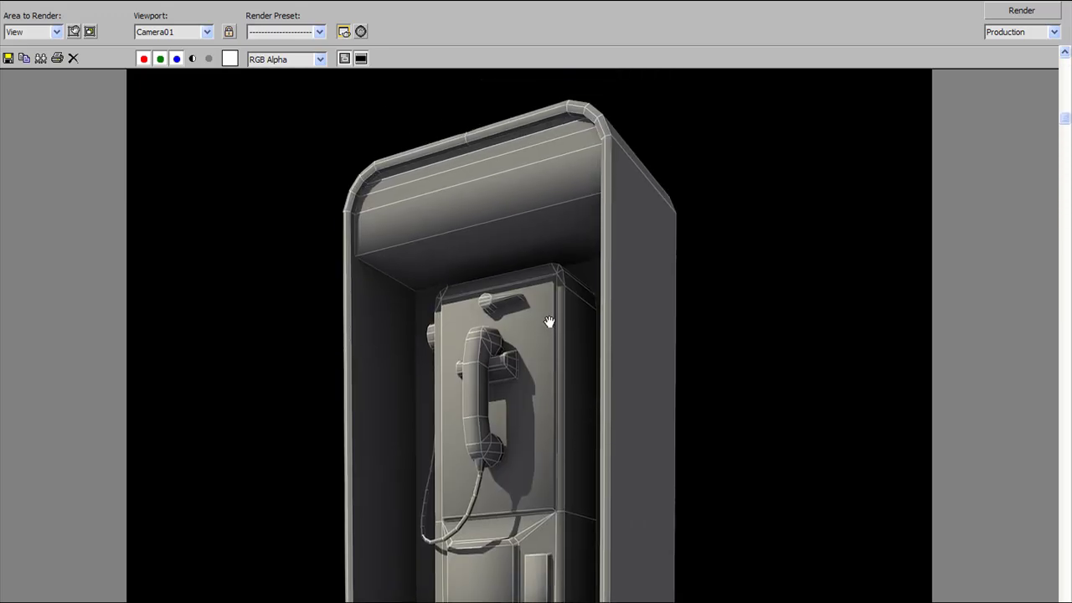
{"action": "scroll", "coordinate": [547, 318], "scroll_direction": "up", "scroll_amount": 2}
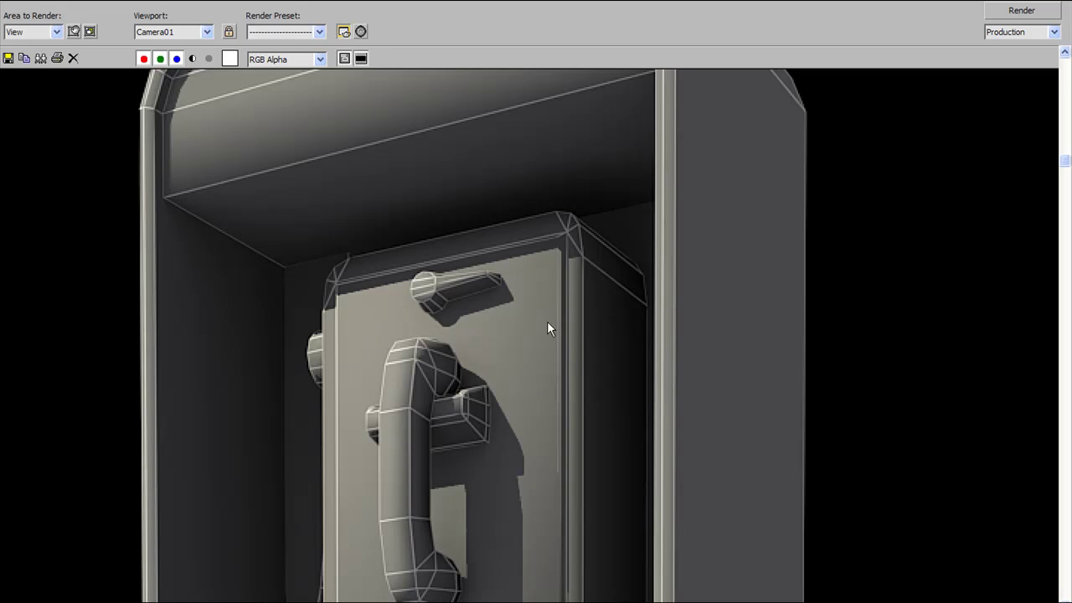
{"action": "scroll", "coordinate": [527, 320], "scroll_direction": "down", "scroll_amount": 3}
{"action": "scroll", "coordinate": [523, 311], "scroll_direction": "up", "scroll_amount": 1}
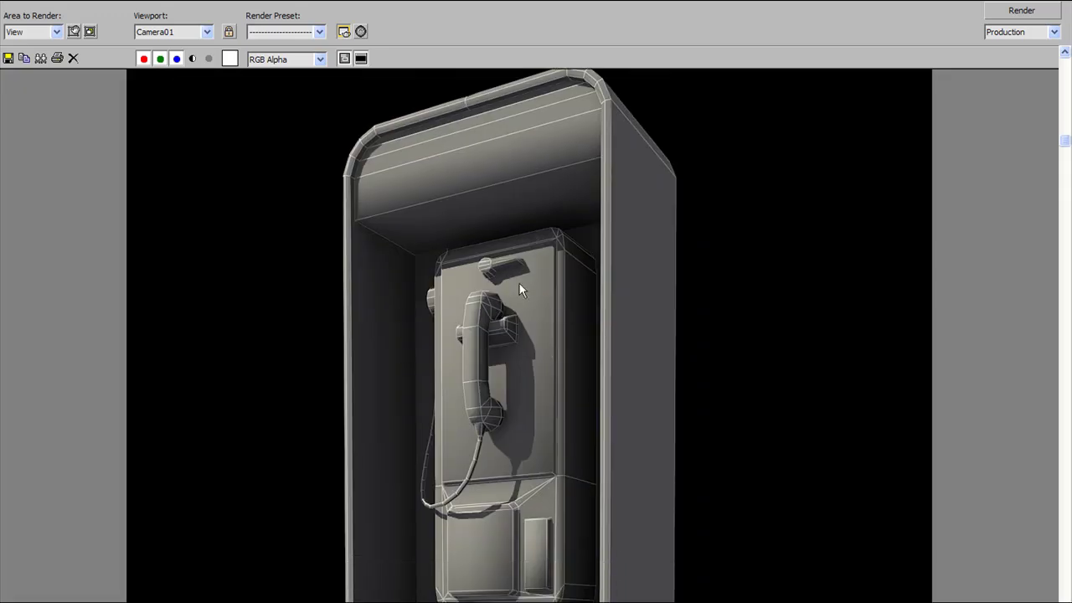
{"action": "scroll", "coordinate": [589, 224], "scroll_direction": "up", "scroll_amount": 1}
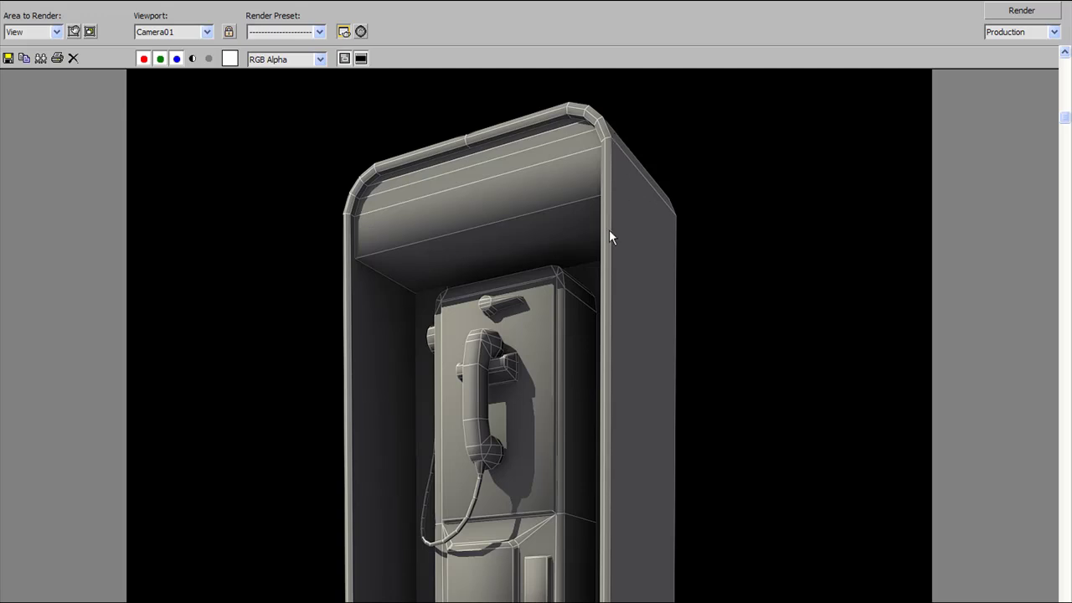
{"action": "scroll", "coordinate": [548, 293], "scroll_direction": "down", "scroll_amount": 3}
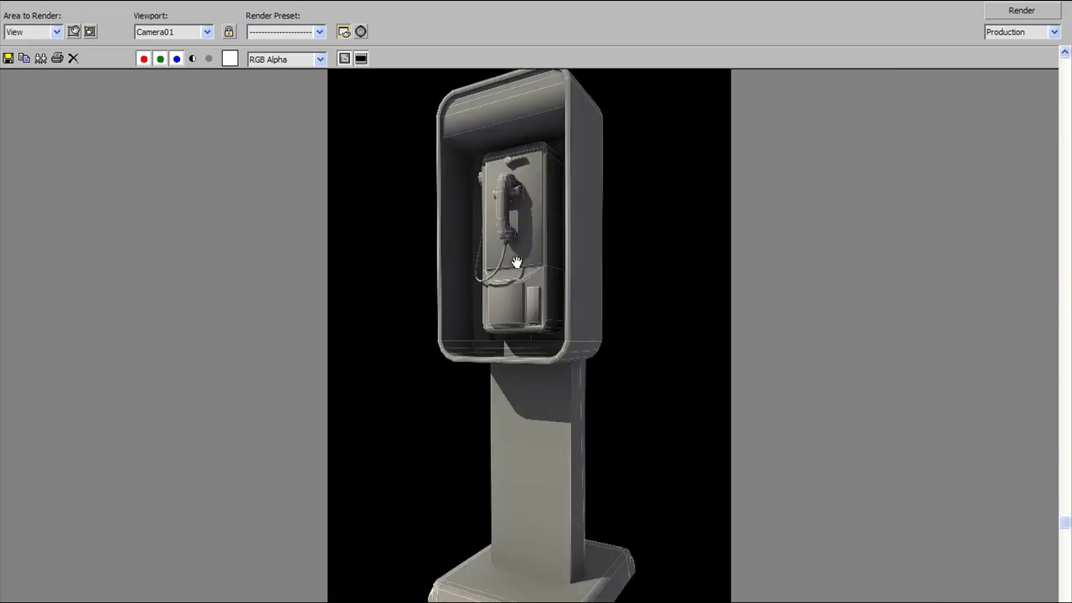
{"action": "scroll", "coordinate": [614, 479], "scroll_direction": "down", "scroll_amount": 1}
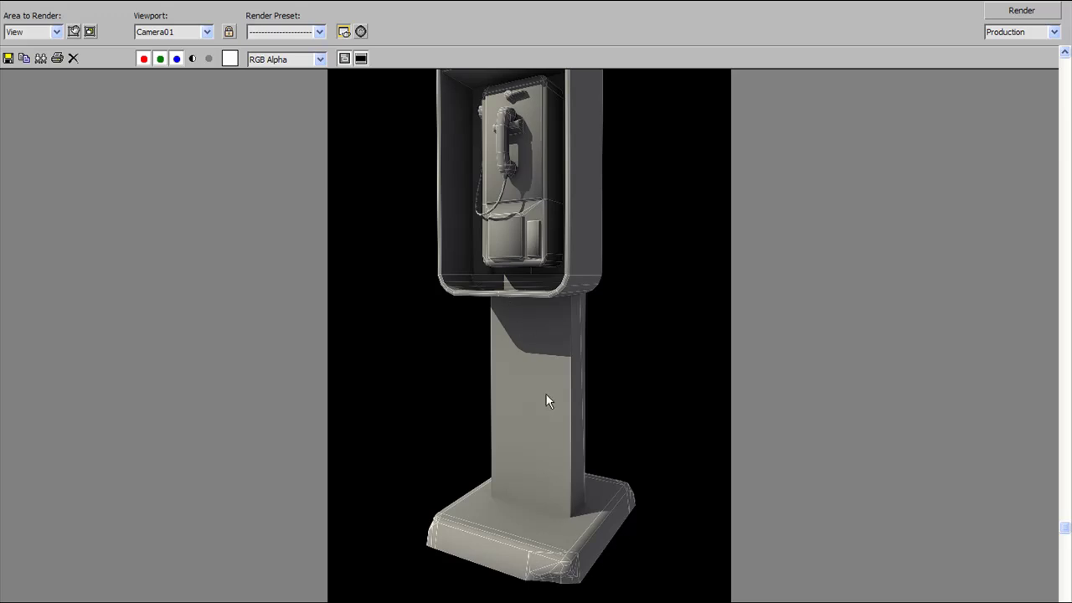
{"action": "scroll", "coordinate": [517, 210], "scroll_direction": "up", "scroll_amount": 1}
{"action": "scroll", "coordinate": [486, 138], "scroll_direction": "up", "scroll_amount": 3}
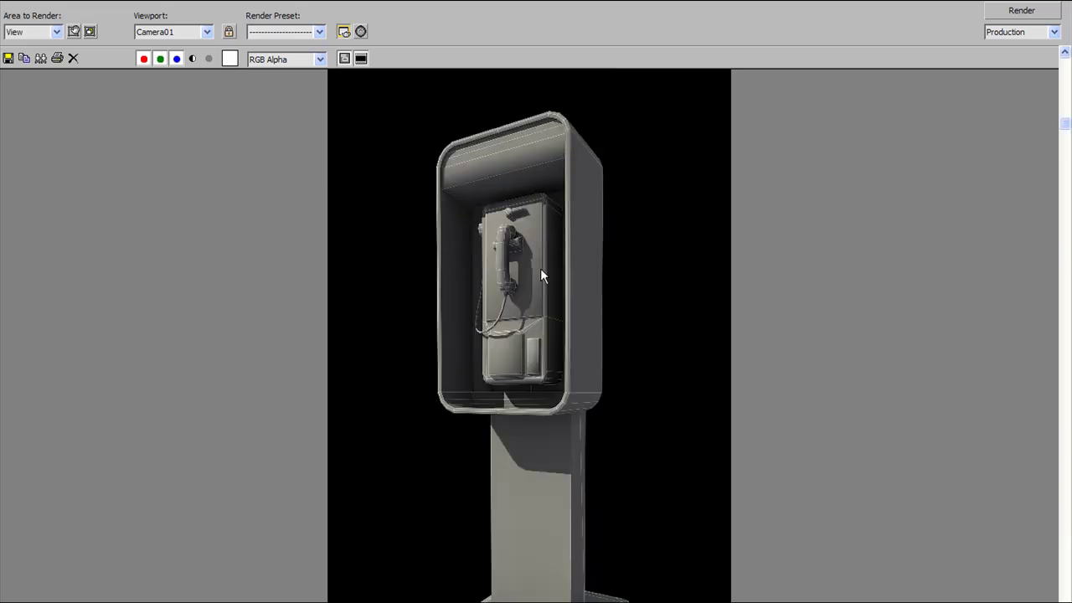
{"action": "middle_click_drag", "start_coordinate": [541, 275], "coordinate": [546, 260]}
{"action": "scroll", "coordinate": [545, 260], "scroll_direction": "down", "scroll_amount": 2}
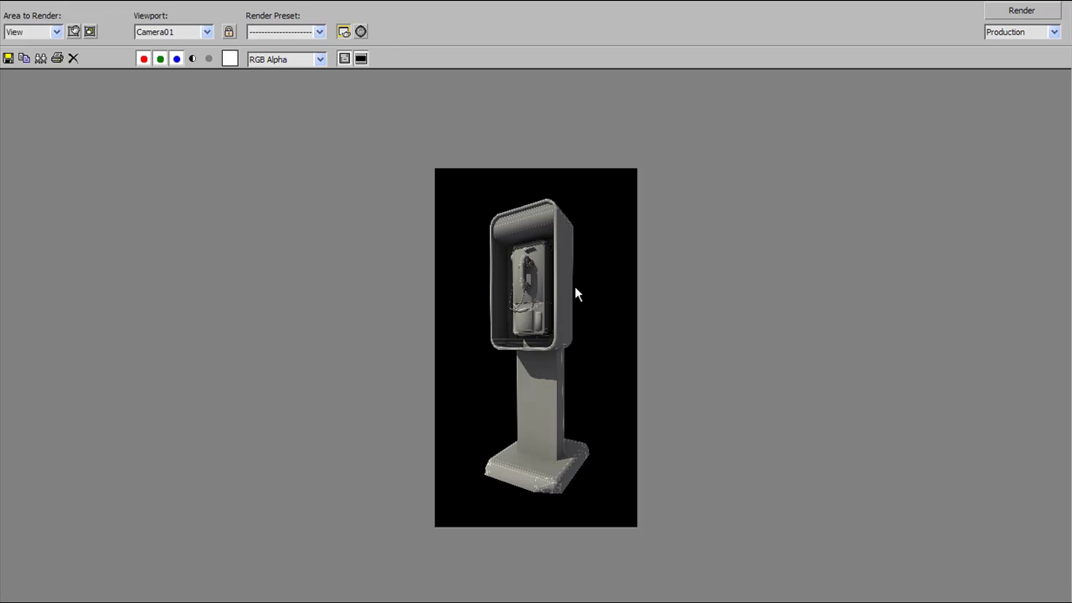
{"action": "scroll", "coordinate": [574, 288], "scroll_direction": "up", "scroll_amount": 2}
{"action": "middle_click_drag", "start_coordinate": [572, 293], "coordinate": [528, 216]}
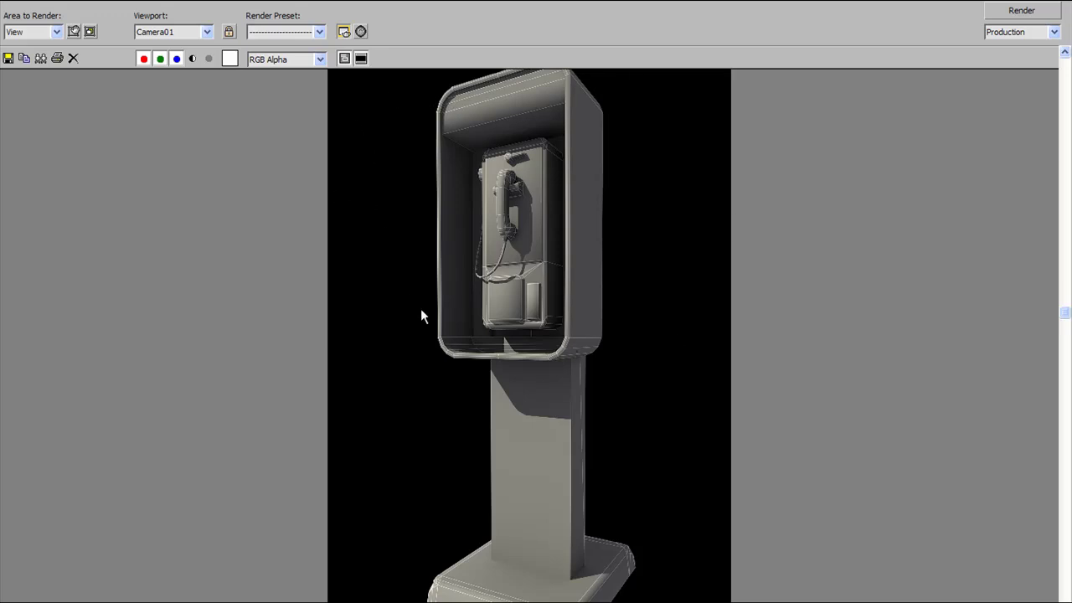
{"action": "middle_click_drag", "start_coordinate": [537, 377], "coordinate": [527, 329]}
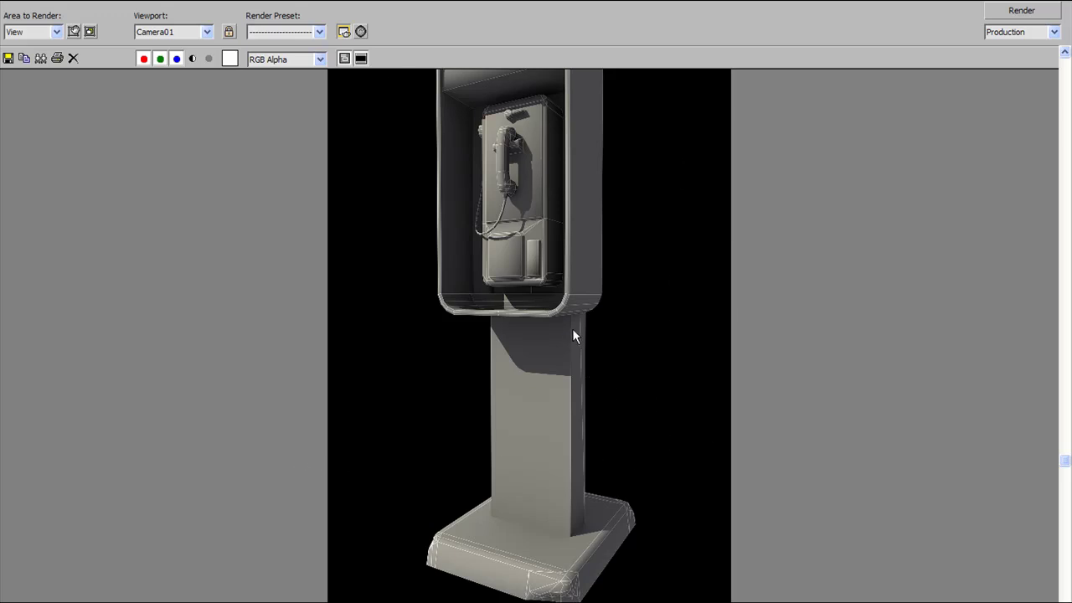
{"action": "scroll", "coordinate": [559, 288], "scroll_direction": "down", "scroll_amount": 2}
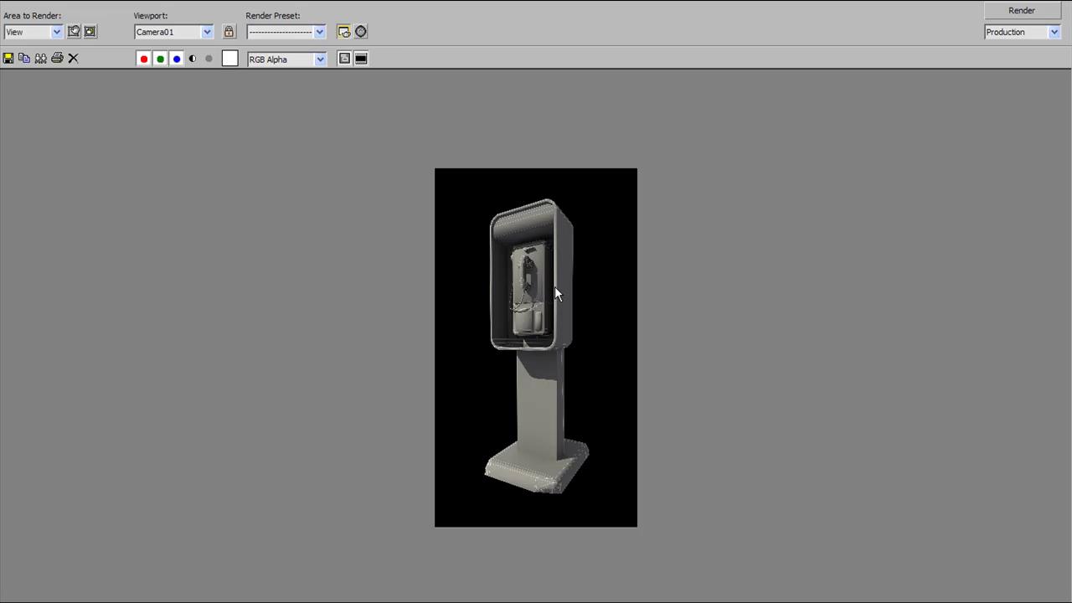
{"action": "scroll", "coordinate": [555, 289], "scroll_direction": "up", "scroll_amount": 2}
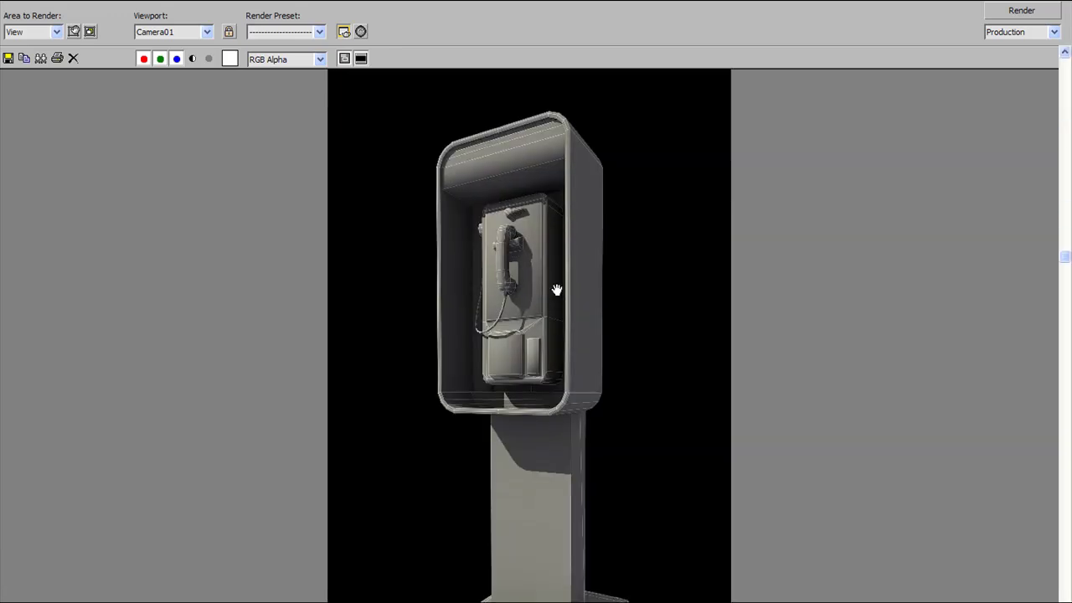
{"action": "scroll", "coordinate": [536, 343], "scroll_direction": "down", "scroll_amount": 2}
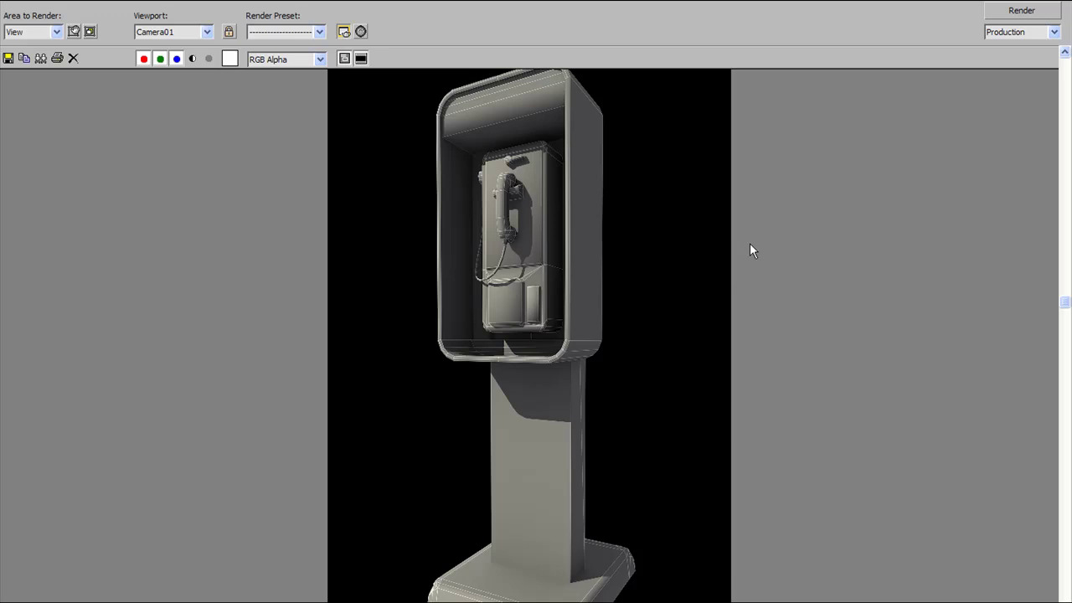